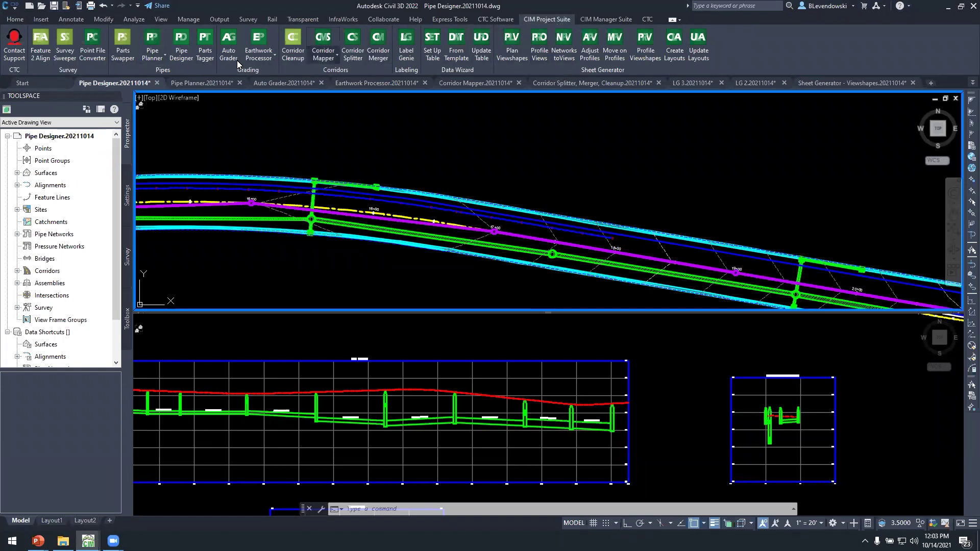
{"action": "left_click", "coordinate": [605, 20]}
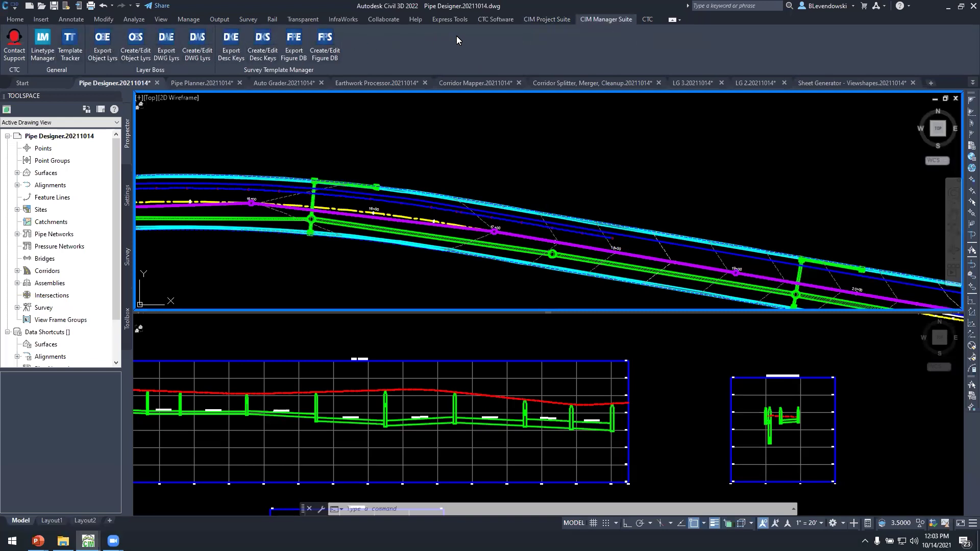
{"action": "left_click", "coordinate": [534, 21]}
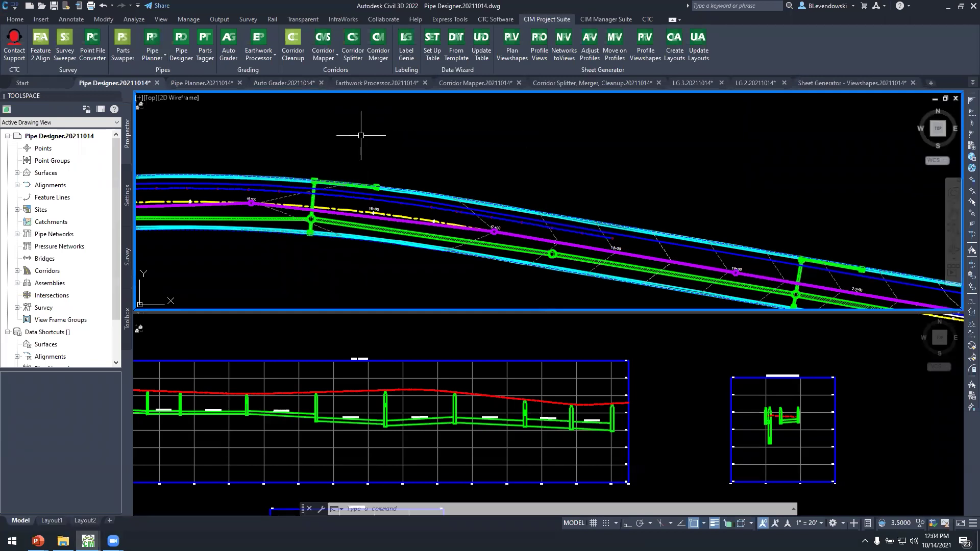
{"action": "mouse_move", "coordinate": [361, 135]}
{"action": "middle_click_drag", "start_coordinate": [220, 123], "coordinate": [446, 127]}
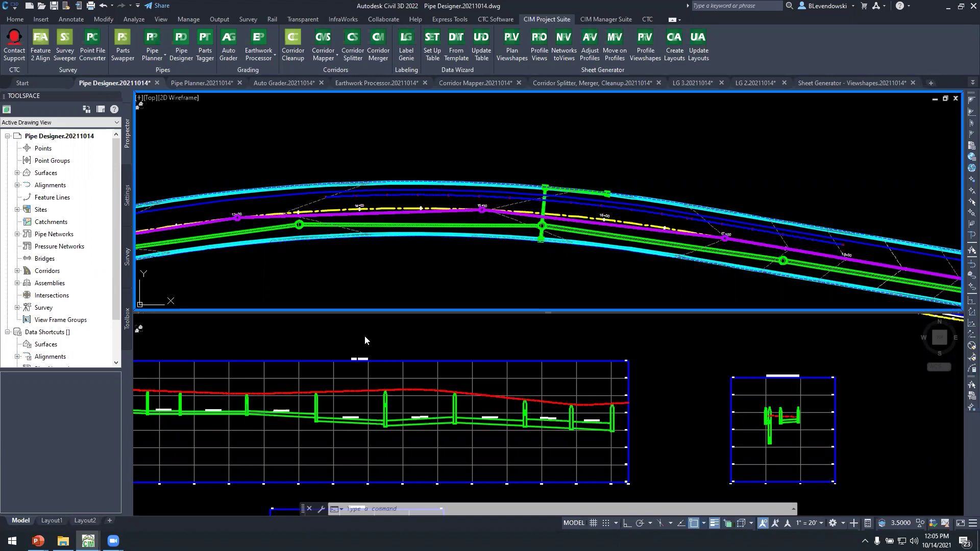
{"action": "left_click", "coordinate": [302, 333]}
{"action": "mouse_move", "coordinate": [208, 340]}
{"action": "middle_mouse_down"}
{"action": "mouse_move", "coordinate": [393, 328]}
{"action": "mouse_move", "coordinate": [356, 332]}
{"action": "middle_mouse_up"}
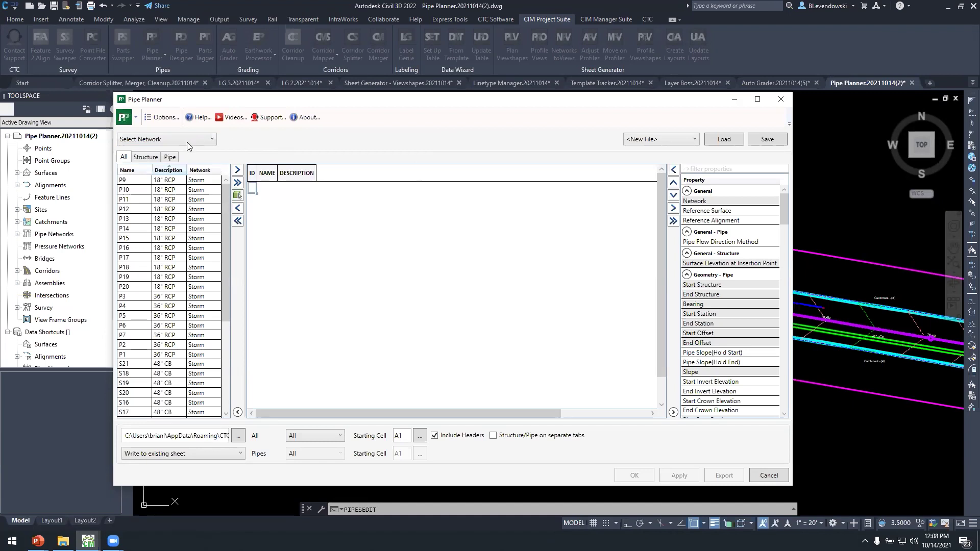
- Keep the Storm network selected and load all of its structures into the editing table
{"action": "left_click", "coordinate": [187, 140]}
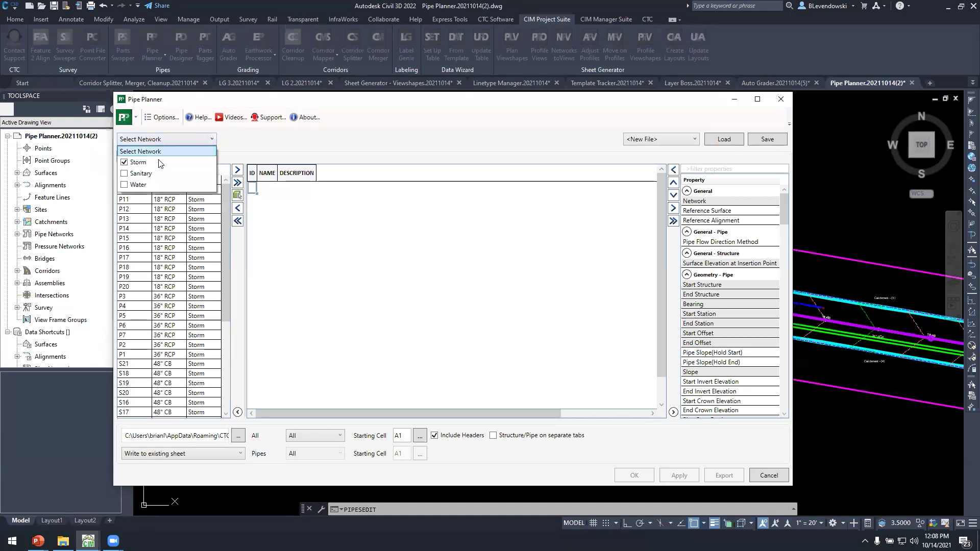
{"action": "left_click", "coordinate": [250, 137]}
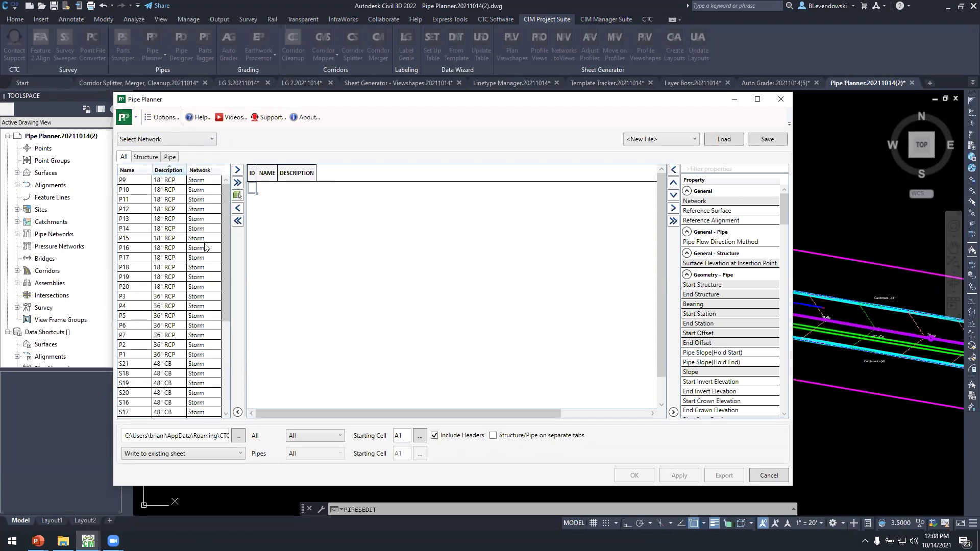
{"action": "left_click", "coordinate": [145, 158]}
{"action": "left_click", "coordinate": [237, 182]}
- Rename the first twelve structures in sequence from MH1 to MH12 and apply the names to the drawing
{"action": "left_click", "coordinate": [278, 184]}
{"action": "type", "text": "MH1"}
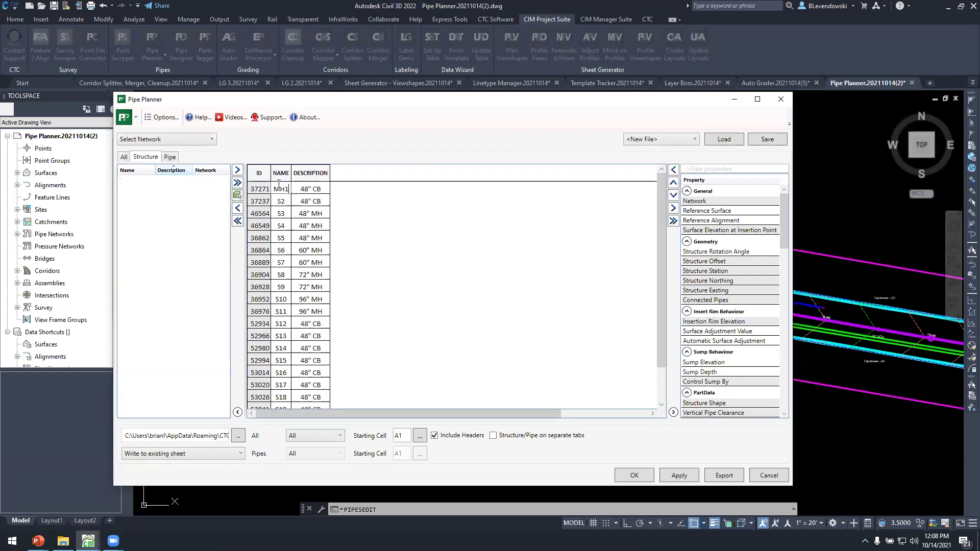
{"action": "key", "text": "Return"}
{"action": "type", "text": "MH"}
{"action": "key", "text": "Return"}
{"action": "left_click_drag", "start_coordinate": [279, 188], "coordinate": [286, 338]}
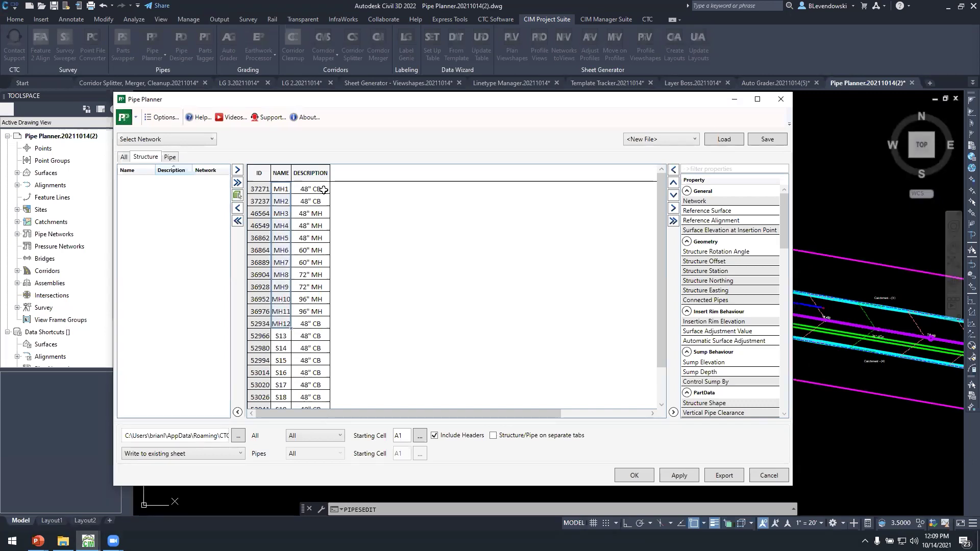
{"action": "left_click", "coordinate": [634, 474]}
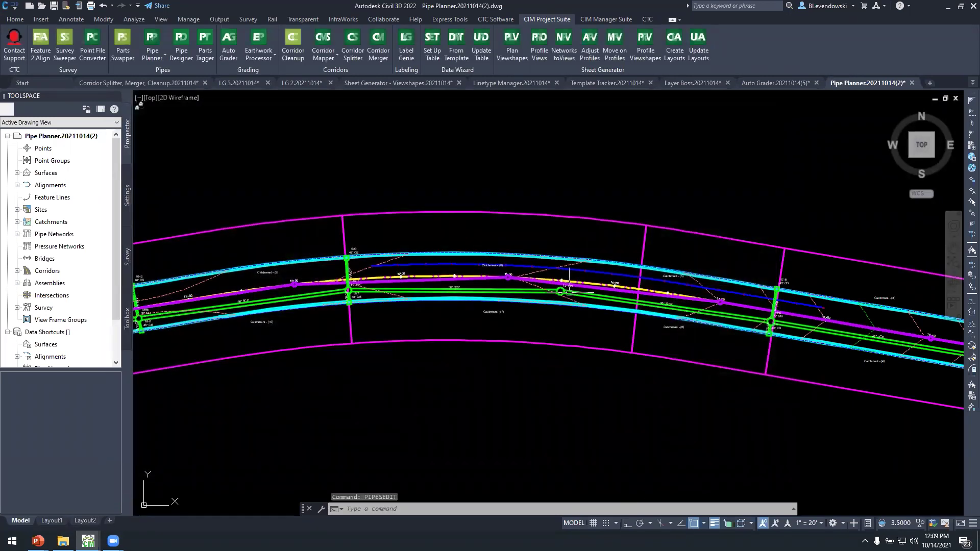
- Check the renamed structure labels in plan, then reopen Pipe Planner and load all storm pipes into the pipe table
{"action": "scroll", "coordinate": [559, 293], "scroll_direction": "up", "scroll_amount": 2}
{"action": "scroll", "coordinate": [221, 286], "scroll_direction": "up", "scroll_amount": 7}
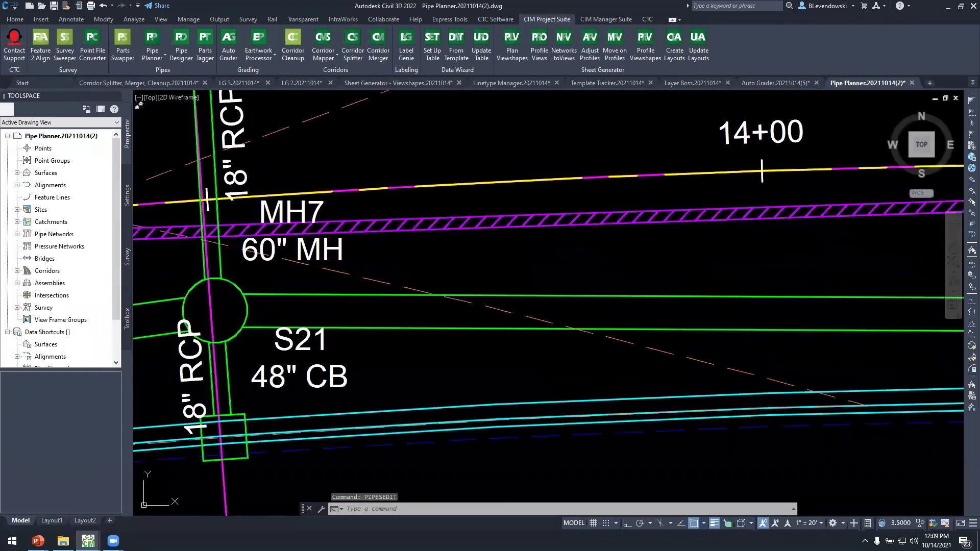
{"action": "scroll", "coordinate": [401, 219], "scroll_direction": "down", "scroll_amount": 7}
{"action": "key", "text": "Escape"}
{"action": "key", "text": "Escape"}
{"action": "left_click", "coordinate": [153, 58]}
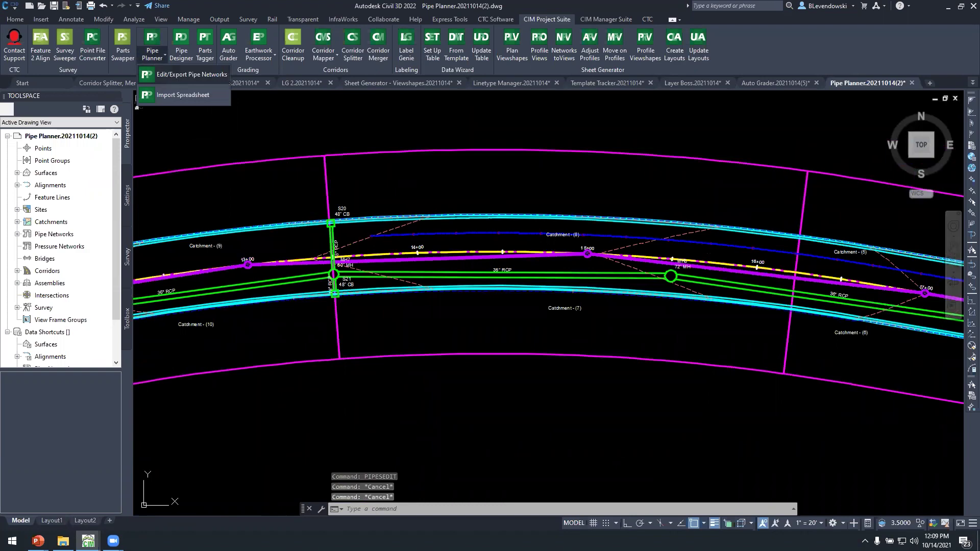
{"action": "left_click", "coordinate": [198, 91]}
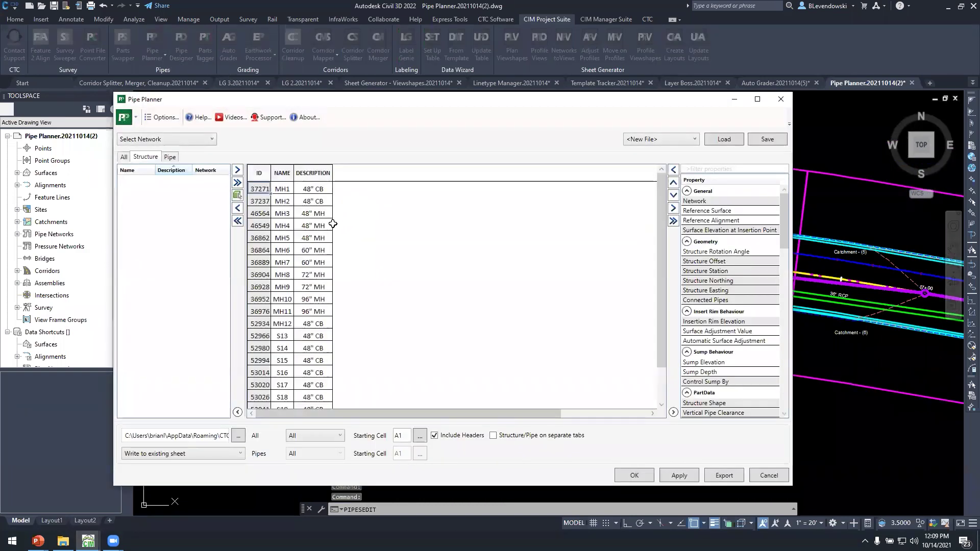
{"action": "left_click", "coordinate": [170, 156]}
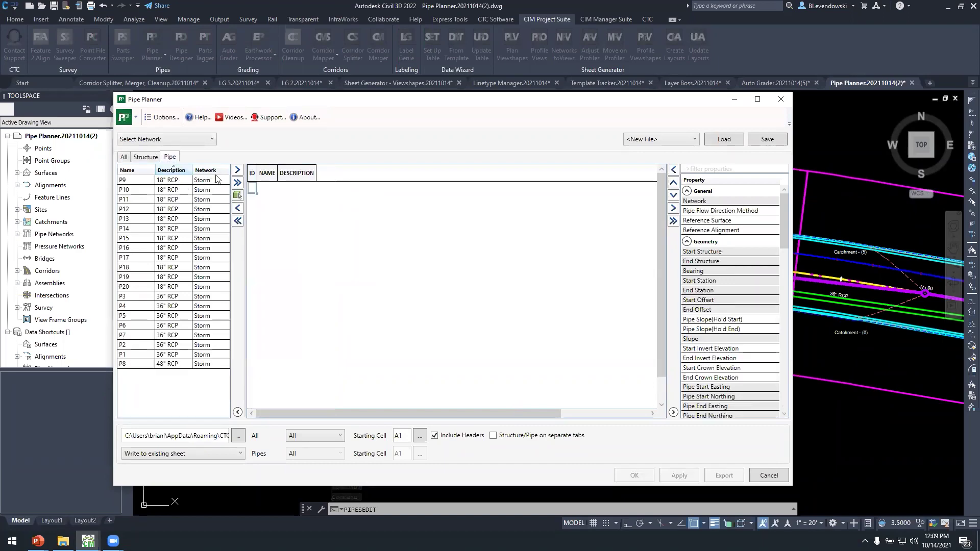
{"action": "left_click", "coordinate": [237, 183]}
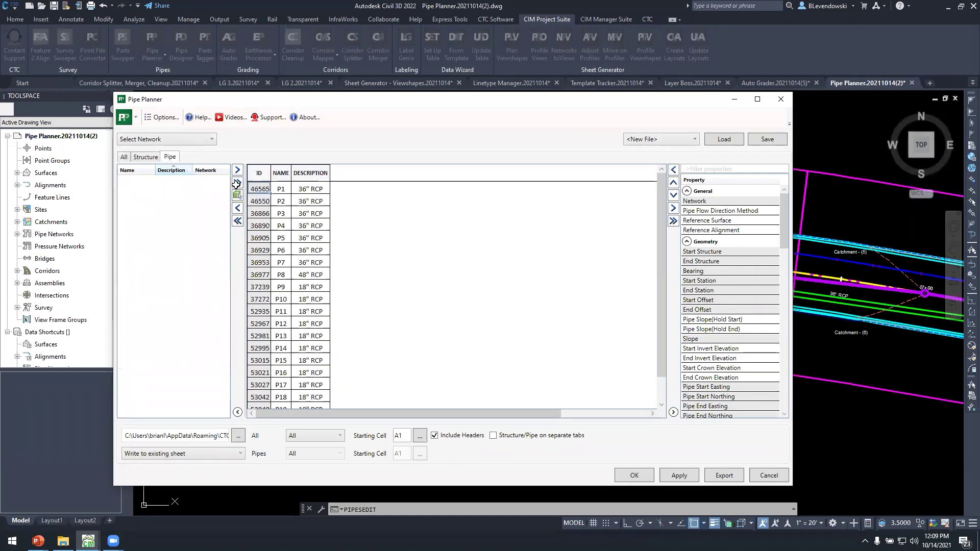
- Add the Pipe Slope(Hold Start) property as a column in the pipe table
{"action": "left_click", "coordinate": [147, 157]}
{"action": "left_click", "coordinate": [123, 158]}
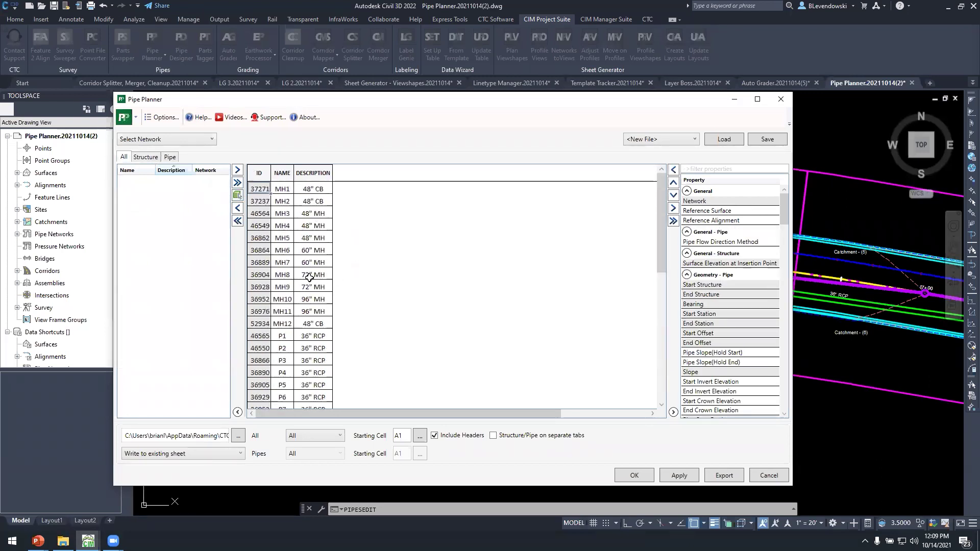
{"action": "left_click", "coordinate": [170, 158]}
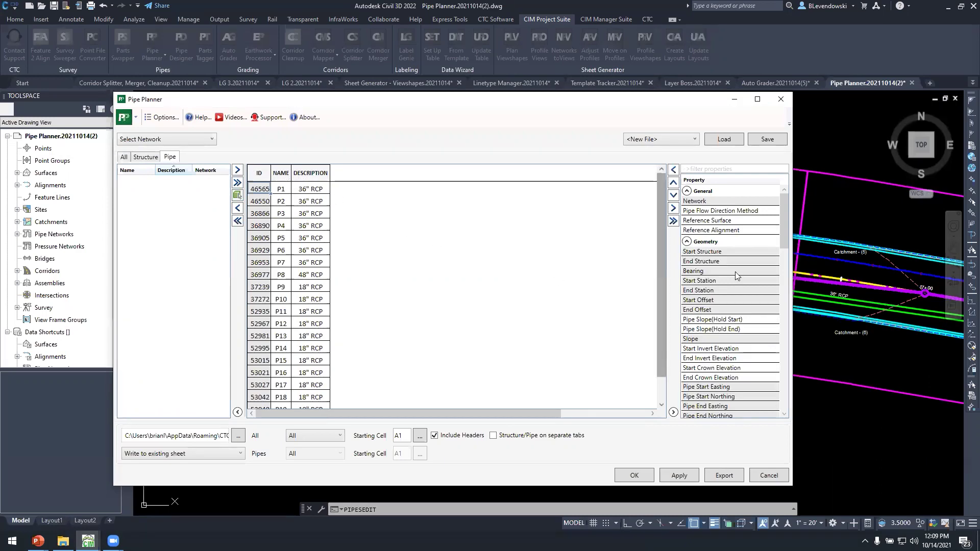
{"action": "left_click_drag", "start_coordinate": [782, 219], "coordinate": [788, 190]}
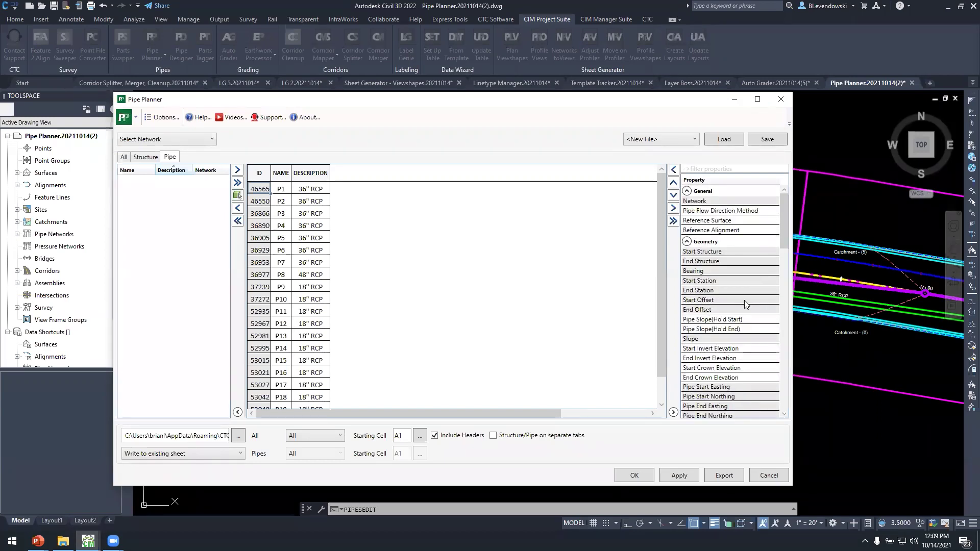
{"action": "left_click", "coordinate": [721, 320]}
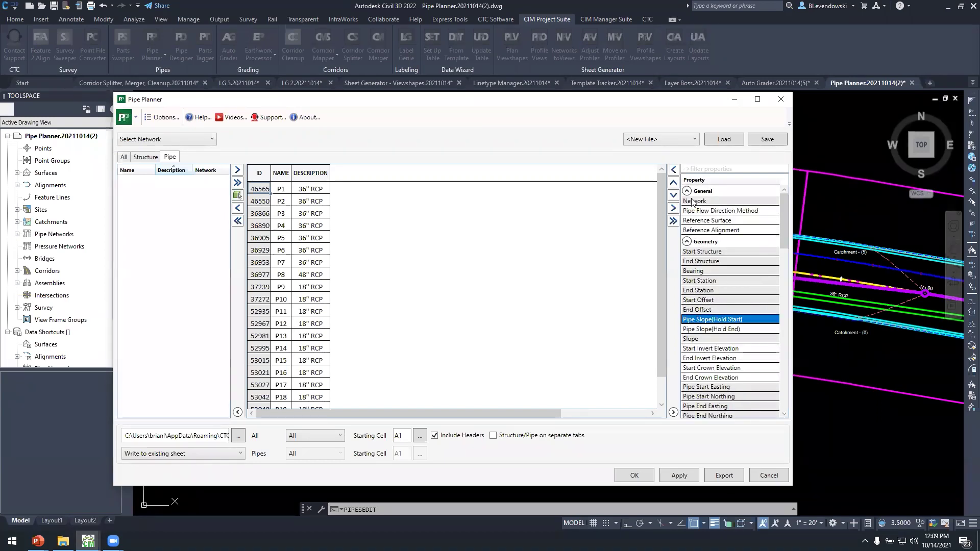
{"action": "left_click", "coordinate": [673, 169]}
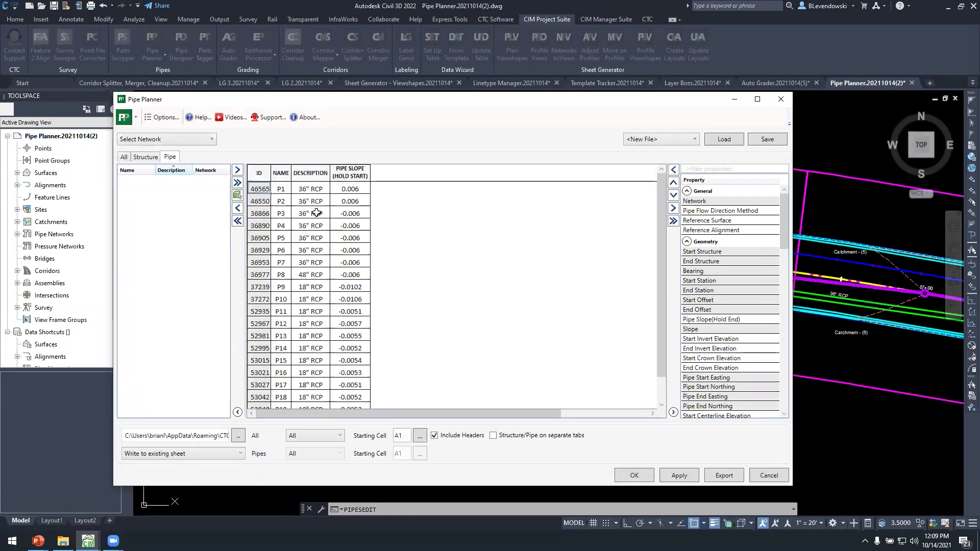
- Change the part size of pipes P3 to P7 to 48" RCP by copying P8's description, and apply it to the drawing
{"action": "left_click", "coordinate": [313, 190]}
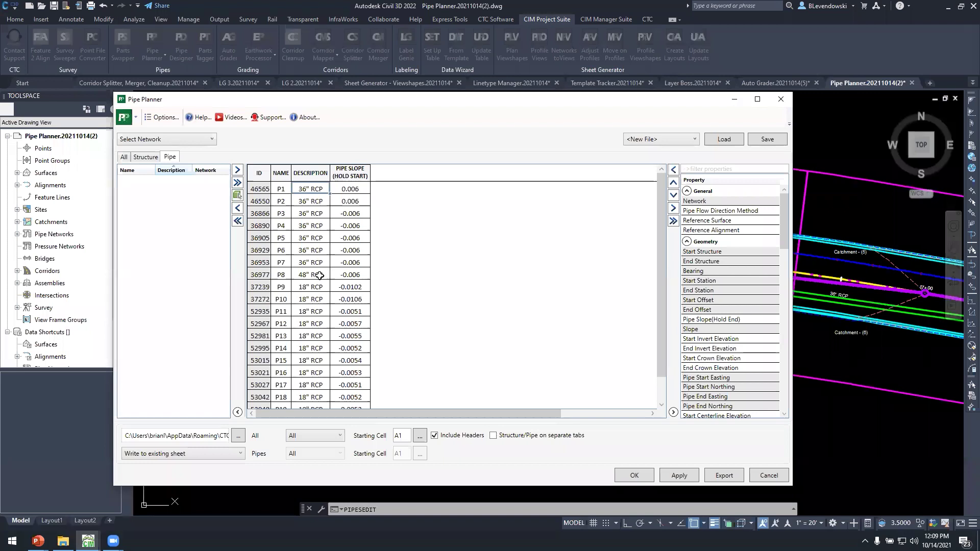
{"action": "left_click", "coordinate": [319, 275]}
{"action": "left_click_drag", "start_coordinate": [330, 278], "coordinate": [327, 218]}
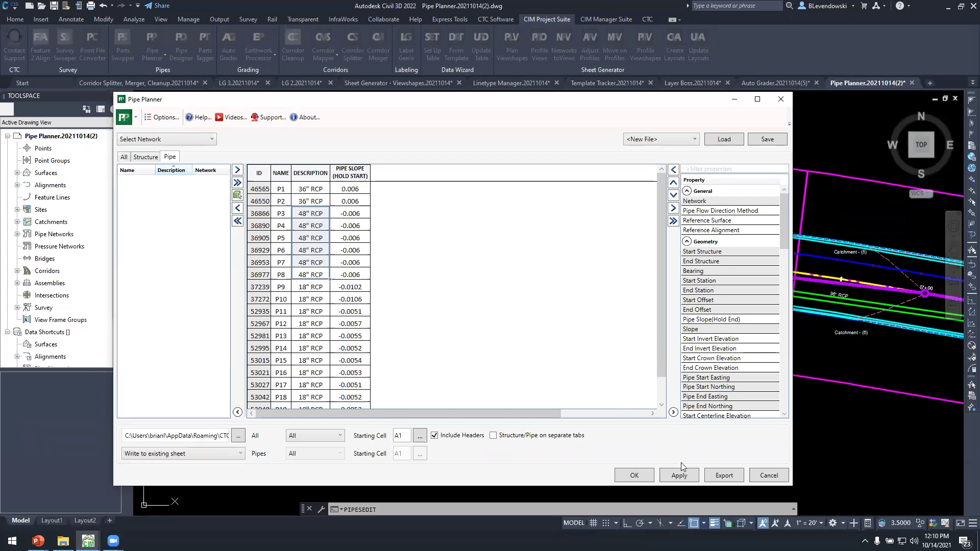
{"action": "left_click", "coordinate": [637, 477]}
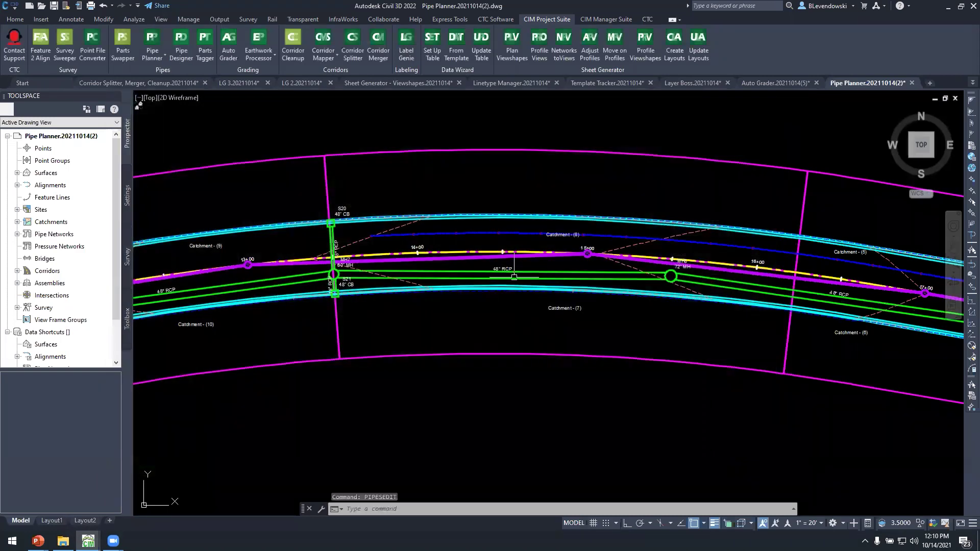
- Reopen Pipe Planner and replace the pipe table's Pipe Slope(Hold Start) column with Start Invert Elevation and End Invert Elevation
{"action": "scroll", "coordinate": [506, 276], "scroll_direction": "up", "scroll_amount": 4}
{"action": "scroll", "coordinate": [517, 252], "scroll_direction": "down", "scroll_amount": 4}
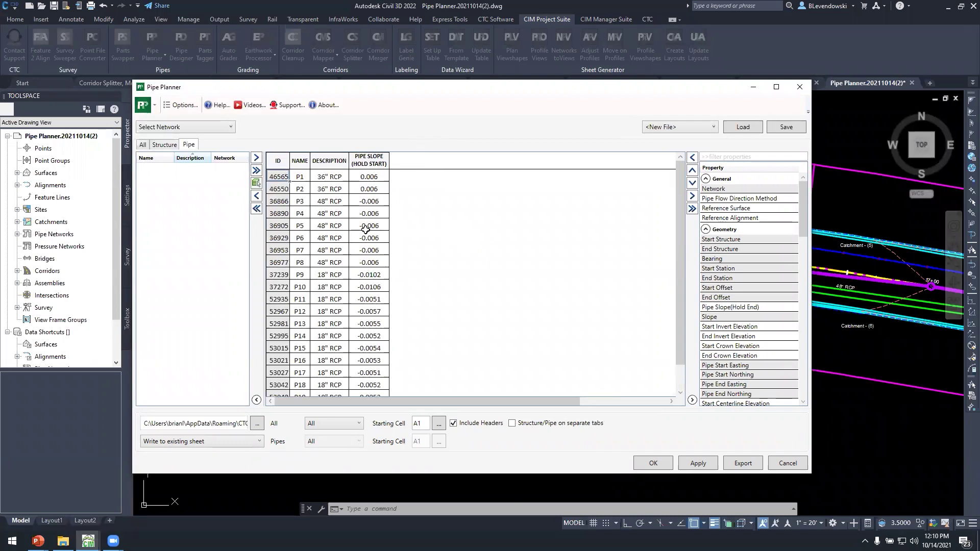
{"action": "right_click", "coordinate": [378, 164]}
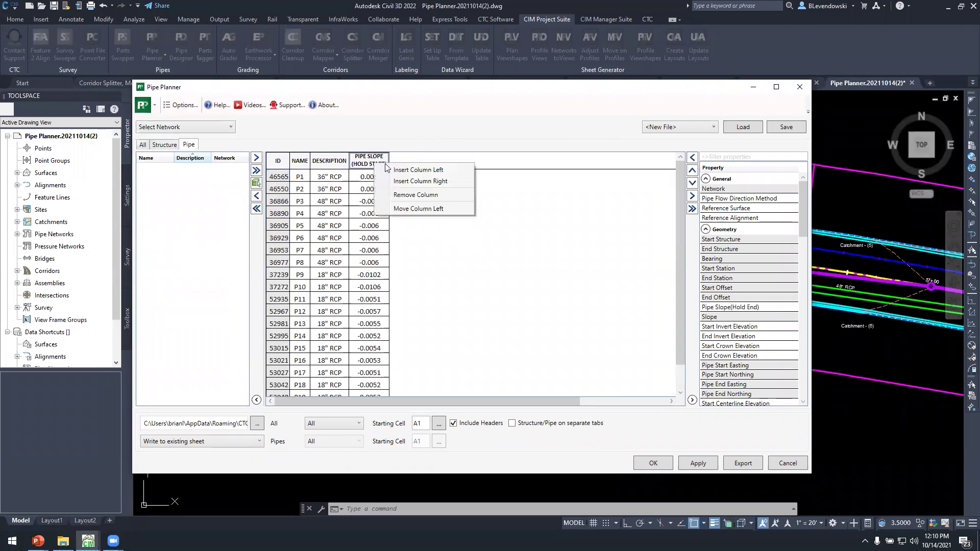
{"action": "left_click", "coordinate": [420, 192]}
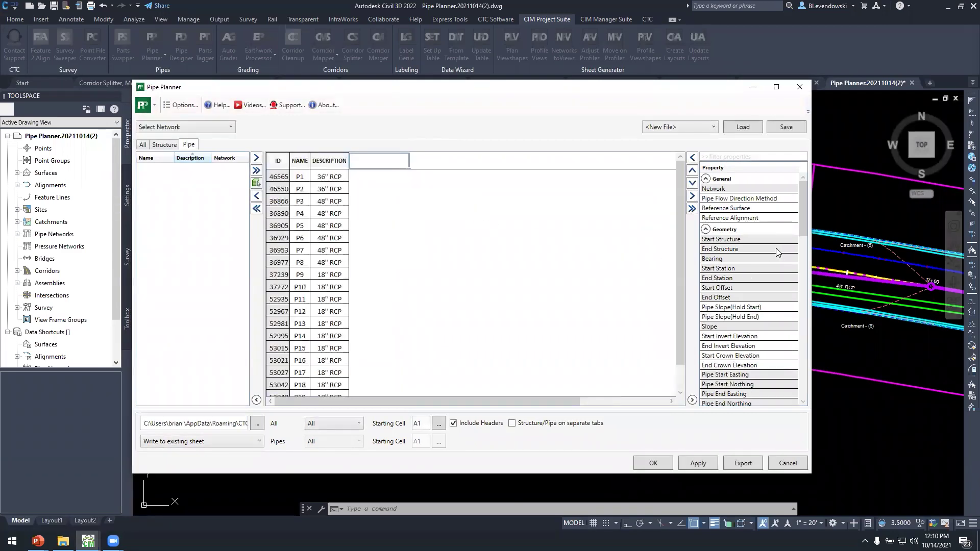
{"action": "left_click_drag", "start_coordinate": [803, 233], "coordinate": [805, 257]}
{"action": "left_click_drag", "start_coordinate": [726, 254], "coordinate": [726, 265]}
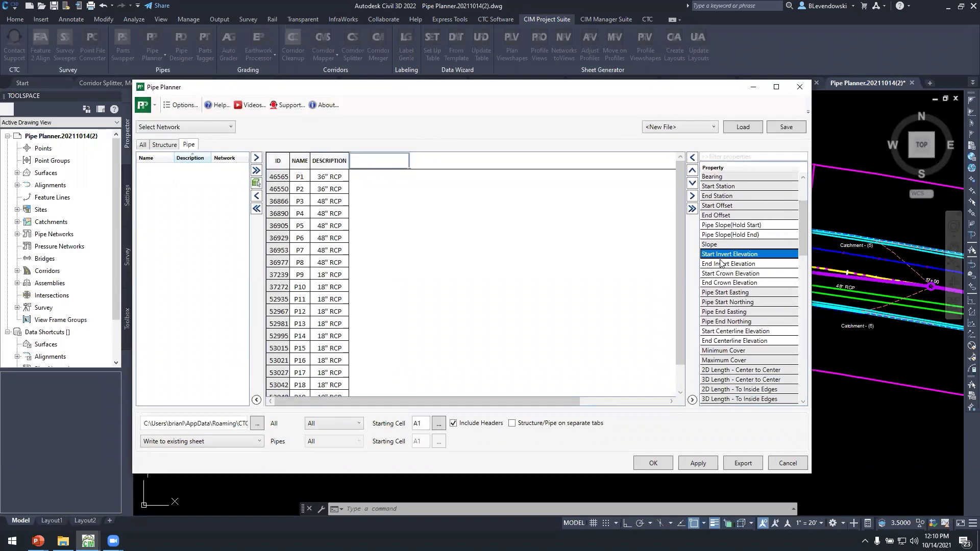
{"action": "left_click", "coordinate": [693, 158]}
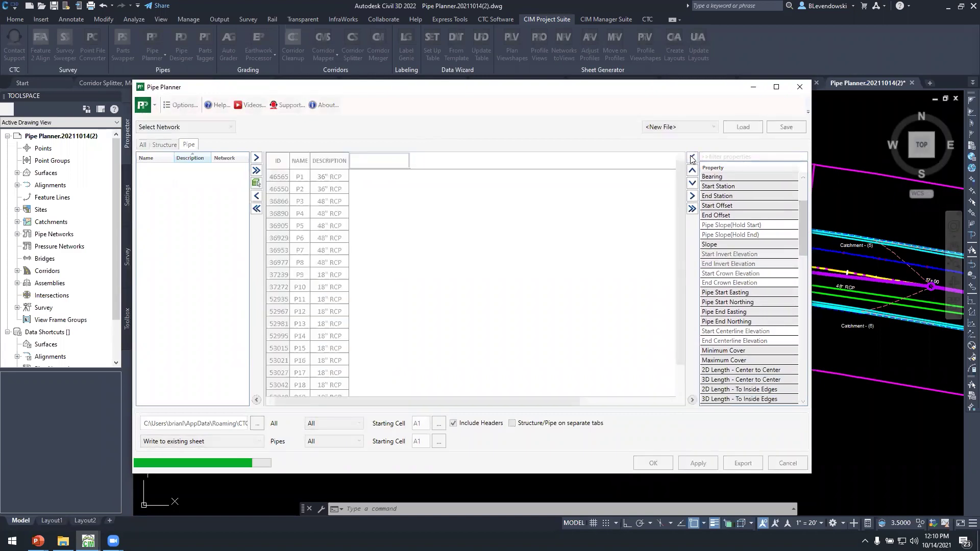
- Add the calculated Pipe depth at interval property to the pipe table, measured from Invert with range increment 1 and sample interval 1
{"action": "left_click_drag", "start_coordinate": [803, 227], "coordinate": [804, 392]}
{"action": "left_click", "coordinate": [734, 323]}
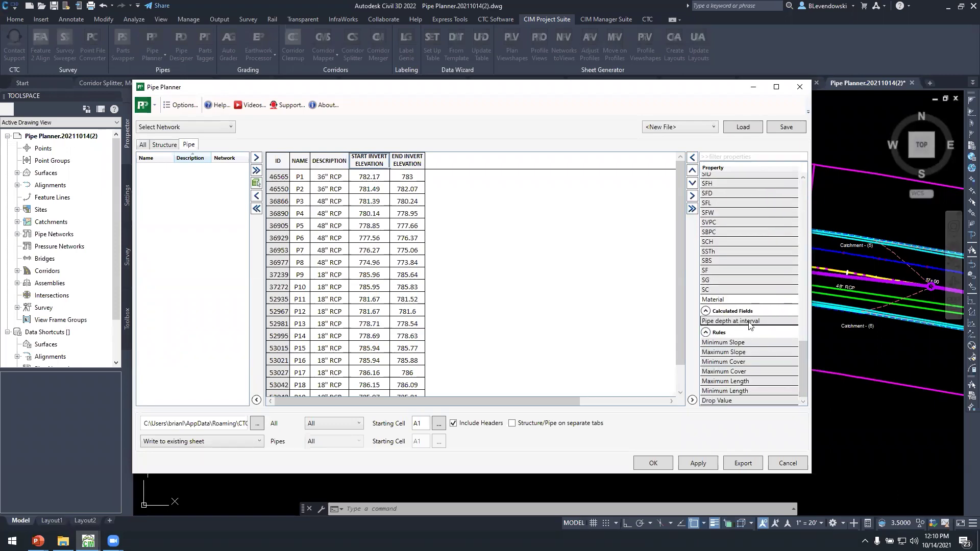
{"action": "left_click", "coordinate": [180, 105]}
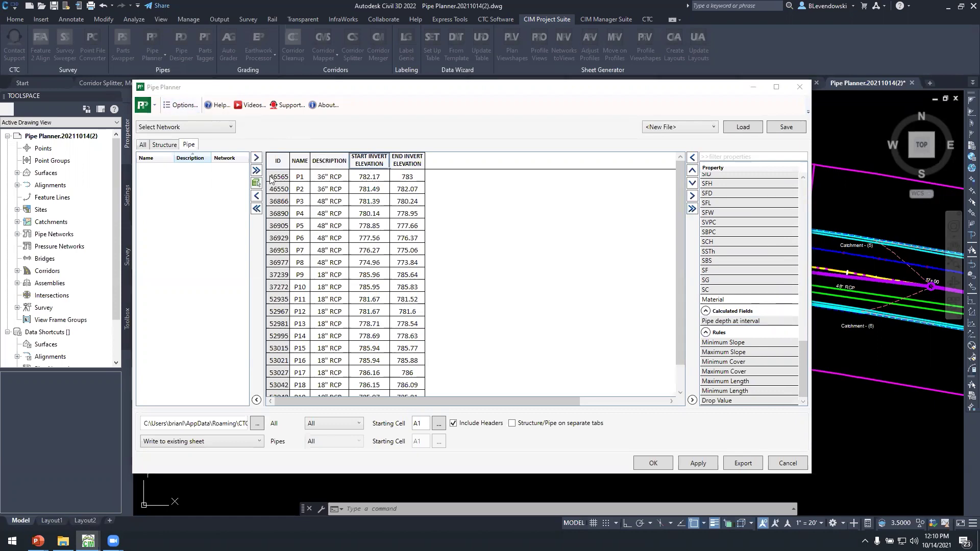
{"action": "double_click", "coordinate": [488, 330]}
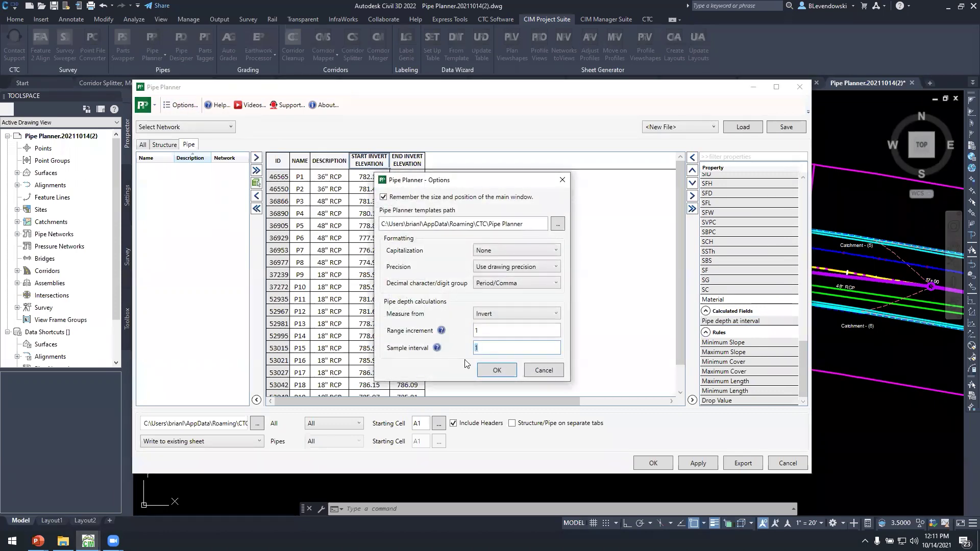
{"action": "left_click", "coordinate": [496, 370]}
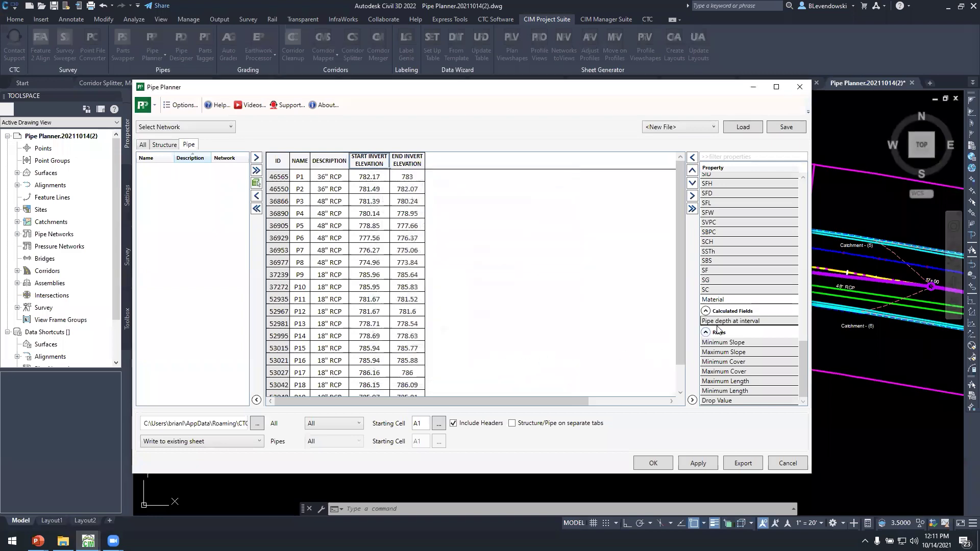
{"action": "left_click", "coordinate": [692, 160]}
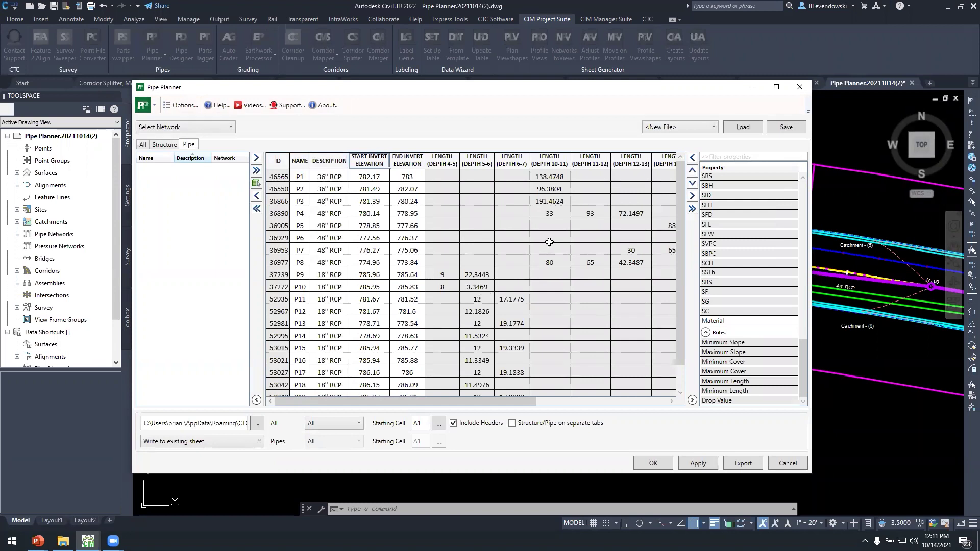
- Examine the pipe lengths listed in each depth range, comparing pipes P1 and P8
{"action": "left_click", "coordinate": [558, 178]}
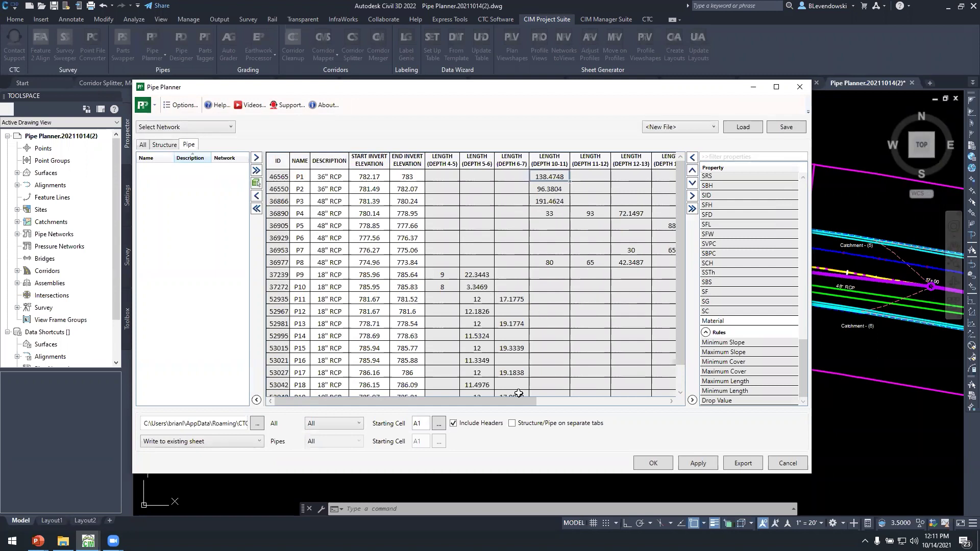
{"action": "left_click", "coordinate": [549, 262]}
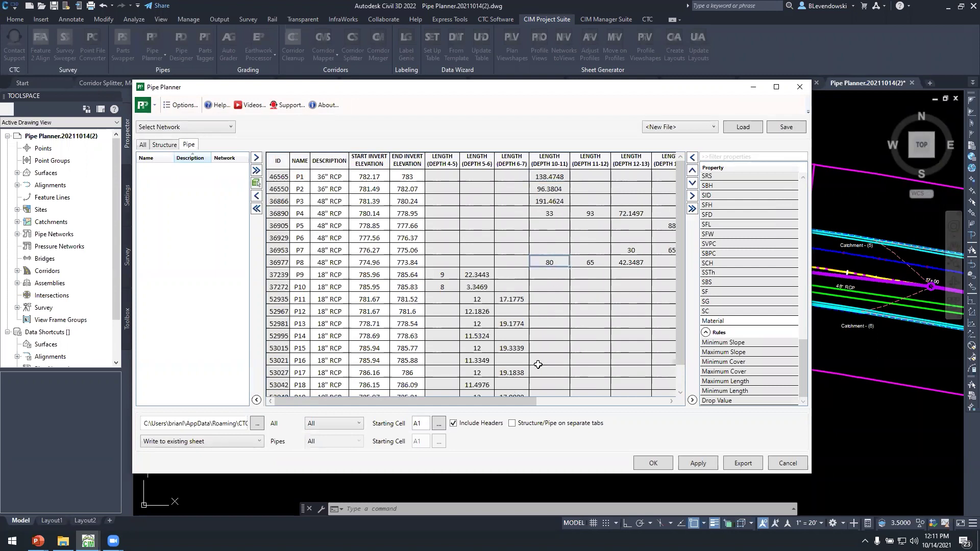
{"action": "left_click_drag", "start_coordinate": [509, 401], "coordinate": [562, 401]}
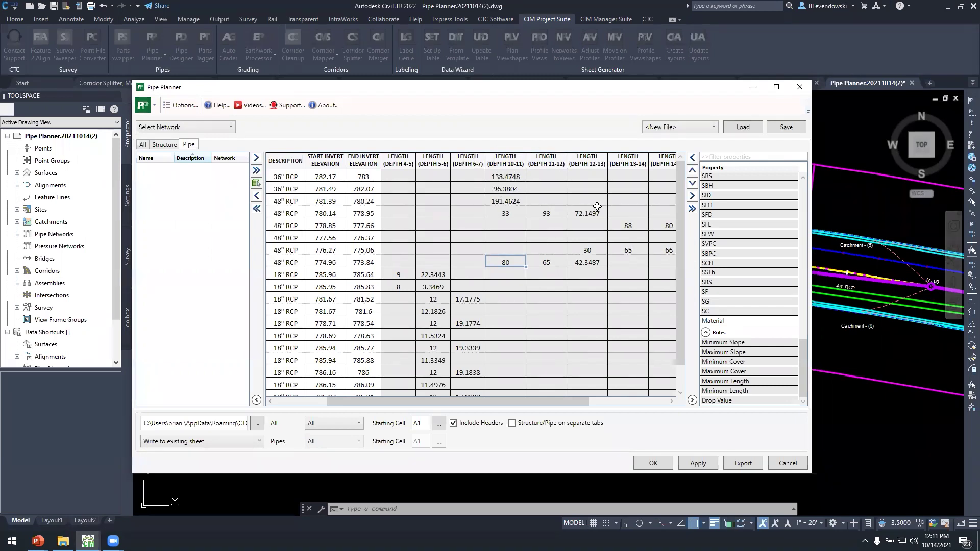
- Add the Insertion Rim Elevation and Sump Elevation properties to the structure table
{"action": "left_click_drag", "start_coordinate": [527, 400], "coordinate": [635, 400]}
{"action": "left_click", "coordinate": [256, 423]}
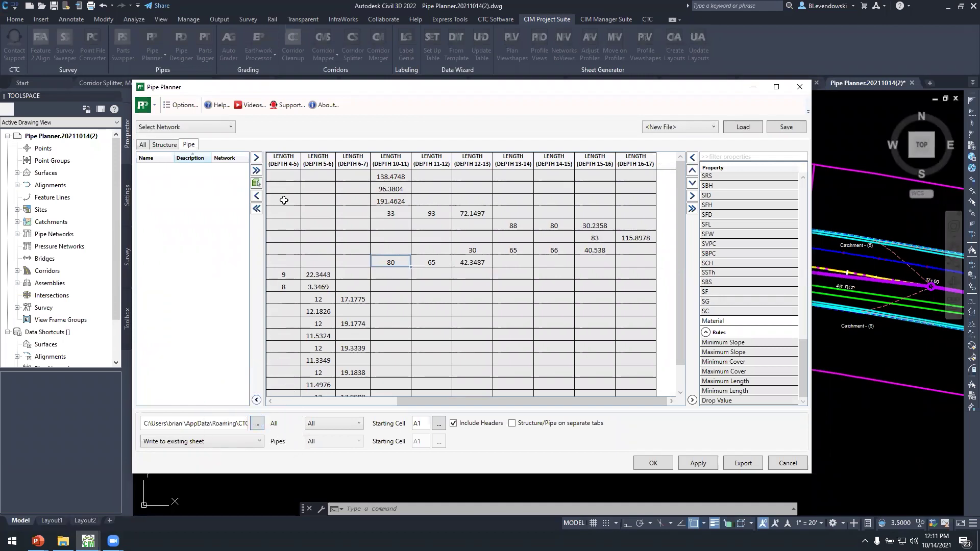
{"action": "left_click", "coordinate": [164, 147]}
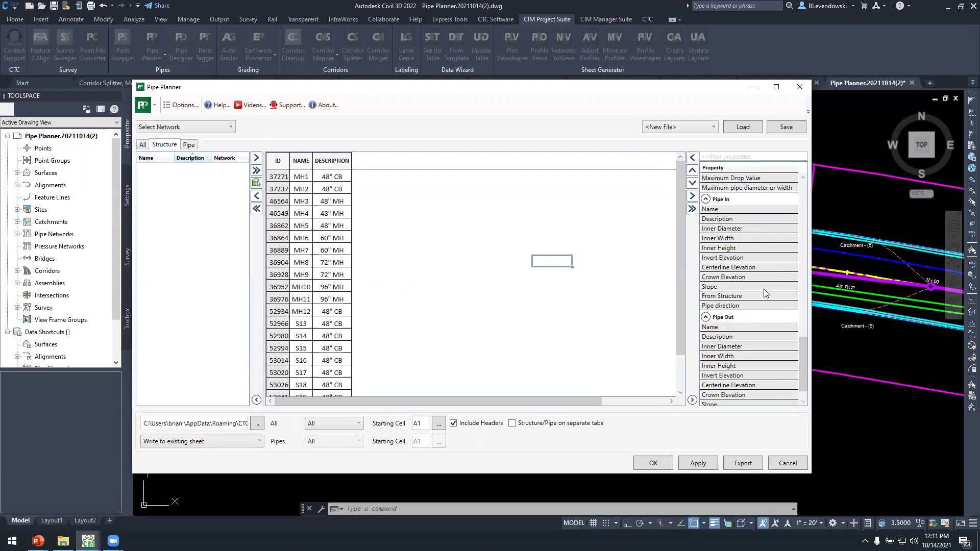
{"action": "left_click_drag", "start_coordinate": [801, 354], "coordinate": [801, 176]}
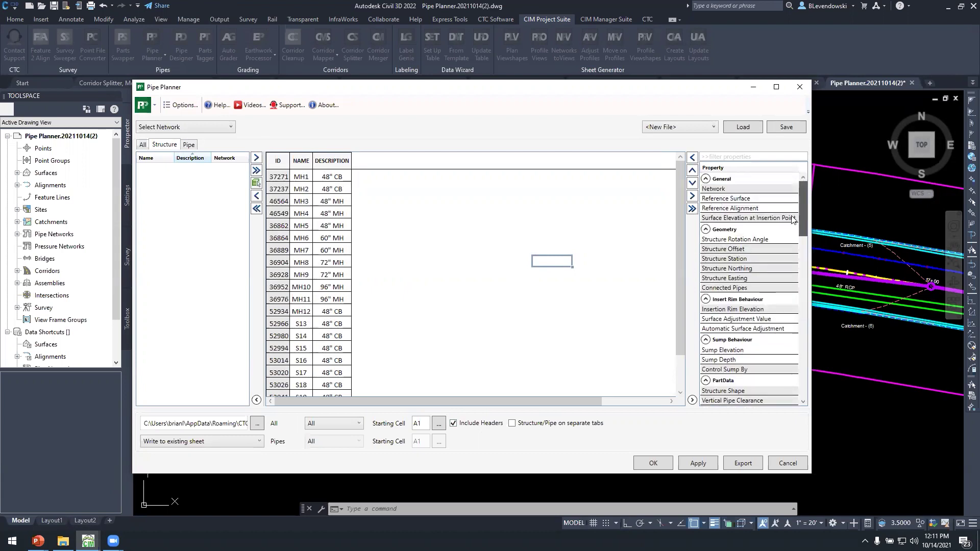
{"action": "left_click", "coordinate": [733, 309]}
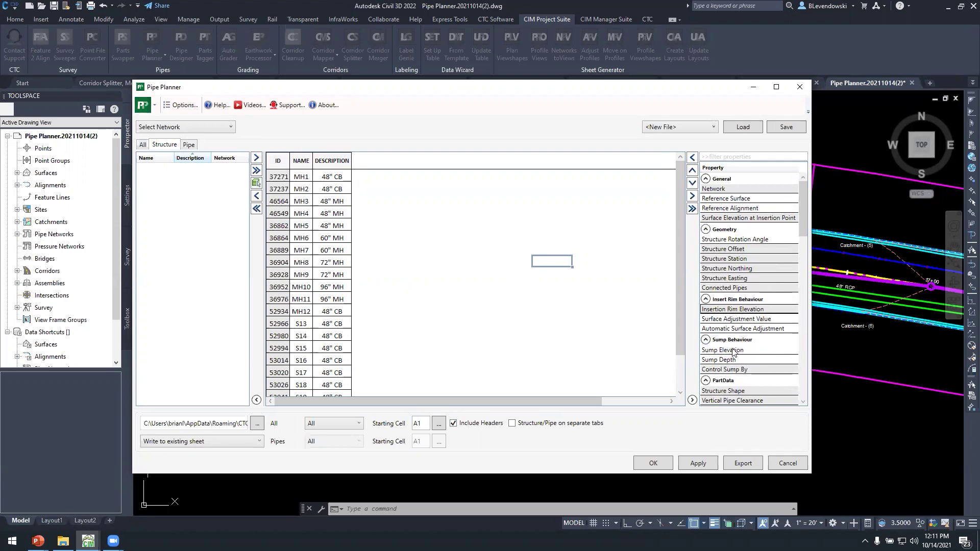
{"action": "left_click", "coordinate": [737, 350]}
{"action": "left_click", "coordinate": [692, 158]}
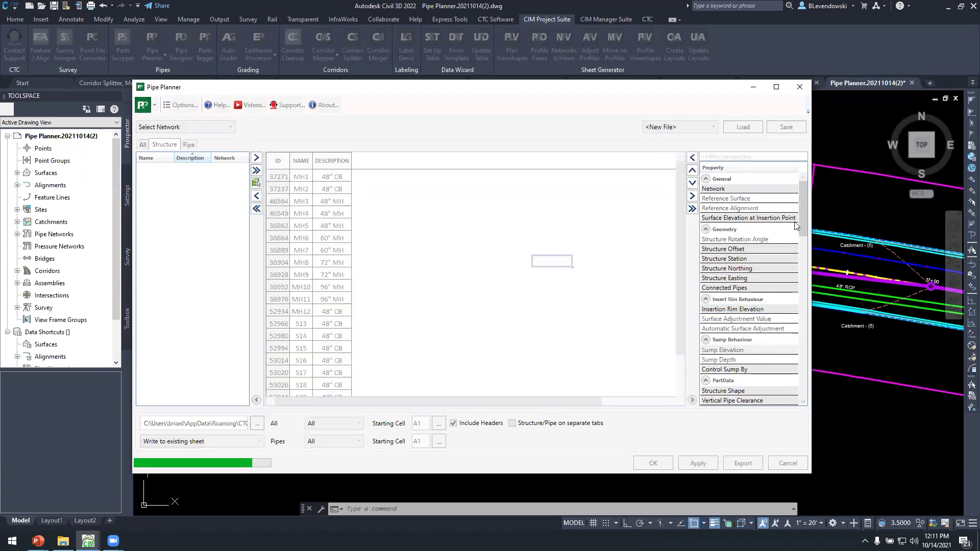
- Add Inner Diameter and Invert Elevation for both Pipe In and Pipe Out to the structure table, and look through the new columns
{"action": "scroll", "coordinate": [801, 209], "scroll_direction": "down", "scroll_amount": 5}
{"action": "scroll", "coordinate": [808, 282], "scroll_direction": "down", "scroll_amount": 10}
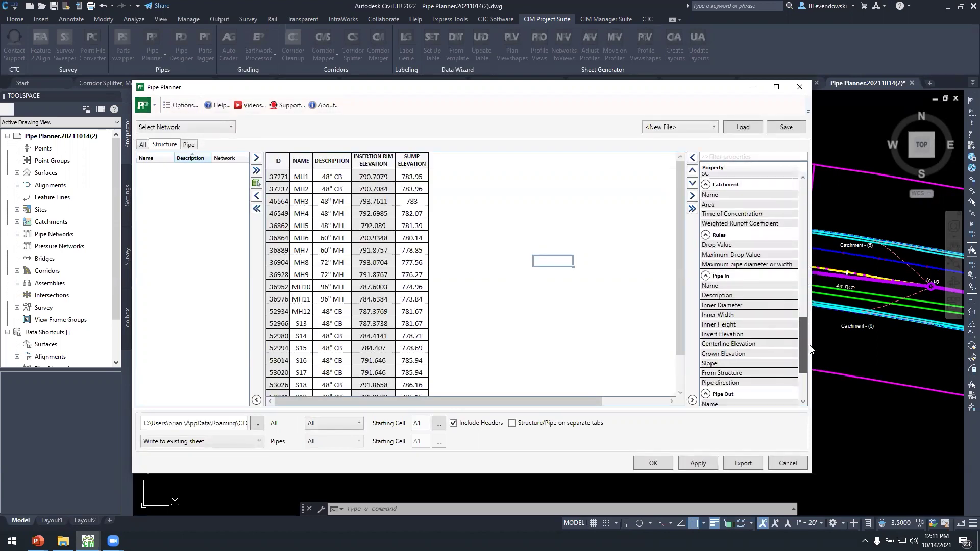
{"action": "scroll", "coordinate": [793, 309], "scroll_direction": "down", "scroll_amount": 1}
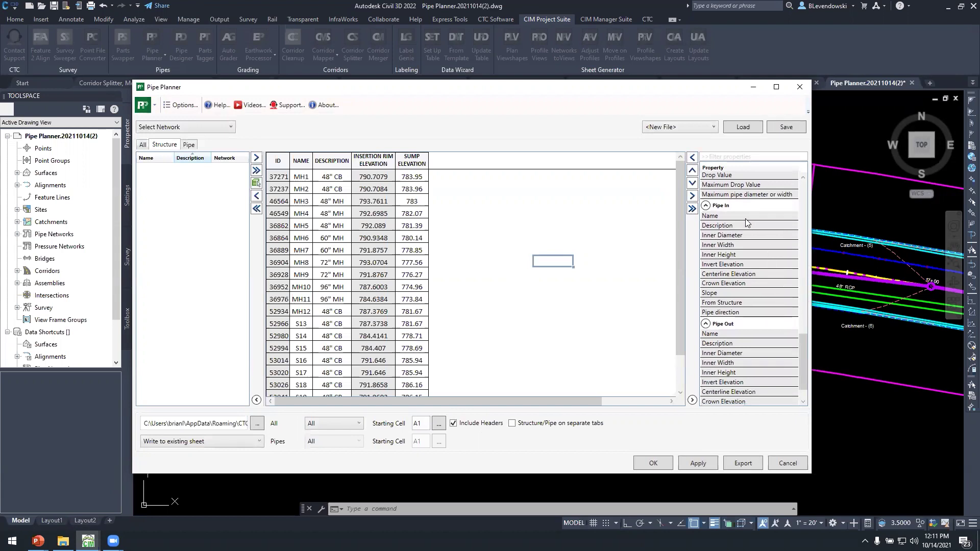
{"action": "left_click", "coordinate": [743, 237]}
{"action": "left_click", "coordinate": [736, 266]}
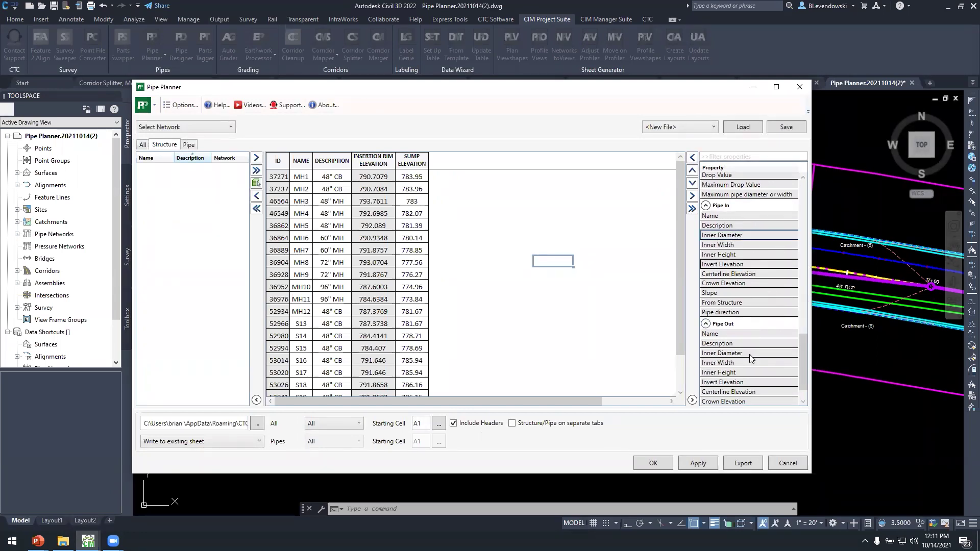
{"action": "left_click", "coordinate": [730, 353]}
{"action": "left_click", "coordinate": [728, 383]}
{"action": "left_click", "coordinate": [692, 195]}
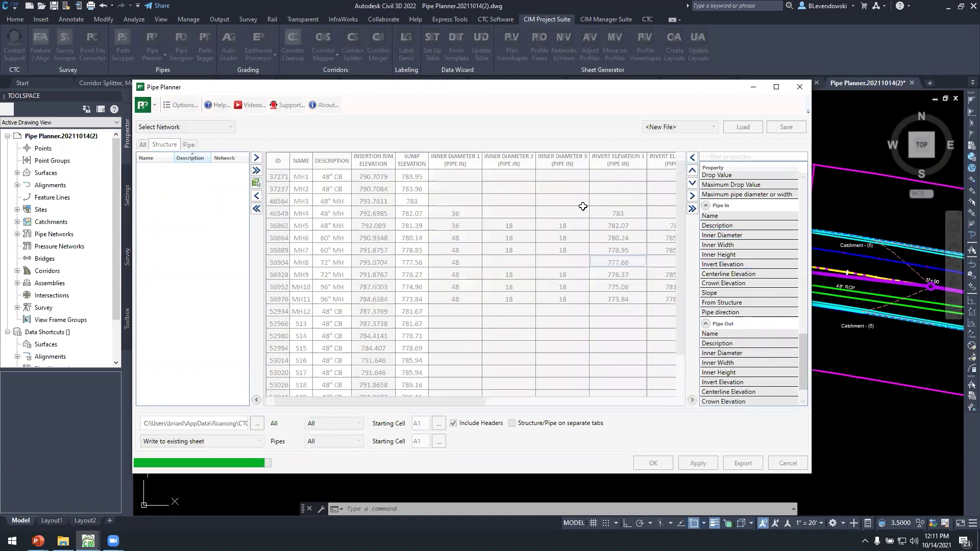
{"action": "left_click_drag", "start_coordinate": [466, 401], "coordinate": [615, 400]}
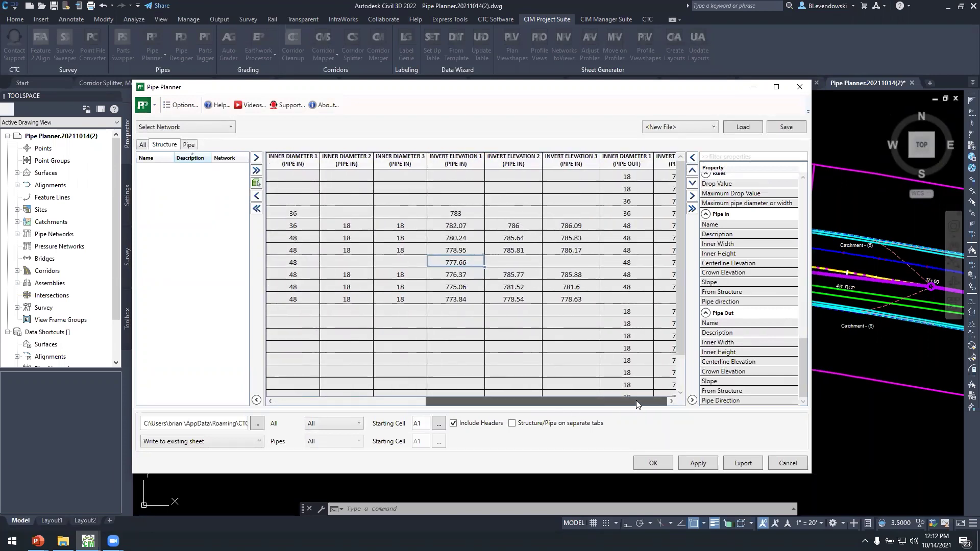
{"action": "left_click_drag", "start_coordinate": [652, 400], "coordinate": [366, 404]}
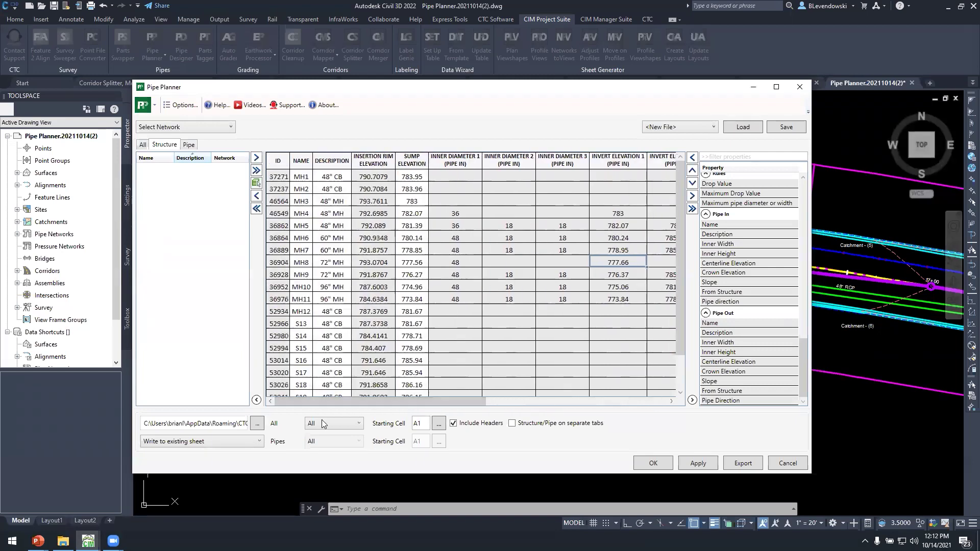
- Export the tables to analysis.xlsx as new sheets, with structures and pipes on separate tabs, and open the workbook
{"action": "left_click", "coordinate": [235, 442]}
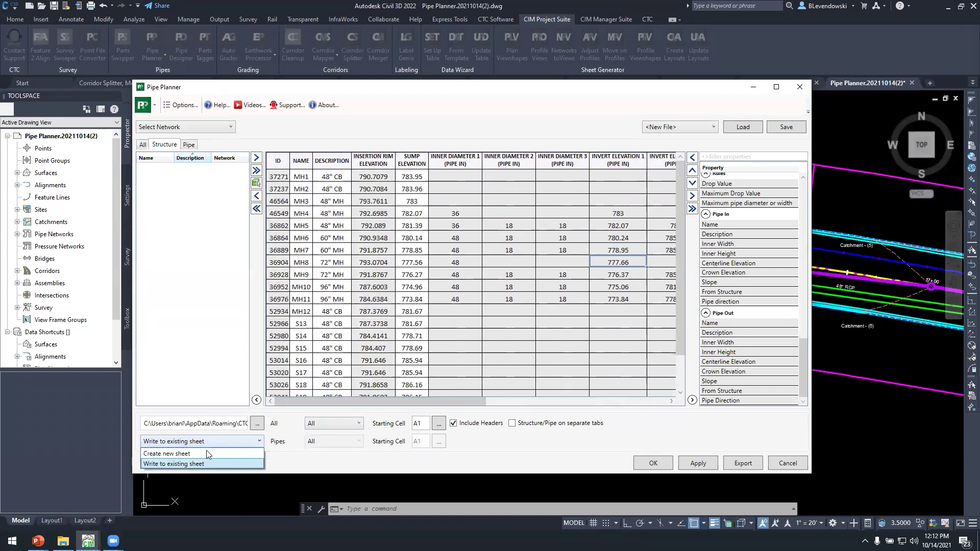
{"action": "left_click", "coordinate": [175, 454]}
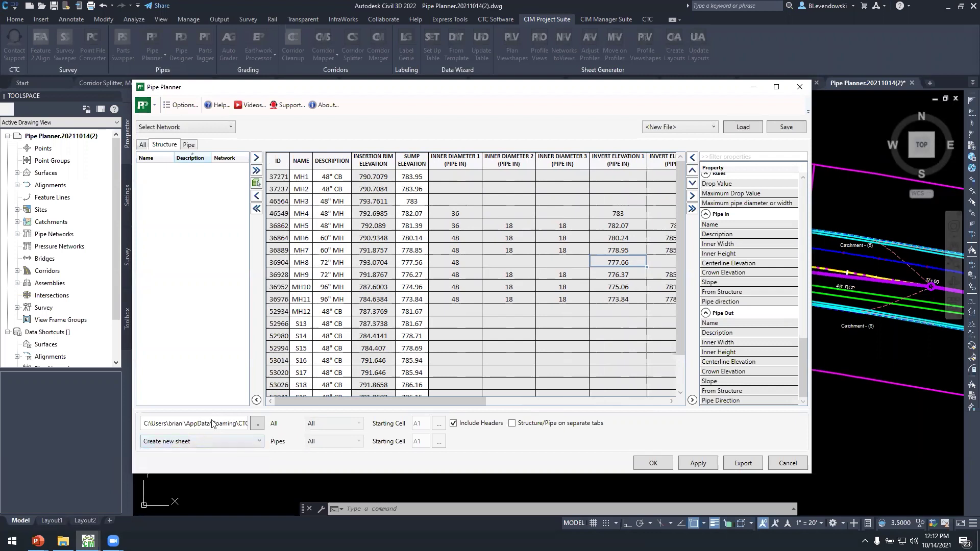
{"action": "left_click", "coordinate": [212, 423]}
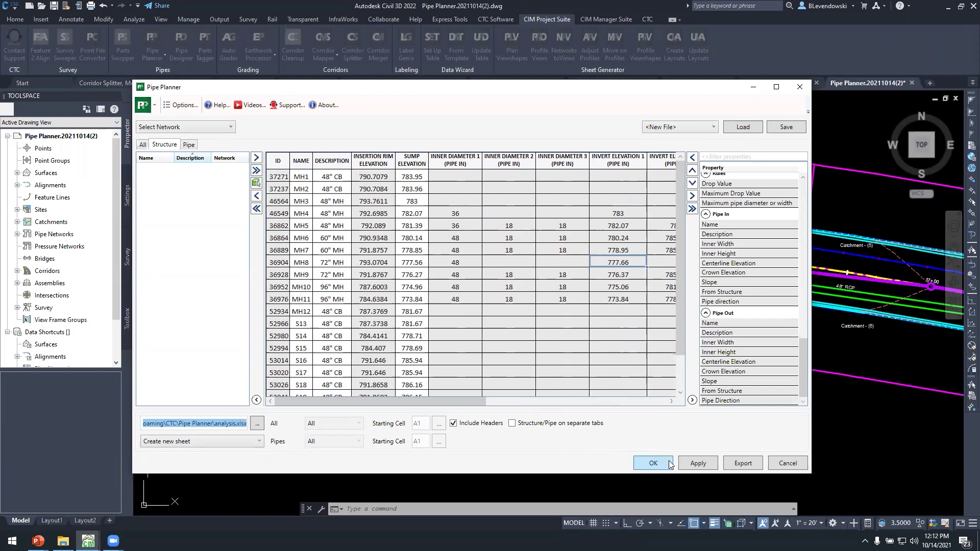
{"action": "left_click", "coordinate": [550, 424]}
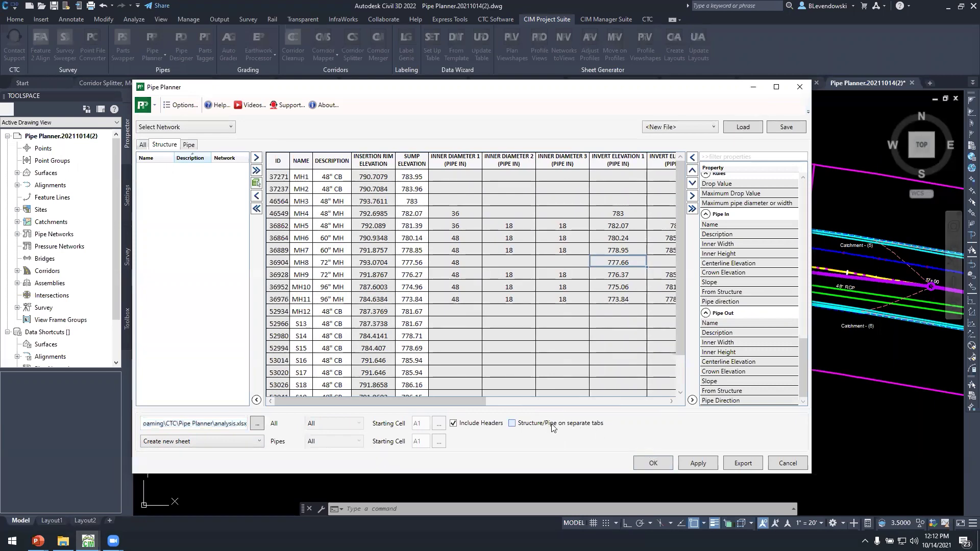
{"action": "left_click", "coordinate": [716, 465]}
{"action": "left_click", "coordinate": [505, 305]}
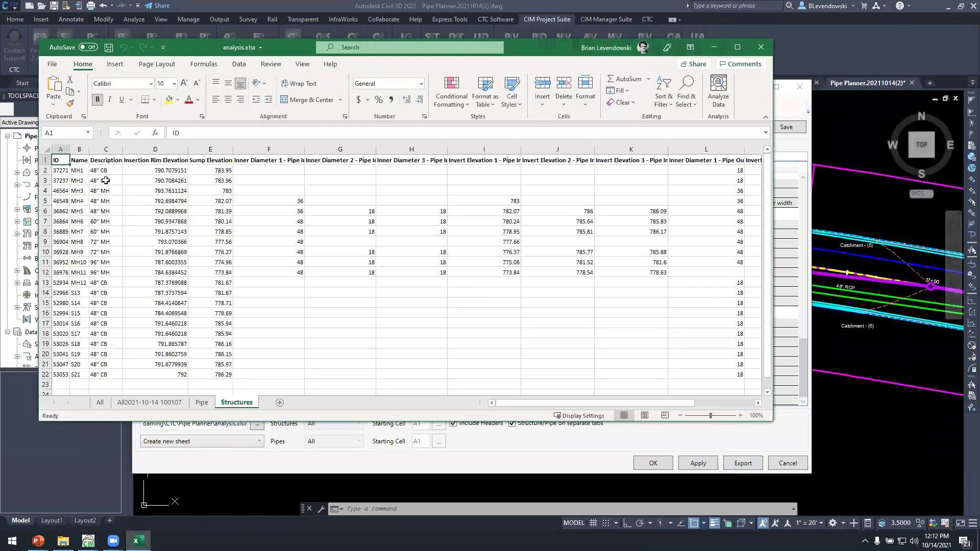
- Examine the exported Pipe sheet in the Excel workbook, and close the workbook
{"action": "left_click", "coordinate": [202, 403]}
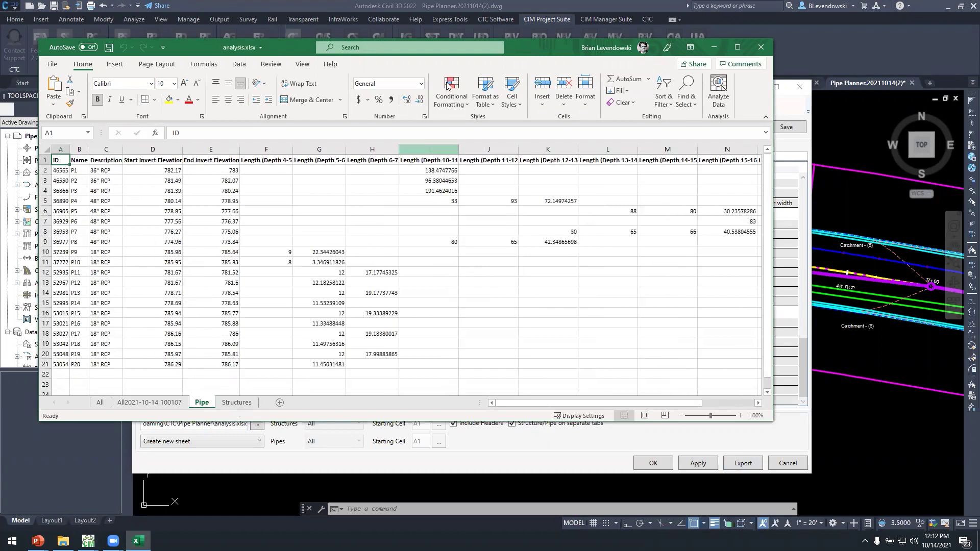
{"action": "left_click_drag", "start_coordinate": [532, 46], "coordinate": [540, 29]}
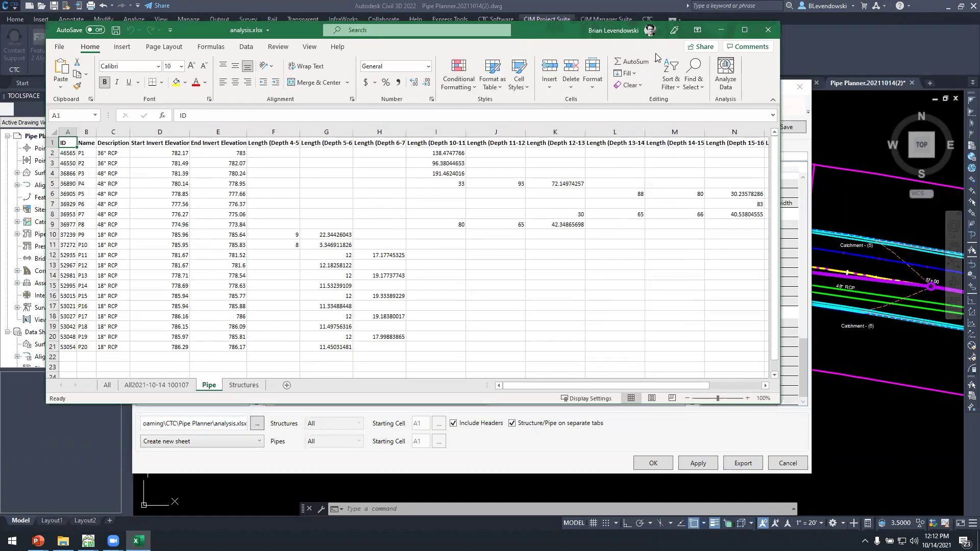
{"action": "left_click", "coordinate": [767, 29]}
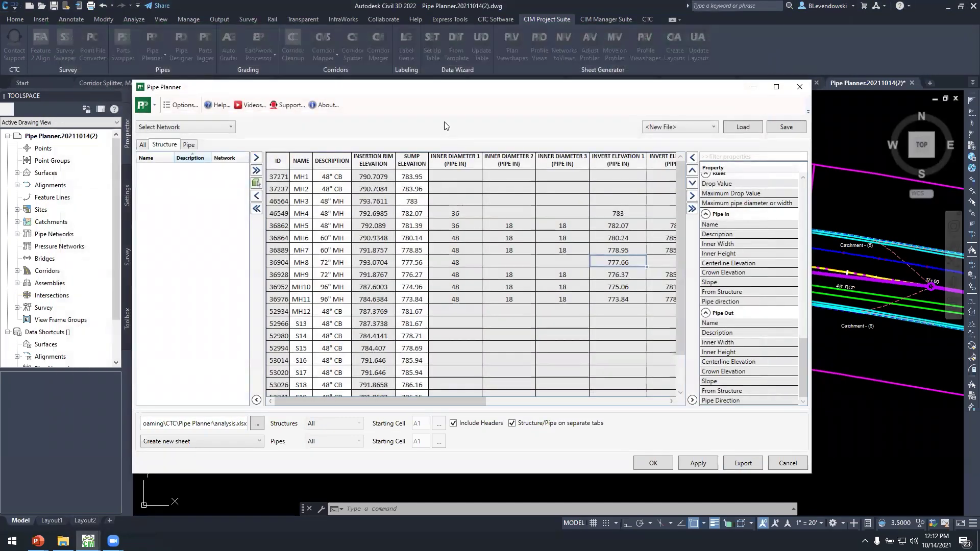
- Enlarge the Pipe Planner window, look over the structure table's pipe-in and pipe-out columns, and close Pipe Planner
{"action": "left_click_drag", "start_coordinate": [439, 84], "coordinate": [387, 53]}
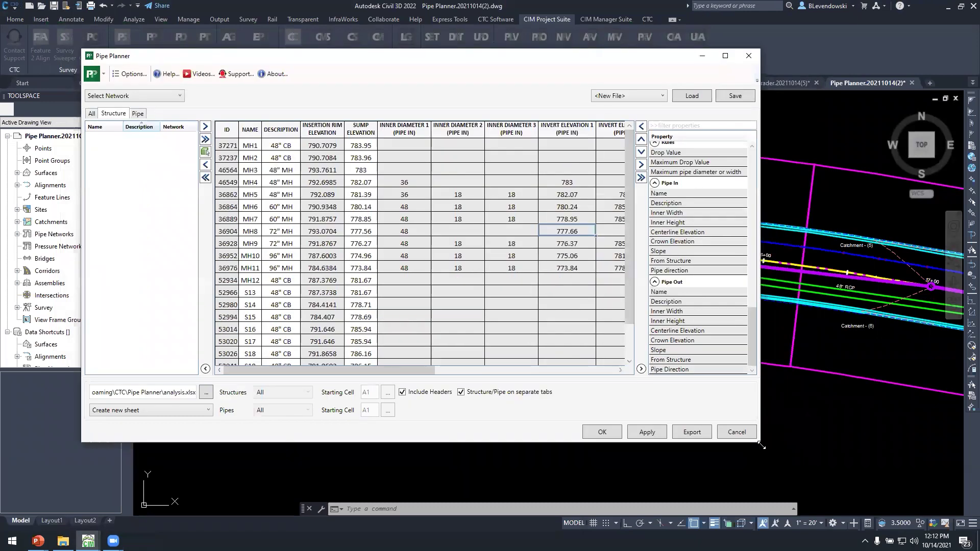
{"action": "left_click_drag", "start_coordinate": [762, 446], "coordinate": [865, 475]}
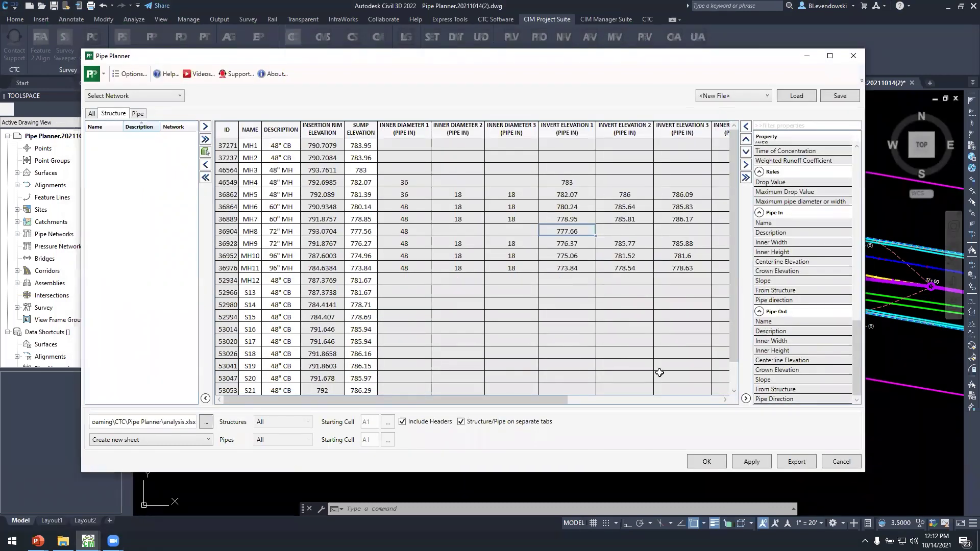
{"action": "left_click_drag", "start_coordinate": [422, 399], "coordinate": [634, 401]}
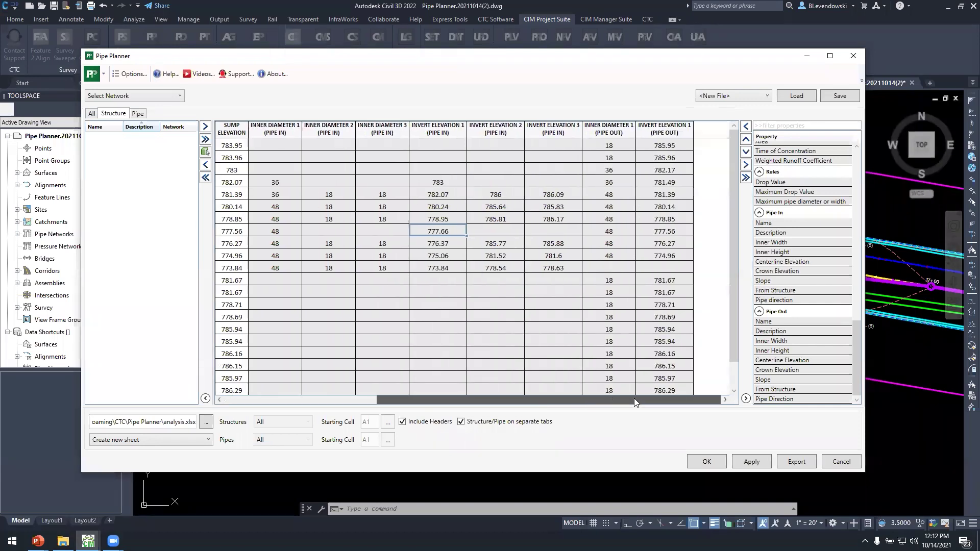
{"action": "left_click_drag", "start_coordinate": [548, 408], "coordinate": [413, 411]}
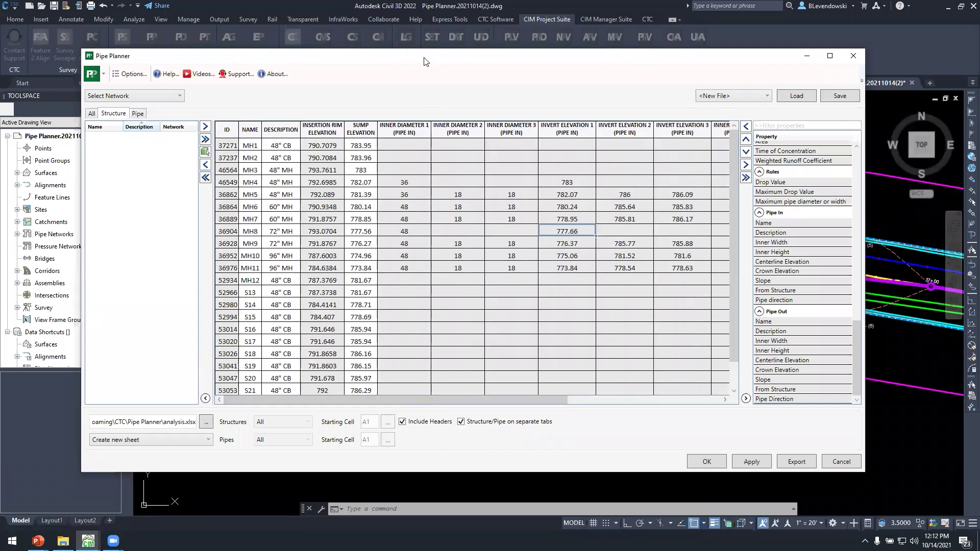
{"action": "left_click_drag", "start_coordinate": [423, 61], "coordinate": [421, 73]}
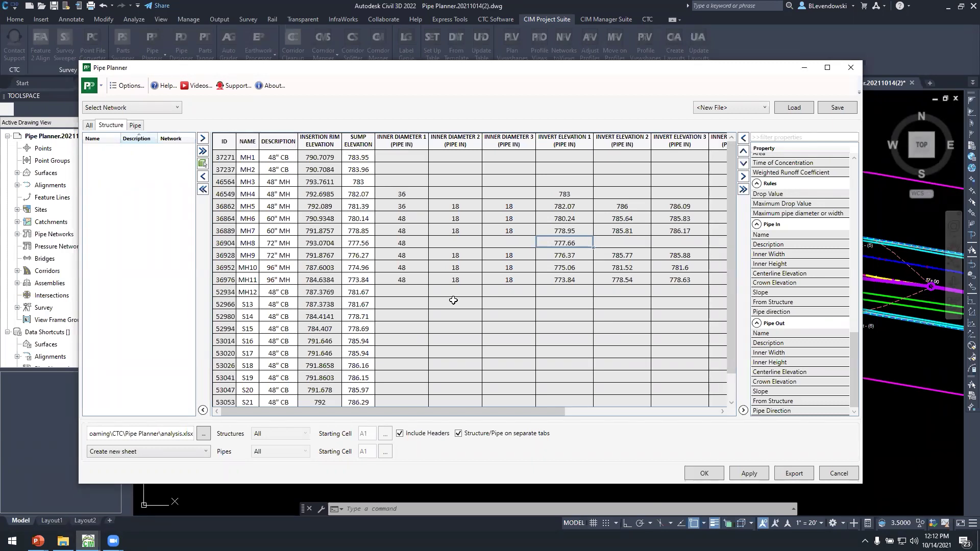
{"action": "left_click", "coordinate": [850, 69]}
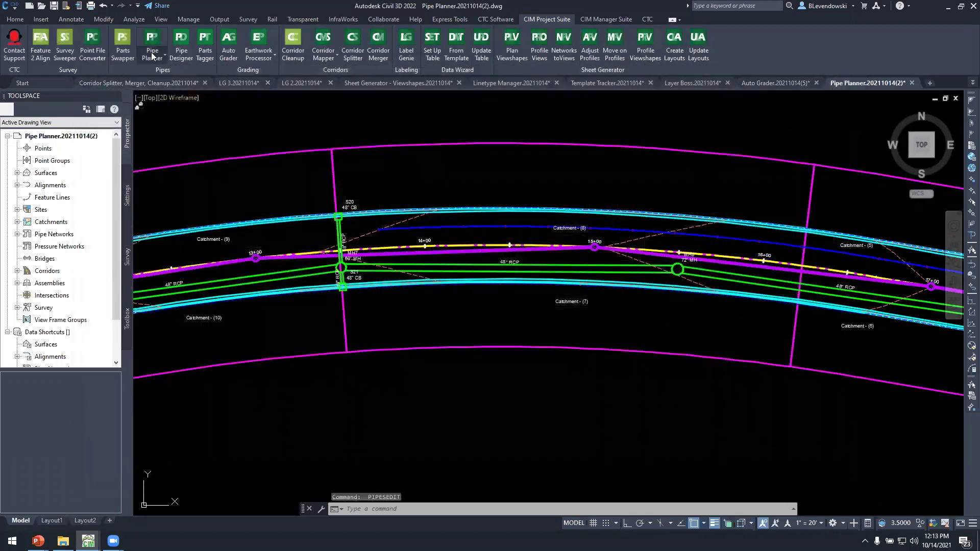
- Open Pipe Planner's import window to view its Excel file and sheet options, and close it without importing
{"action": "left_click", "coordinate": [153, 56]}
{"action": "left_click", "coordinate": [173, 96]}
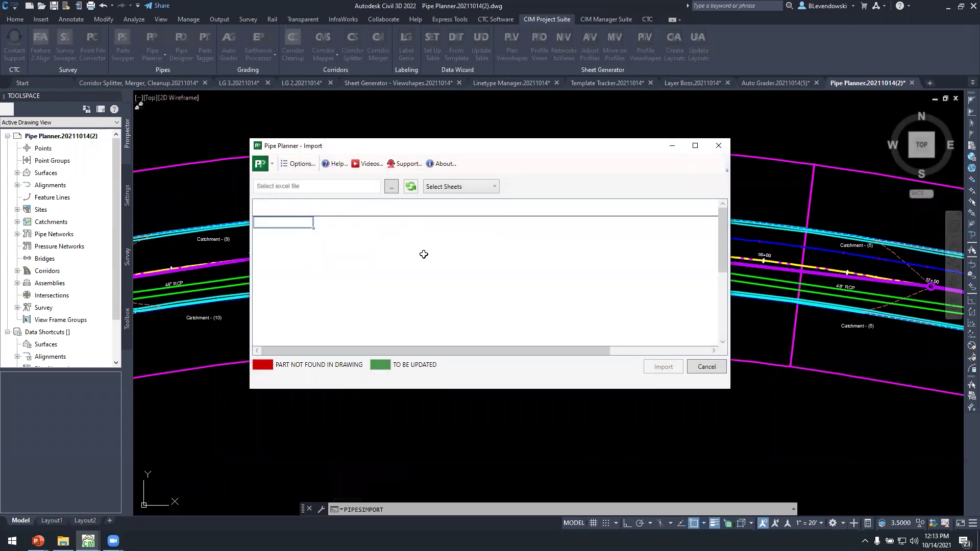
{"action": "left_click_drag", "start_coordinate": [628, 146], "coordinate": [567, 143]}
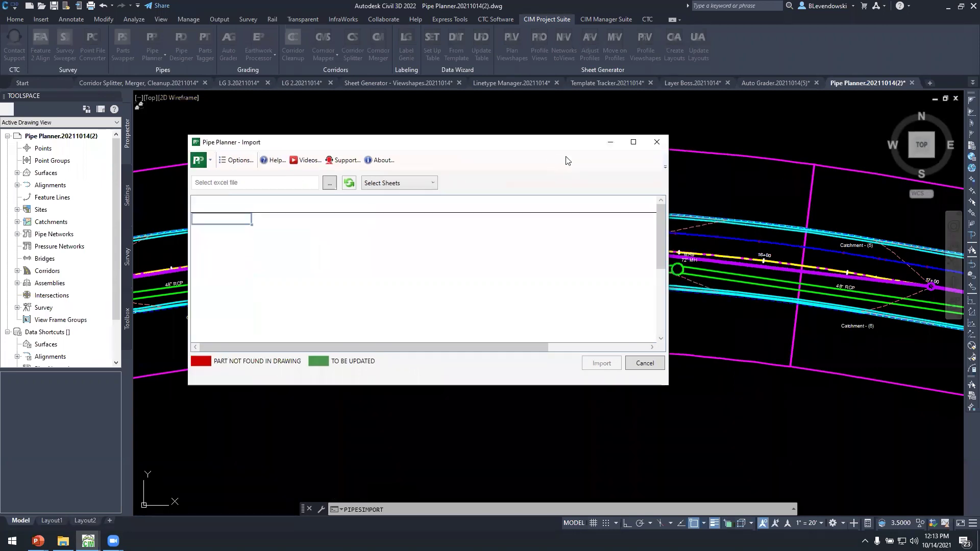
{"action": "left_click", "coordinate": [656, 142]}
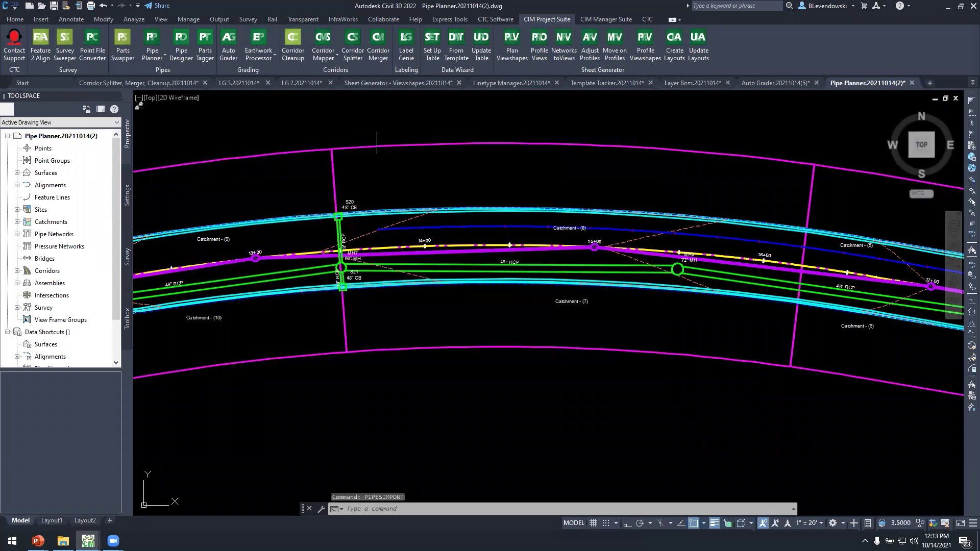
{"action": "middle_click_drag", "start_coordinate": [376, 143], "coordinate": [332, 153]}
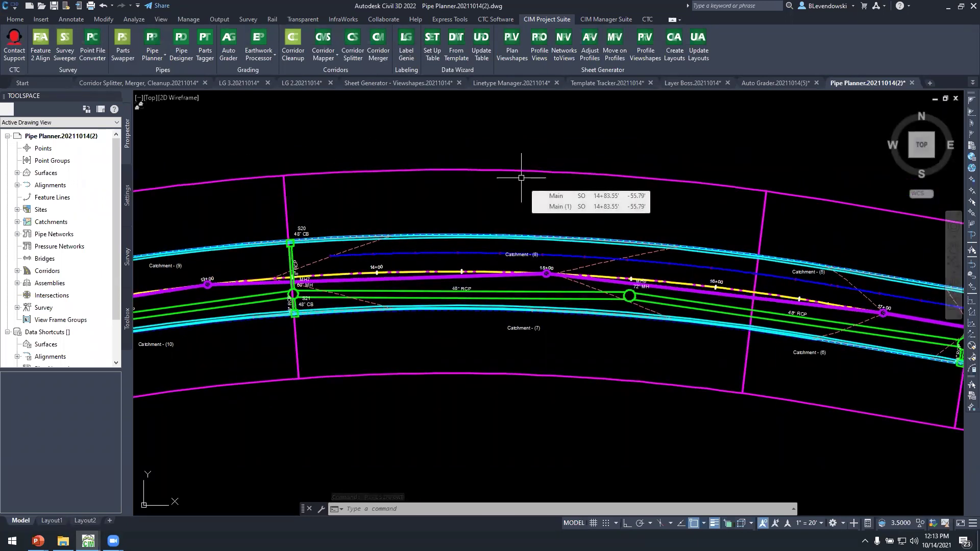
{"action": "mouse_move", "coordinate": [862, 226]}
{"action": "middle_mouse_down"}
{"action": "mouse_move", "coordinate": [289, 180]}
{"action": "mouse_move", "coordinate": [930, 246]}
{"action": "middle_mouse_up"}
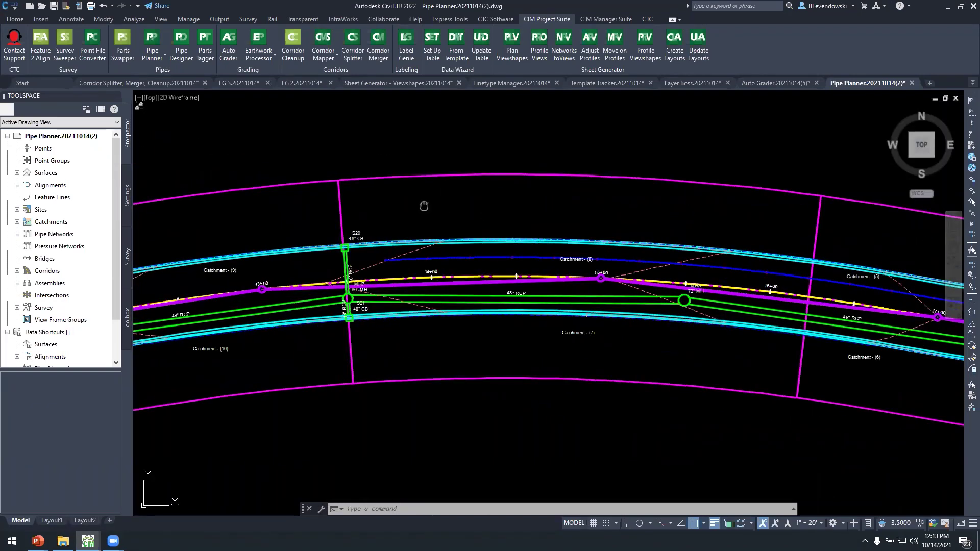
{"action": "middle_click_drag", "start_coordinate": [423, 206], "coordinate": [547, 209]}
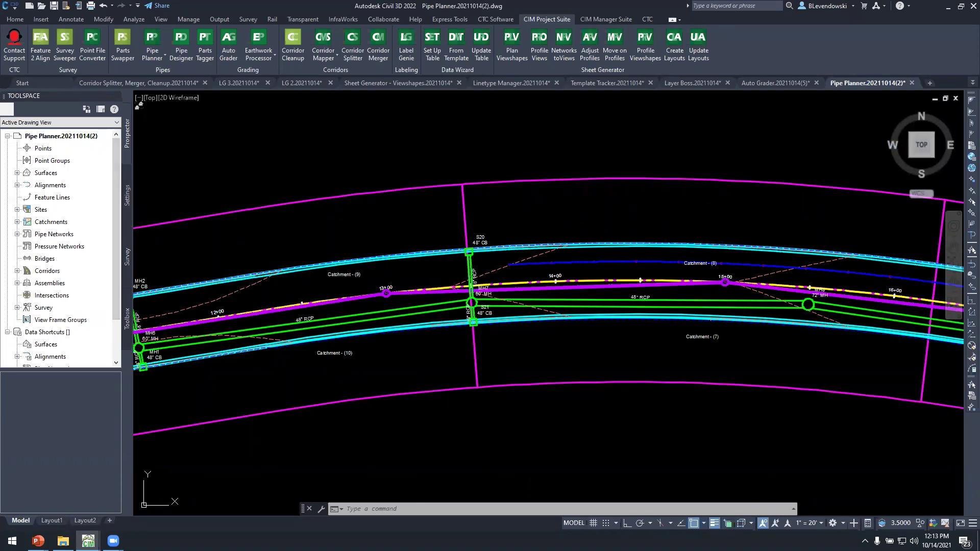
- In the Pipe Designer drawing, start Pipe Designer on the profile's pipe run from its first structure to its last
{"action": "double_click", "coordinate": [139, 98]}
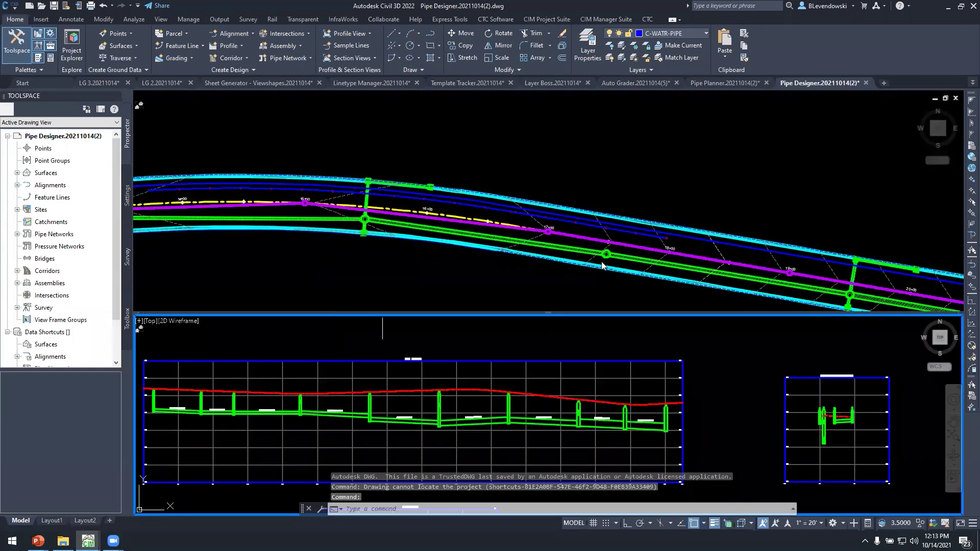
{"action": "left_click", "coordinate": [541, 19]}
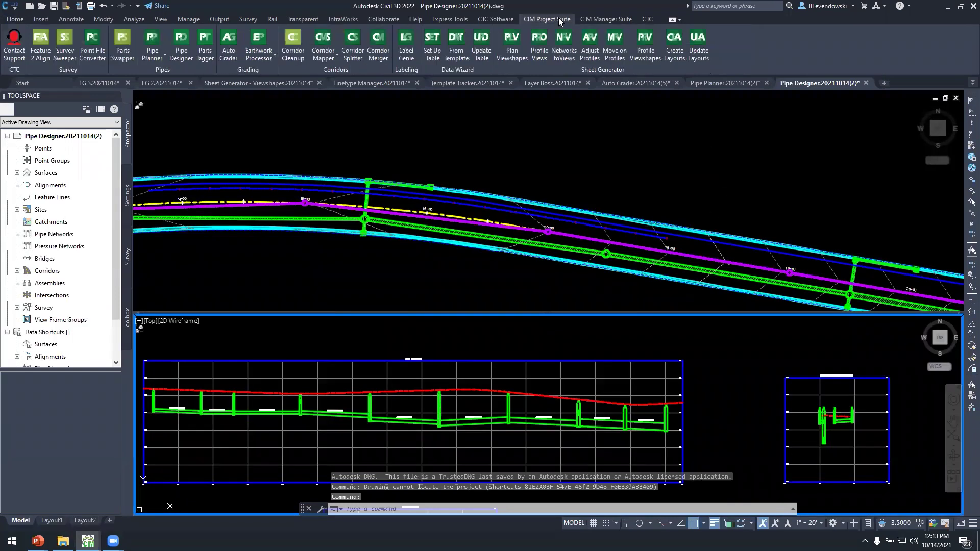
{"action": "left_click", "coordinate": [180, 42]}
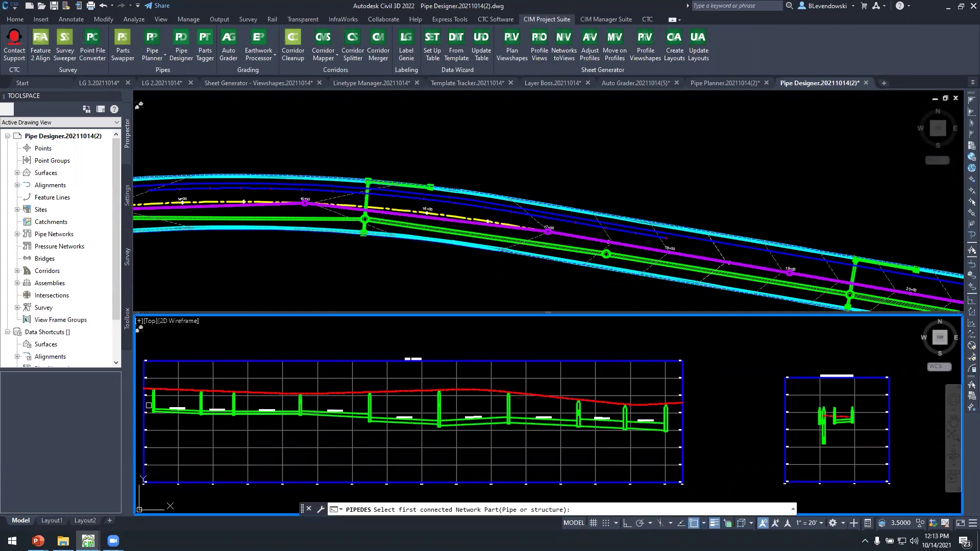
{"action": "left_click", "coordinate": [152, 402]}
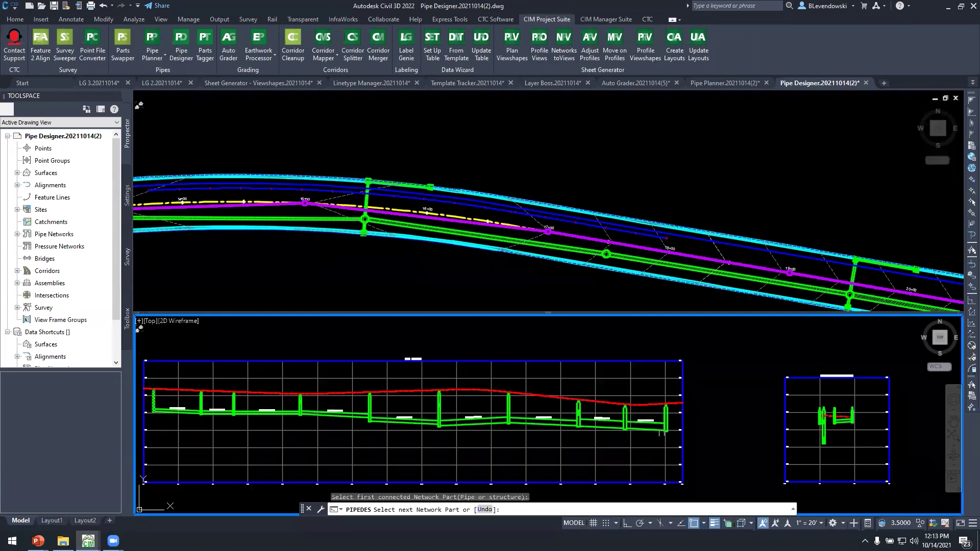
{"action": "left_click", "coordinate": [666, 416]}
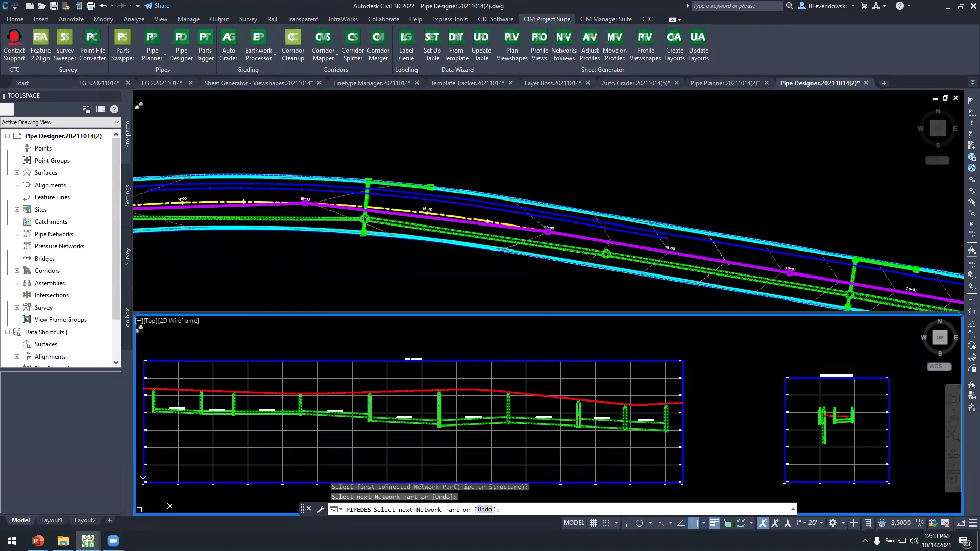
{"action": "key", "text": "Return"}
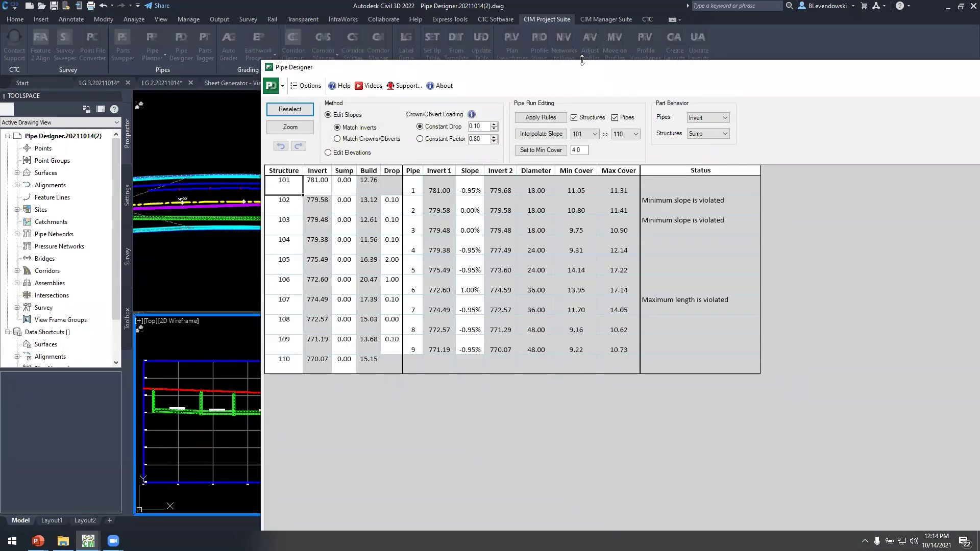
- Reposition and narrow the Pipe Designer window to expose the profile view, and look over structures 101 to 110 in the table
{"action": "mouse_move", "coordinate": [580, 71]}
{"action": "left_mouse_down"}
{"action": "mouse_move", "coordinate": [580, 268]}
{"action": "mouse_move", "coordinate": [407, 49]}
{"action": "left_mouse_up"}
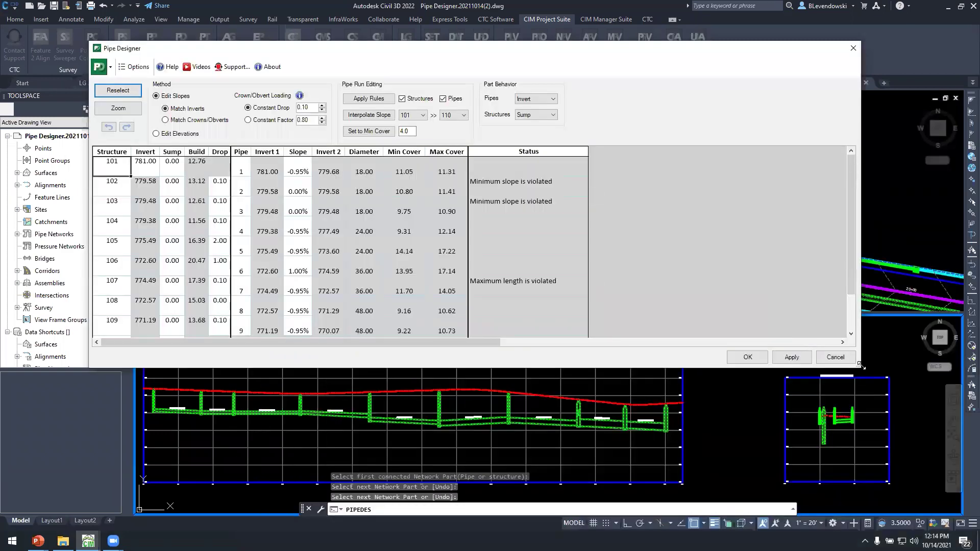
{"action": "left_click_drag", "start_coordinate": [860, 365], "coordinate": [602, 380]}
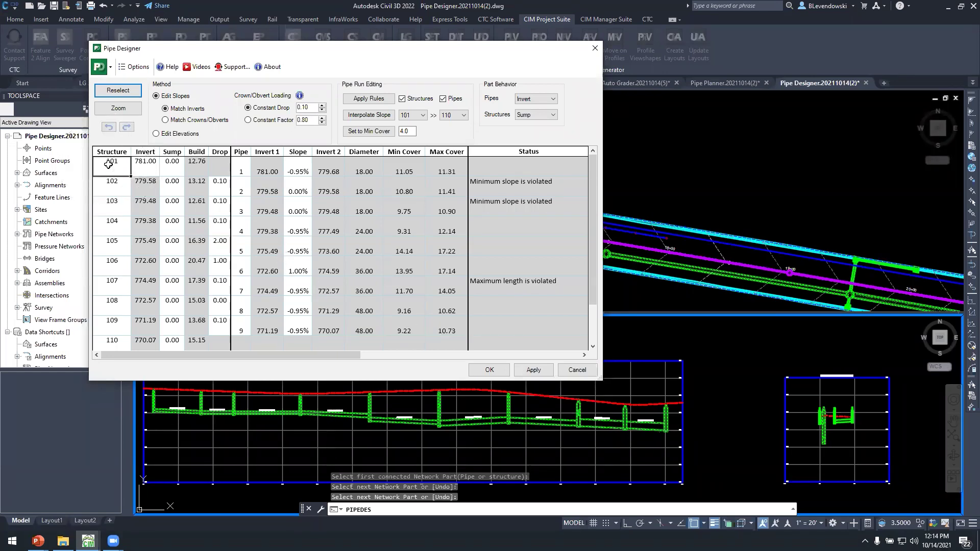
{"action": "left_click", "coordinate": [117, 345]}
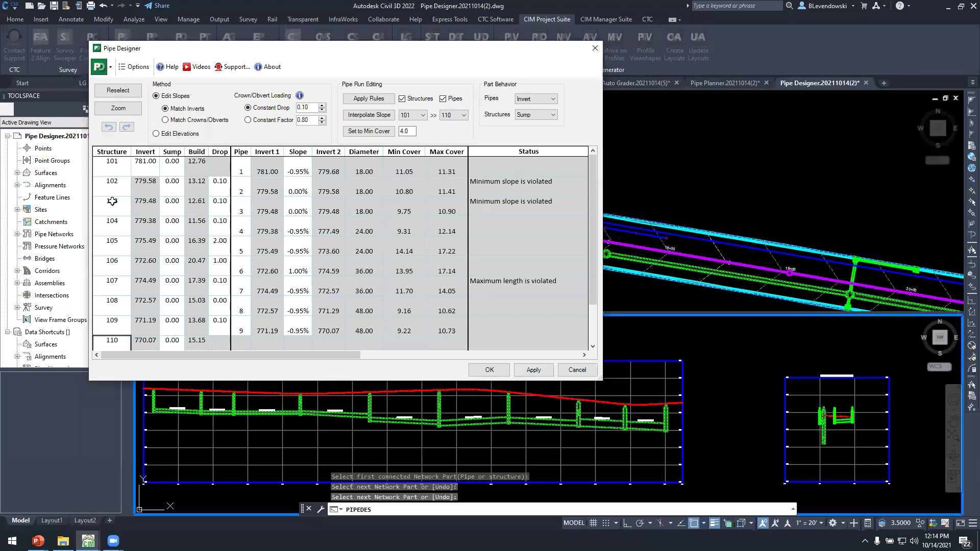
{"action": "left_click", "coordinate": [112, 163]}
{"action": "left_click", "coordinate": [107, 183]}
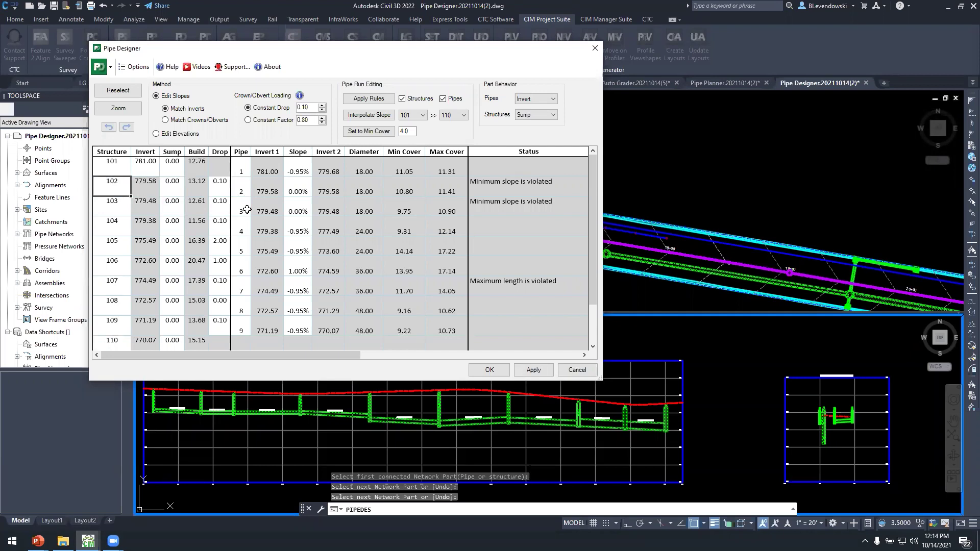
- Set pipe 1's slope to -1%, copy it down through pipe 9, and apply the change to the model
{"action": "left_click", "coordinate": [300, 164]}
{"action": "type", "text": "-1"}
{"action": "key", "text": "Return"}
{"action": "left_click", "coordinate": [302, 168]}
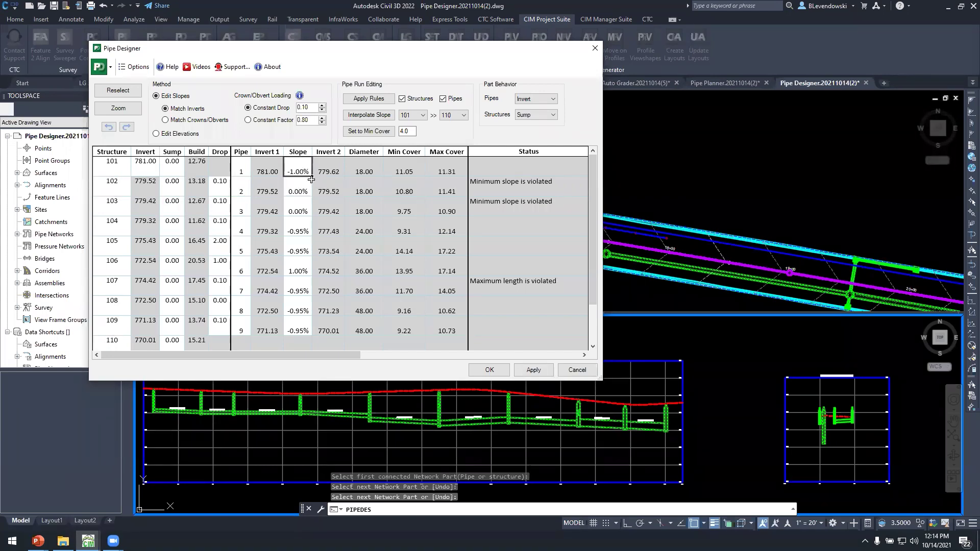
{"action": "left_click_drag", "start_coordinate": [315, 227], "coordinate": [312, 336]}
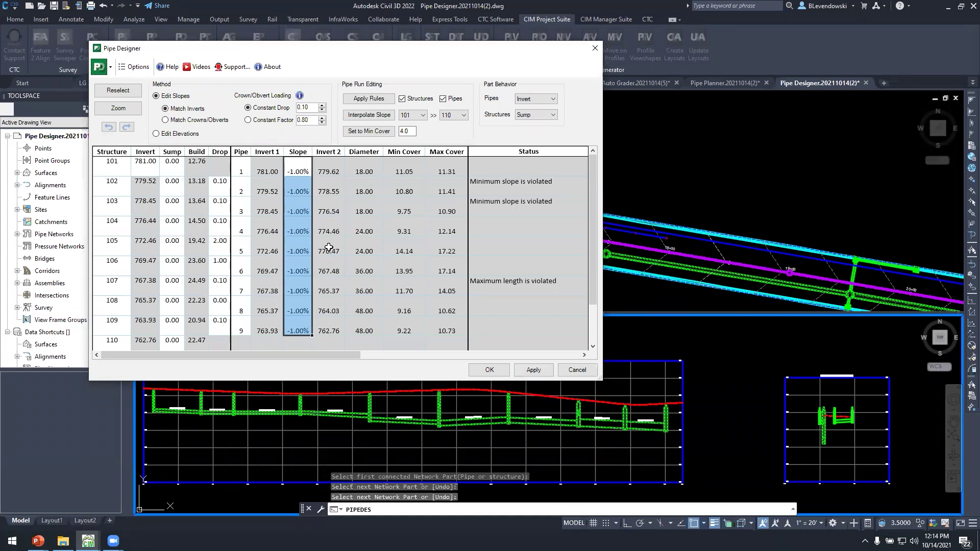
{"action": "left_click", "coordinate": [545, 374]}
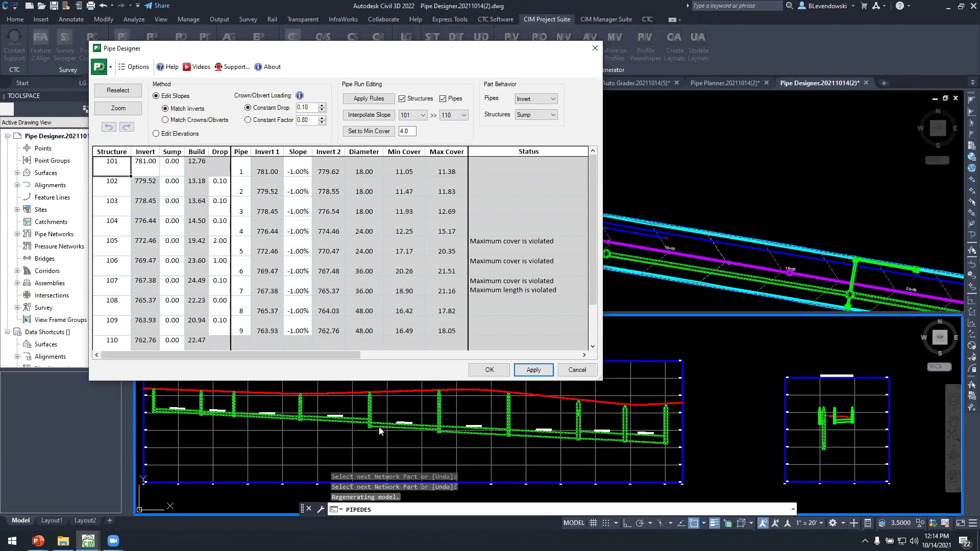
- Copy the 0.10 drop from structure 102 down through structure 109 and apply the change to the model
{"action": "left_click", "coordinate": [227, 193]}
{"action": "left_click_drag", "start_coordinate": [230, 195], "coordinate": [231, 335]}
{"action": "left_click", "coordinate": [534, 369]}
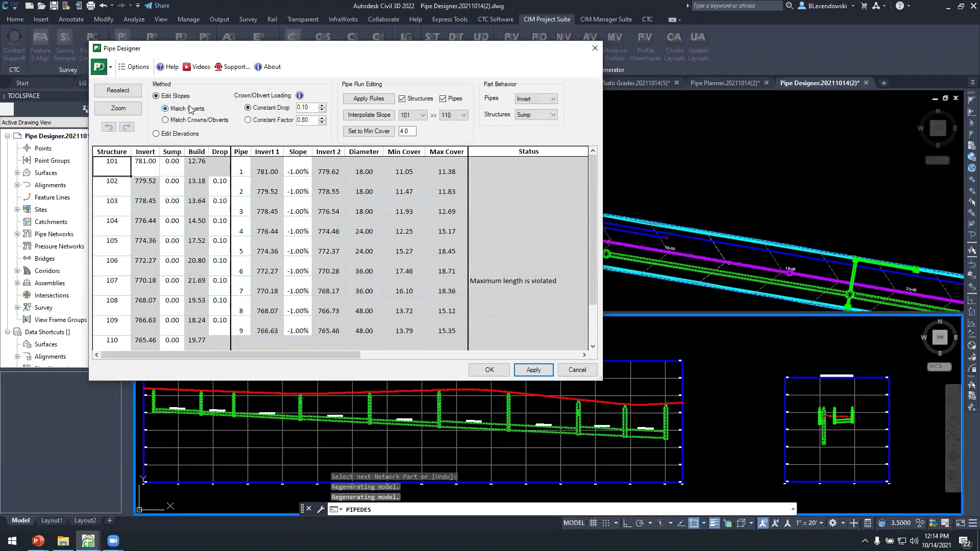
- Switch the slope method to Match Crowns/Obverts, copy the 0.80 factor from structure 103 down through 108, and apply it
{"action": "left_click", "coordinate": [184, 122]}
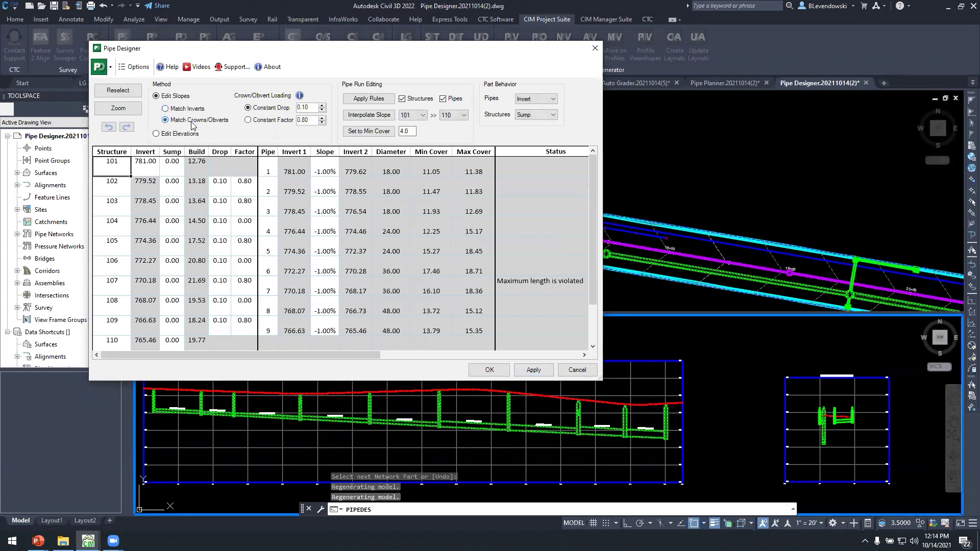
{"action": "left_click", "coordinate": [249, 203]}
{"action": "left_click_drag", "start_coordinate": [256, 216], "coordinate": [255, 313]}
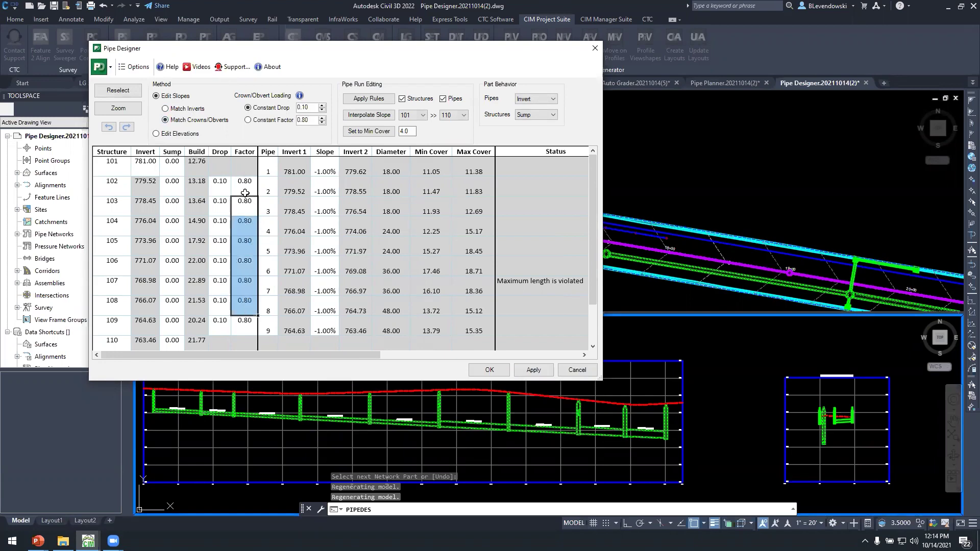
{"action": "left_click", "coordinate": [533, 371]}
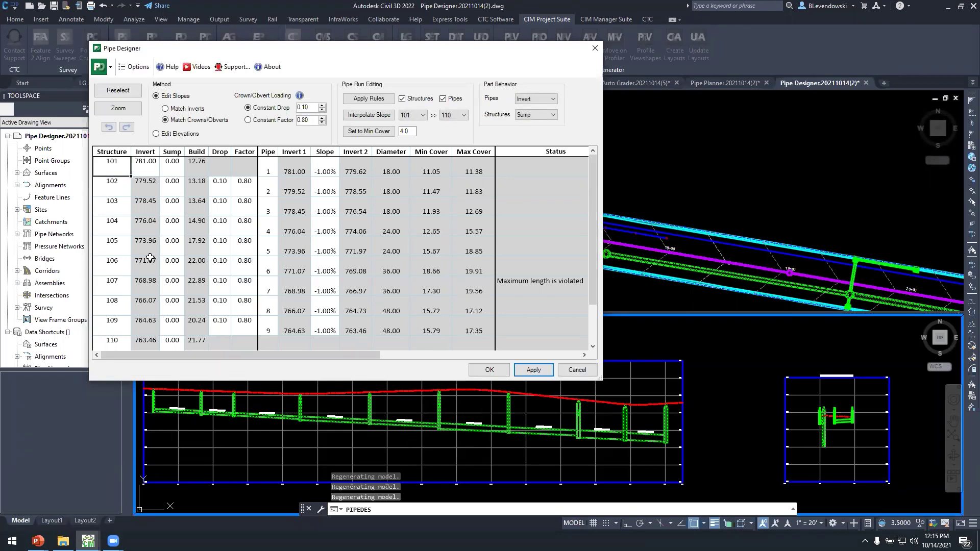
- Lock the invert of structure 105, set it to 771, and apply the change to the model
{"action": "left_click", "coordinate": [118, 242]}
{"action": "right_click", "coordinate": [118, 242]}
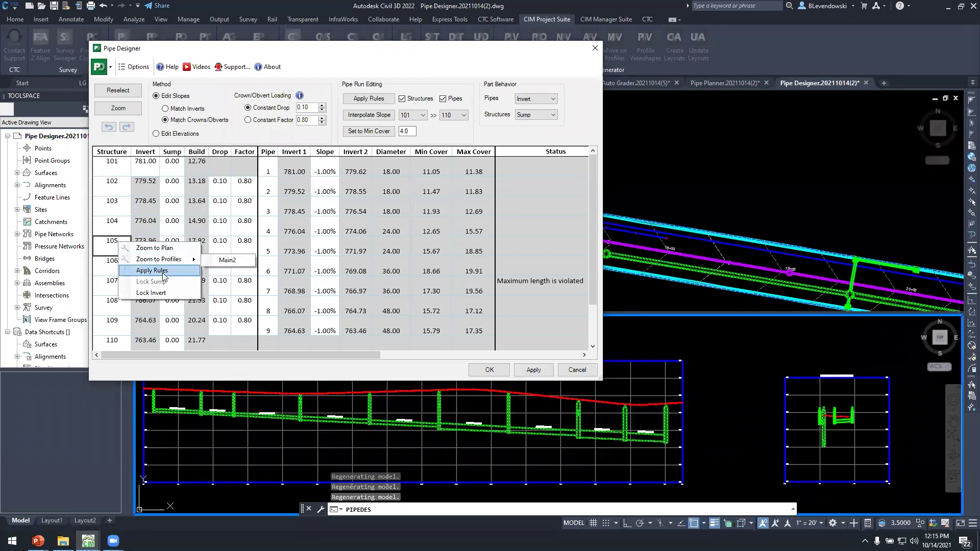
{"action": "left_click", "coordinate": [153, 293]}
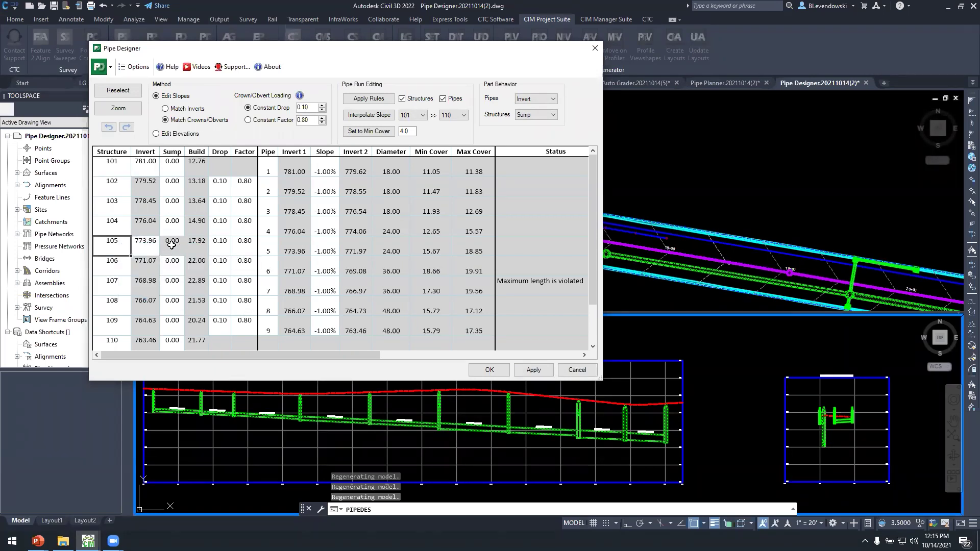
{"action": "left_click", "coordinate": [146, 246]}
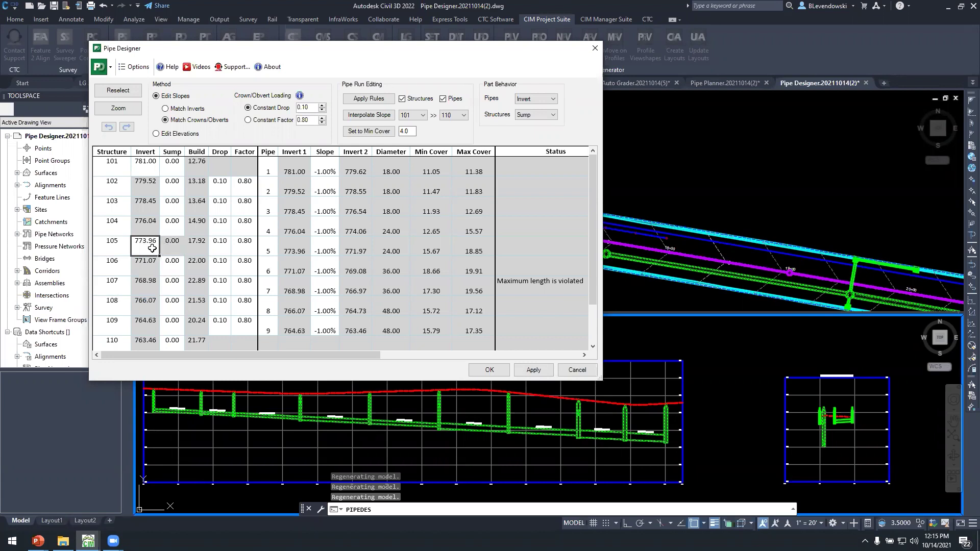
{"action": "type", "text": "771"}
{"action": "key", "text": "Return"}
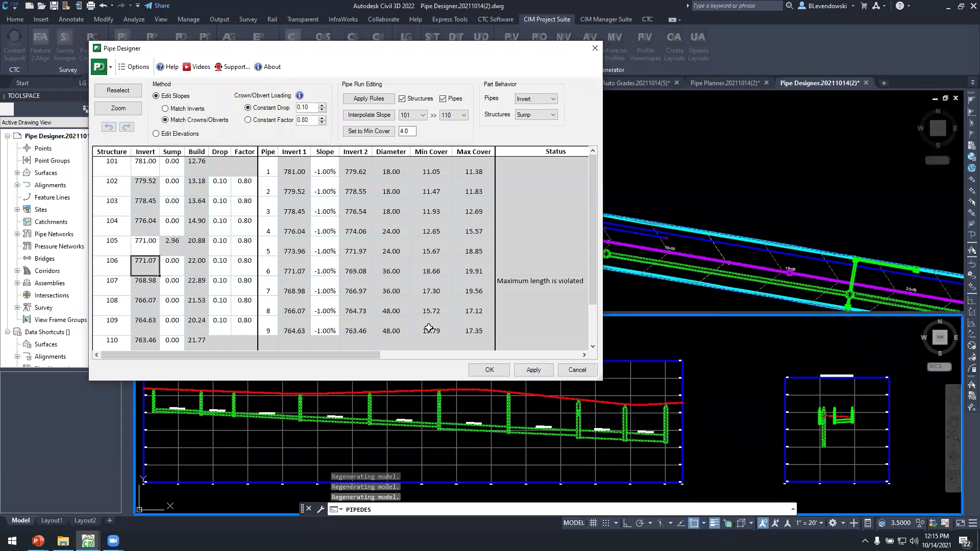
{"action": "left_click", "coordinate": [534, 370]}
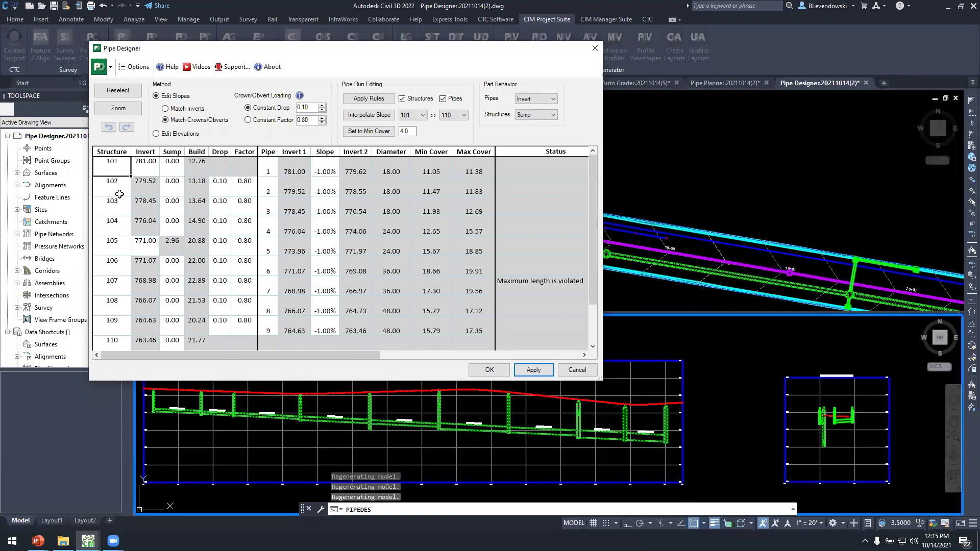
- Interpolate the slope between structures 101 and 105, apply it to the model, and check that stretch in the profile
{"action": "left_click", "coordinate": [136, 166]}
{"action": "left_click", "coordinate": [146, 244]}
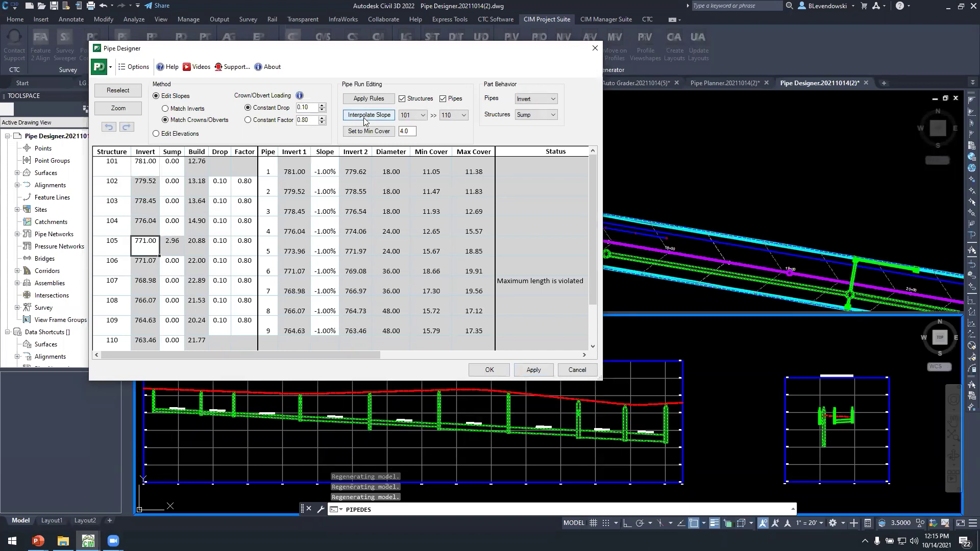
{"action": "left_click", "coordinate": [454, 116]}
{"action": "left_click", "coordinate": [451, 177]}
{"action": "left_click", "coordinate": [368, 114]}
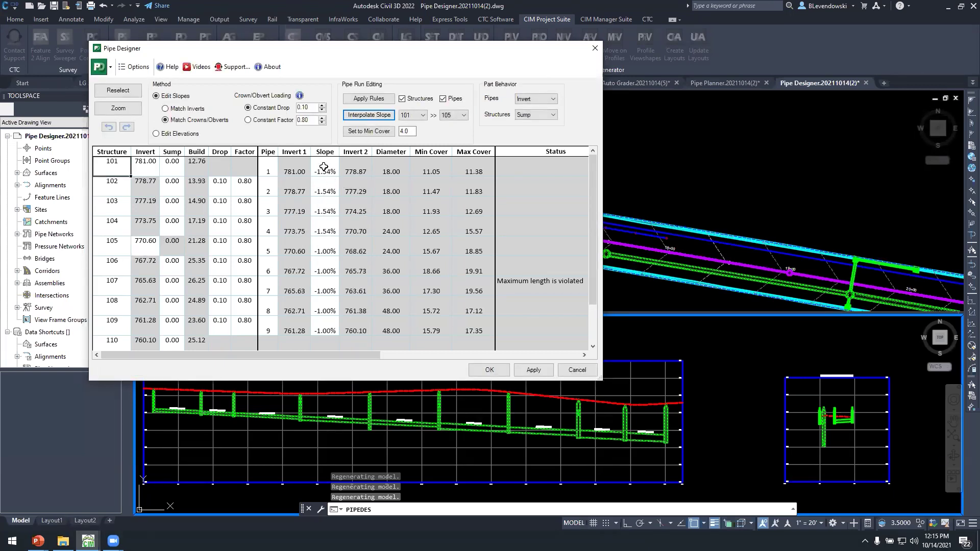
{"action": "left_click", "coordinate": [540, 371]}
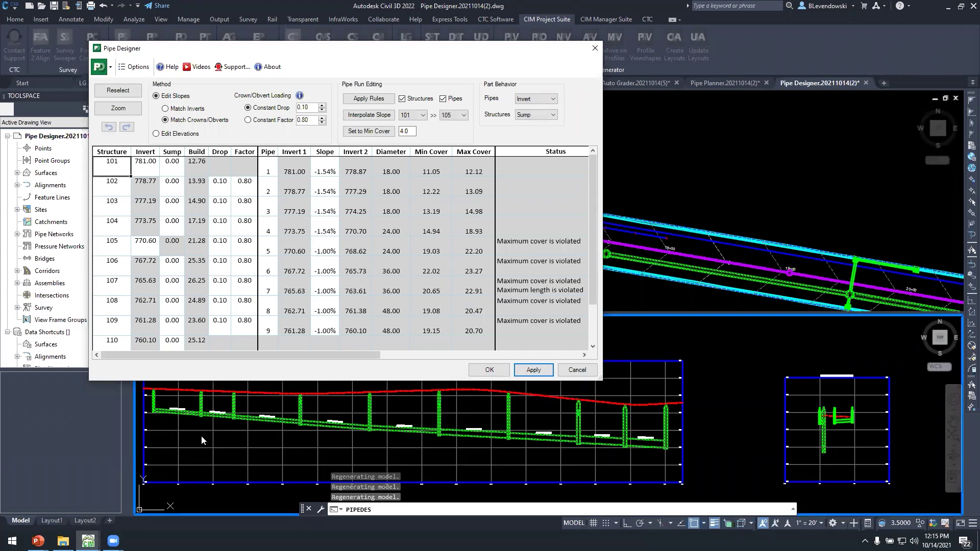
{"action": "left_click", "coordinate": [154, 413]}
{"action": "left_click", "coordinate": [369, 434]}
- Turn on highlighting of rule violations in the Pipe Designer options
{"action": "left_click", "coordinate": [135, 67]}
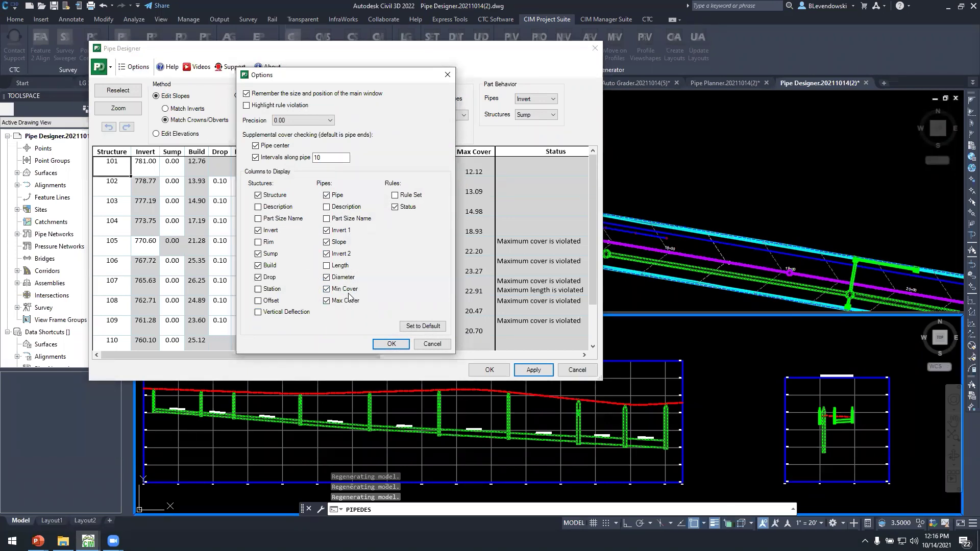
{"action": "left_click", "coordinate": [253, 106]}
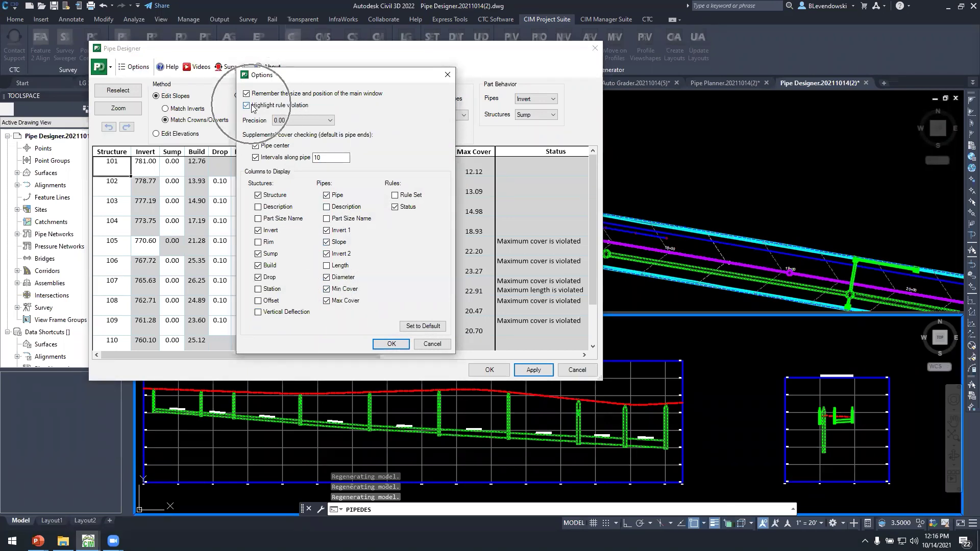
{"action": "left_click", "coordinate": [391, 345]}
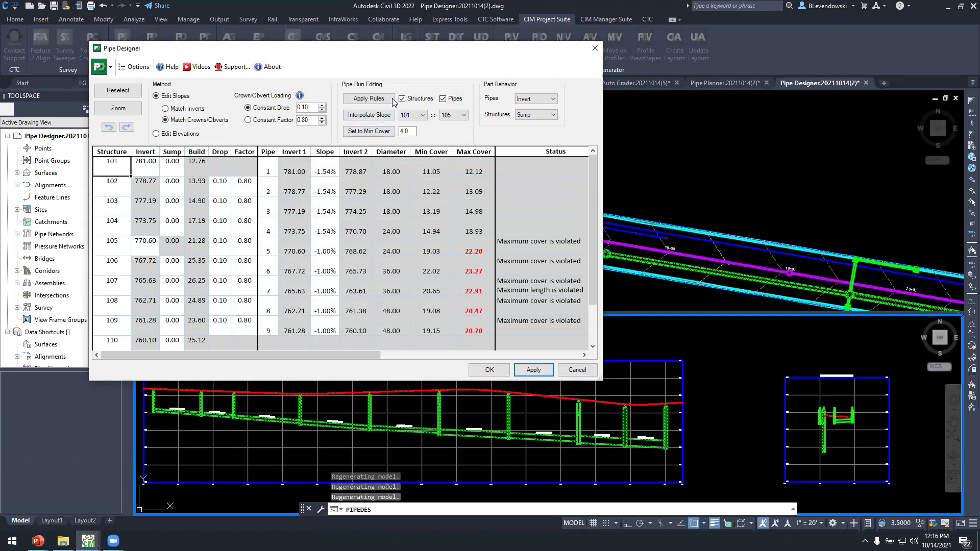
- Apply the rules to the run's structures and pipes, lock structure 105's sump at 0, and apply the changes to the model
{"action": "left_click_drag", "start_coordinate": [324, 171], "coordinate": [324, 344]}
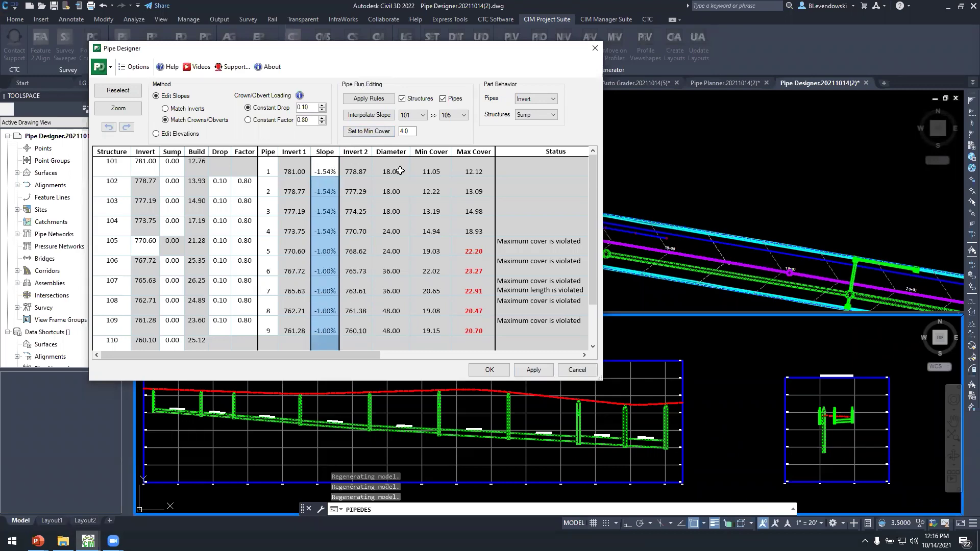
{"action": "left_click", "coordinate": [380, 102]}
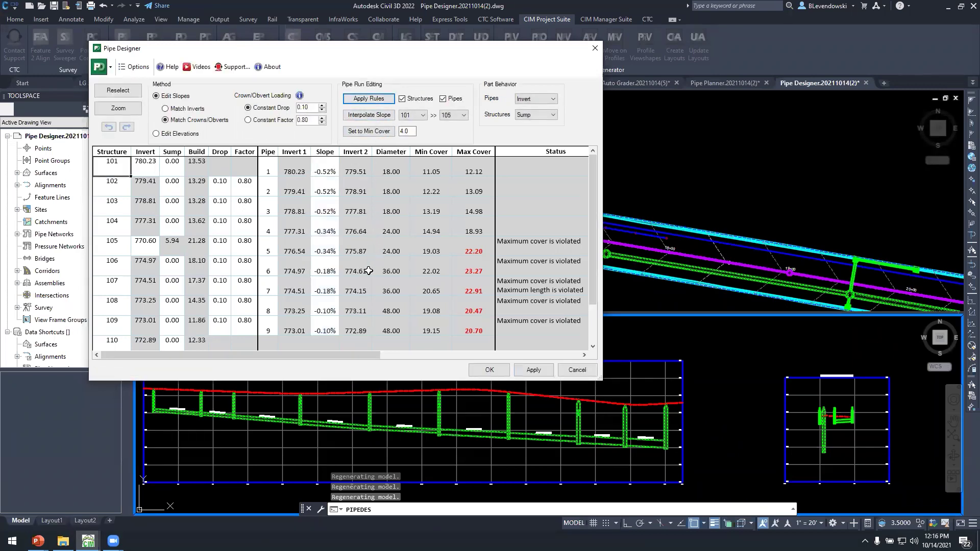
{"action": "left_click", "coordinate": [144, 241]}
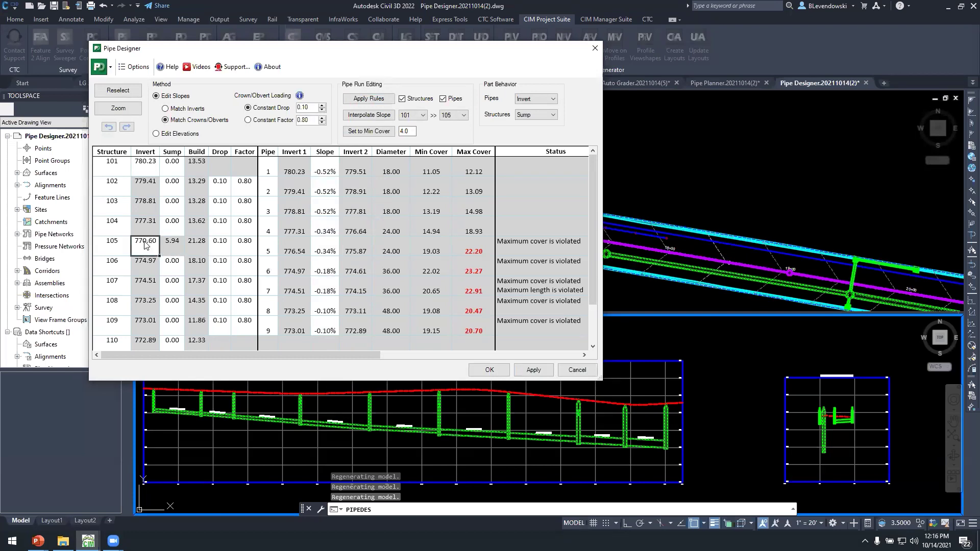
{"action": "right_click", "coordinate": [146, 246]}
{"action": "left_click", "coordinate": [168, 282]}
{"action": "left_click", "coordinate": [168, 246]}
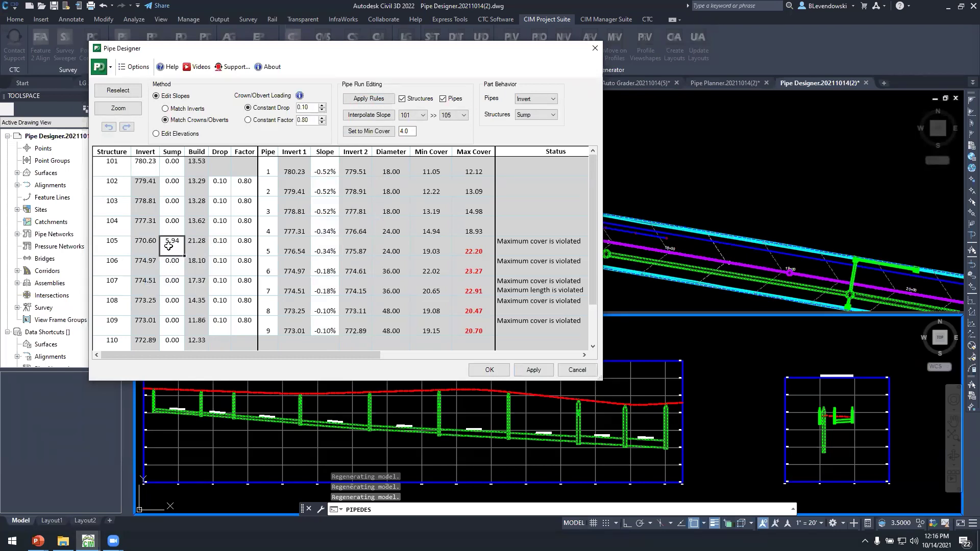
{"action": "type", "text": "0"}
{"action": "key", "text": "Return"}
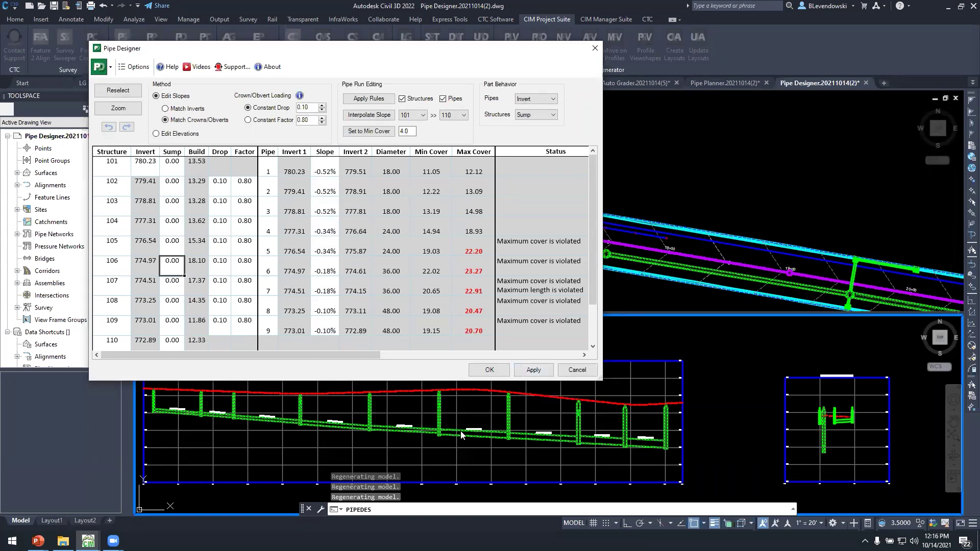
{"action": "left_click", "coordinate": [533, 370]}
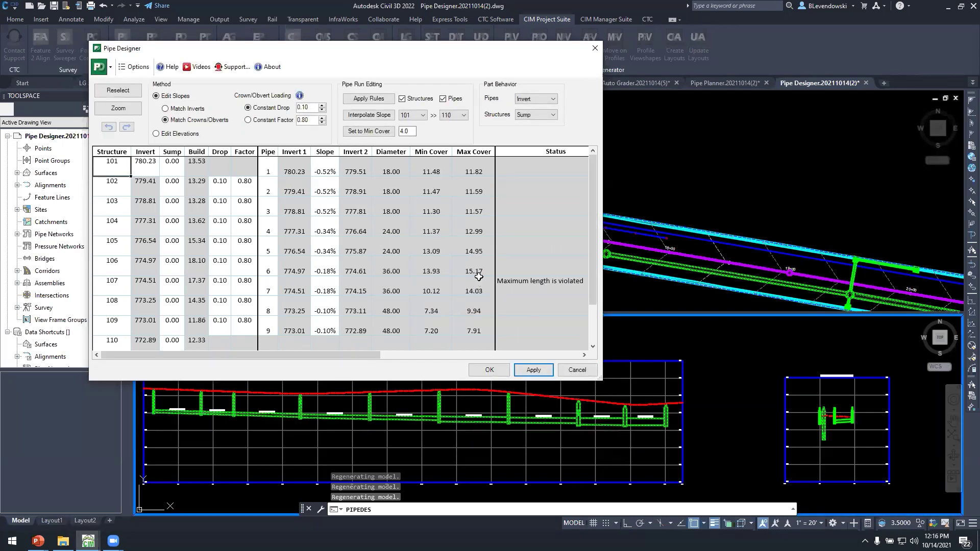
- Check the maximum cover values of pipes 3 through 9
{"action": "left_click", "coordinate": [480, 210]}
{"action": "left_click_drag", "start_coordinate": [480, 211], "coordinate": [487, 325]}
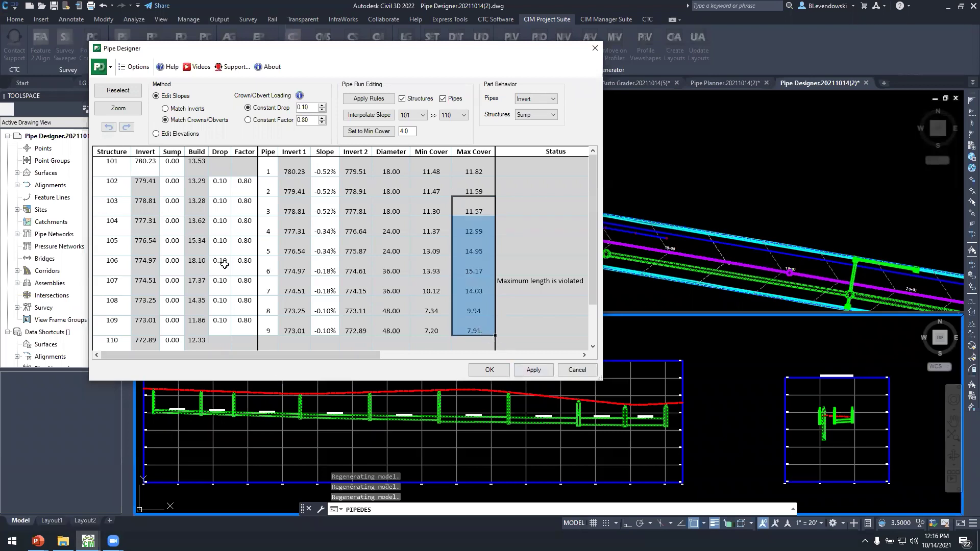
- Move the Pipe Designer window aside and close it
{"action": "left_click", "coordinate": [529, 102]}
{"action": "left_click_drag", "start_coordinate": [458, 57], "coordinate": [511, 82]}
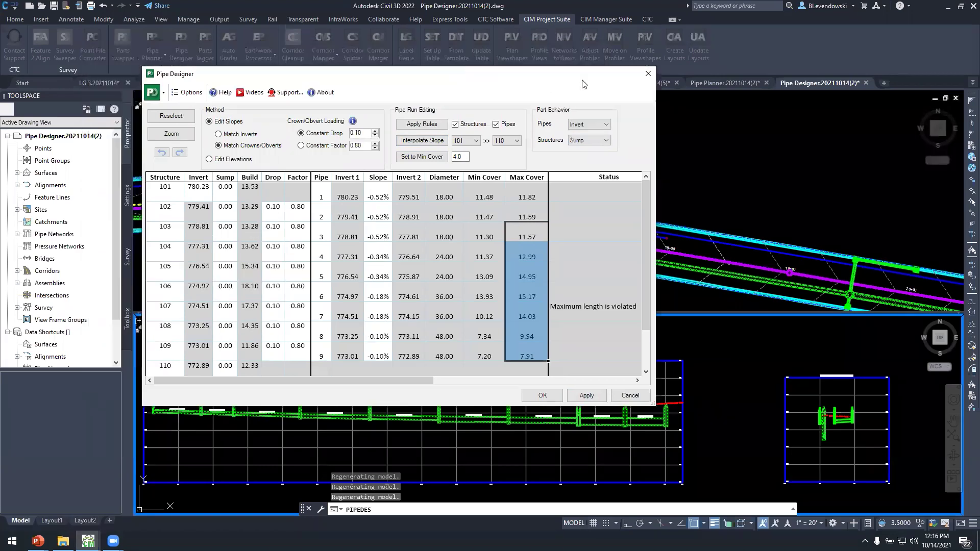
{"action": "left_click", "coordinate": [646, 74]}
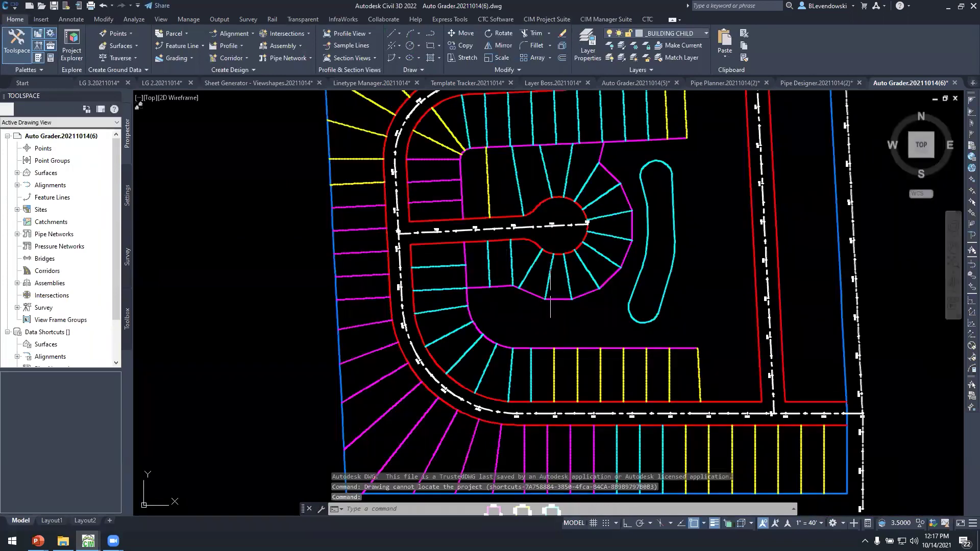
- Examine the building site's parking lot, building and pond layout and the standard grading creation commands
{"action": "mouse_move", "coordinate": [695, 313]}
{"action": "middle_mouse_down"}
{"action": "mouse_move", "coordinate": [584, 265]}
{"action": "mouse_move", "coordinate": [448, 228]}
{"action": "middle_mouse_up"}
{"action": "scroll", "coordinate": [447, 228], "scroll_direction": "down", "scroll_amount": 5}
{"action": "scroll", "coordinate": [597, 237], "scroll_direction": "up", "scroll_amount": 4}
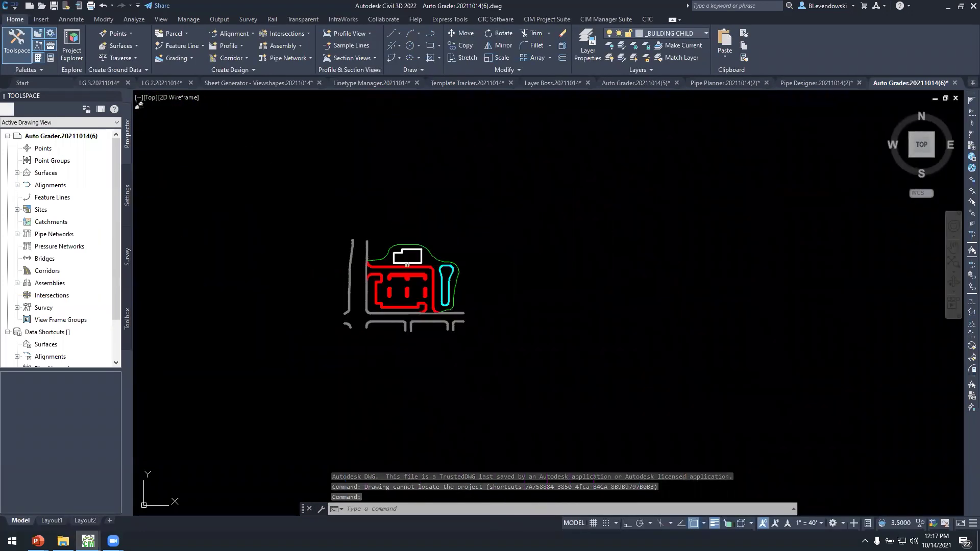
{"action": "scroll", "coordinate": [608, 242], "scroll_direction": "up", "scroll_amount": 1}
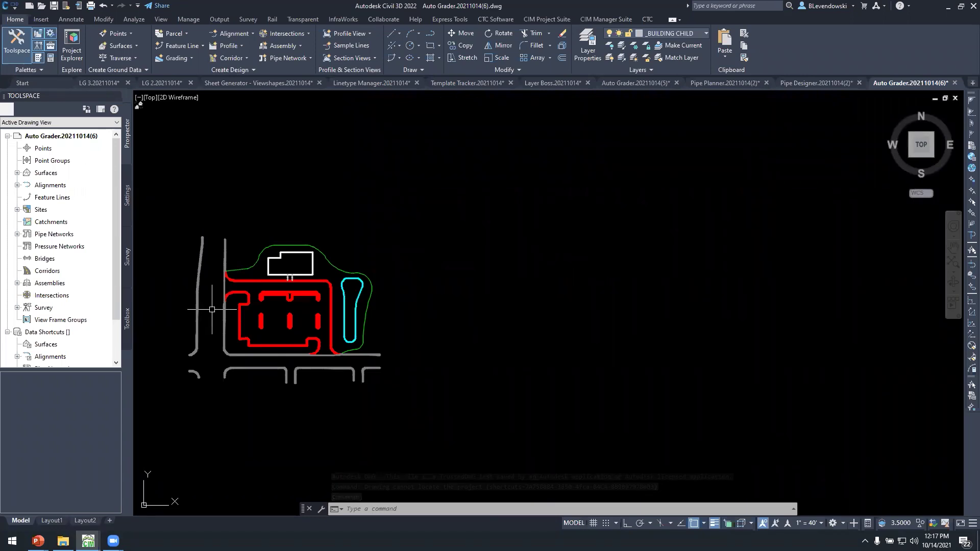
{"action": "scroll", "coordinate": [219, 306], "scroll_direction": "up", "scroll_amount": 2}
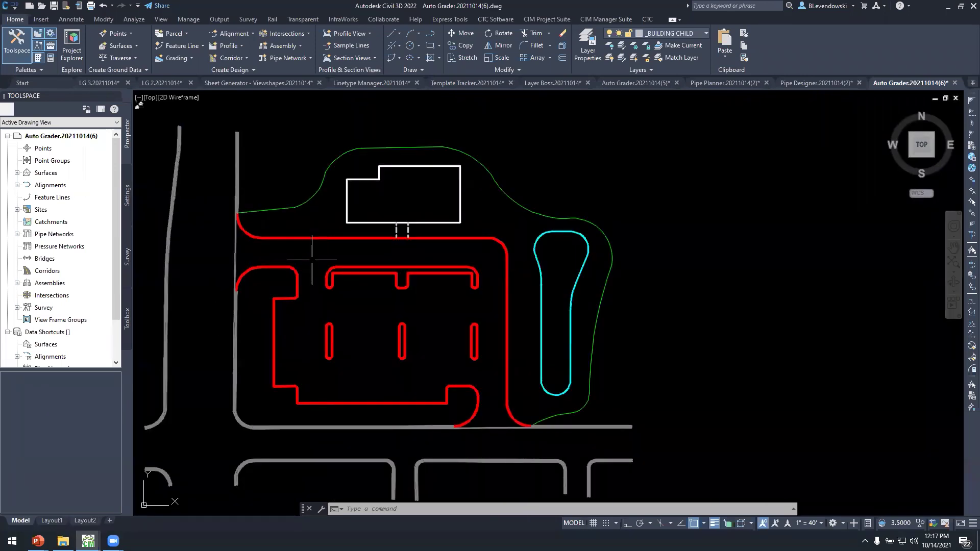
{"action": "scroll", "coordinate": [312, 260], "scroll_direction": "up", "scroll_amount": 1}
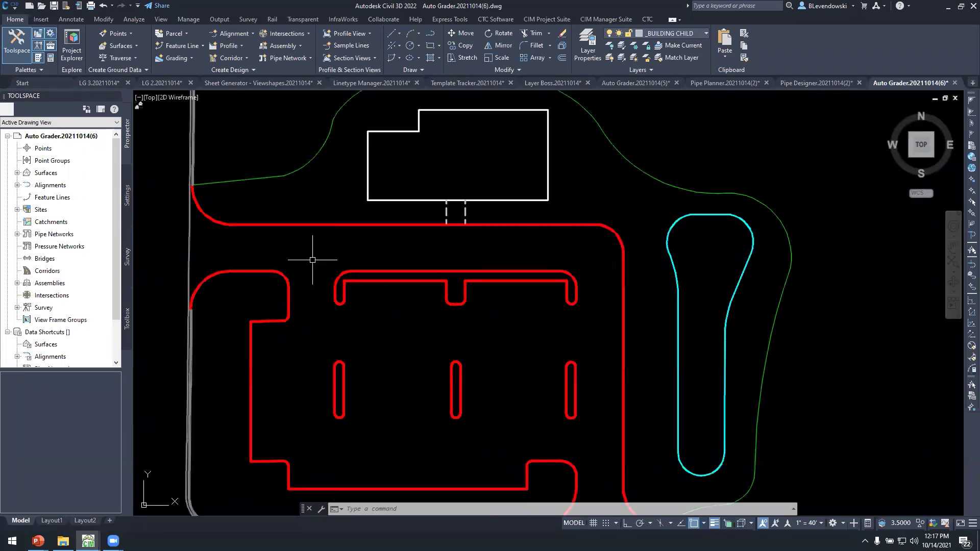
{"action": "left_click", "coordinate": [176, 59]}
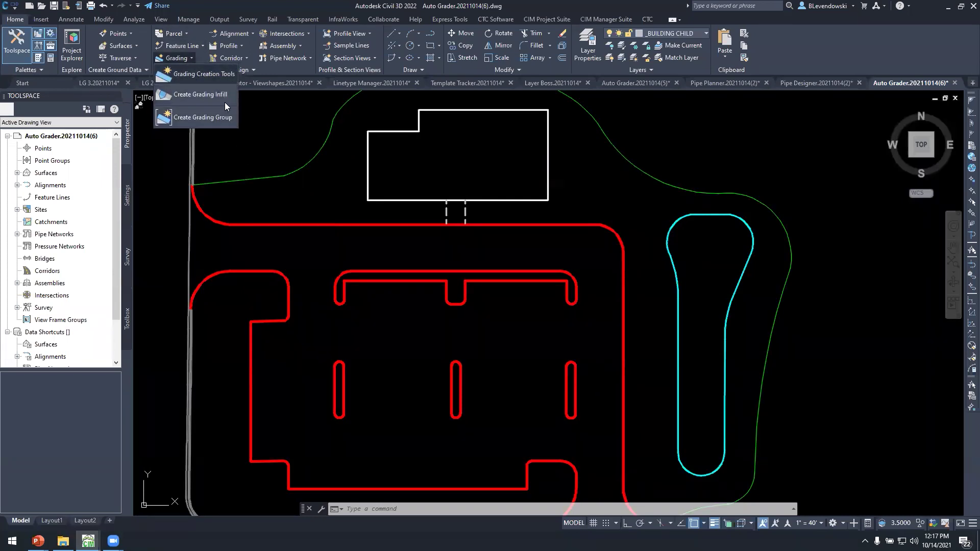
{"action": "key", "text": "Escape"}
{"action": "key", "text": "Escape"}
{"action": "key", "text": "Escape"}
{"action": "key", "text": "Escape"}
{"action": "middle_click_drag", "start_coordinate": [308, 252], "coordinate": [332, 253]}
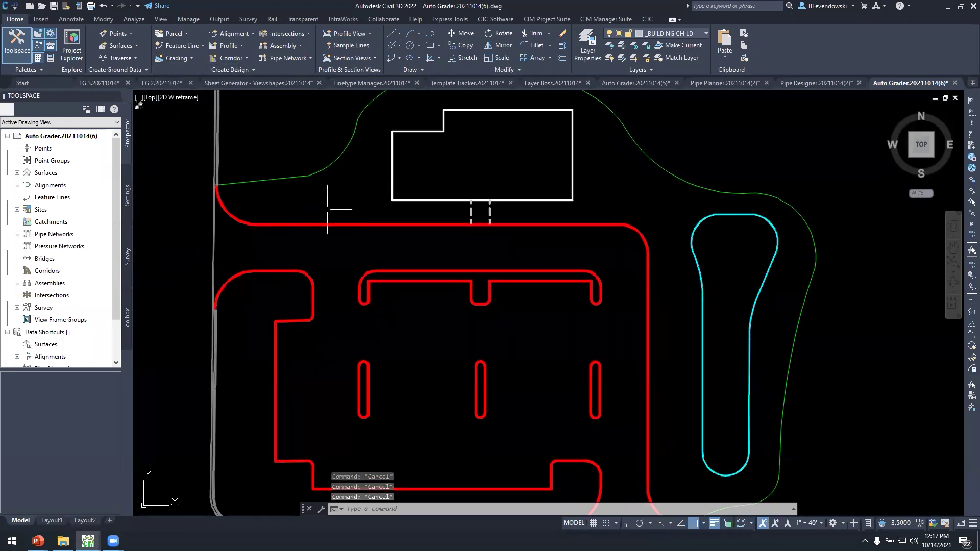
- Select the curb feature line south of the building, inspect its editing tools and corner vertices, and clear the selection
{"action": "mouse_move", "coordinate": [318, 208]}
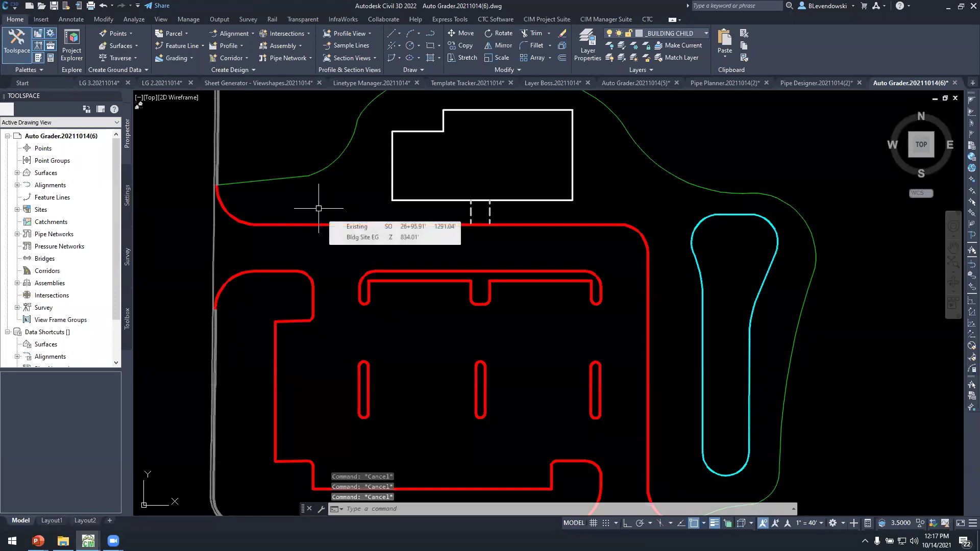
{"action": "left_click", "coordinate": [328, 242]}
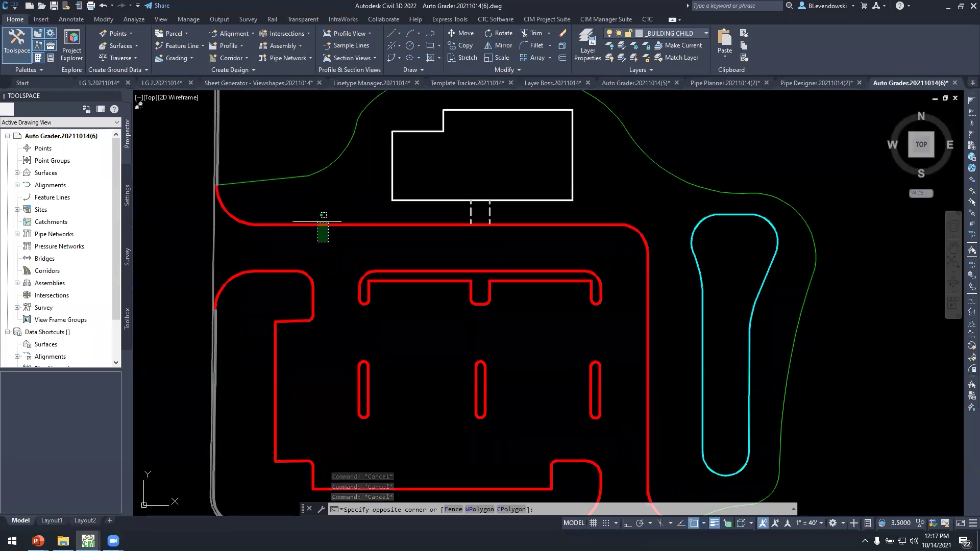
{"action": "left_click", "coordinate": [303, 184]}
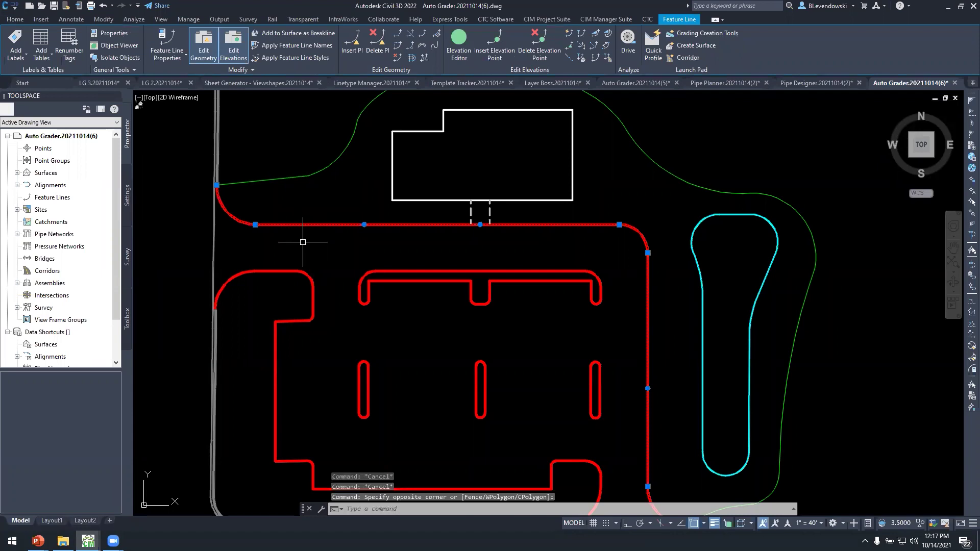
{"action": "mouse_move", "coordinate": [445, 244]}
{"action": "middle_mouse_down"}
{"action": "mouse_move", "coordinate": [350, 231]}
{"action": "mouse_move", "coordinate": [329, 242]}
{"action": "middle_mouse_up"}
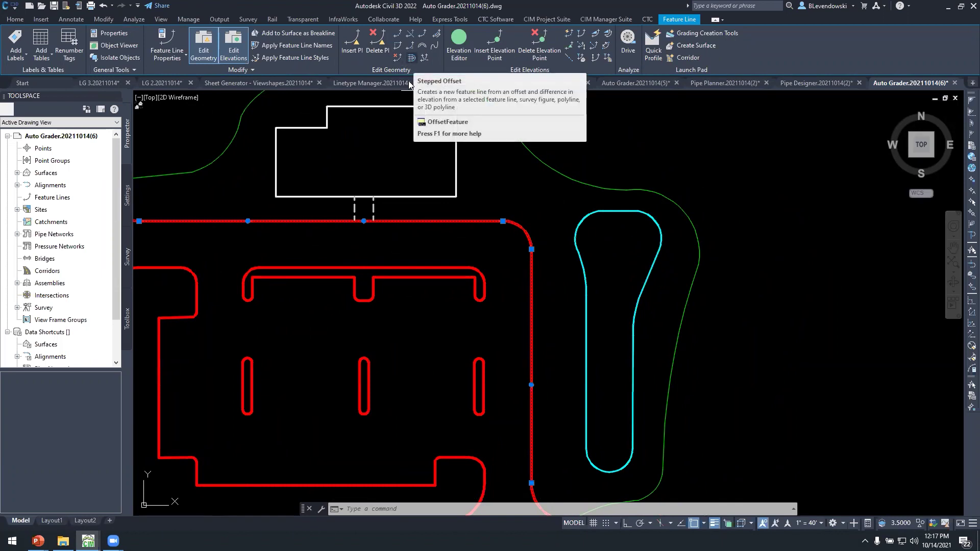
{"action": "scroll", "coordinate": [513, 227], "scroll_direction": "up", "scroll_amount": 8}
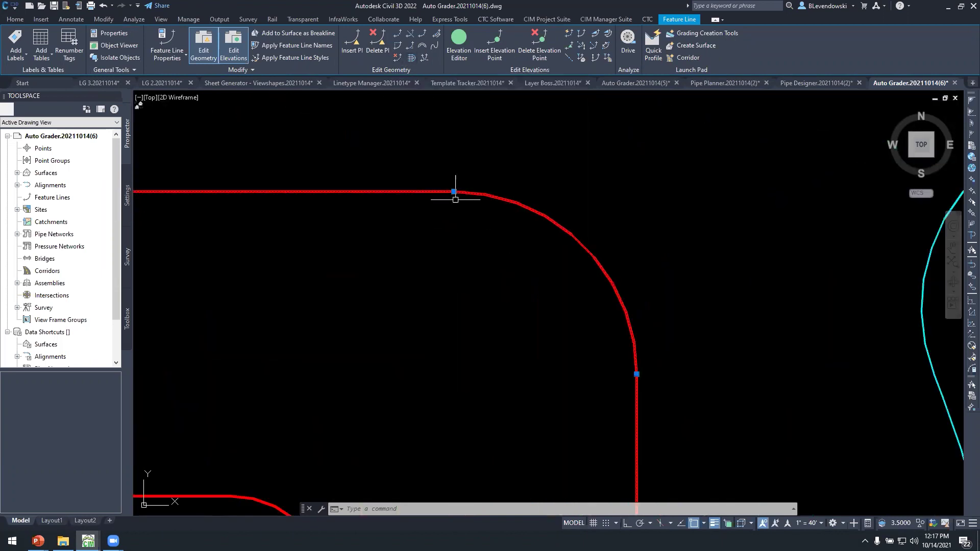
{"action": "scroll", "coordinate": [470, 239], "scroll_direction": "down", "scroll_amount": 8}
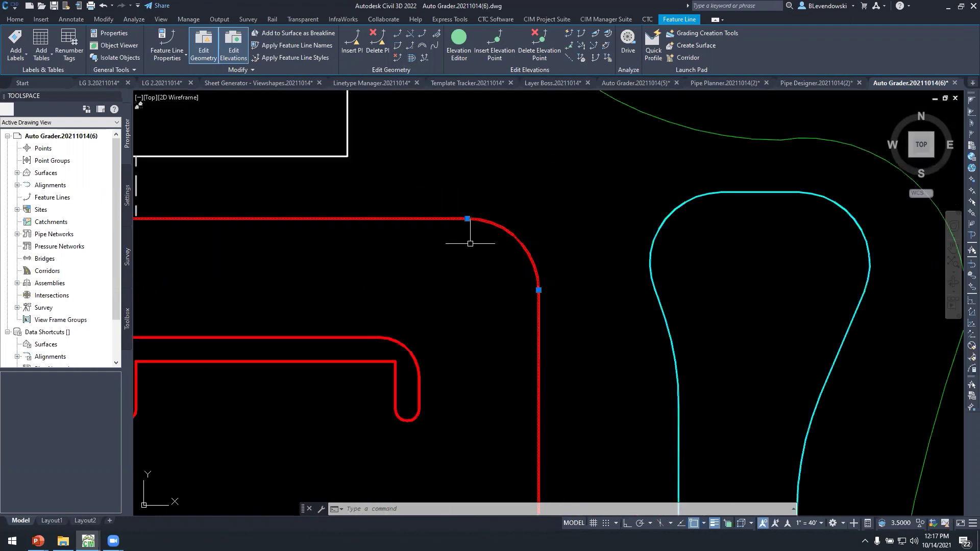
{"action": "mouse_move", "coordinate": [437, 212]}
{"action": "middle_mouse_down"}
{"action": "mouse_move", "coordinate": [470, 215]}
{"action": "mouse_move", "coordinate": [414, 168]}
{"action": "middle_mouse_up"}
{"action": "key", "text": "Escape"}
{"action": "key", "text": "Escape"}
{"action": "key", "text": "Escape"}
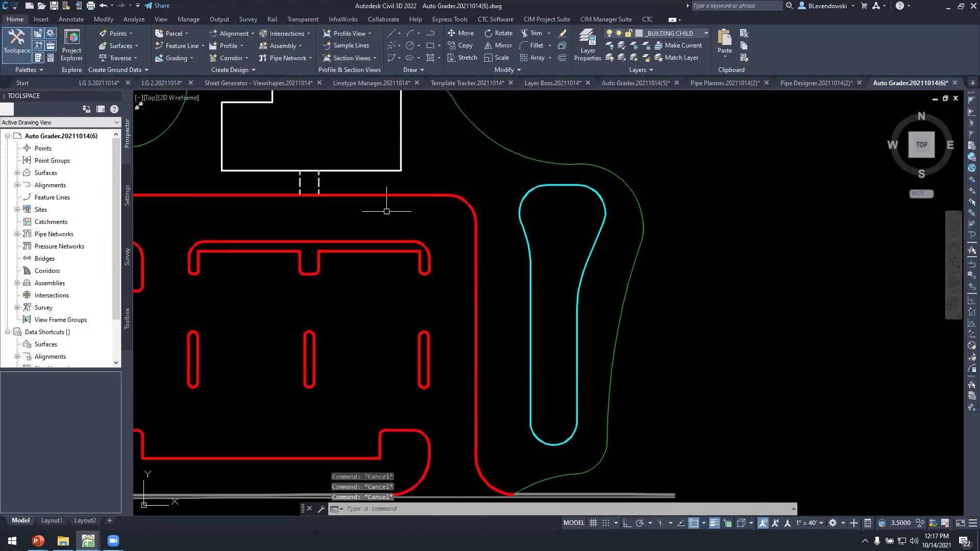
- Launch Auto Grader and preview the Subdivision New Lots and Bldg Site Pond grading families
{"action": "mouse_move", "coordinate": [385, 211]}
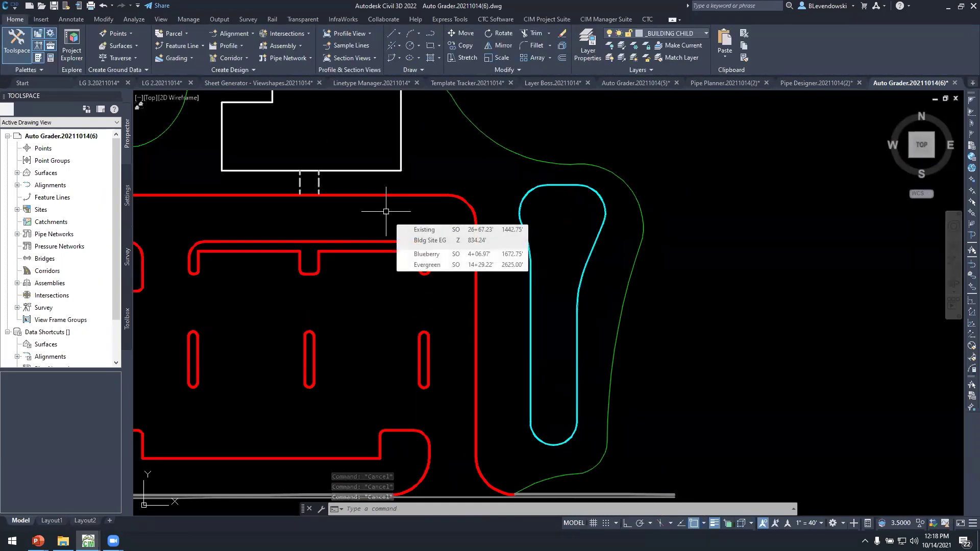
{"action": "left_click", "coordinate": [542, 19]}
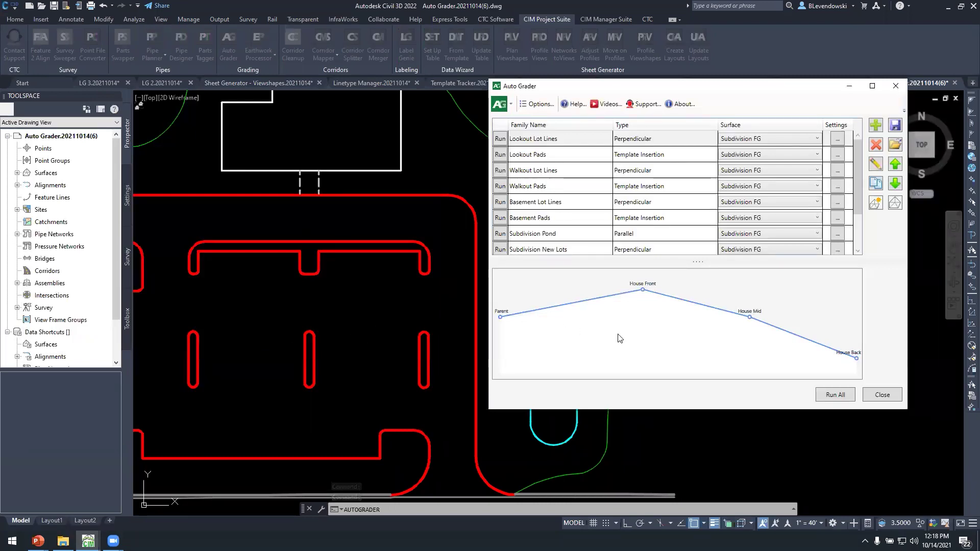
{"action": "left_click", "coordinate": [546, 250]}
{"action": "scroll", "coordinate": [557, 249], "scroll_direction": "down", "scroll_amount": 1}
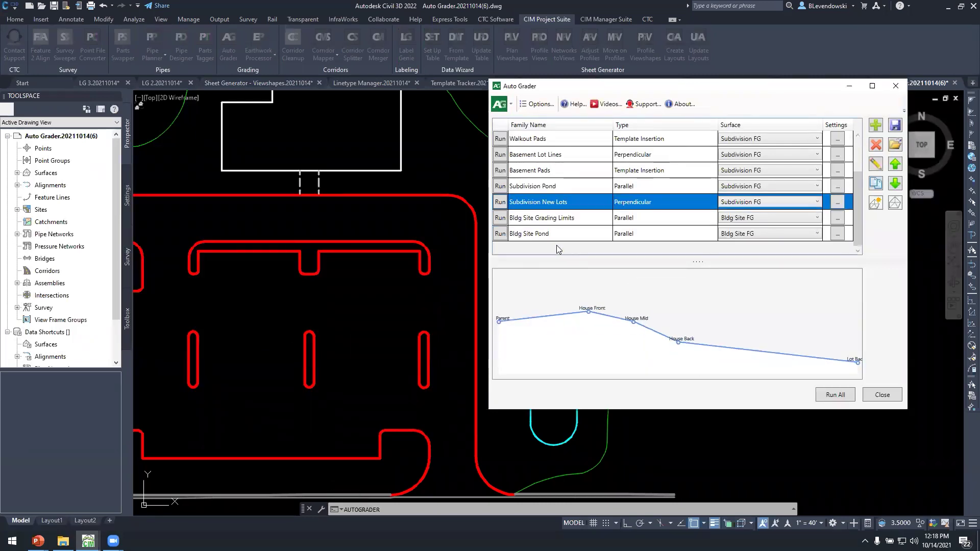
{"action": "left_click", "coordinate": [563, 235]}
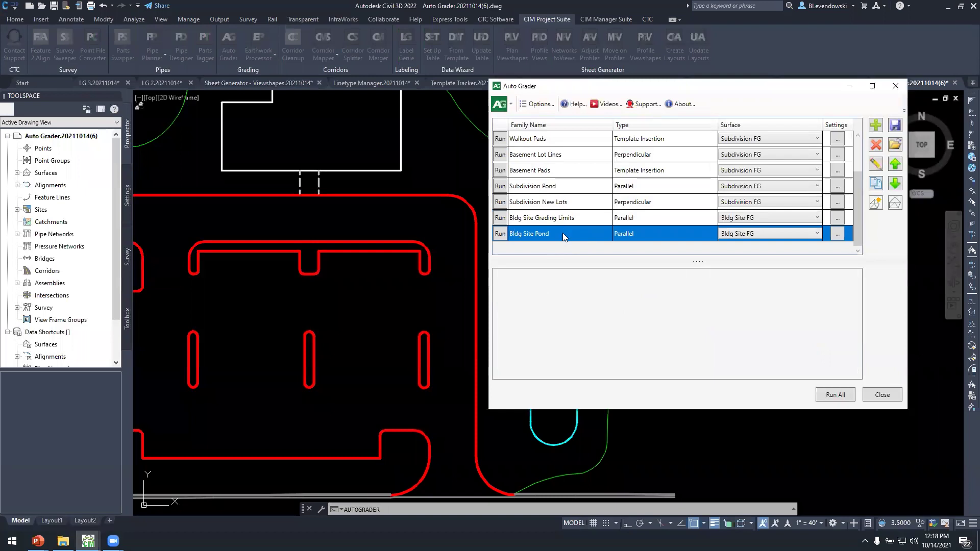
- Create a new grading family of type Parallel and name it CURB
{"action": "left_click", "coordinate": [876, 125]}
{"action": "left_click_drag", "start_coordinate": [490, 170], "coordinate": [608, 134]}
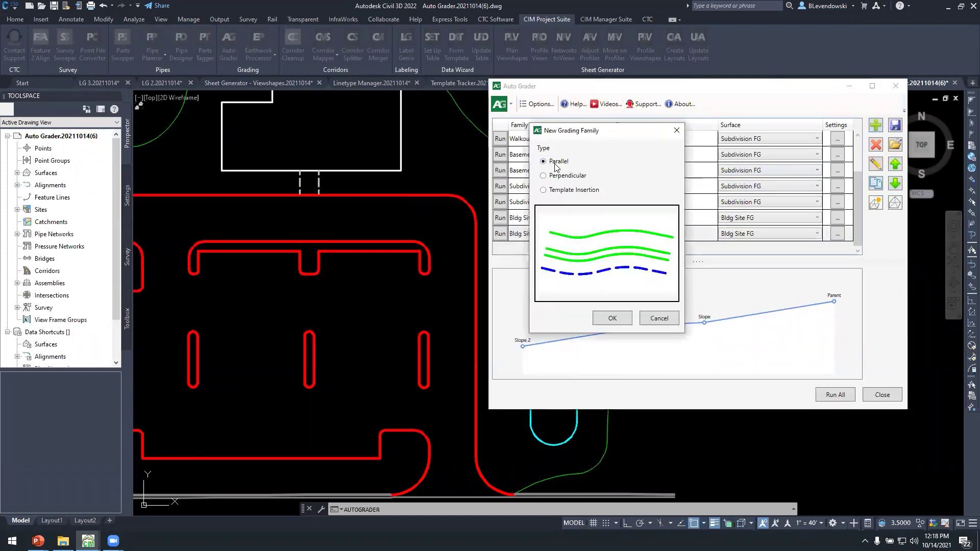
{"action": "left_click", "coordinate": [608, 318]}
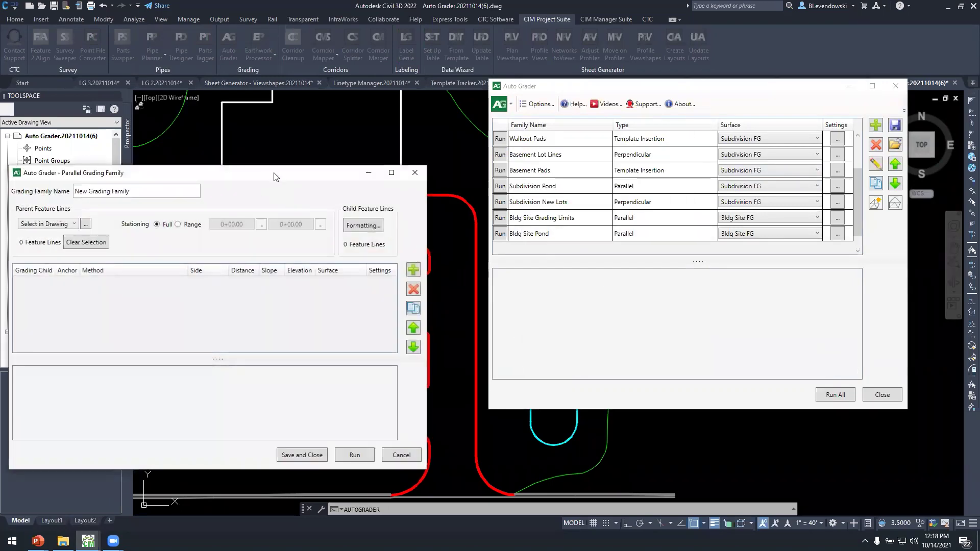
{"action": "left_click_drag", "start_coordinate": [274, 177], "coordinate": [746, 90]}
{"action": "type", "text": "CURB"}
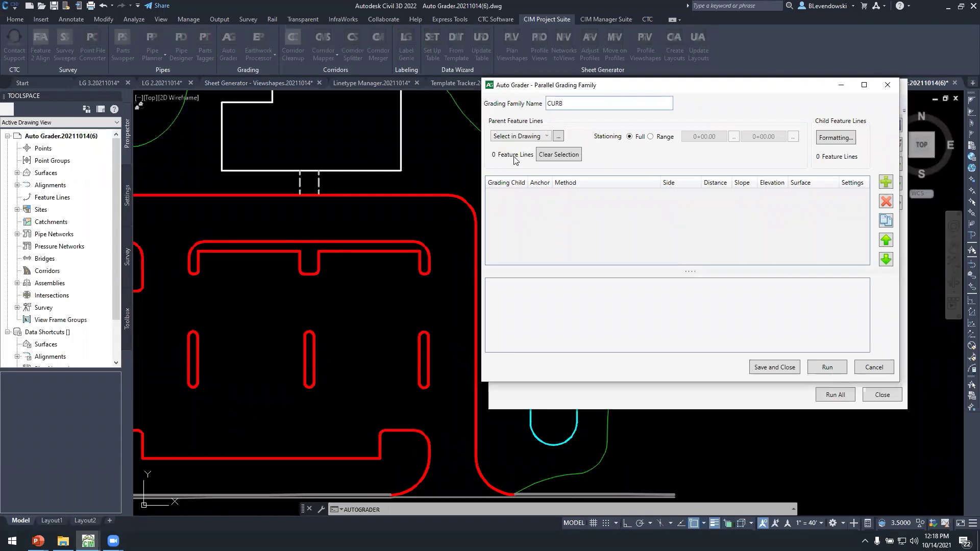
- Define the CURB family's parent feature lines with a filter that includes the curb gutter layer picked from a parking lot feature line
{"action": "left_click", "coordinate": [534, 137]}
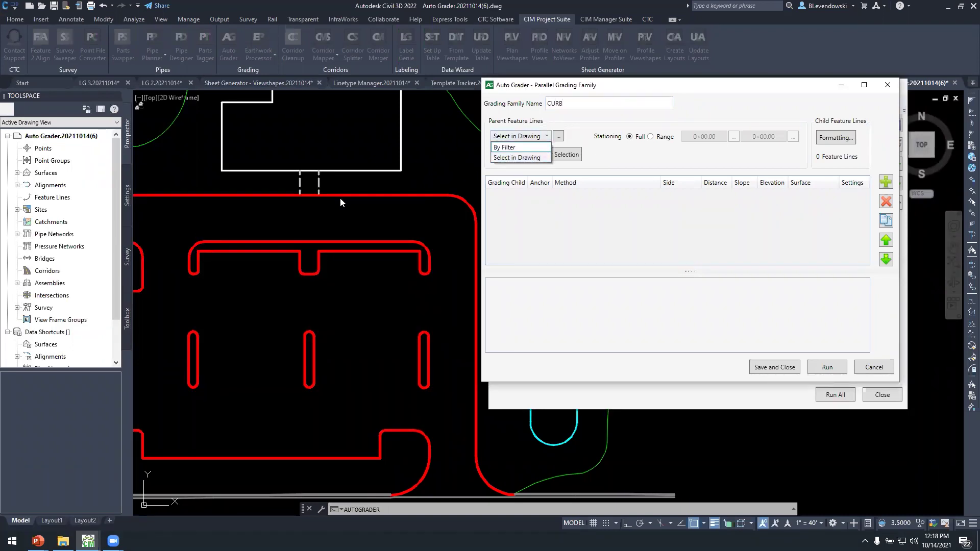
{"action": "left_click", "coordinate": [517, 147]}
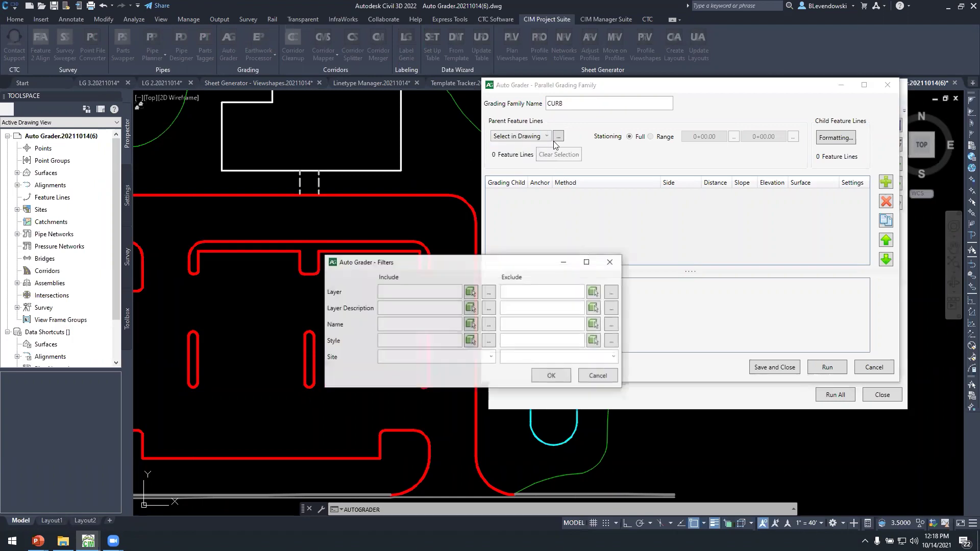
{"action": "left_click", "coordinate": [471, 292]}
{"action": "left_click", "coordinate": [421, 264]}
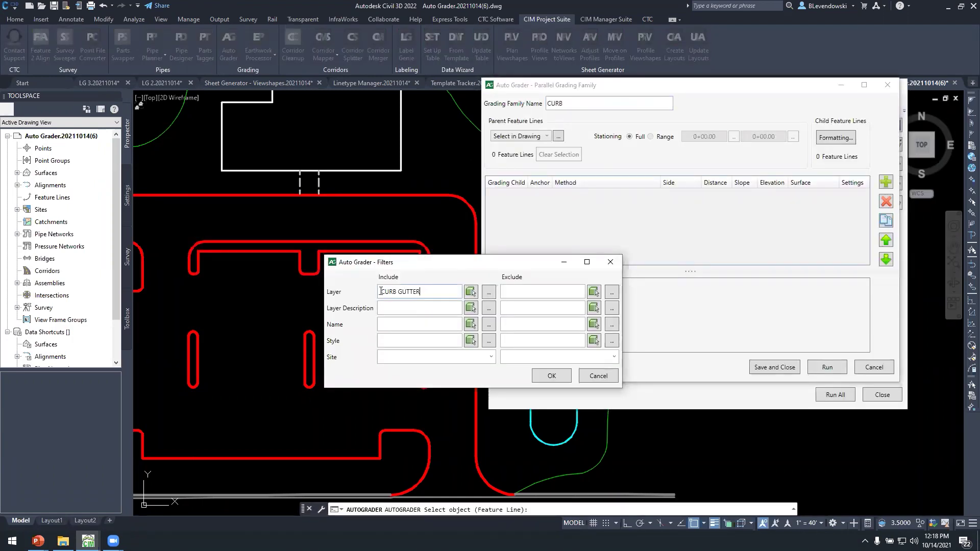
{"action": "left_click_drag", "start_coordinate": [380, 291], "coordinate": [337, 301]}
{"action": "left_click", "coordinate": [548, 375]}
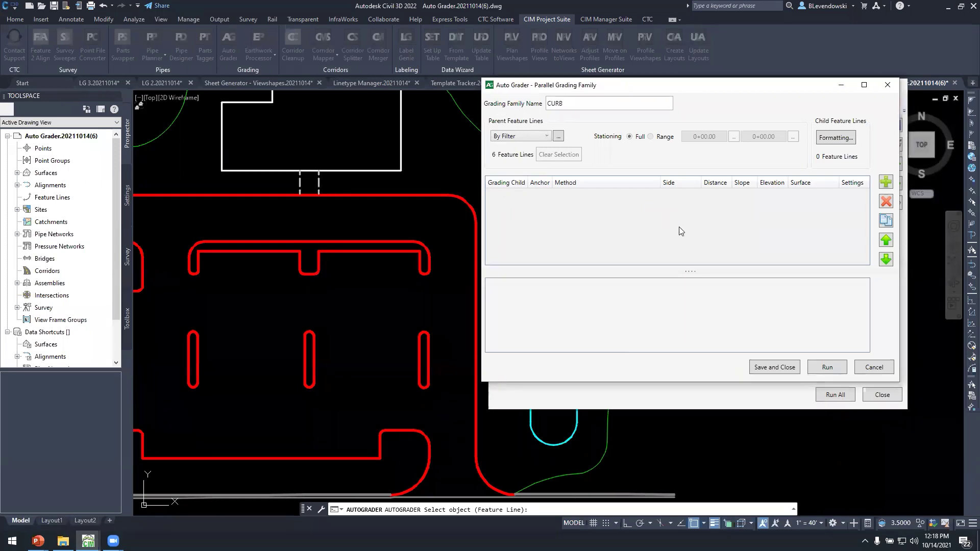
- Add a grading child named TOP on the right side of the parent at a distance of 0.17
{"action": "left_click", "coordinate": [885, 182]}
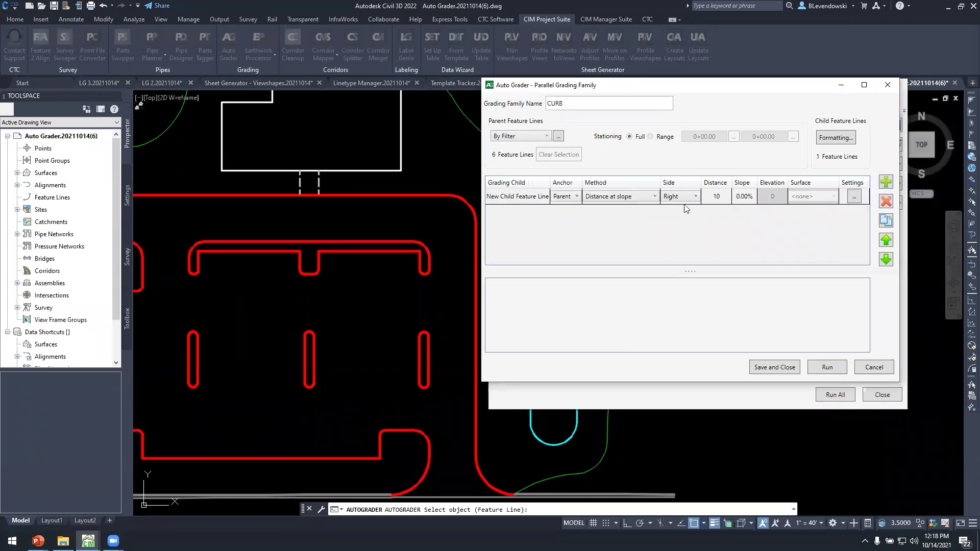
{"action": "left_click", "coordinate": [519, 198]}
{"action": "type", "text": "TOP"}
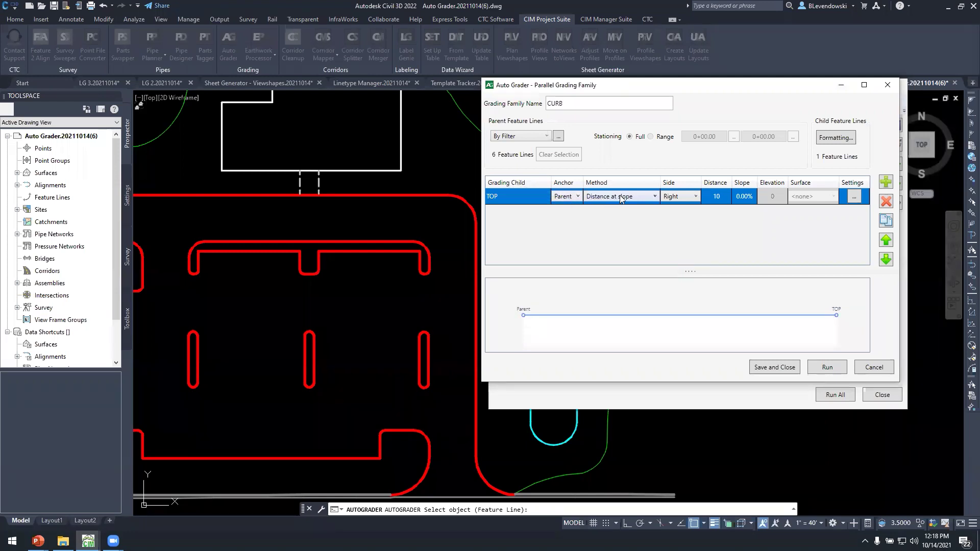
{"action": "left_click", "coordinate": [679, 198]}
{"action": "left_click", "coordinate": [672, 205]}
{"action": "left_click", "coordinate": [714, 195]}
{"action": "type", "text": "0.17"}
- Set the TOP child's method to Distance to relative elevation with an elevation of 0.5
{"action": "left_click", "coordinate": [630, 196]}
{"action": "left_click", "coordinate": [630, 196]}
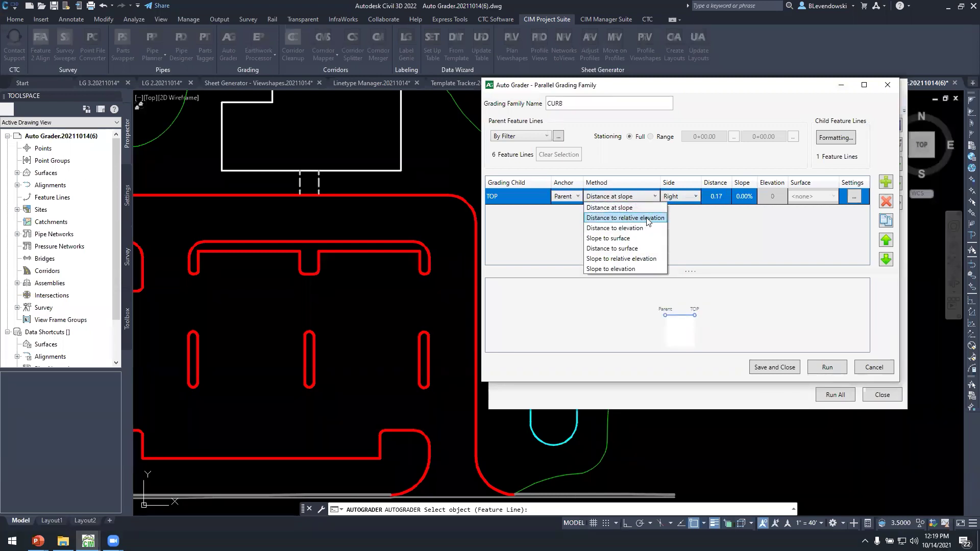
{"action": "left_click", "coordinate": [646, 218]}
{"action": "double_click", "coordinate": [774, 198]}
{"action": "type", "text": "0.5"}
{"action": "key", "text": "Return"}
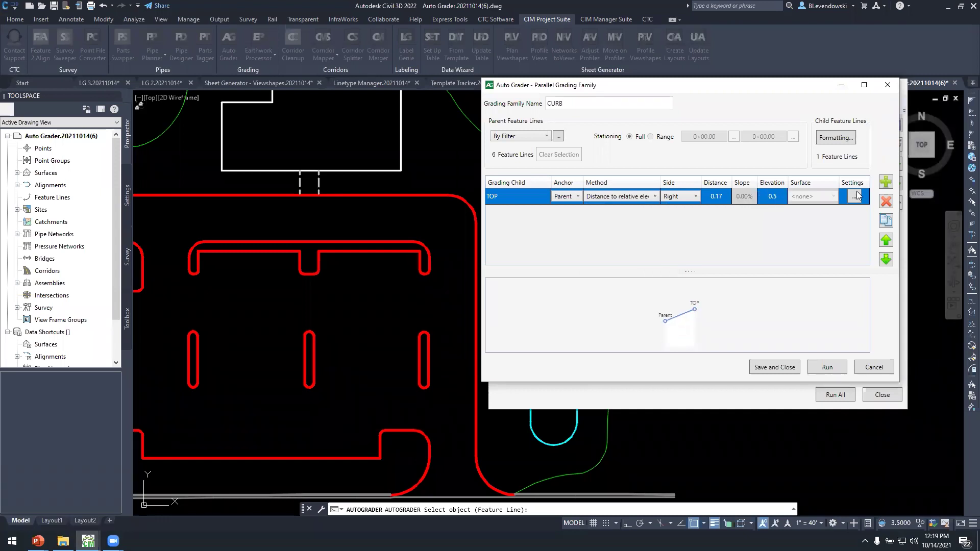
- Add a second grading child named BACK, anchored to TOP, with a distance of 0.5
{"action": "left_click", "coordinate": [885, 182]}
{"action": "left_click", "coordinate": [505, 211]}
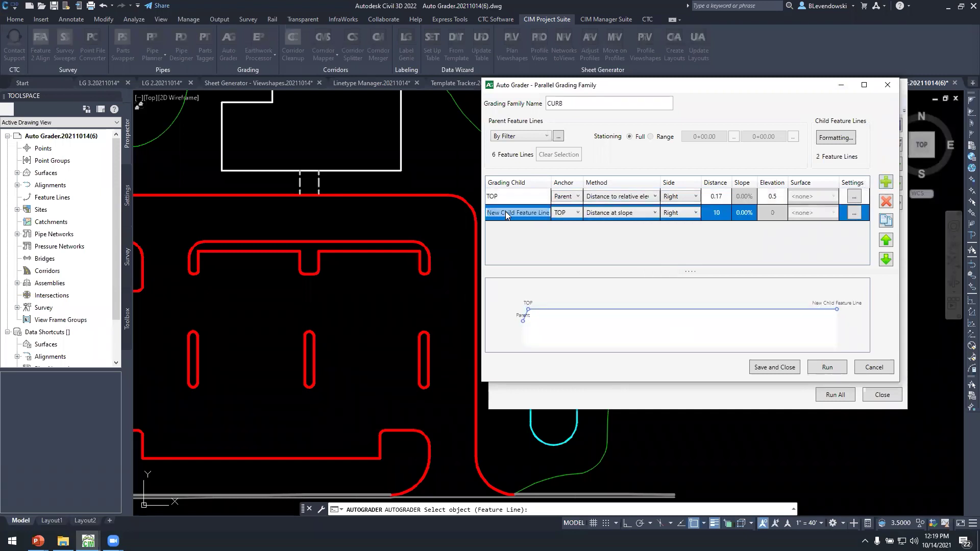
{"action": "type", "text": "BACK"}
{"action": "left_click", "coordinate": [513, 198]}
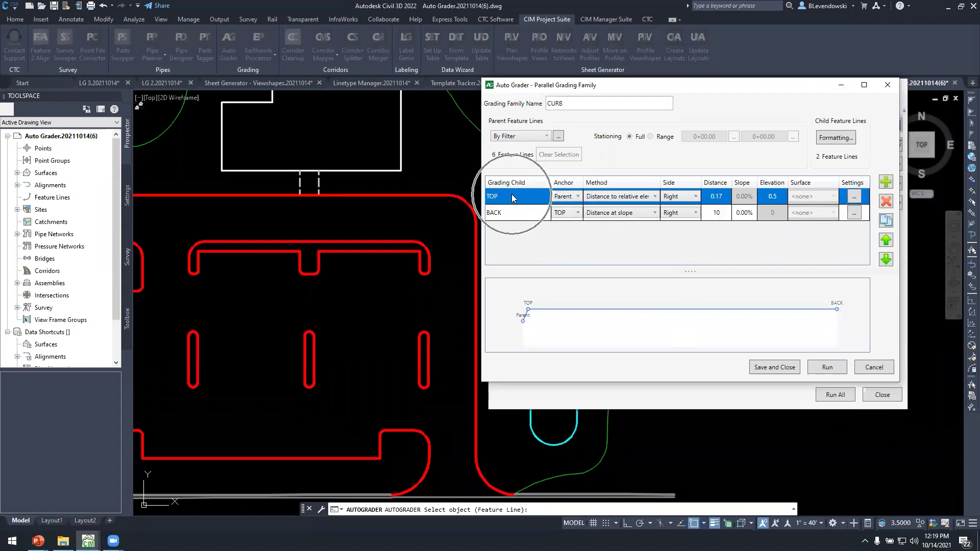
{"action": "left_click", "coordinate": [513, 215]}
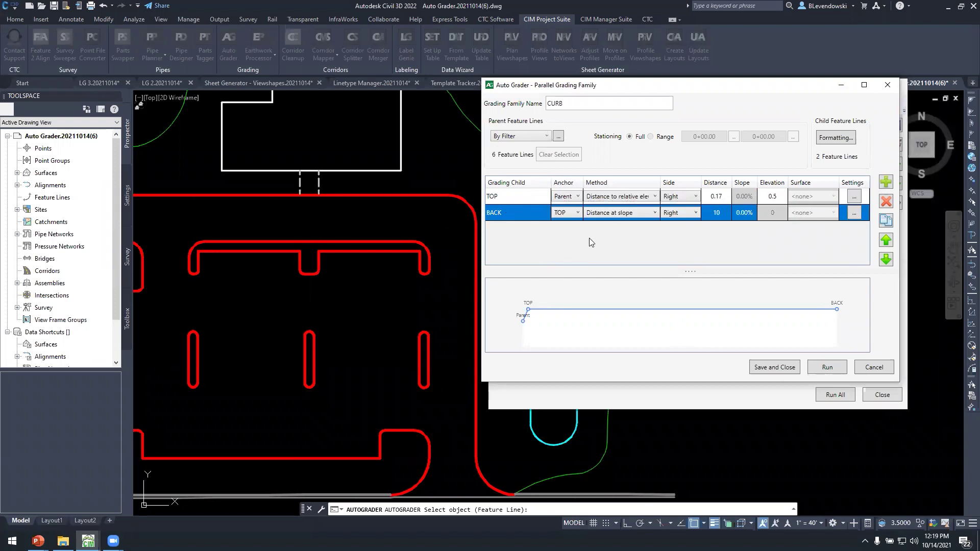
{"action": "left_click", "coordinate": [716, 214]}
{"action": "type", "text": "0.5"}
{"action": "key", "text": "Tab"}
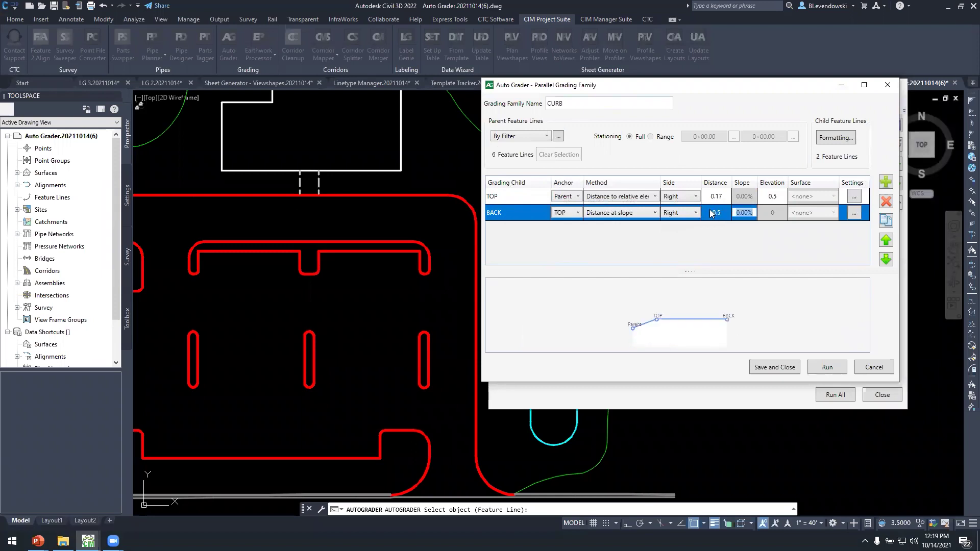
- Add a third grading child named LIP, anchored to Parent on the left side
{"action": "left_click", "coordinate": [886, 182]}
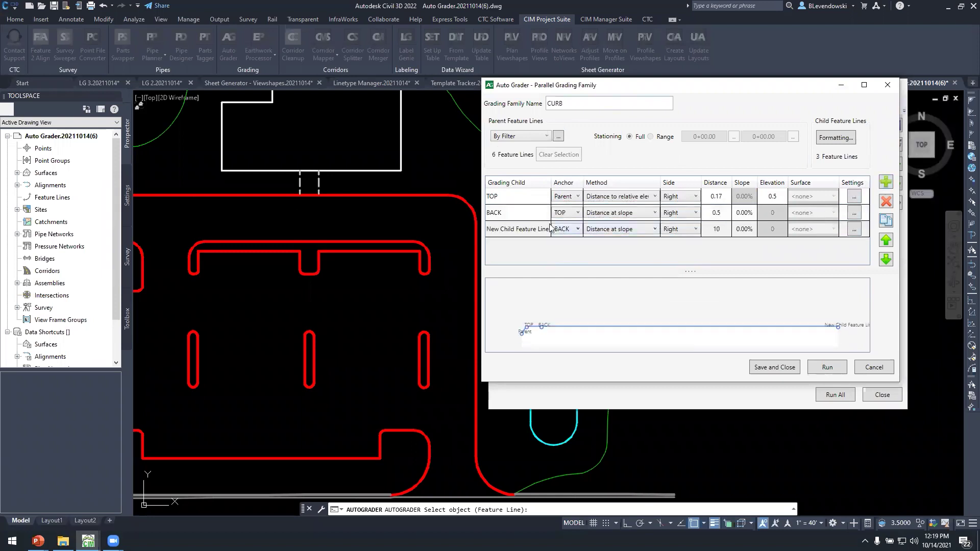
{"action": "type", "text": "LIP"}
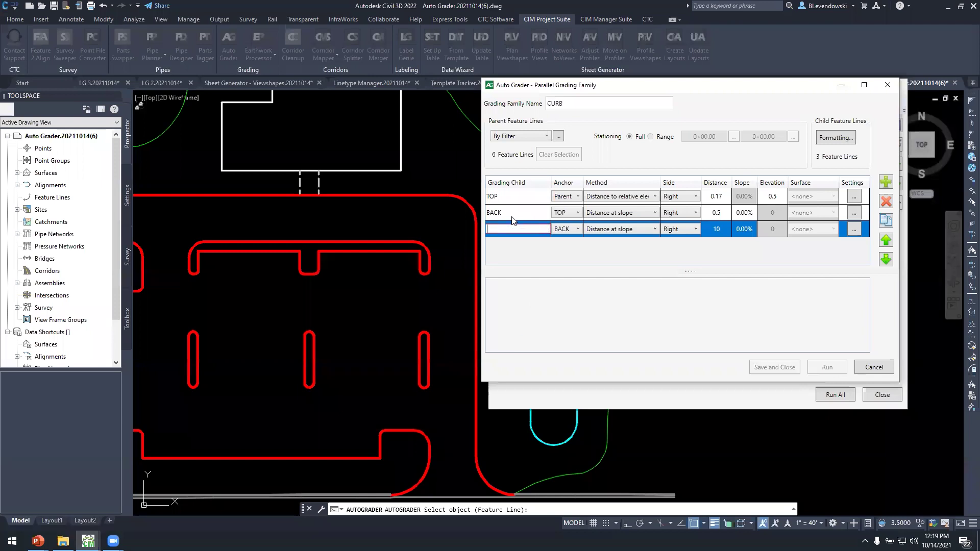
{"action": "left_click", "coordinate": [564, 227]}
{"action": "left_click", "coordinate": [564, 229]}
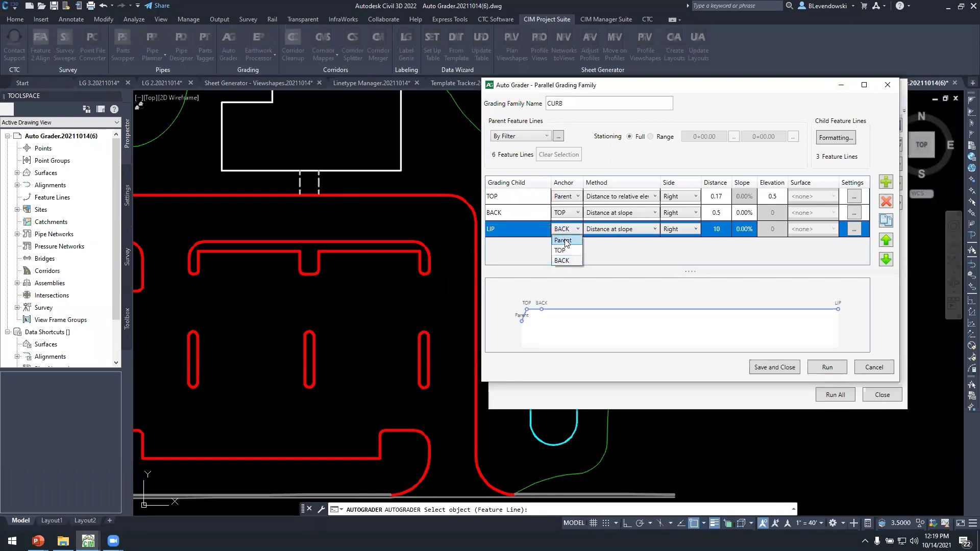
{"action": "left_click", "coordinate": [564, 240]}
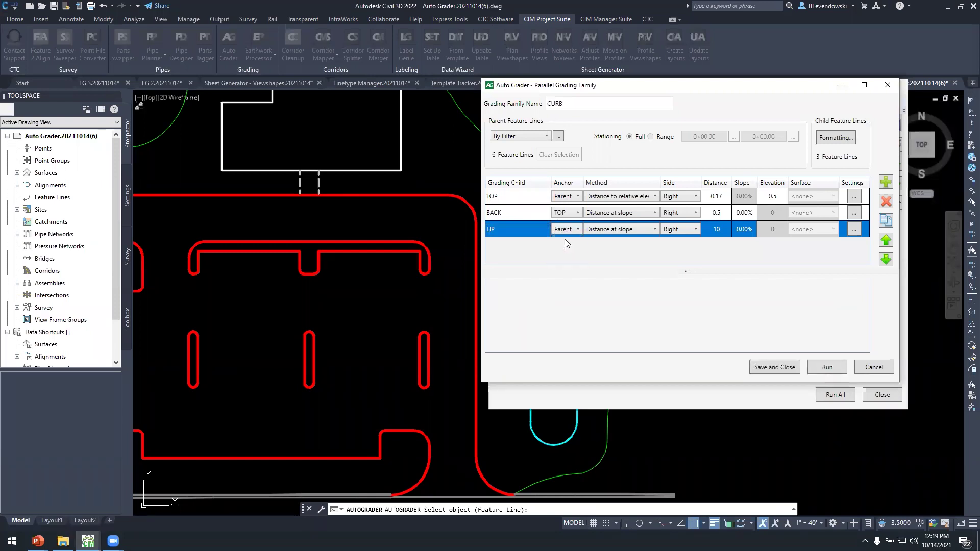
{"action": "left_click", "coordinate": [684, 231]}
{"action": "left_click", "coordinate": [672, 250]}
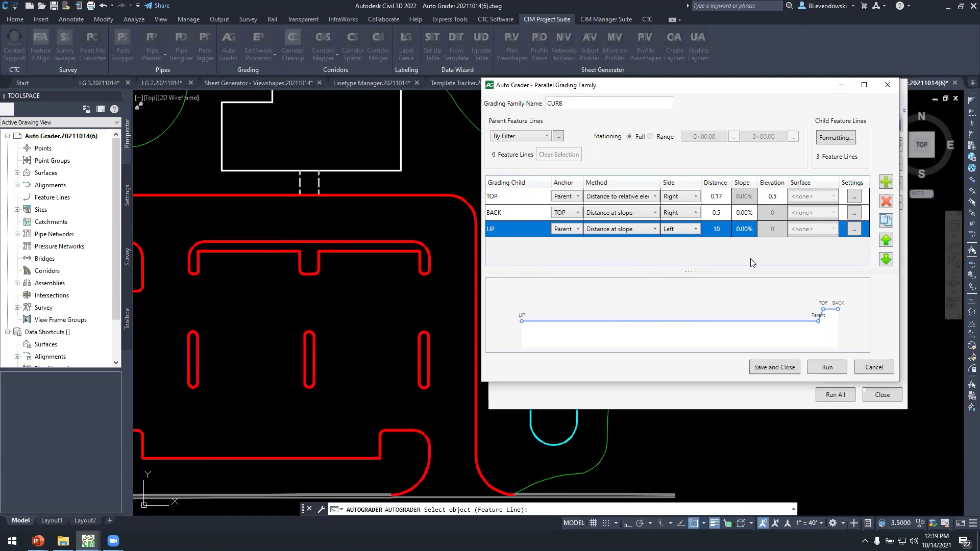
- Set the LIP child's distance to 1.5 and its slope to 2%
{"action": "left_click", "coordinate": [726, 229]}
{"action": "type", "text": "1.5"}
{"action": "key", "text": "Tab"}
{"action": "type", "text": "2"}
{"action": "key", "text": "Return"}
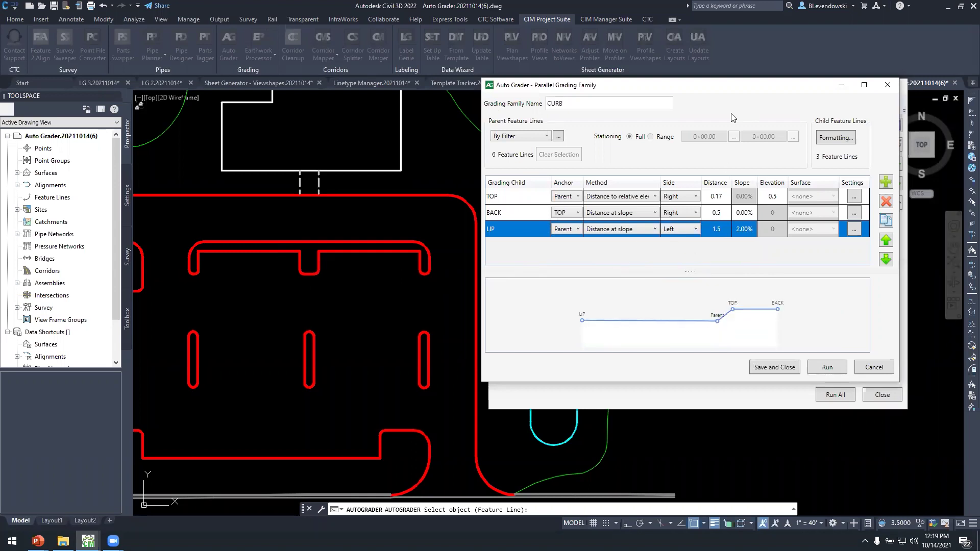
- Set the family default child formatting to layer _CURB and site Bldg Site, and save the CURB family
{"action": "left_click", "coordinate": [836, 137]}
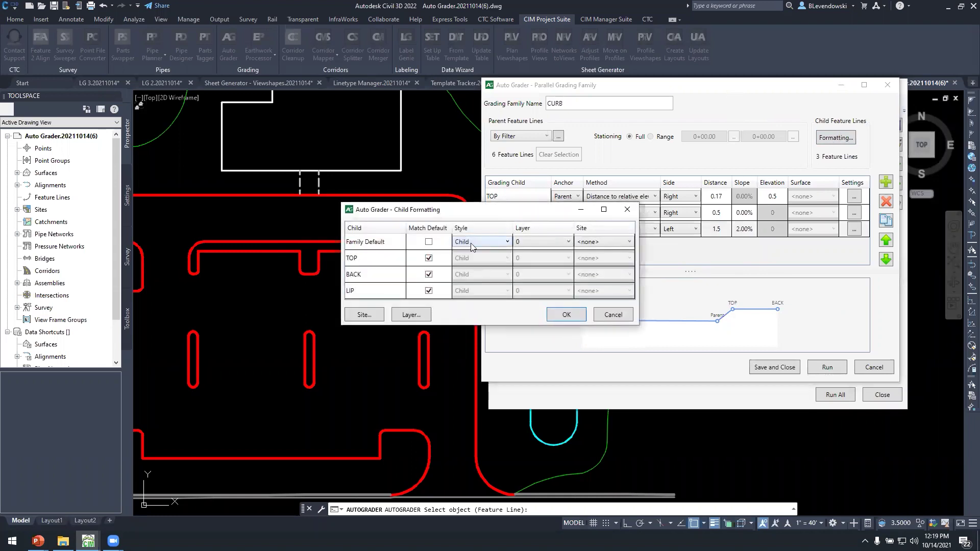
{"action": "left_click", "coordinate": [550, 242]}
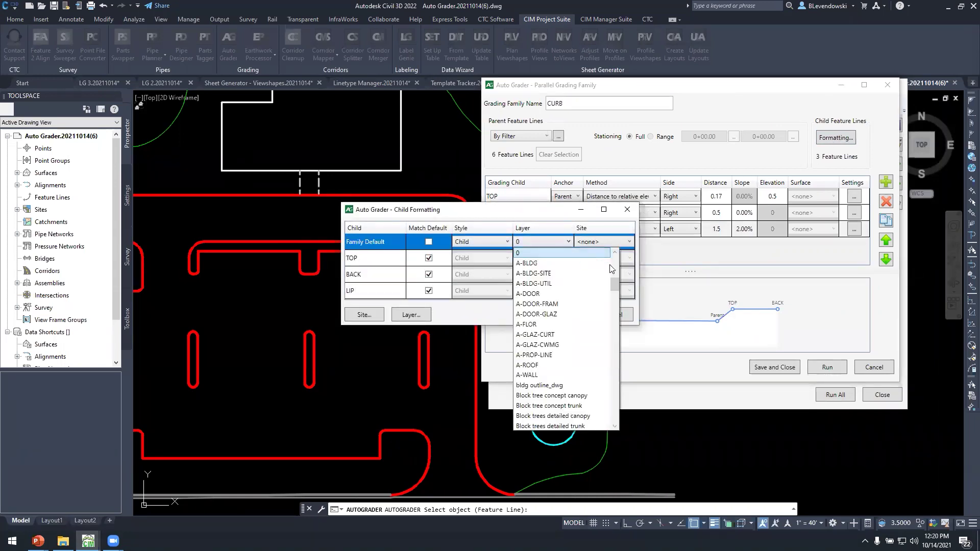
{"action": "left_click_drag", "start_coordinate": [615, 282], "coordinate": [616, 258]}
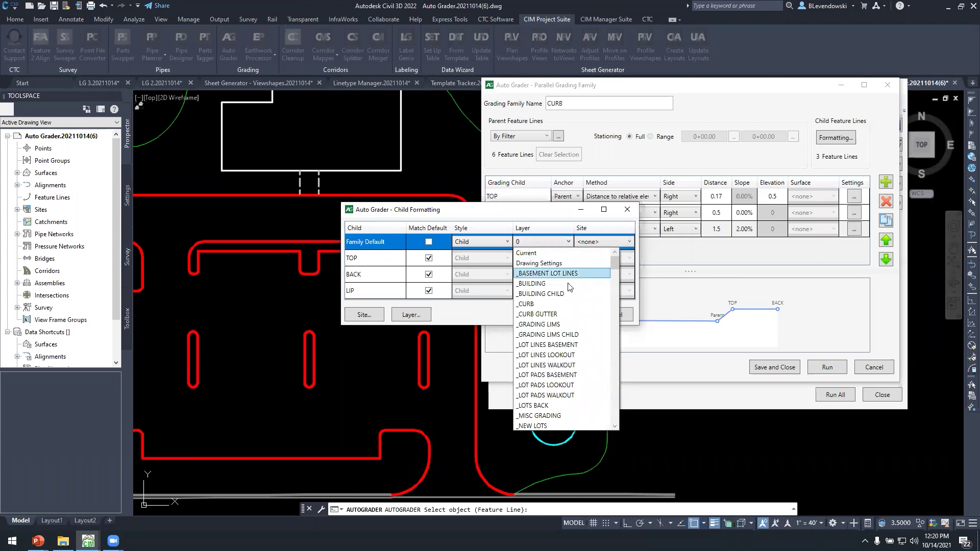
{"action": "left_click", "coordinate": [556, 304]}
{"action": "left_click", "coordinate": [603, 243]}
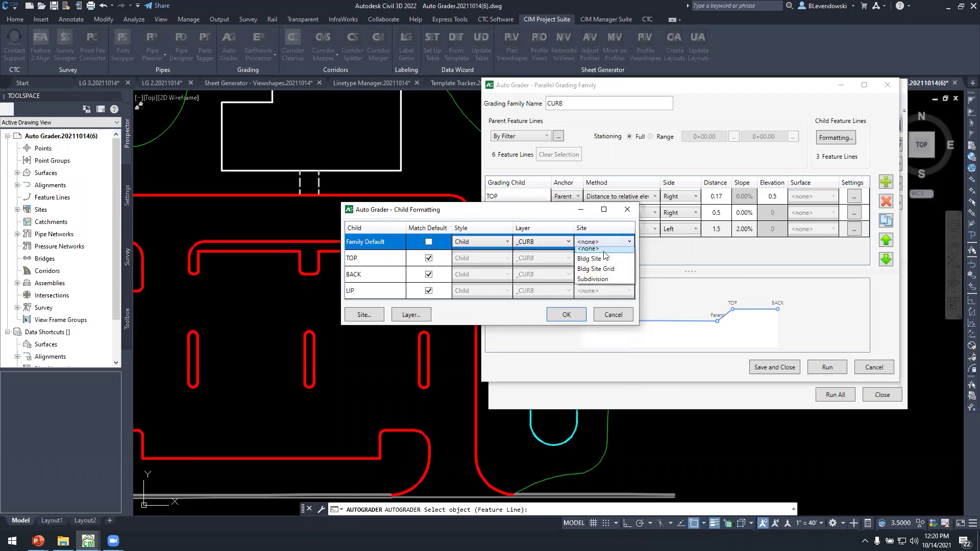
{"action": "left_click", "coordinate": [591, 259]}
{"action": "left_click", "coordinate": [565, 314]}
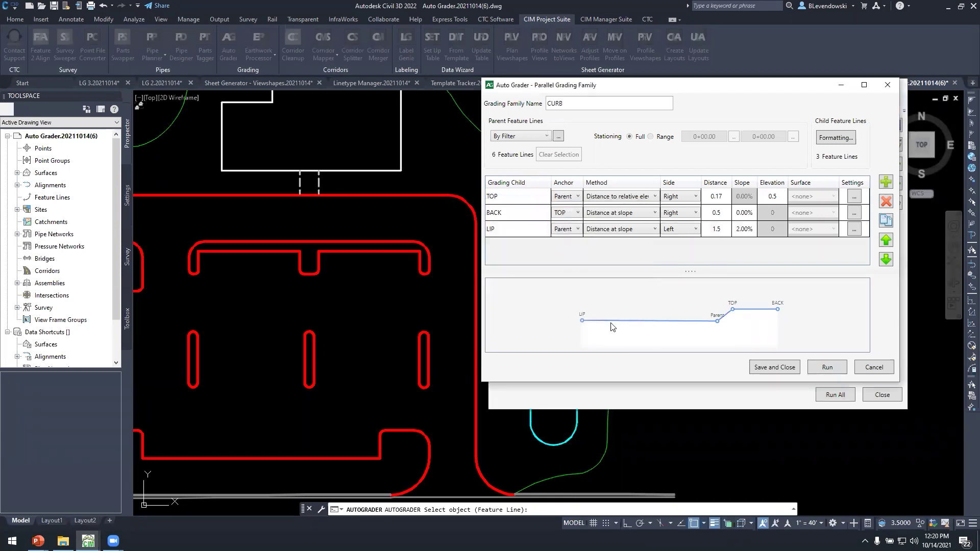
{"action": "left_click", "coordinate": [763, 367]}
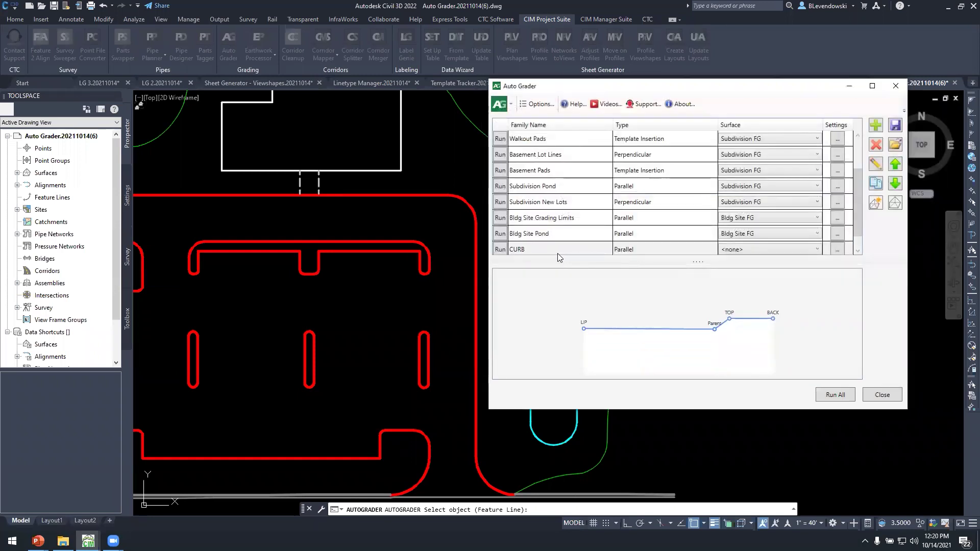
- Assign the Bldg Site FG surface to the CURB family and copy its surface settings from the previous family
{"action": "left_click", "coordinate": [556, 253]}
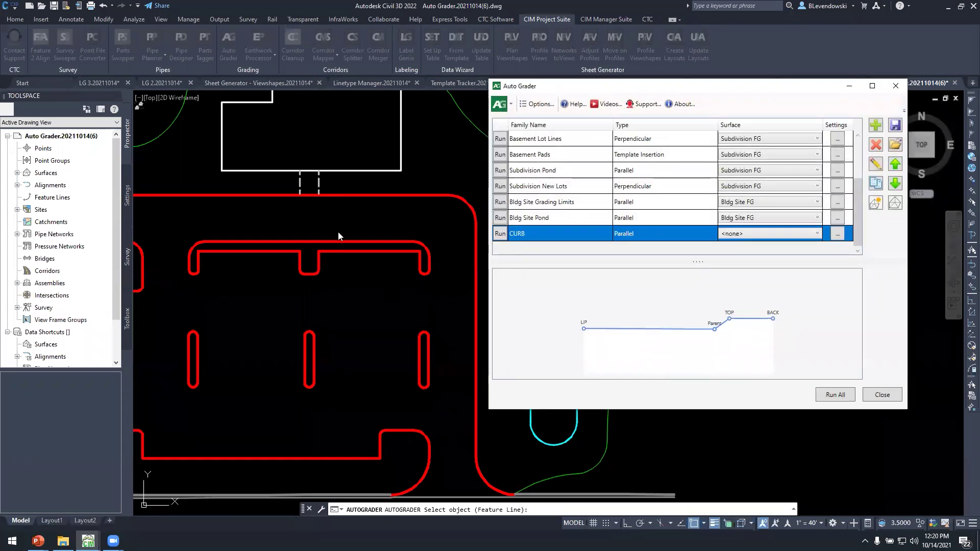
{"action": "left_click", "coordinate": [745, 241]}
{"action": "left_click", "coordinate": [733, 262]}
{"action": "left_click", "coordinate": [835, 235]}
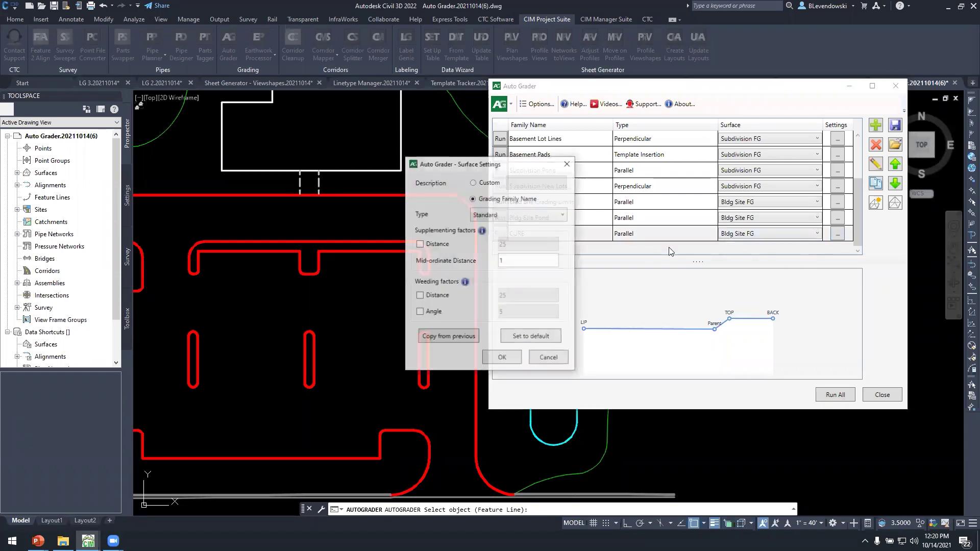
{"action": "left_click", "coordinate": [448, 339]}
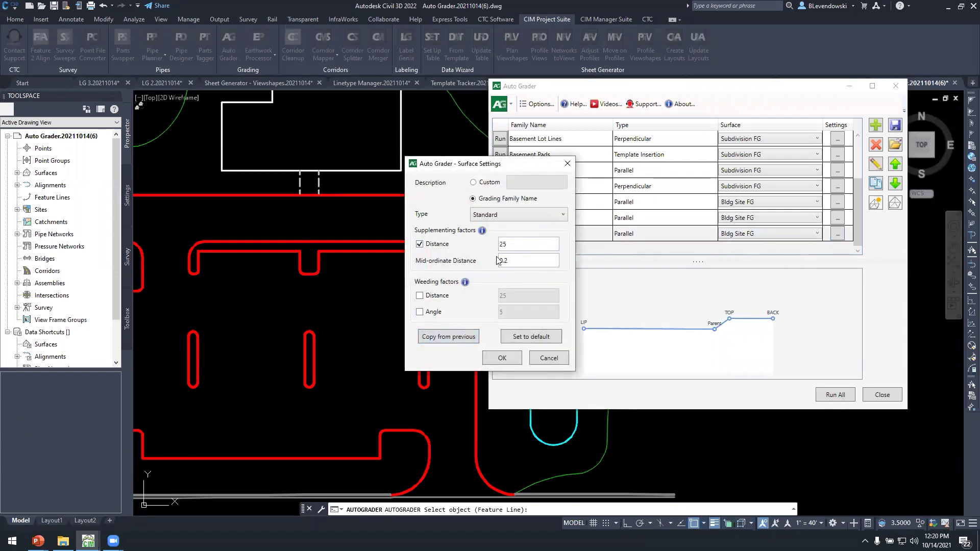
{"action": "left_click", "coordinate": [500, 356]}
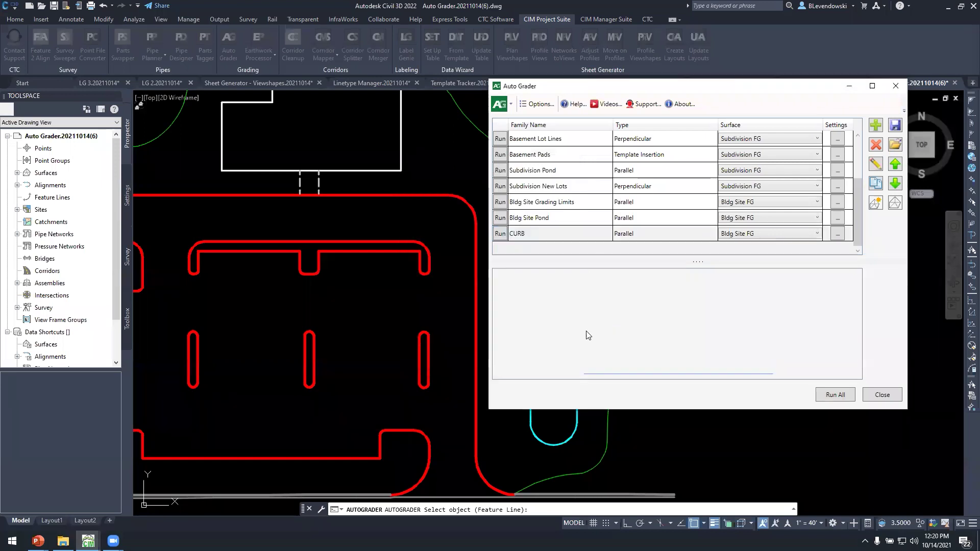
- Run the CURB grading family and close Auto Grader
{"action": "left_click_drag", "start_coordinate": [693, 89], "coordinate": [704, 72]}
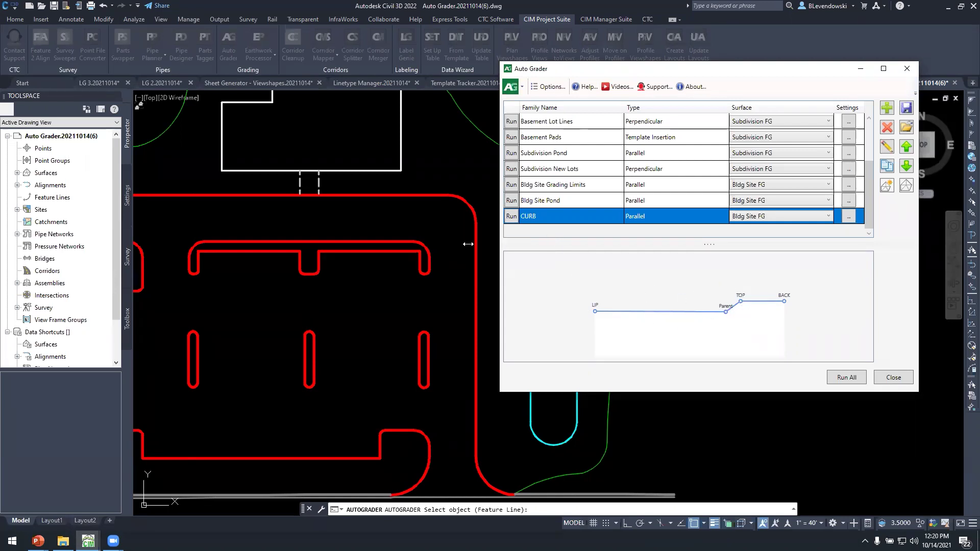
{"action": "left_click", "coordinate": [511, 216]}
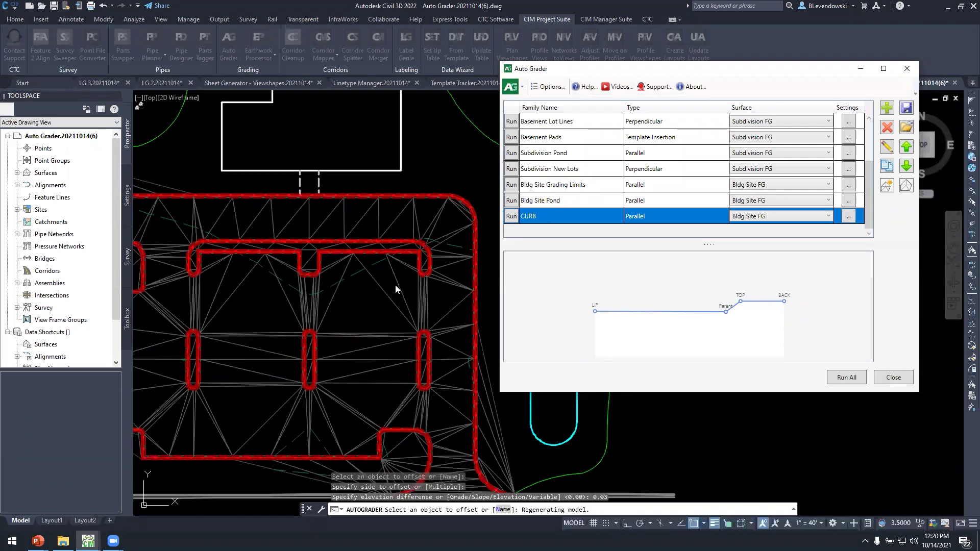
{"action": "left_click", "coordinate": [893, 377]}
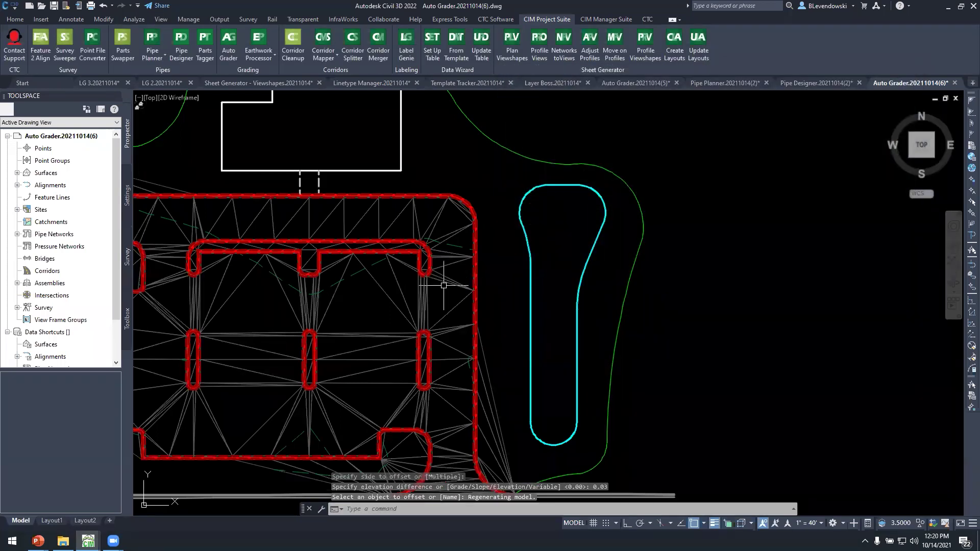
- Stretch the rounded south end of the curb island's parent feature line straight north by about 4.7 units with ortho on
{"action": "scroll", "coordinate": [427, 287], "scroll_direction": "up", "scroll_amount": 6}
{"action": "key", "text": "Escape"}
{"action": "key", "text": "Escape"}
{"action": "scroll", "coordinate": [427, 287], "scroll_direction": "up", "scroll_amount": 4}
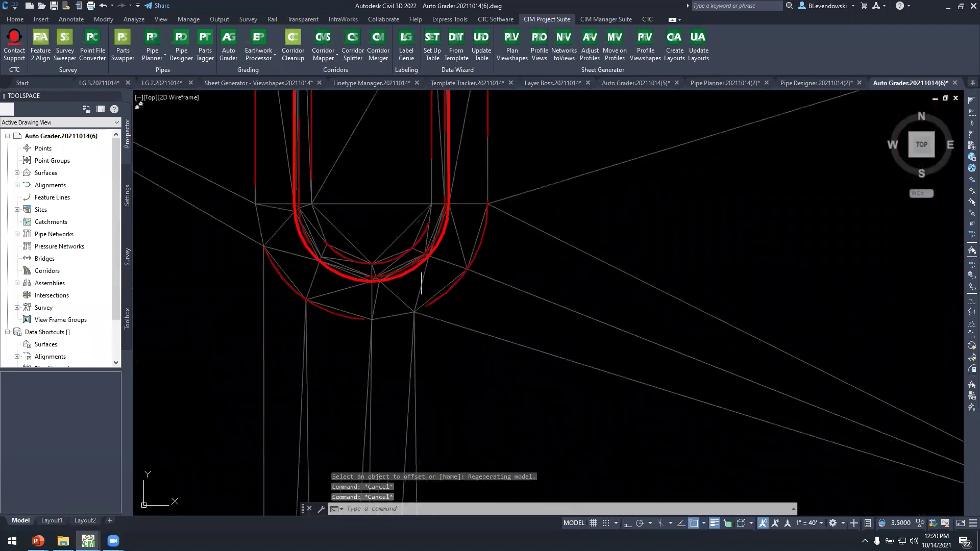
{"action": "left_click", "coordinate": [422, 254]}
{"action": "scroll", "coordinate": [419, 326], "scroll_direction": "down", "scroll_amount": 5}
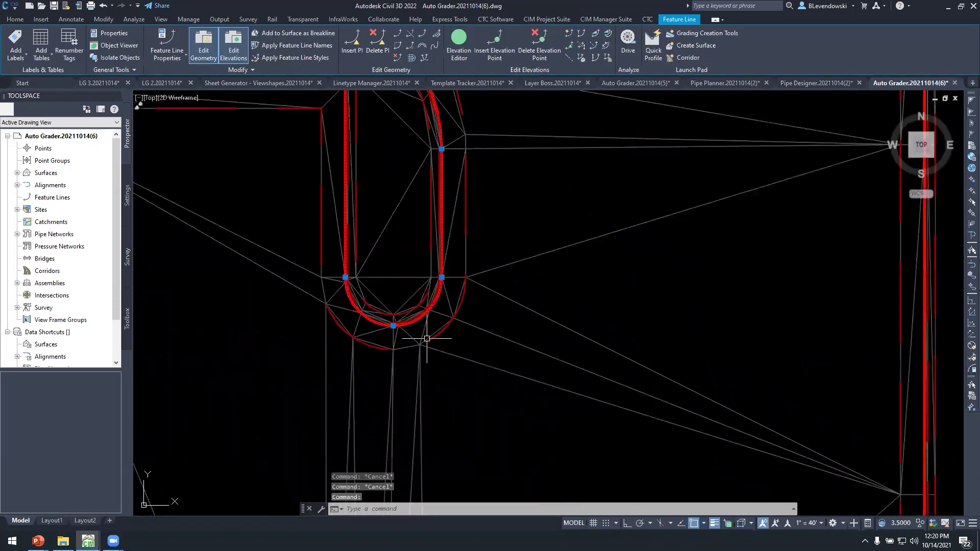
{"action": "left_click", "coordinate": [393, 325], "text": "shift"}
{"action": "left_click", "coordinate": [441, 277], "text": "shift"}
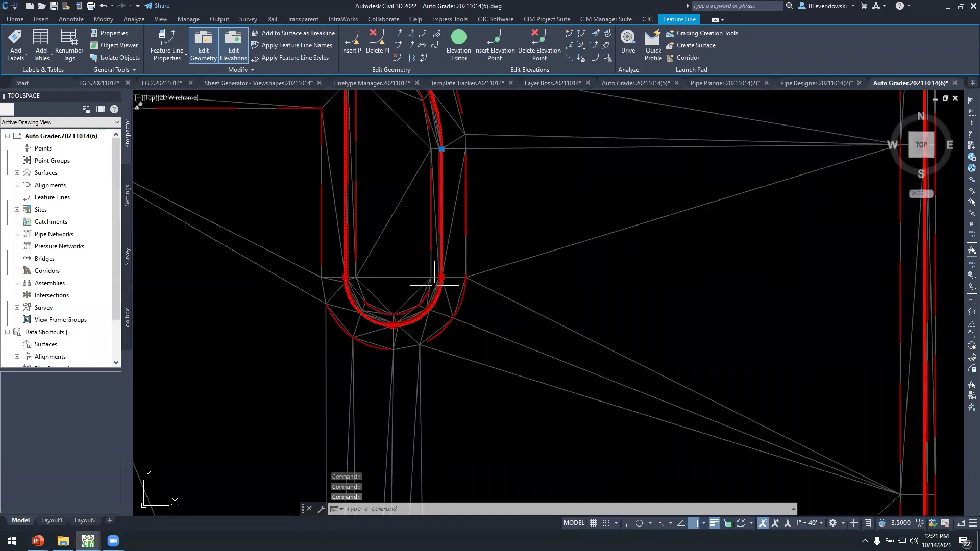
{"action": "left_click", "coordinate": [393, 325]}
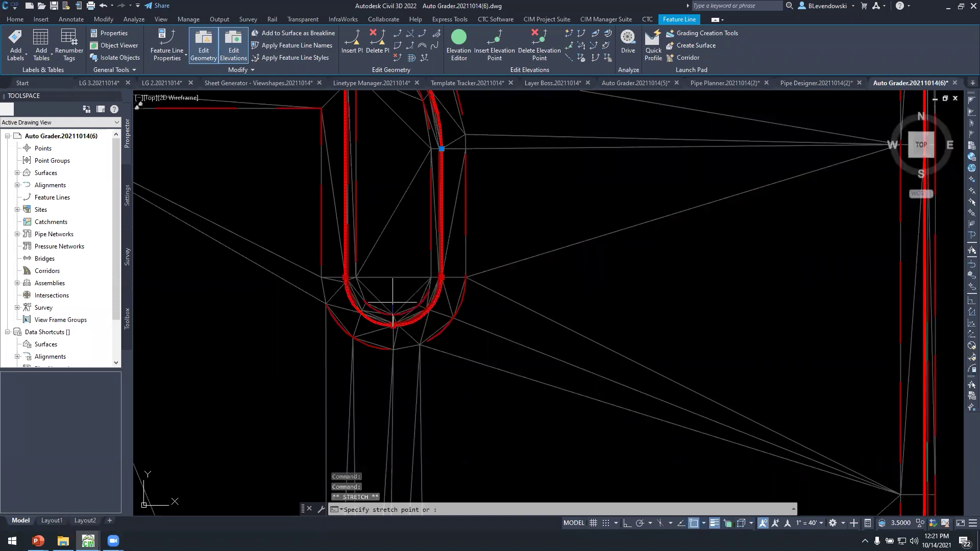
{"action": "key", "text": "F8"}
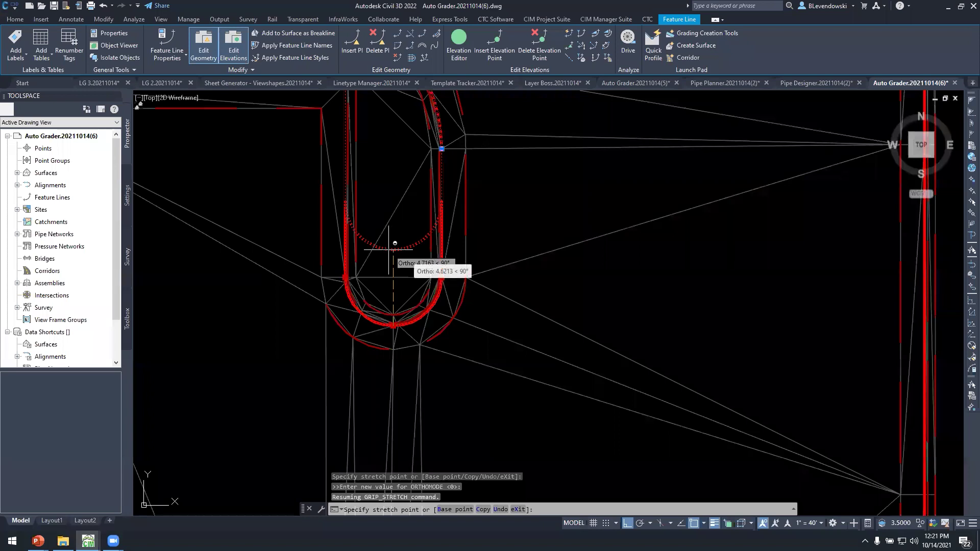
{"action": "key", "text": "Escape"}
{"action": "key", "text": "Escape"}
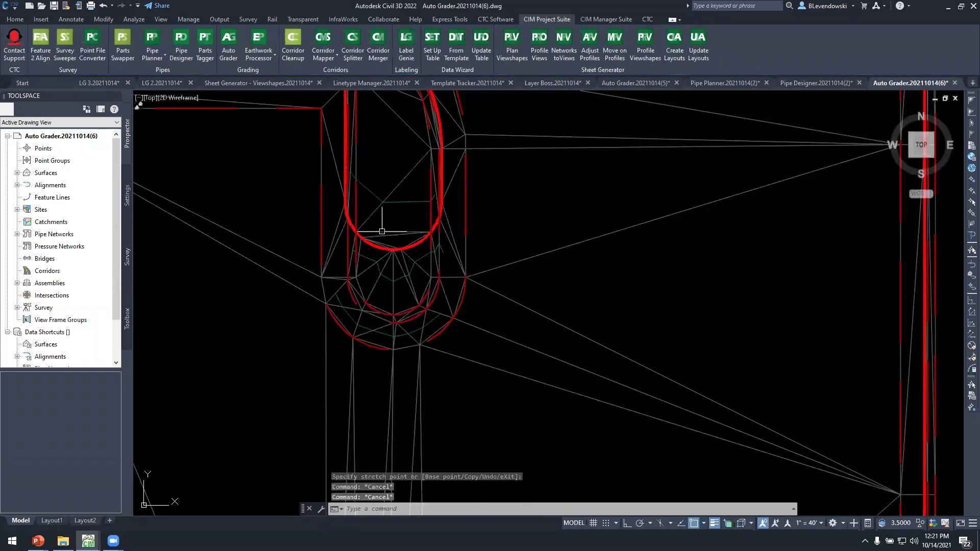
- Reopen the CURB family in Auto Grader, rerun it for the edited feature line, then save and close it
{"action": "middle_click_drag", "start_coordinate": [389, 225], "coordinate": [387, 257]}
{"action": "key", "text": "Escape"}
{"action": "left_click", "coordinate": [227, 51]}
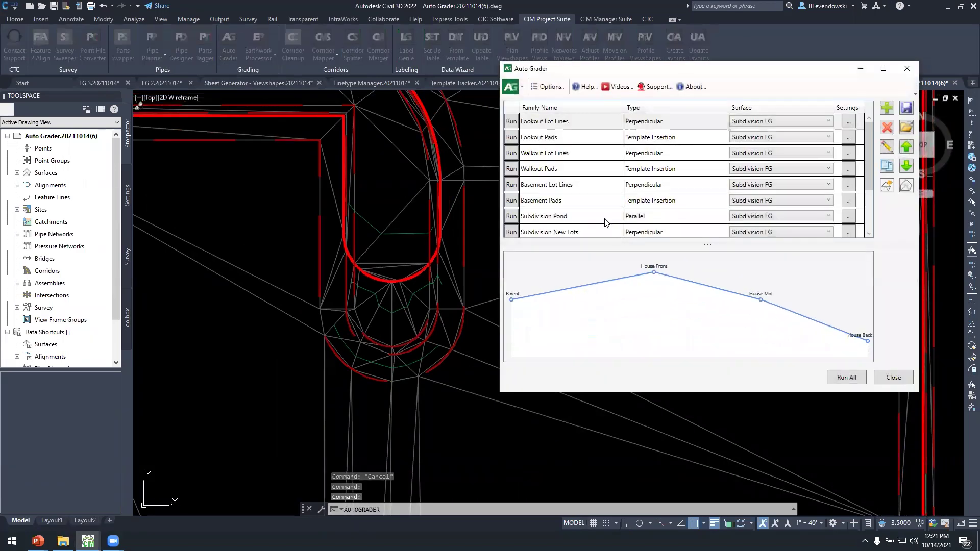
{"action": "double_click", "coordinate": [547, 218]}
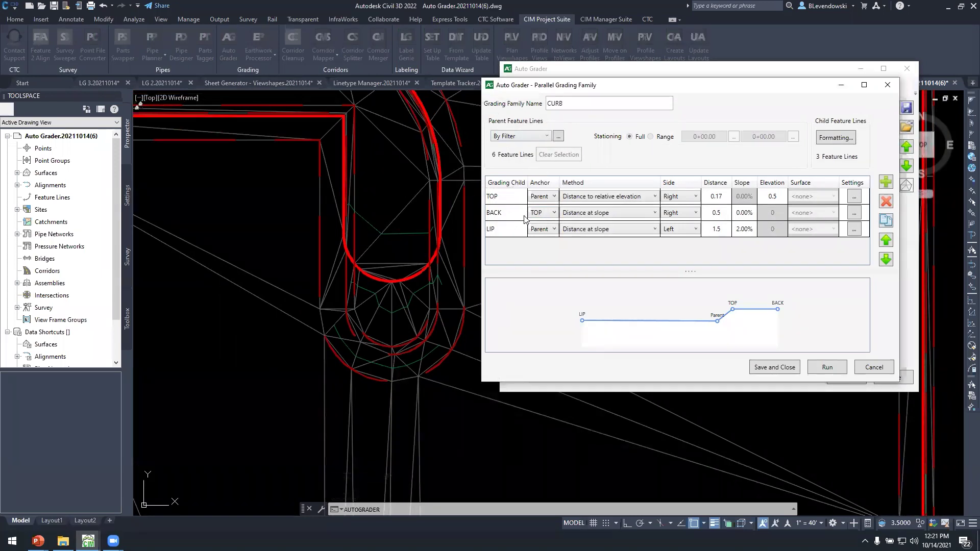
{"action": "left_click", "coordinate": [823, 367]}
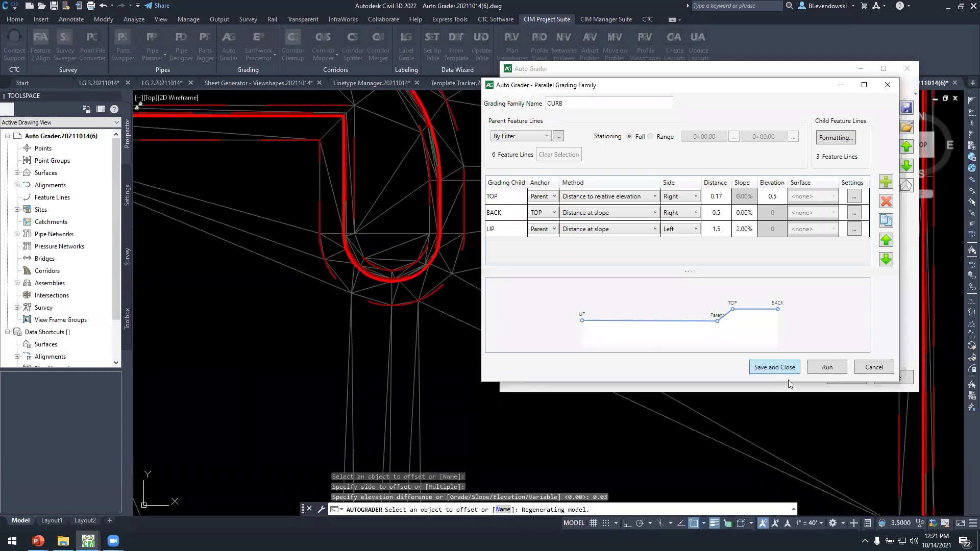
{"action": "left_click", "coordinate": [779, 366]}
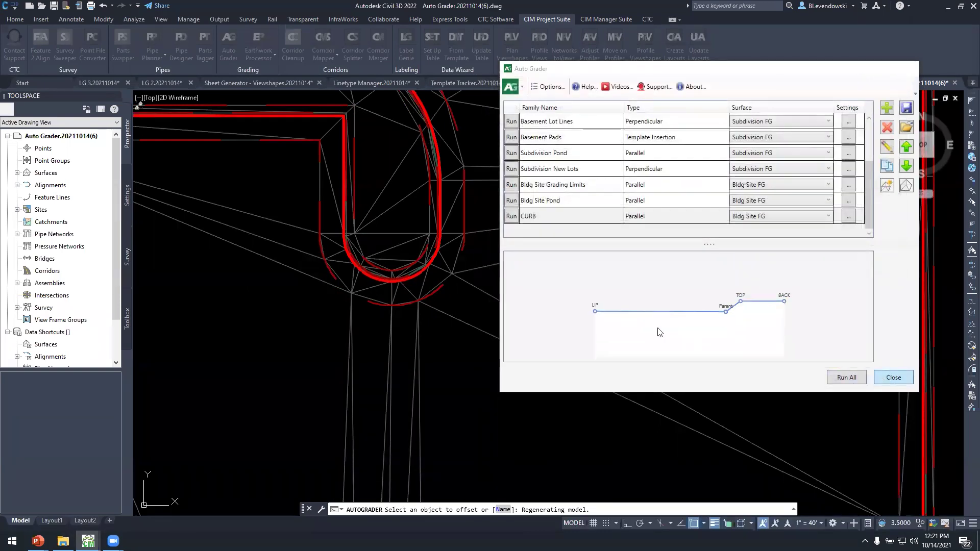
{"action": "key", "text": "Escape"}
{"action": "key", "text": "Escape"}
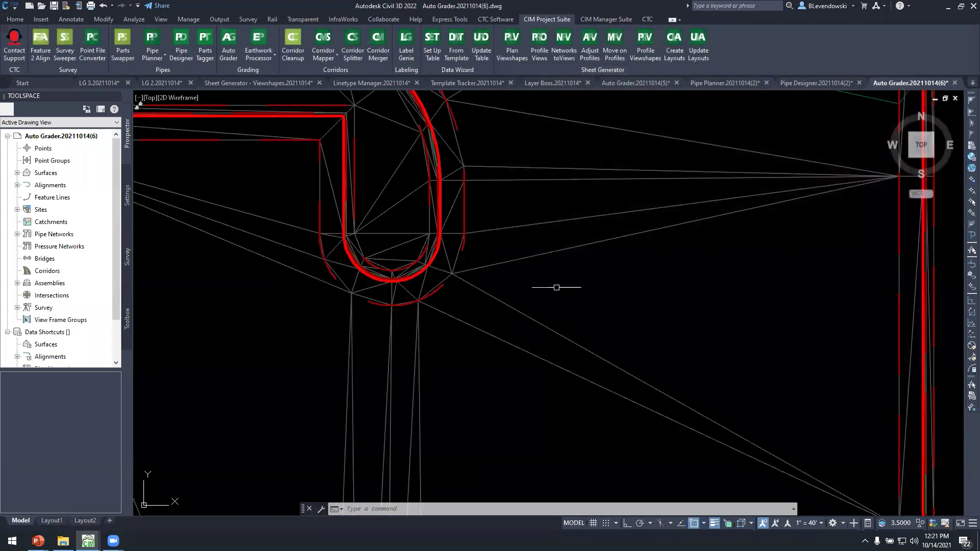
- Examine the regenerated curb lines and surface triangles at the building walkway and around the parking lot islands
{"action": "scroll", "coordinate": [536, 289], "scroll_direction": "down", "scroll_amount": 5}
{"action": "middle_click_drag", "start_coordinate": [341, 250], "coordinate": [484, 310]}
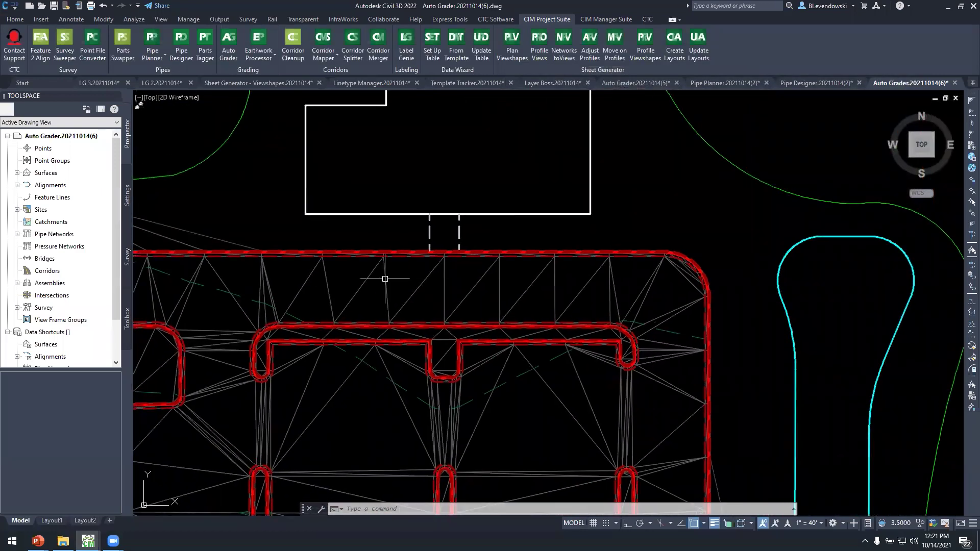
{"action": "scroll", "coordinate": [454, 254], "scroll_direction": "up", "scroll_amount": 4}
{"action": "middle_click_drag", "start_coordinate": [479, 284], "coordinate": [421, 343]}
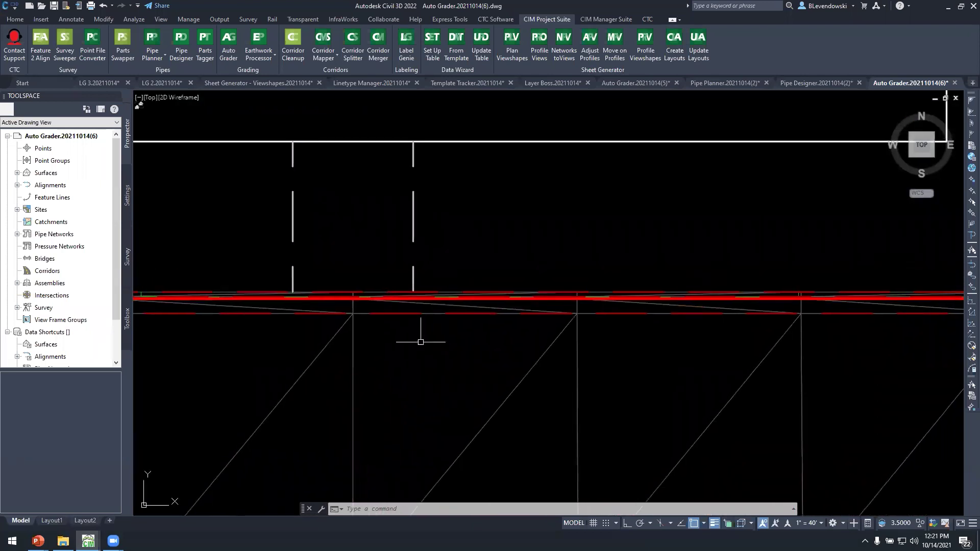
{"action": "scroll", "coordinate": [424, 286], "scroll_direction": "down", "scroll_amount": 4}
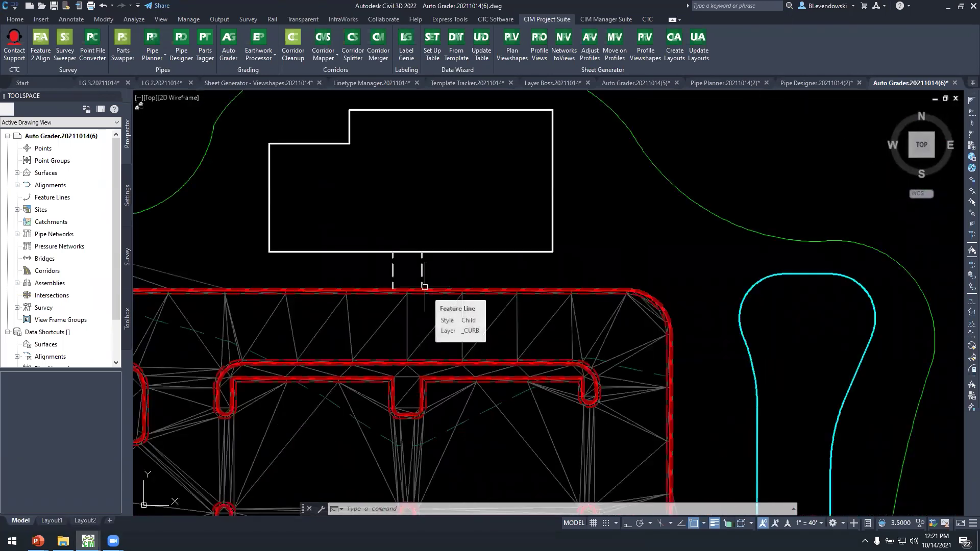
{"action": "key", "text": "Escape"}
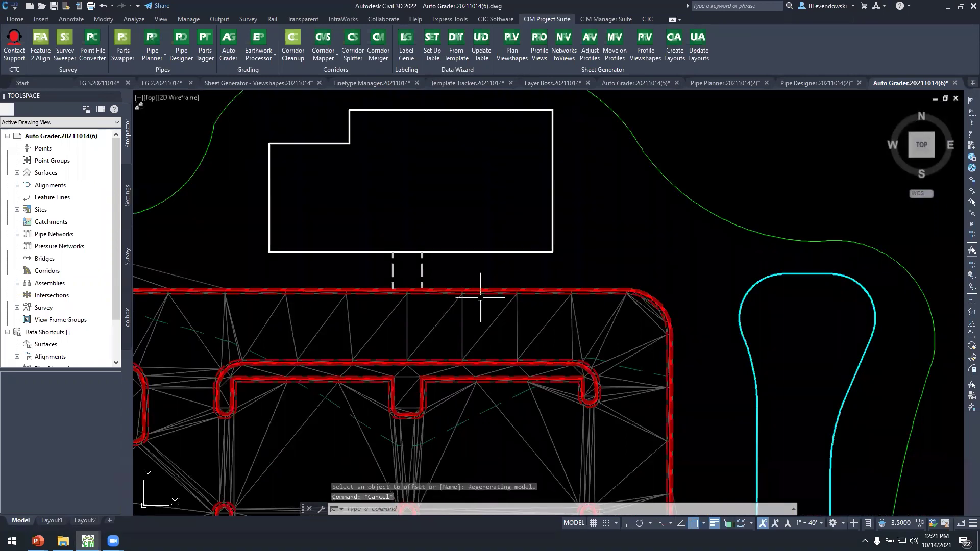
{"action": "mouse_move", "coordinate": [569, 347]}
{"action": "middle_mouse_down"}
{"action": "mouse_move", "coordinate": [498, 274]}
{"action": "mouse_move", "coordinate": [448, 192]}
{"action": "middle_mouse_up"}
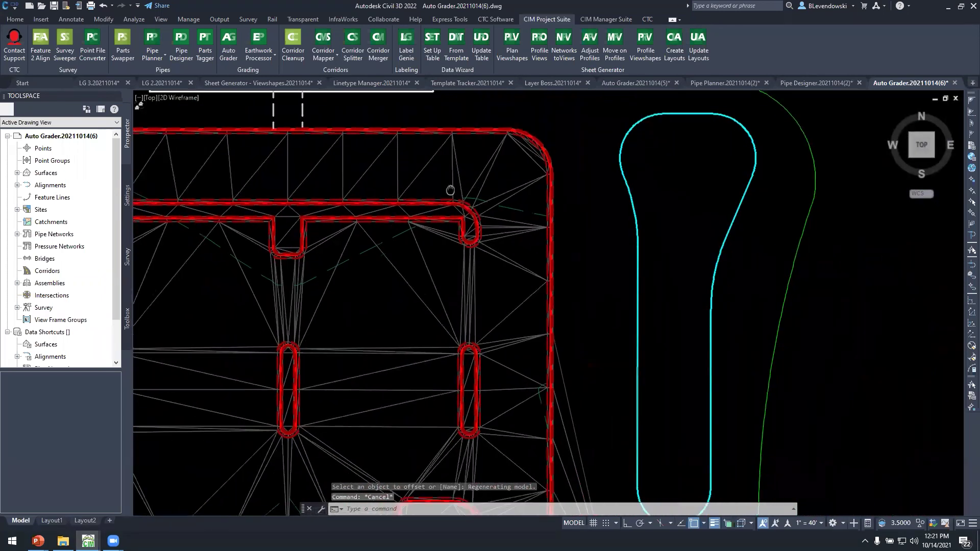
- Open Auto Grader and run the Bldg Site Pond family on the Bldg Site FG surface
{"action": "middle_click_drag", "start_coordinate": [536, 251], "coordinate": [444, 263]}
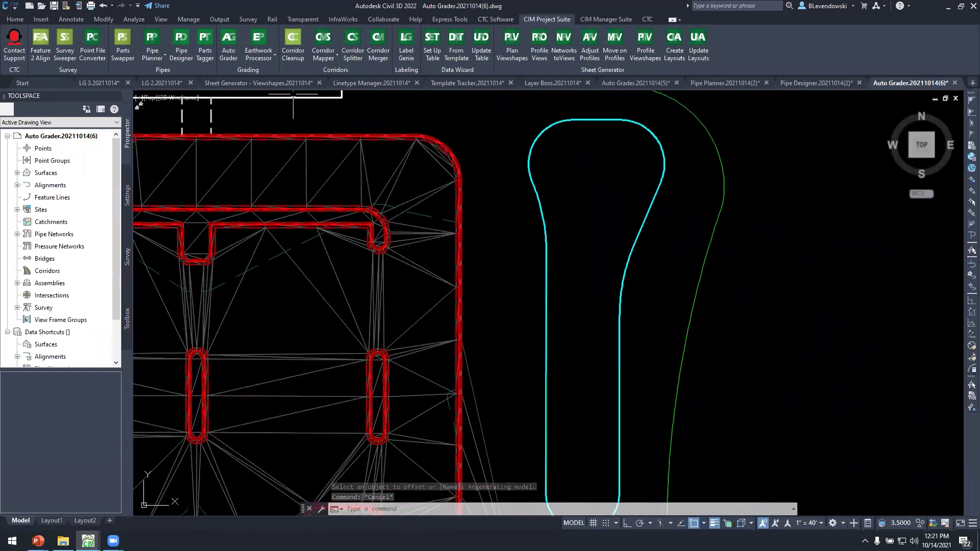
{"action": "left_click", "coordinate": [229, 42]}
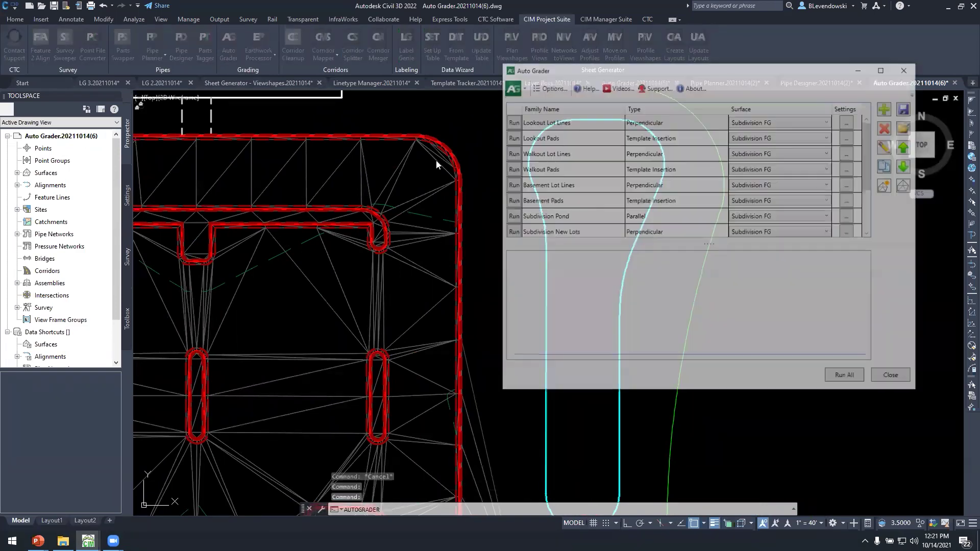
{"action": "left_click_drag", "start_coordinate": [671, 70], "coordinate": [221, 119]}
{"action": "scroll", "coordinate": [127, 240], "scroll_direction": "down", "scroll_amount": 2}
{"action": "left_click", "coordinate": [113, 248]}
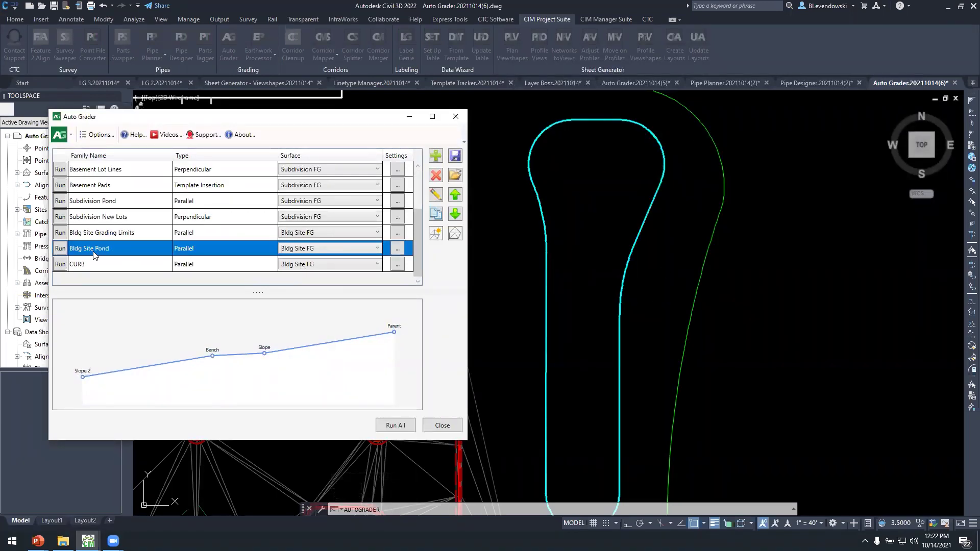
{"action": "left_click", "coordinate": [60, 248]}
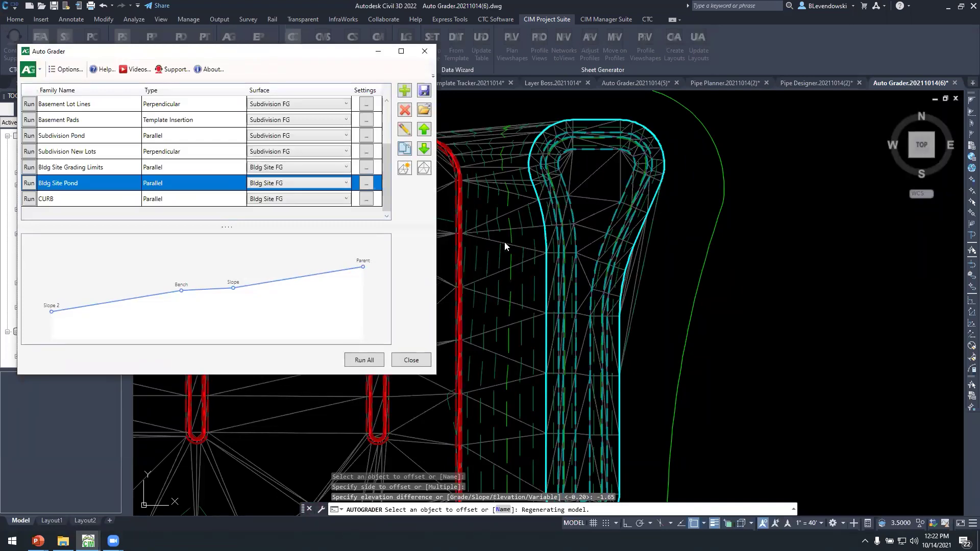
- Review the slope-to-surface method of the Bldg Site Grading Limits family, leave its settings unchanged, and run the family
{"action": "double_click", "coordinate": [76, 169]}
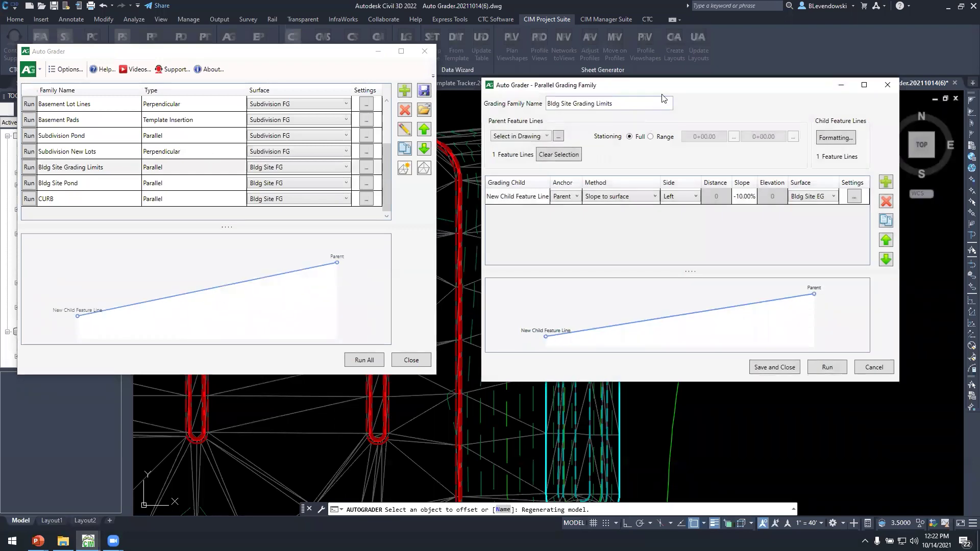
{"action": "left_click_drag", "start_coordinate": [658, 87], "coordinate": [192, 61]}
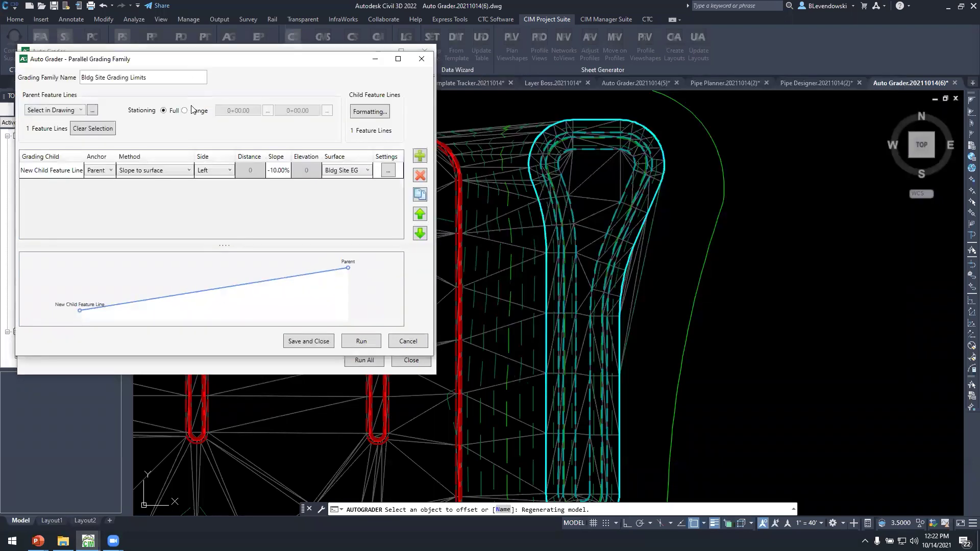
{"action": "left_click", "coordinate": [151, 171]}
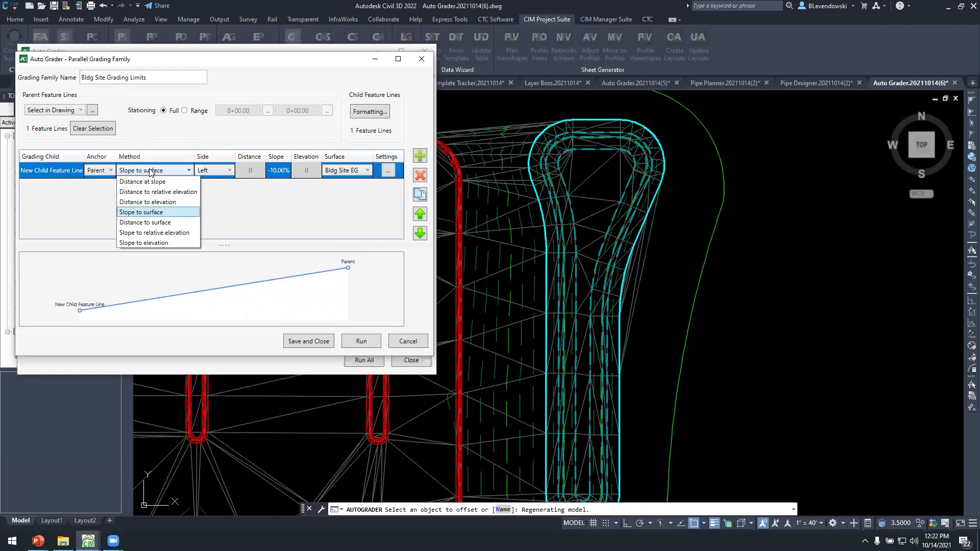
{"action": "left_click", "coordinate": [163, 212]}
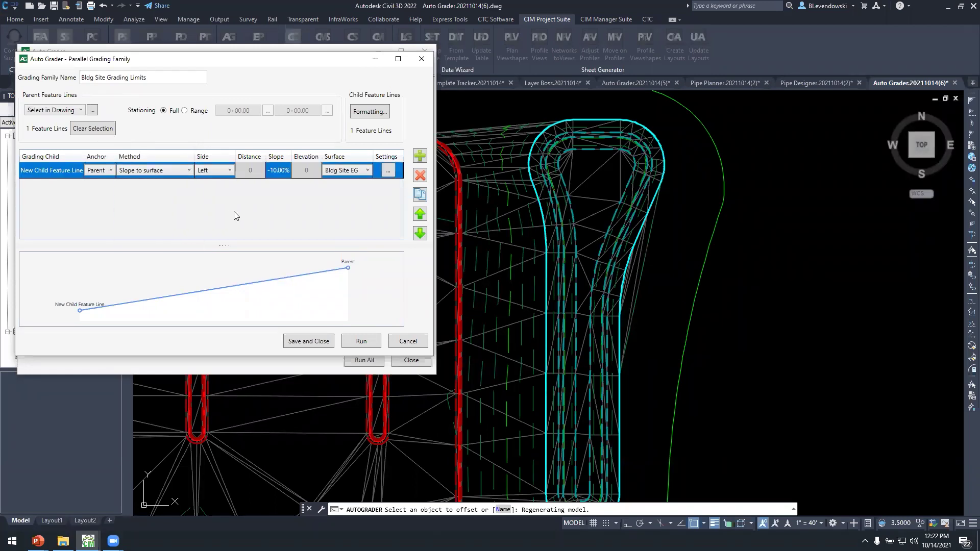
{"action": "left_click", "coordinate": [408, 341]}
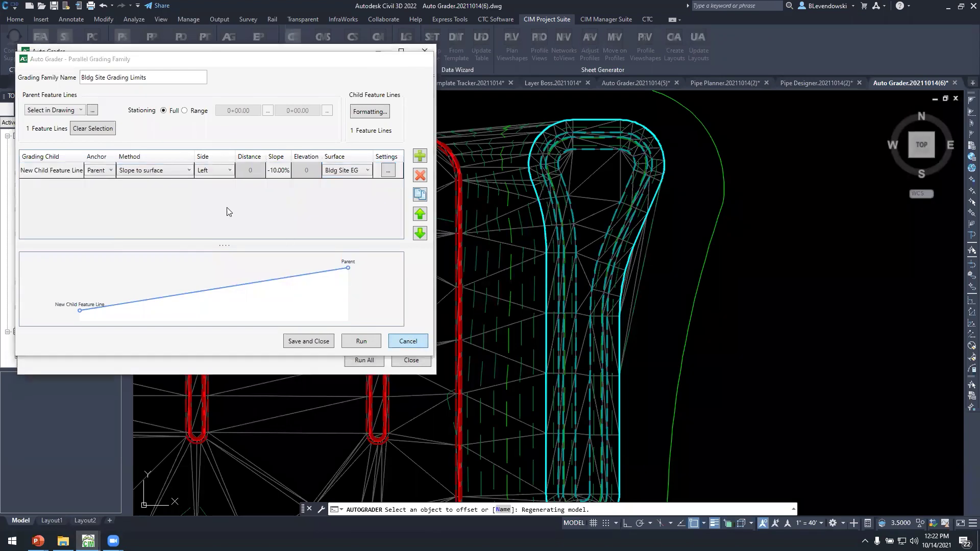
{"action": "left_click", "coordinate": [30, 169]}
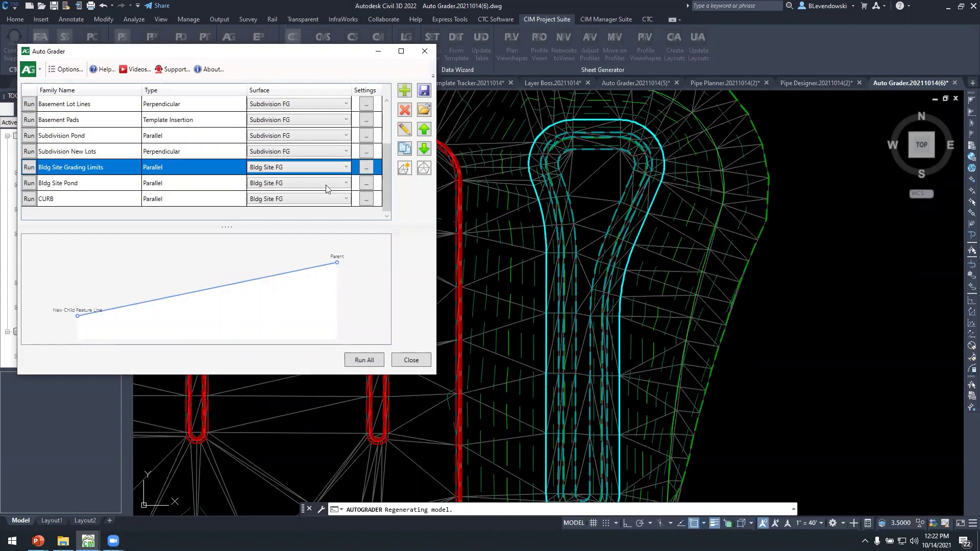
- In the Bldg Site Grading Limits child settings, enable bends and set the daylight line distance, curve distance and bend angle to 2
{"action": "double_click", "coordinate": [85, 168]}
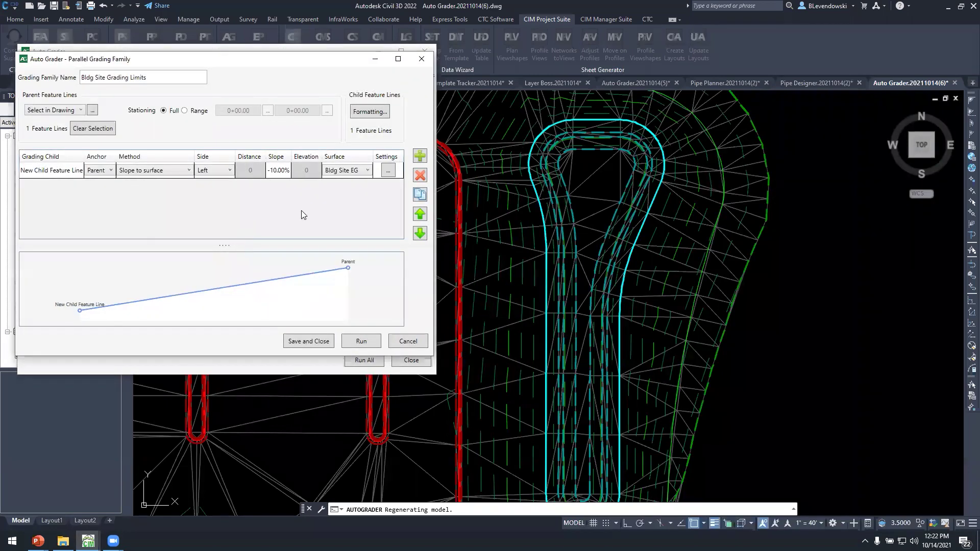
{"action": "left_click", "coordinate": [387, 171]}
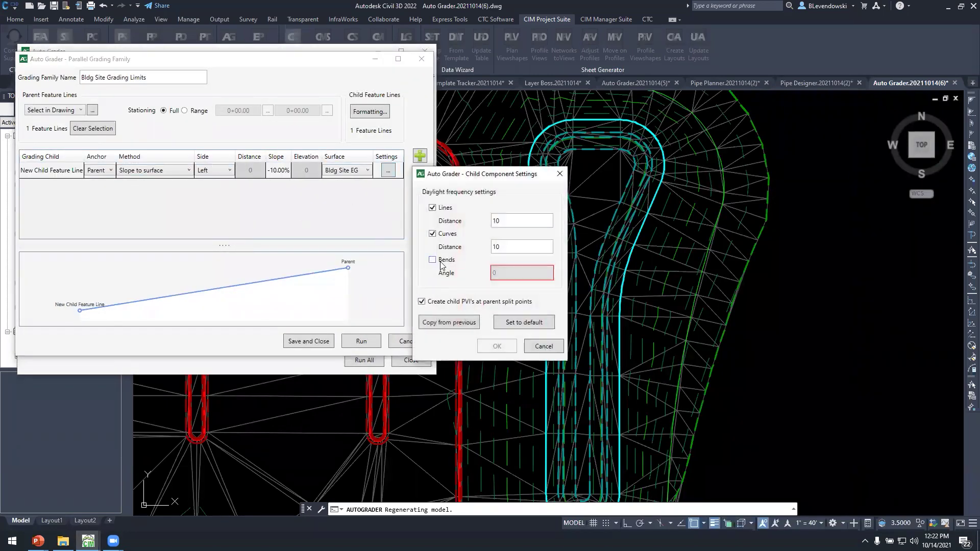
{"action": "double_click", "coordinate": [521, 274]}
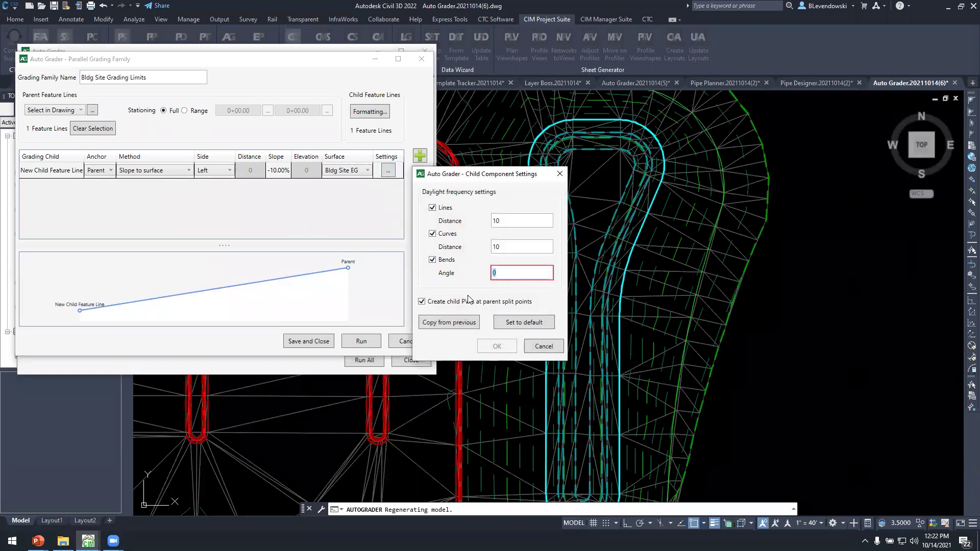
{"action": "type", "text": "2"}
{"action": "double_click", "coordinate": [510, 247]}
{"action": "type", "text": "2"}
{"action": "double_click", "coordinate": [508, 221]}
{"action": "type", "text": "2"}
{"action": "key", "text": "Tab"}
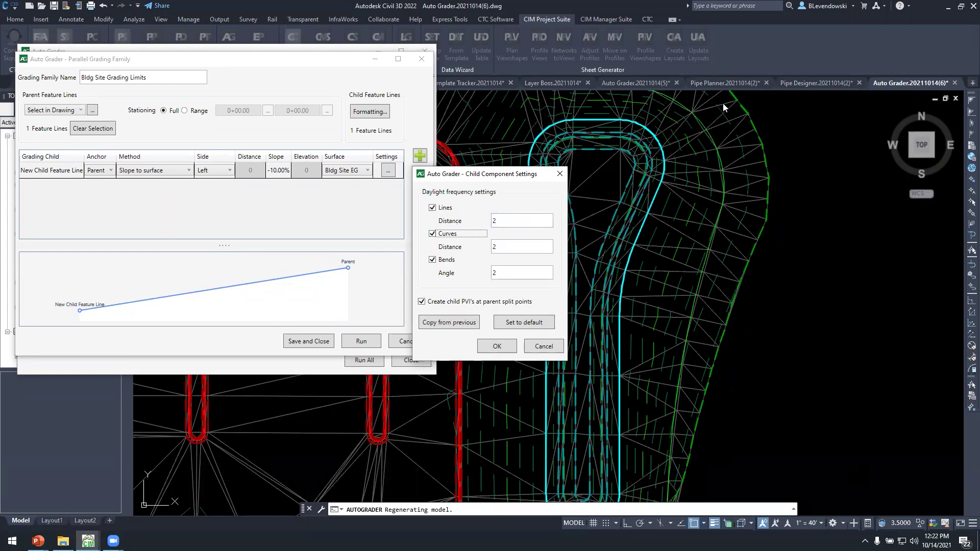
{"action": "left_click", "coordinate": [499, 345]}
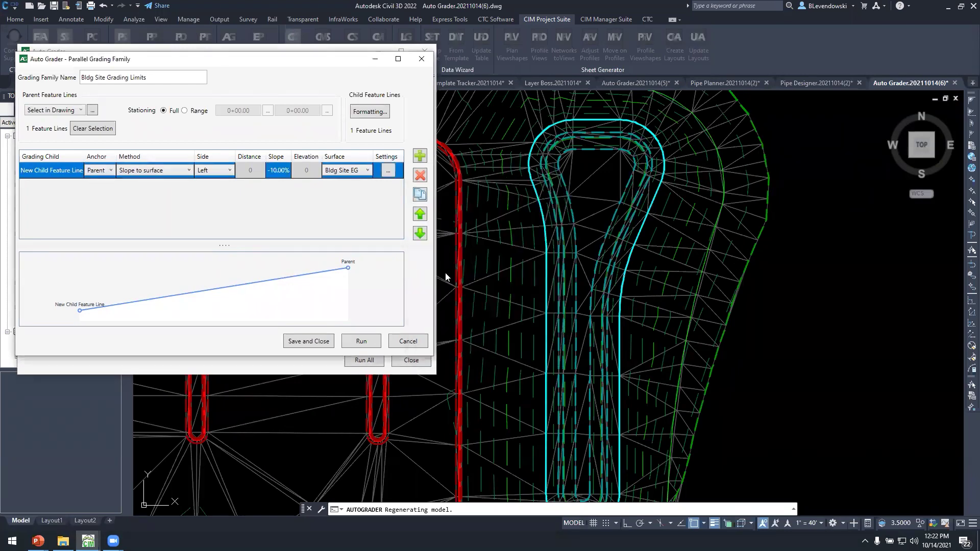
- Rerun the Bldg Site Grading Limits family, then save it and close Auto Grader
{"action": "left_click", "coordinate": [359, 342]}
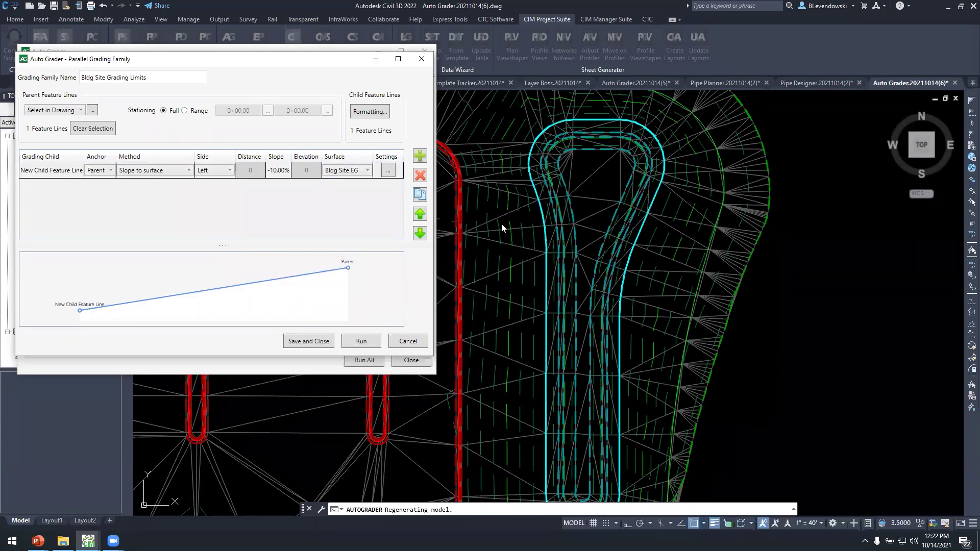
{"action": "left_click", "coordinate": [308, 340]}
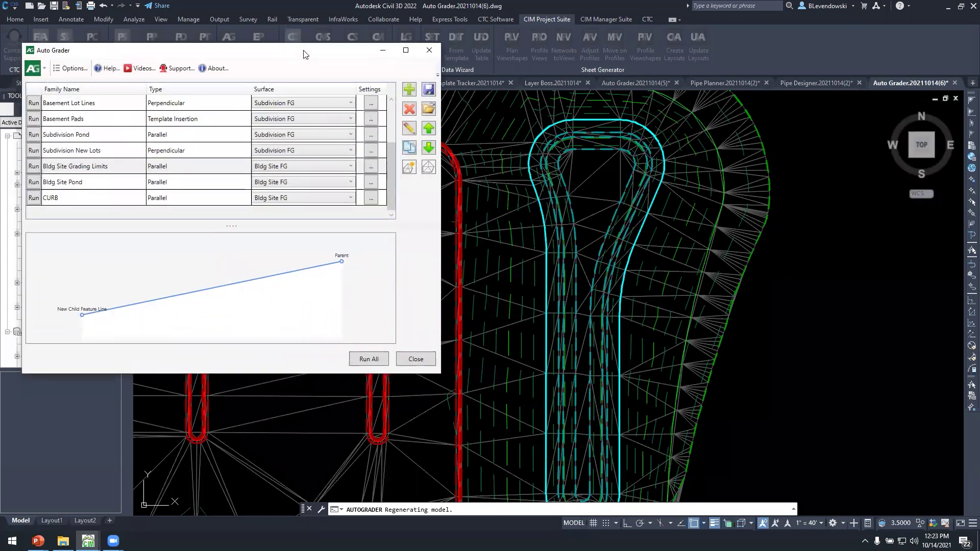
{"action": "left_click_drag", "start_coordinate": [280, 58], "coordinate": [675, 59]}
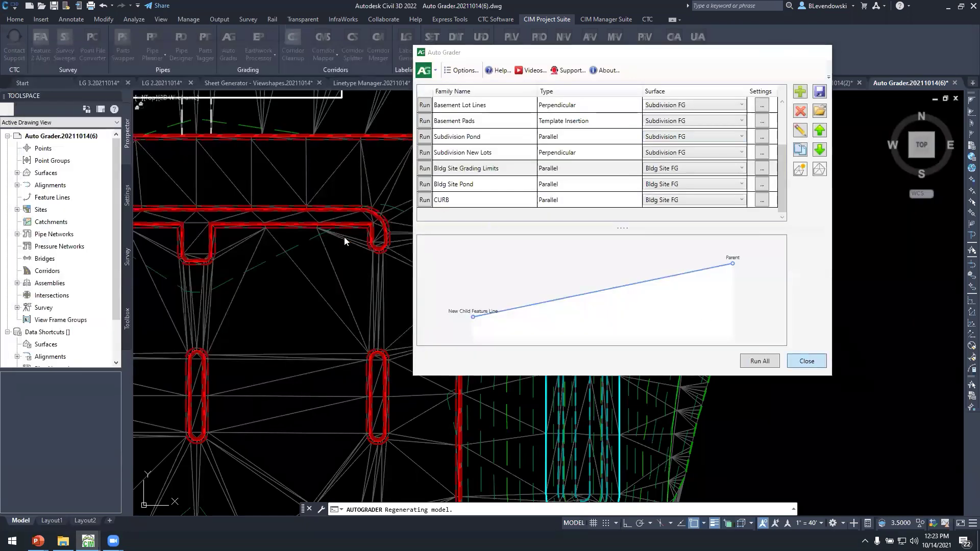
{"action": "left_click", "coordinate": [800, 363]}
- Reopen Auto Grader at the subdivision and preview the perpendicular and template insertion types for a new grading family without creating one
{"action": "middle_click_drag", "start_coordinate": [327, 220], "coordinate": [756, 293]}
{"action": "scroll", "coordinate": [761, 295], "scroll_direction": "down", "scroll_amount": 12}
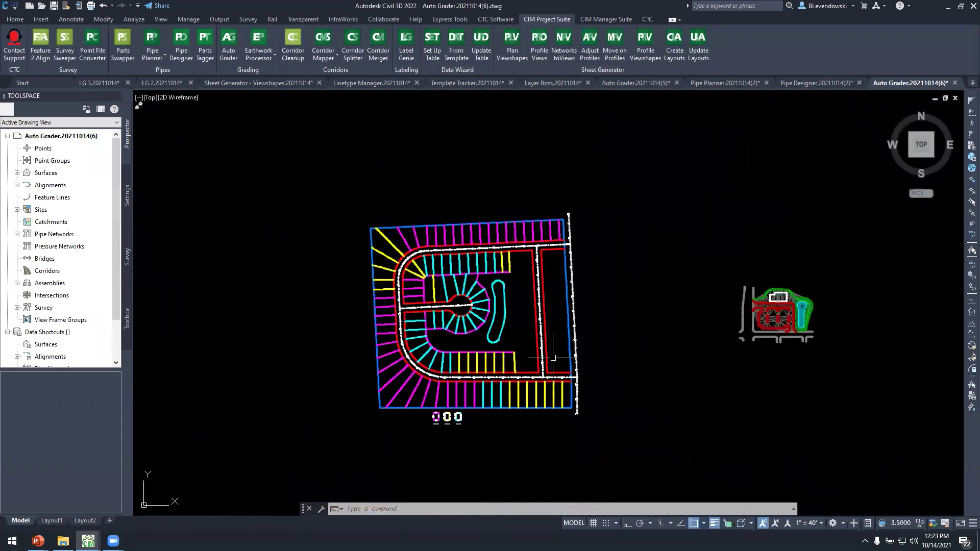
{"action": "middle_click_drag", "start_coordinate": [479, 402], "coordinate": [522, 361]}
{"action": "scroll", "coordinate": [522, 361], "scroll_direction": "up", "scroll_amount": 6}
{"action": "mouse_move", "coordinate": [615, 333]}
{"action": "middle_mouse_down"}
{"action": "mouse_move", "coordinate": [529, 365]}
{"action": "mouse_move", "coordinate": [617, 373]}
{"action": "middle_mouse_up"}
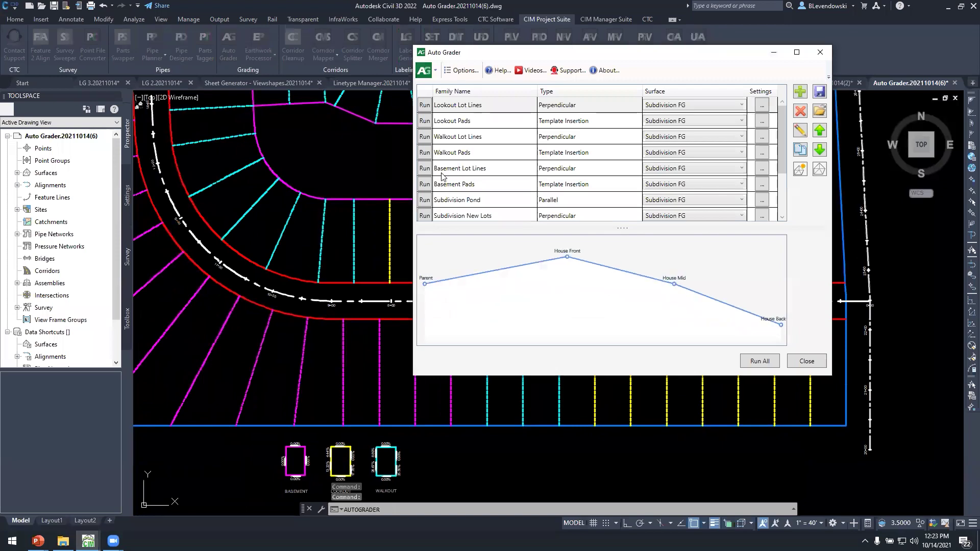
{"action": "left_click_drag", "start_coordinate": [562, 55], "coordinate": [207, 90]}
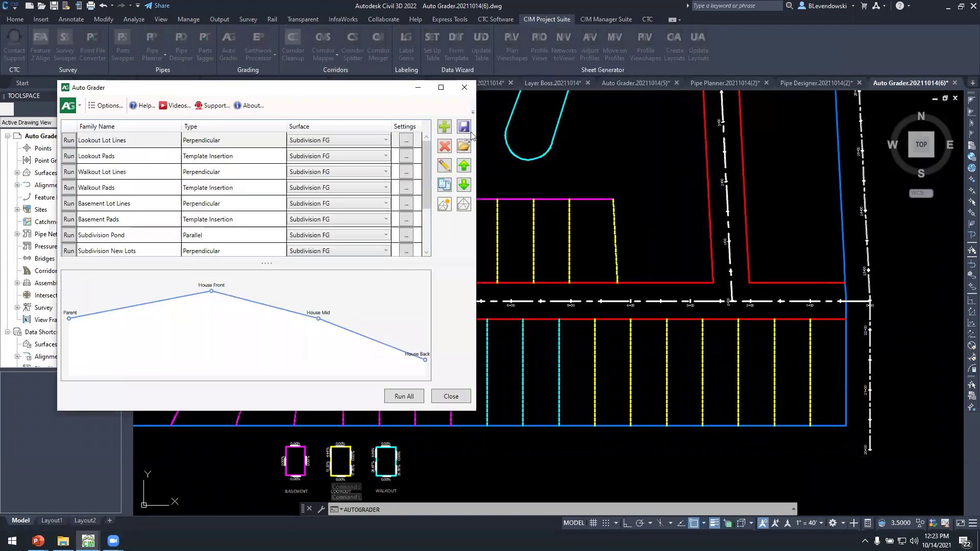
{"action": "left_click", "coordinate": [444, 127]}
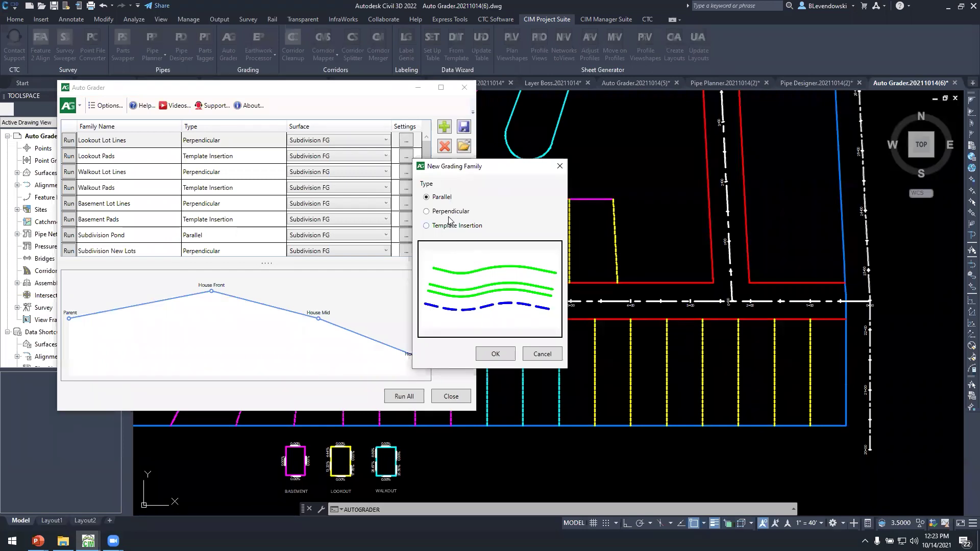
{"action": "left_click", "coordinate": [426, 211]}
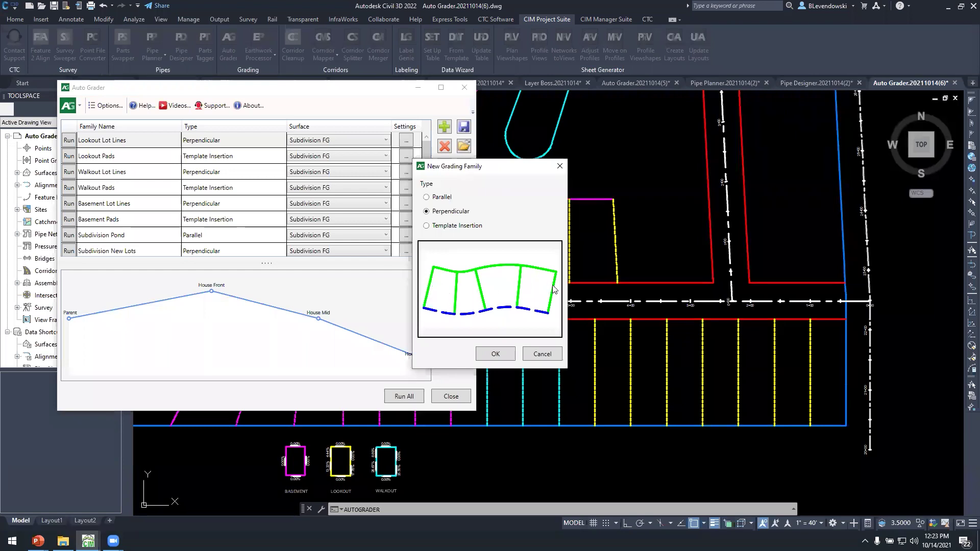
{"action": "left_click", "coordinate": [449, 226]}
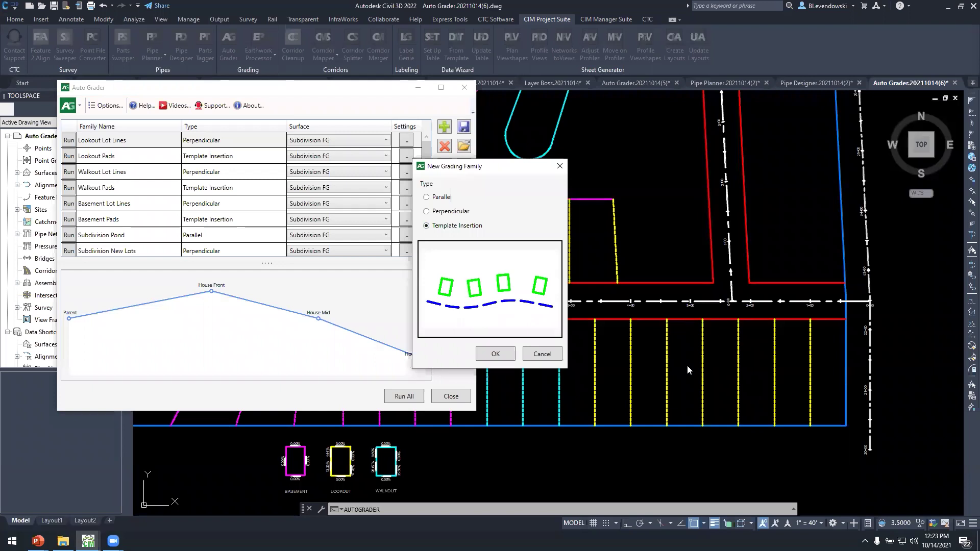
{"action": "left_click", "coordinate": [540, 353]}
- Open the Lookout Lot Lines perpendicular family, run it on the existing lot feature lines, then save and close it
{"action": "left_click", "coordinate": [121, 142]}
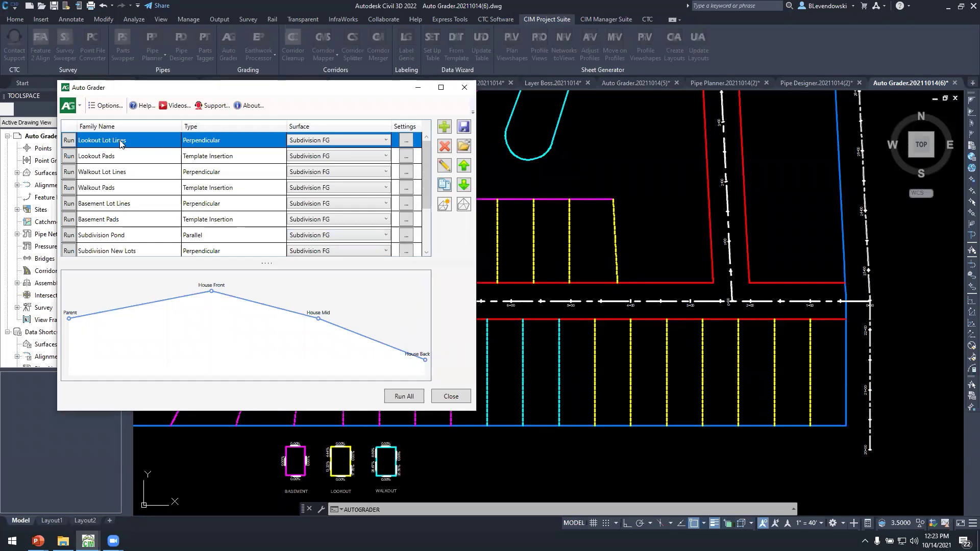
{"action": "double_click", "coordinate": [117, 140]}
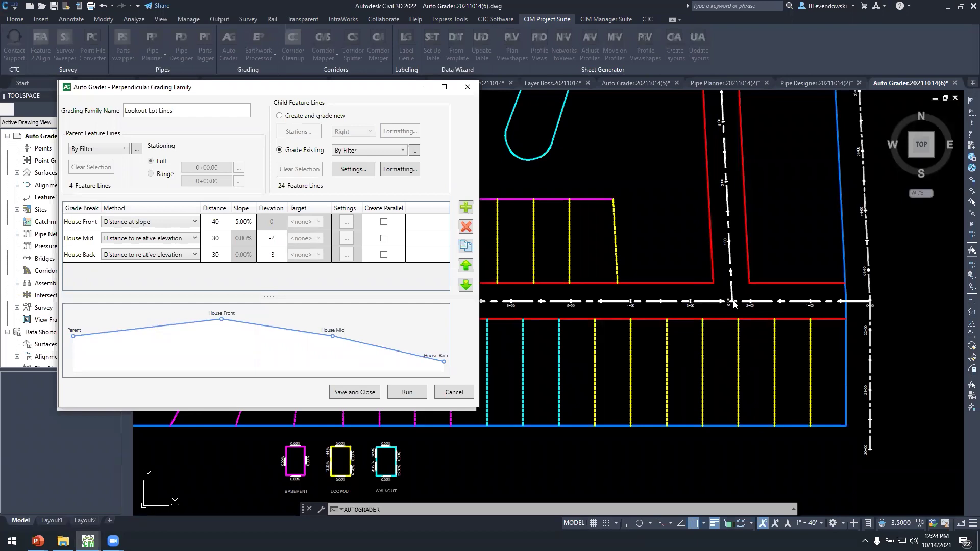
{"action": "left_click", "coordinate": [684, 319]}
{"action": "left_click", "coordinate": [82, 224]}
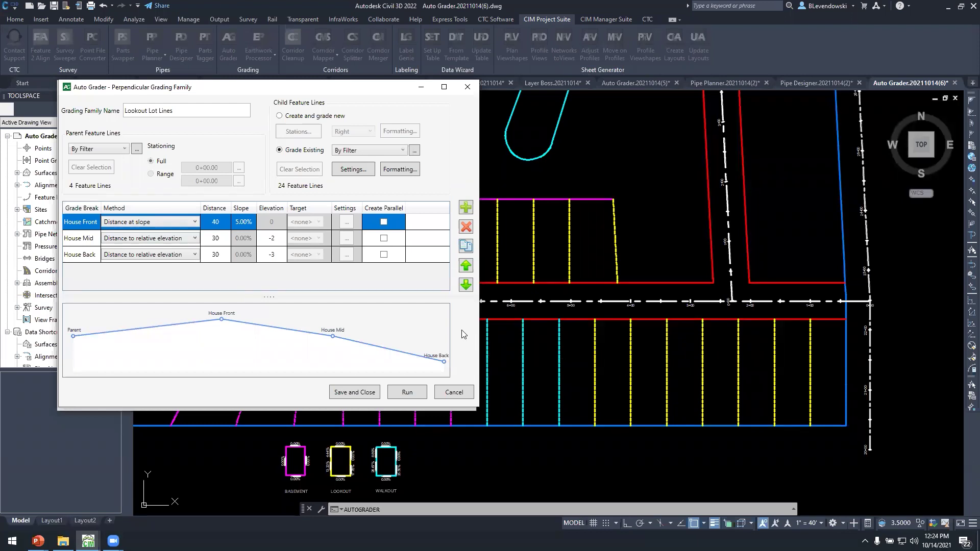
{"action": "left_click", "coordinate": [409, 393]}
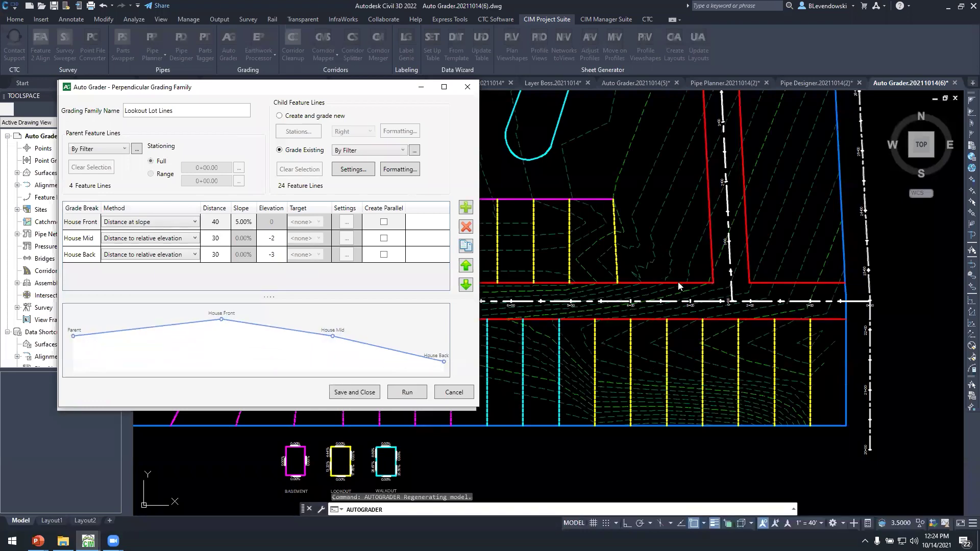
{"action": "left_click", "coordinate": [355, 392]}
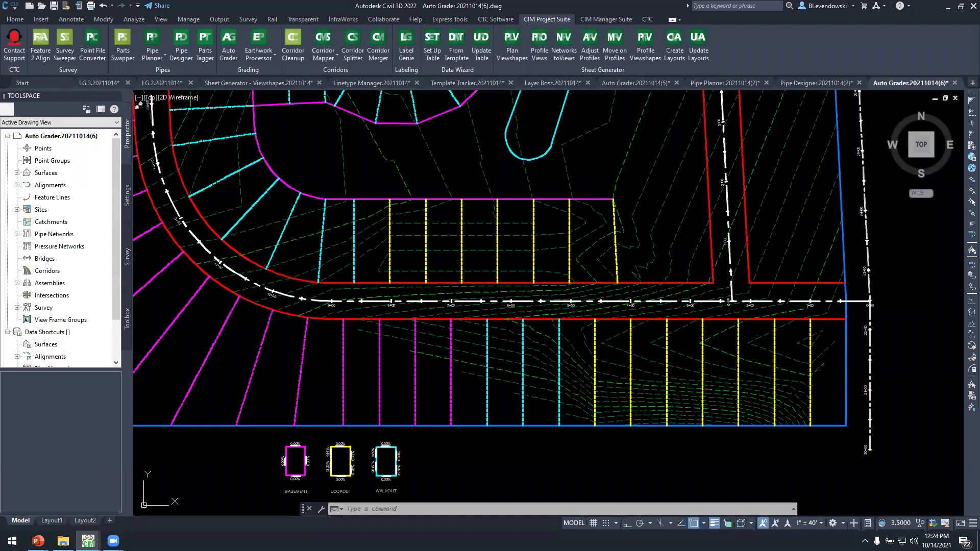
- Inspect the elevation points on a graded yellow lot line south of the road and the contours around it
{"action": "scroll", "coordinate": [593, 343], "scroll_direction": "up", "scroll_amount": 2}
{"action": "scroll", "coordinate": [594, 341], "scroll_direction": "up", "scroll_amount": 2}
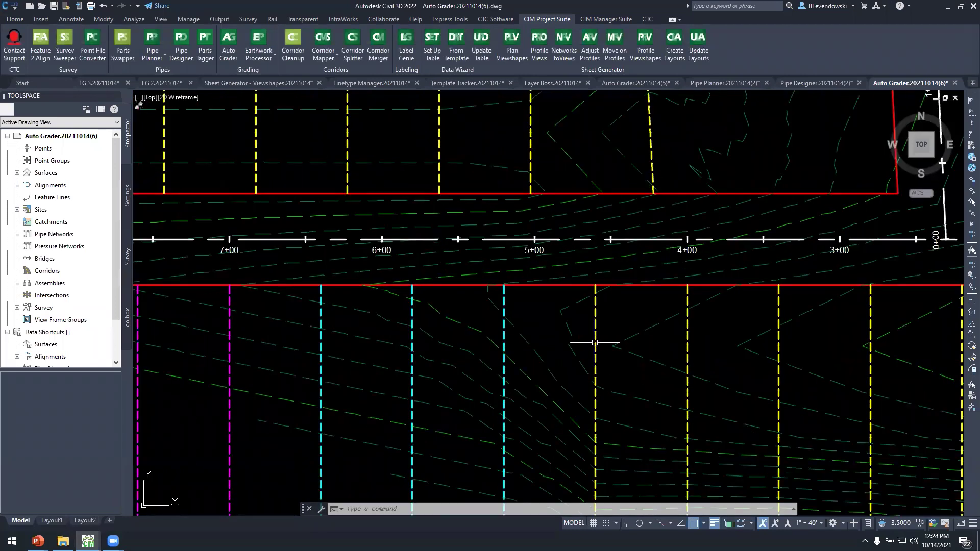
{"action": "left_click", "coordinate": [596, 340]}
{"action": "scroll", "coordinate": [604, 329], "scroll_direction": "down", "scroll_amount": 2}
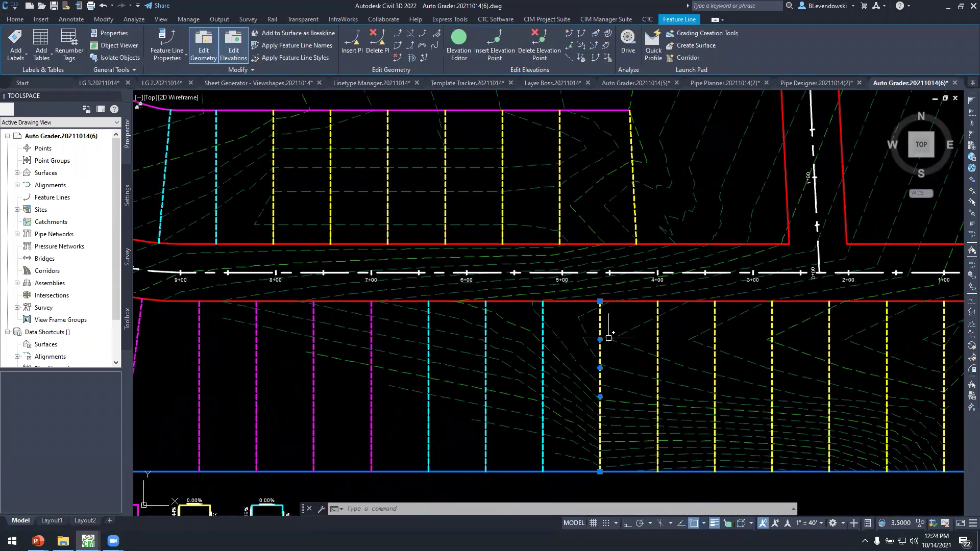
{"action": "key", "text": "Escape"}
{"action": "scroll", "coordinate": [633, 284], "scroll_direction": "down", "scroll_amount": 2}
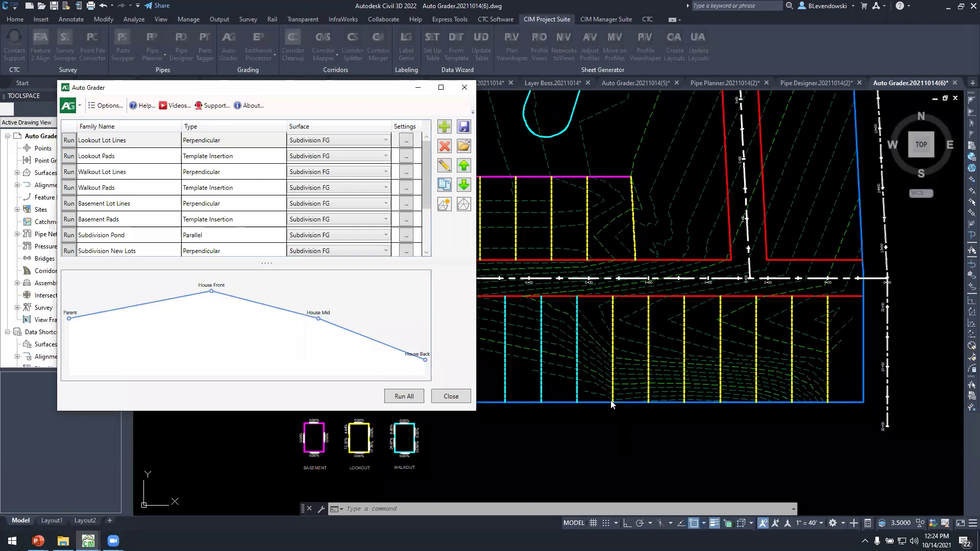
- Open the Lookout Pads template insertion family, review its base point and slope/elevation settings without changing them, and run it
{"action": "left_click", "coordinate": [122, 159]}
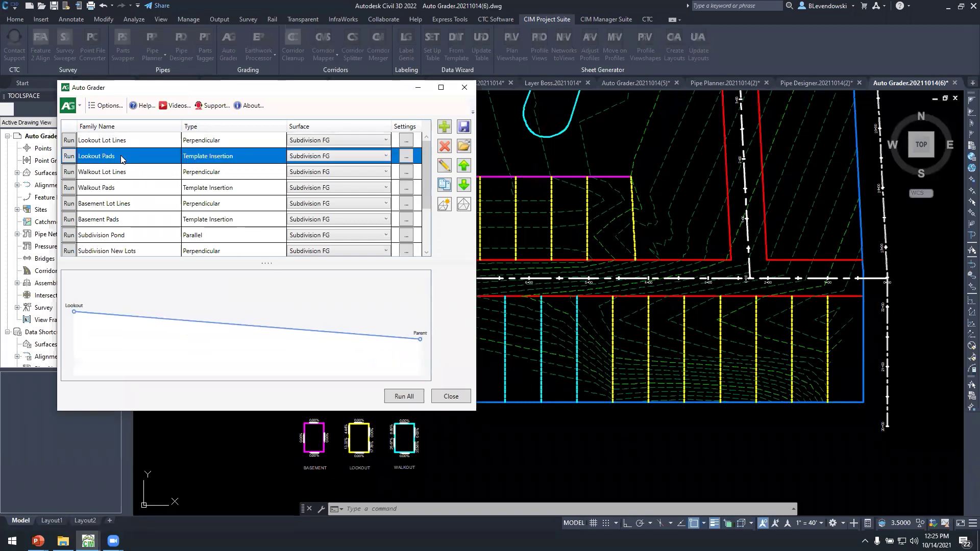
{"action": "double_click", "coordinate": [121, 157]}
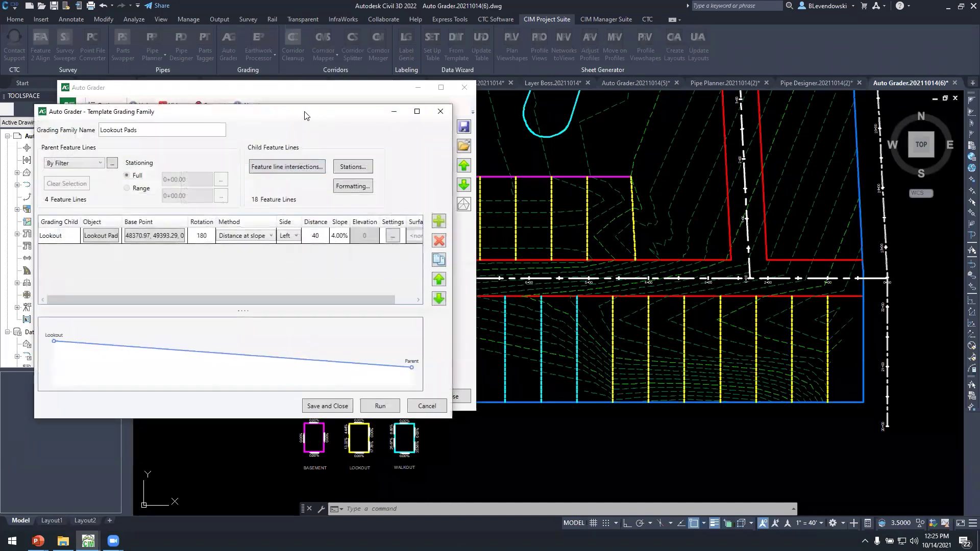
{"action": "left_click", "coordinate": [113, 220]}
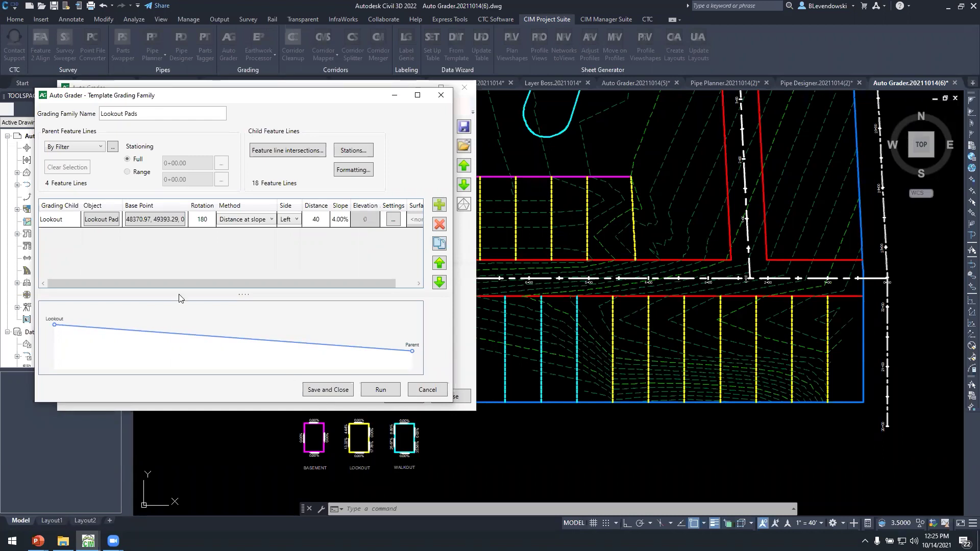
{"action": "left_click", "coordinate": [157, 225]}
{"action": "left_click_drag", "start_coordinate": [324, 278], "coordinate": [395, 283]}
{"action": "left_click", "coordinate": [372, 219]}
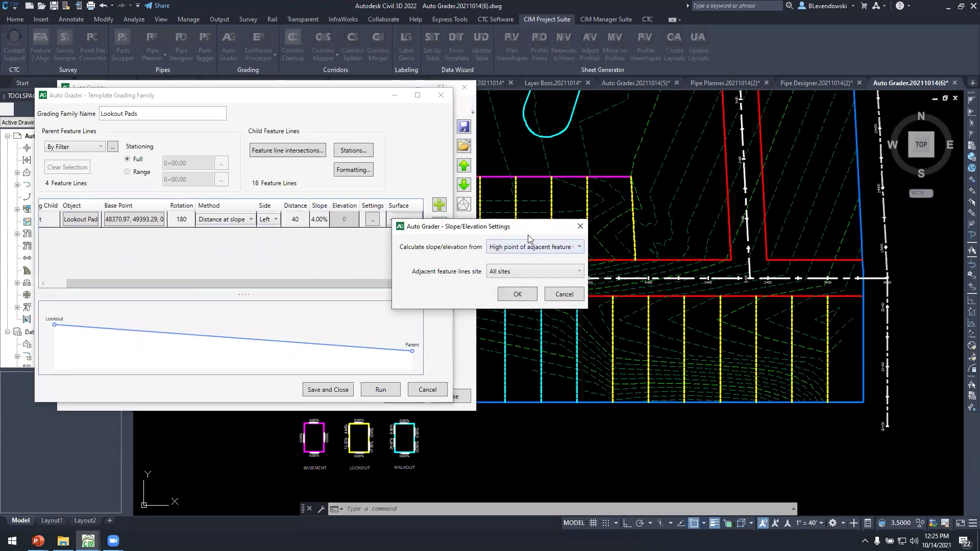
{"action": "left_click", "coordinate": [563, 294]}
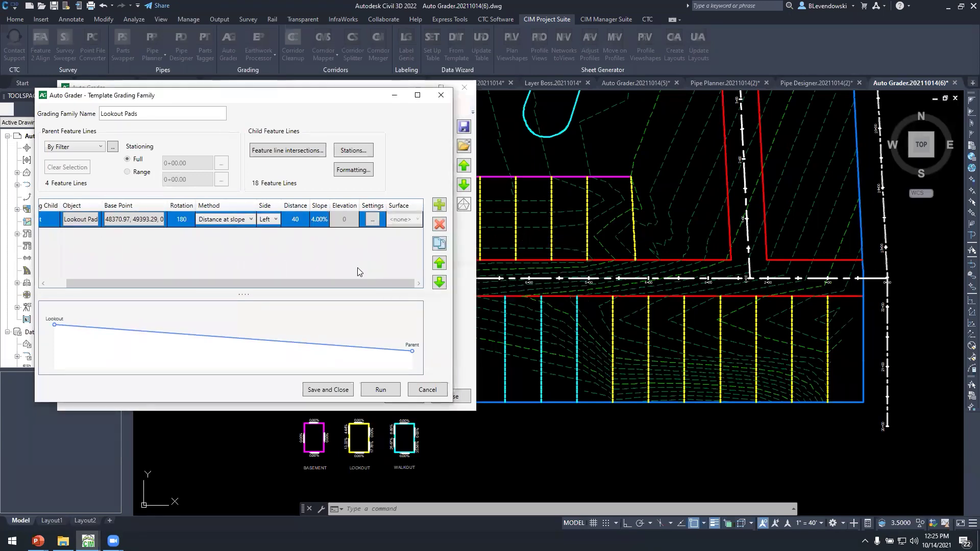
{"action": "left_click", "coordinate": [381, 389]}
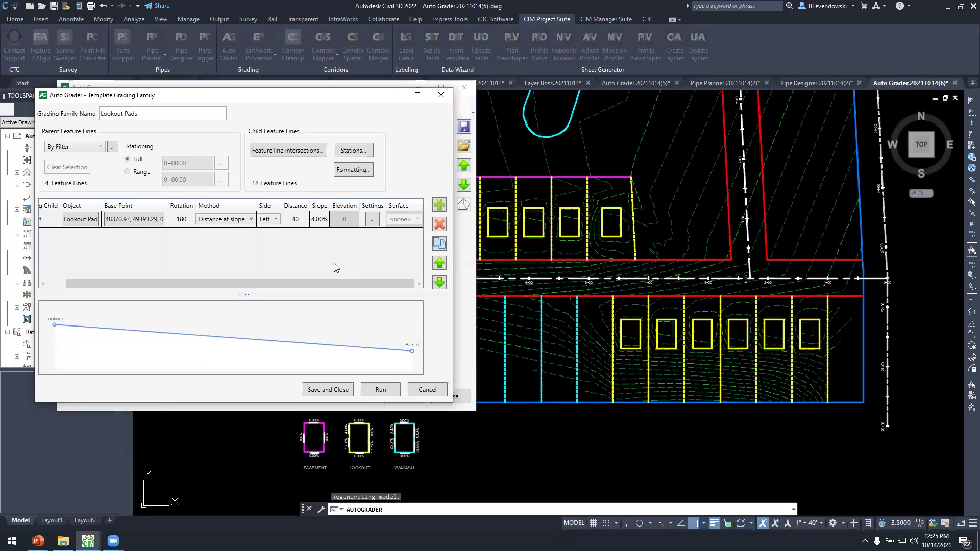
- Set the Lookout child's distance to 50, rerun the family, and close it without saving, along with Auto Grader
{"action": "left_click", "coordinate": [303, 220]}
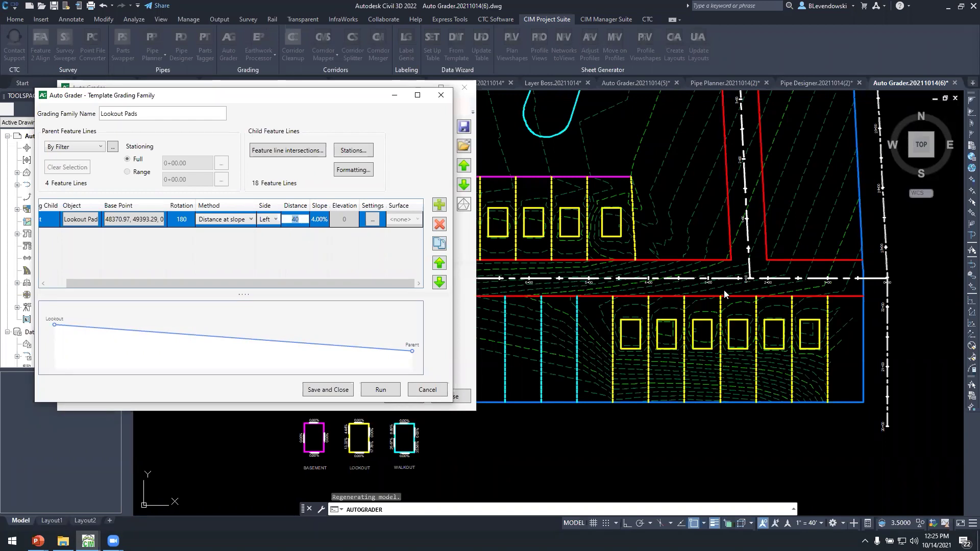
{"action": "type", "text": "50"}
{"action": "key", "text": "Tab"}
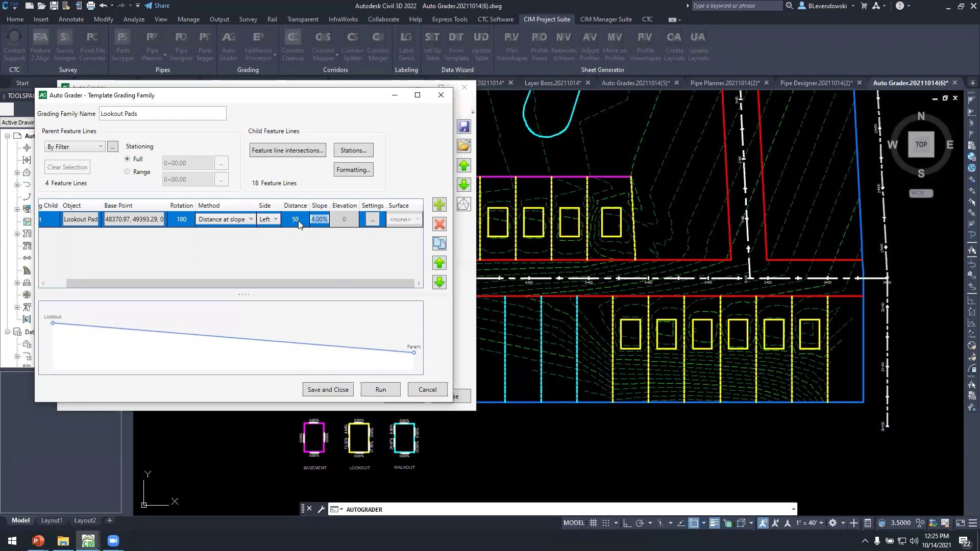
{"action": "left_click", "coordinate": [379, 390]}
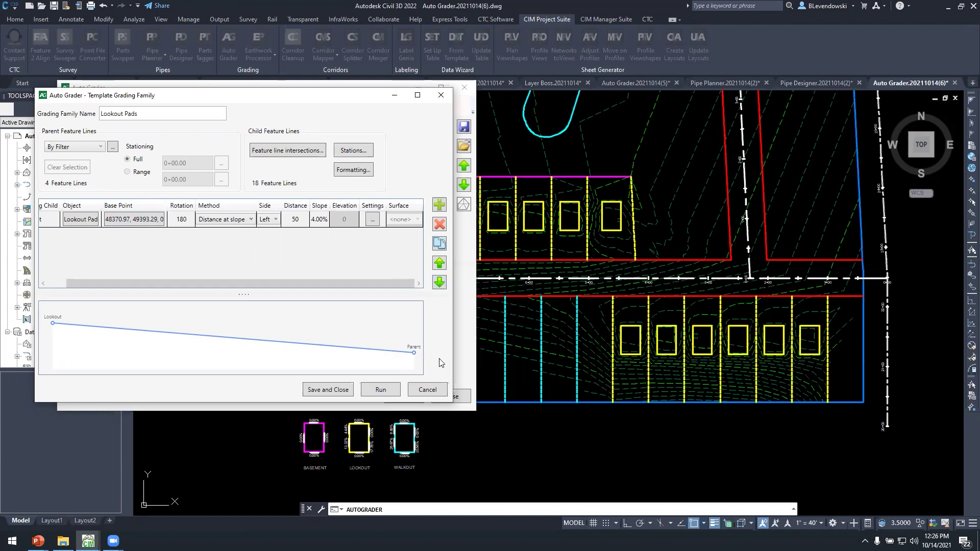
{"action": "left_click", "coordinate": [429, 389]}
{"action": "left_click", "coordinate": [450, 396]}
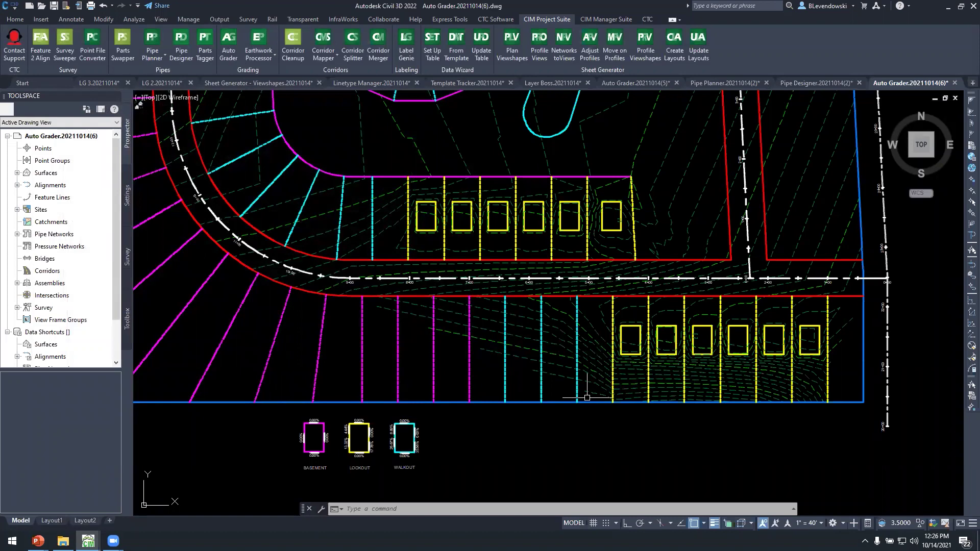
- Add the blue subdivision boundary feature line to the Subdivision FG surface as a breakline
{"action": "left_click", "coordinate": [552, 401]}
{"action": "right_click", "coordinate": [554, 401]}
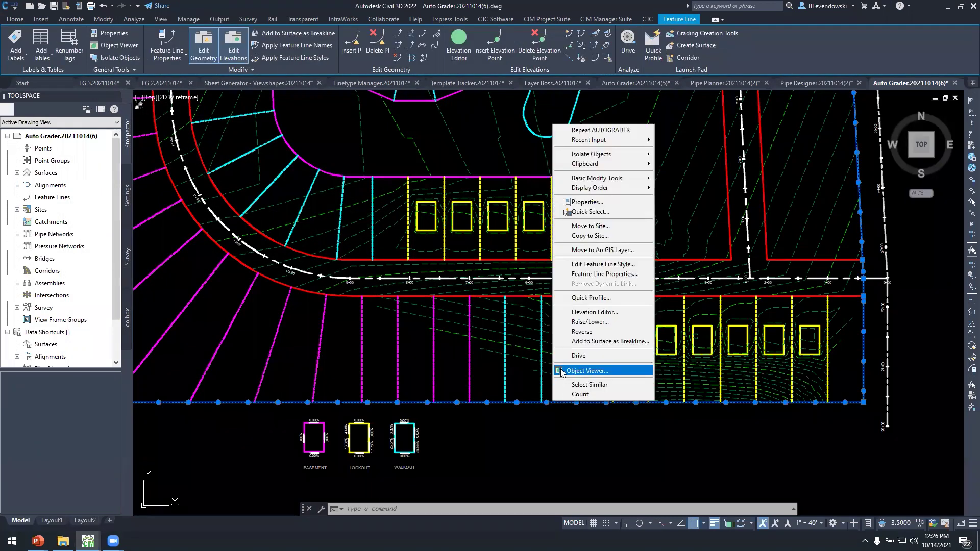
{"action": "left_click", "coordinate": [576, 342]}
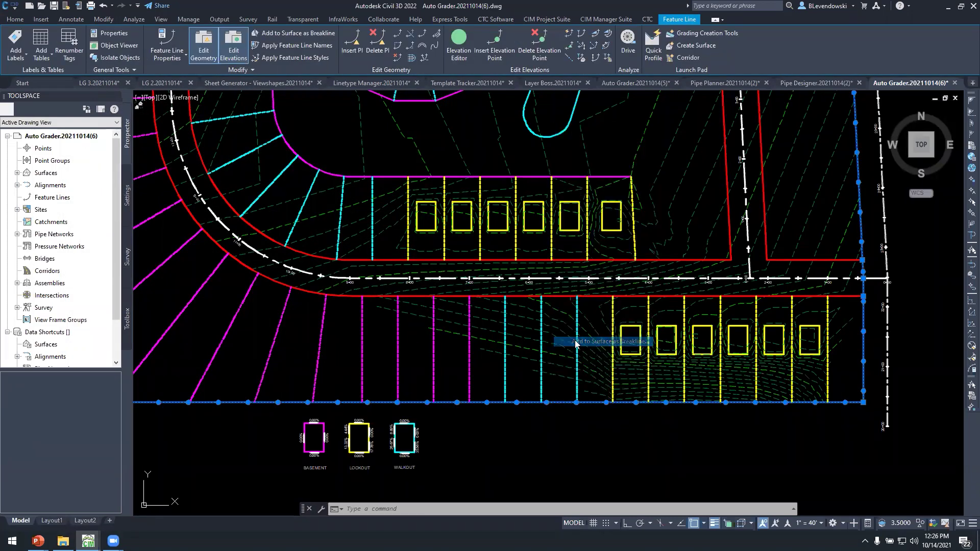
{"action": "left_click", "coordinate": [347, 189]}
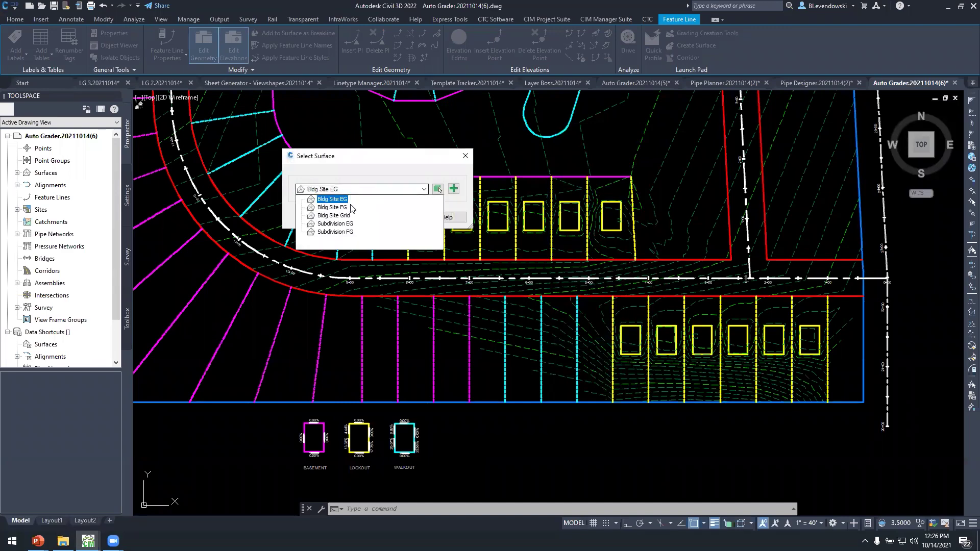
{"action": "left_click", "coordinate": [337, 232]}
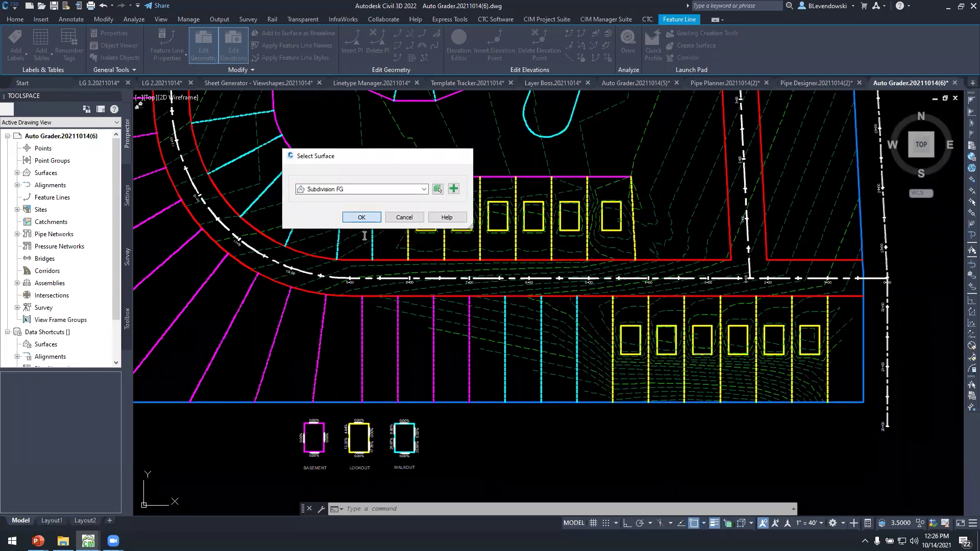
{"action": "left_click", "coordinate": [366, 218]}
{"action": "left_click", "coordinate": [431, 396]}
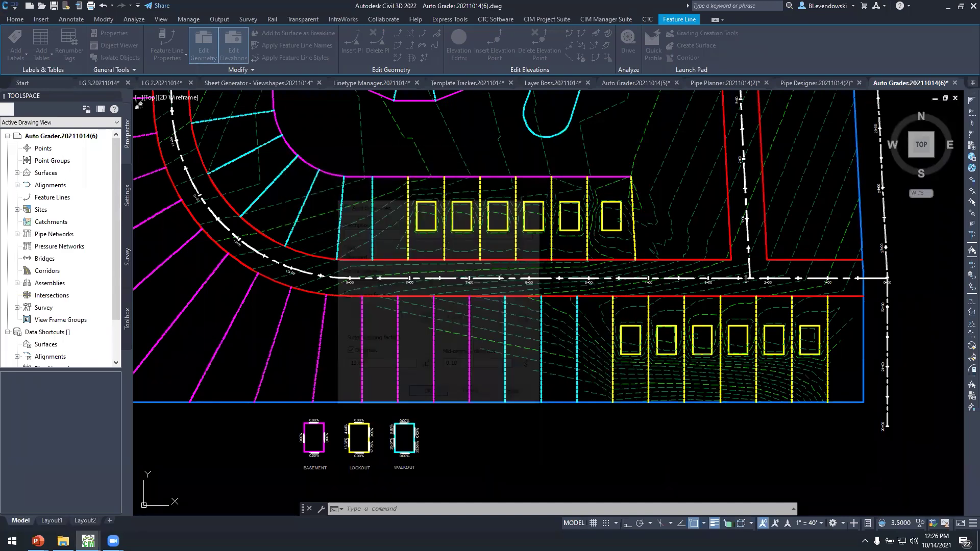
- Examine the regraded contours around the yellow lookout pads south of the road
{"action": "mouse_move", "coordinate": [632, 402]}
{"action": "middle_mouse_down"}
{"action": "mouse_move", "coordinate": [551, 390]}
{"action": "mouse_move", "coordinate": [494, 424]}
{"action": "middle_mouse_up"}
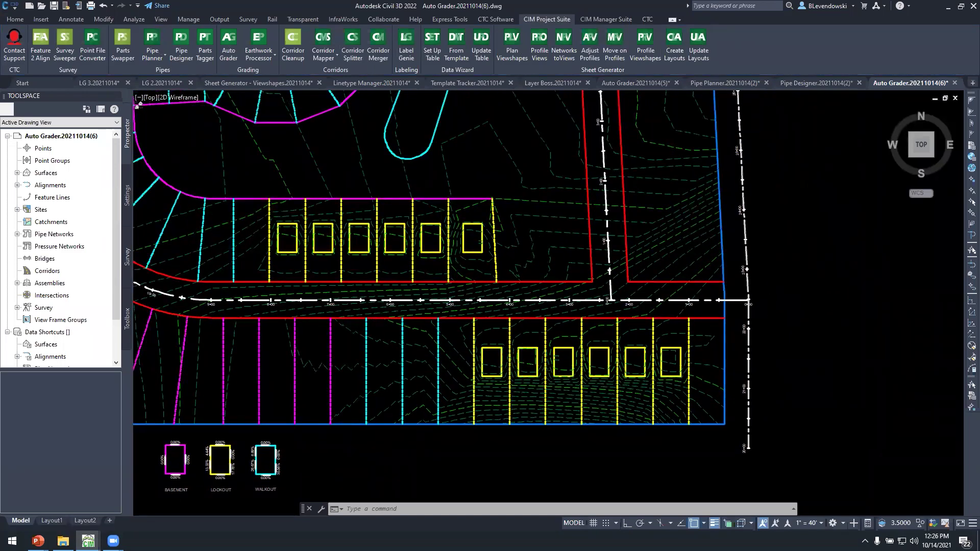
{"action": "scroll", "coordinate": [522, 367], "scroll_direction": "up", "scroll_amount": 4}
{"action": "left_click", "coordinate": [490, 288]}
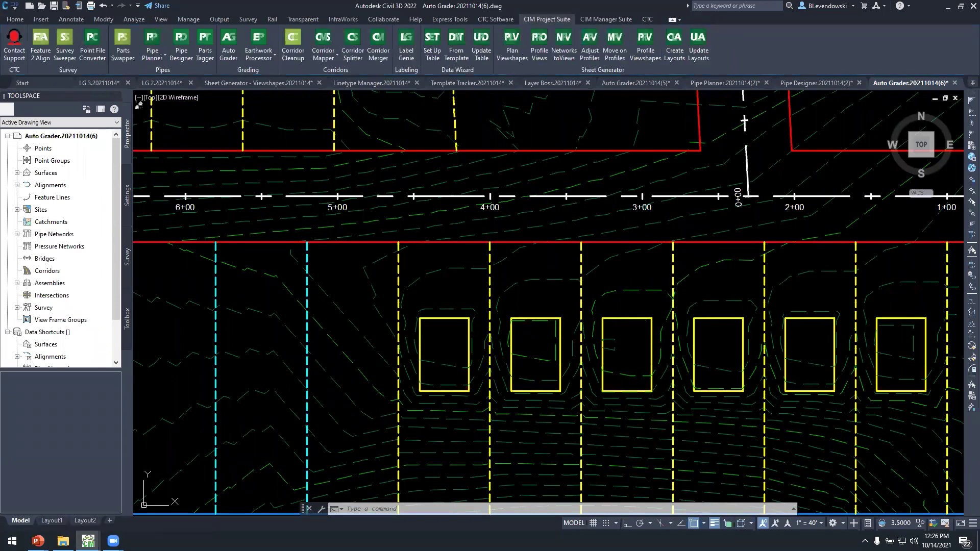
{"action": "key", "text": "Escape"}
{"action": "middle_click_drag", "start_coordinate": [724, 367], "coordinate": [516, 360]}
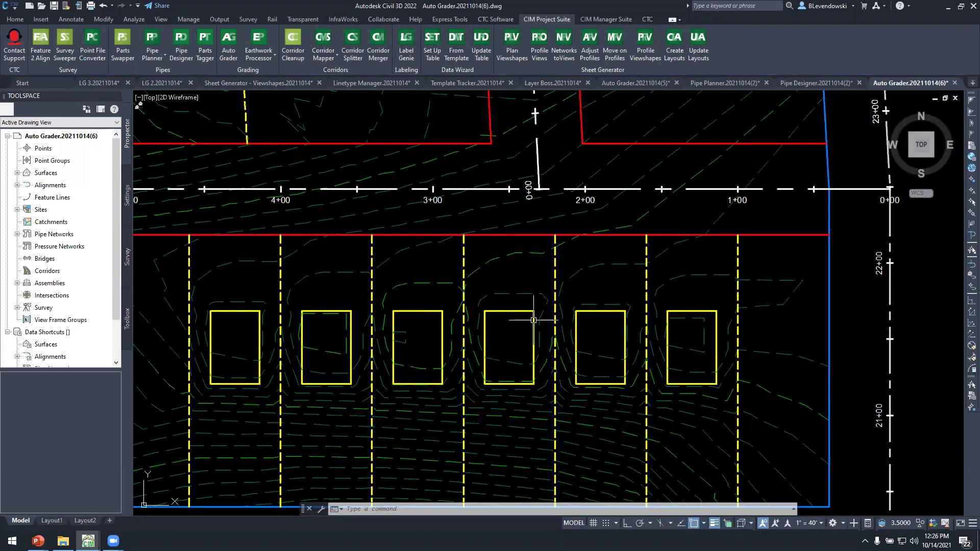
{"action": "scroll", "coordinate": [420, 278], "scroll_direction": "down", "scroll_amount": 2}
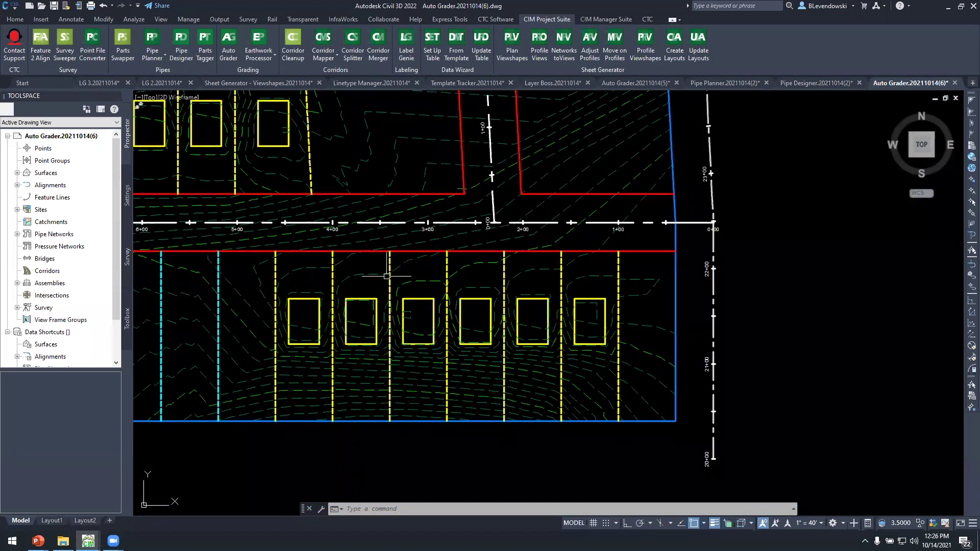
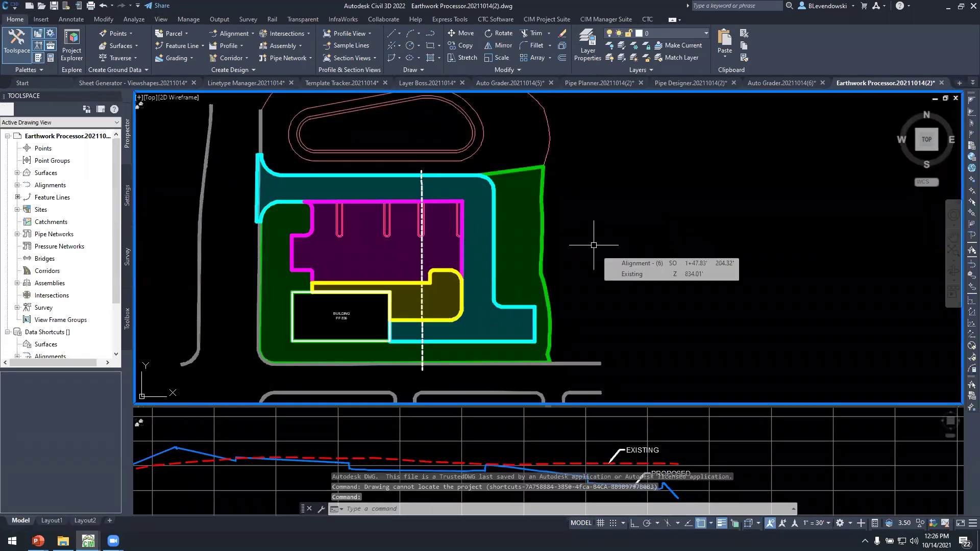
- List the surfaces in the Earthwork Processor drawing and examine the paving, parking and green areas around the building
{"action": "double_click", "coordinate": [46, 173]}
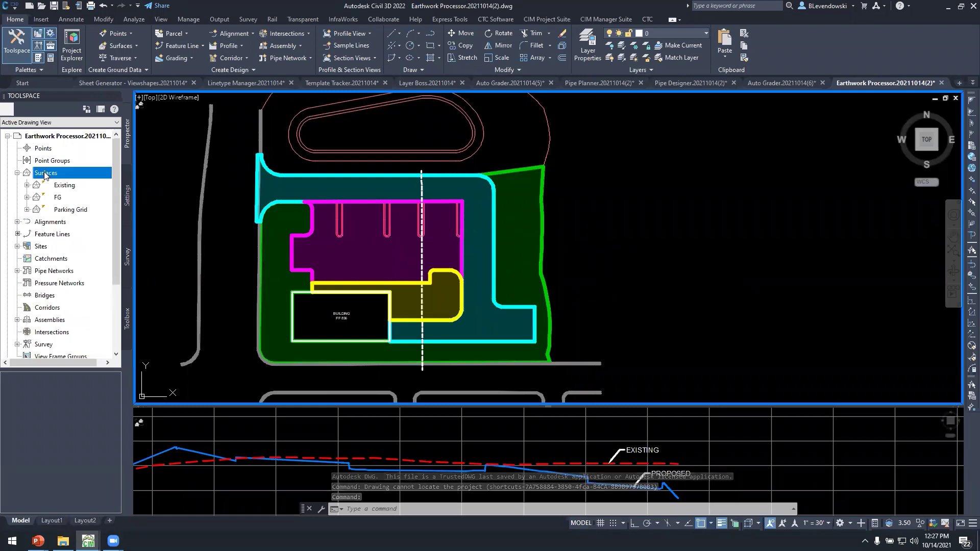
{"action": "left_click", "coordinate": [72, 187]}
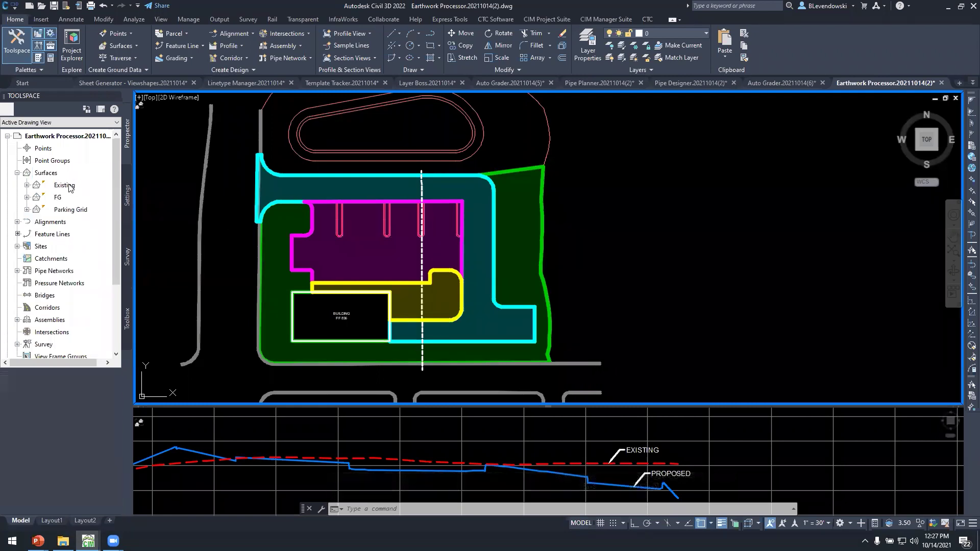
{"action": "left_click", "coordinate": [58, 198]}
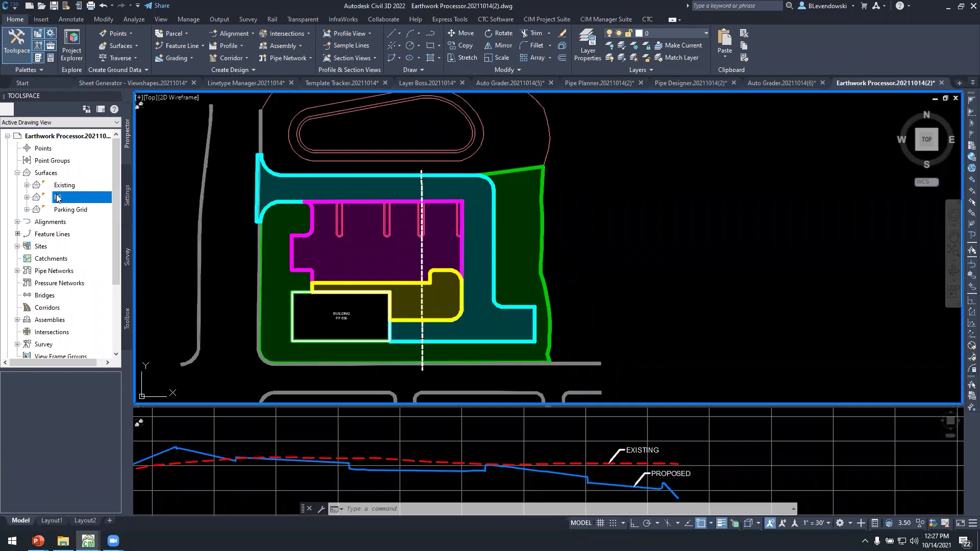
{"action": "left_click", "coordinate": [635, 205]}
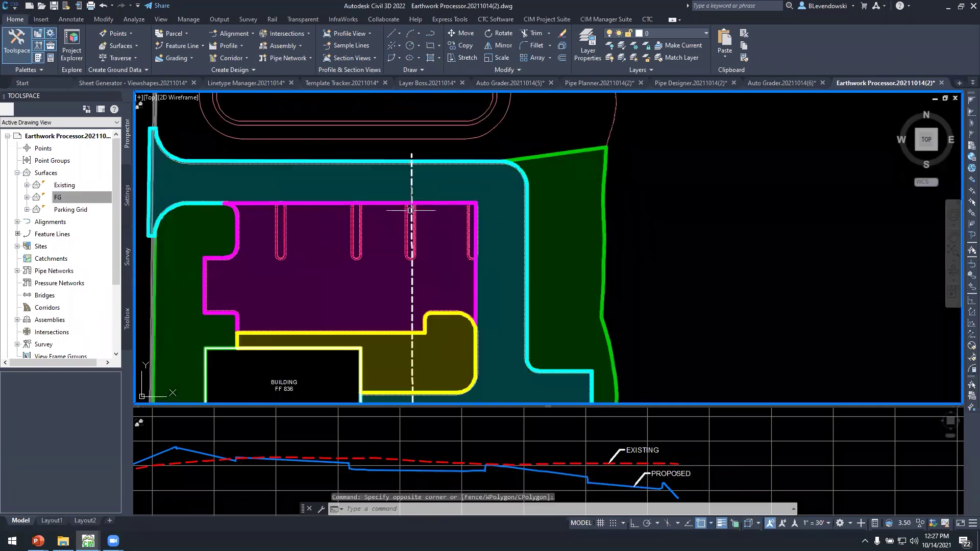
{"action": "middle_click_drag", "start_coordinate": [331, 193], "coordinate": [380, 193]}
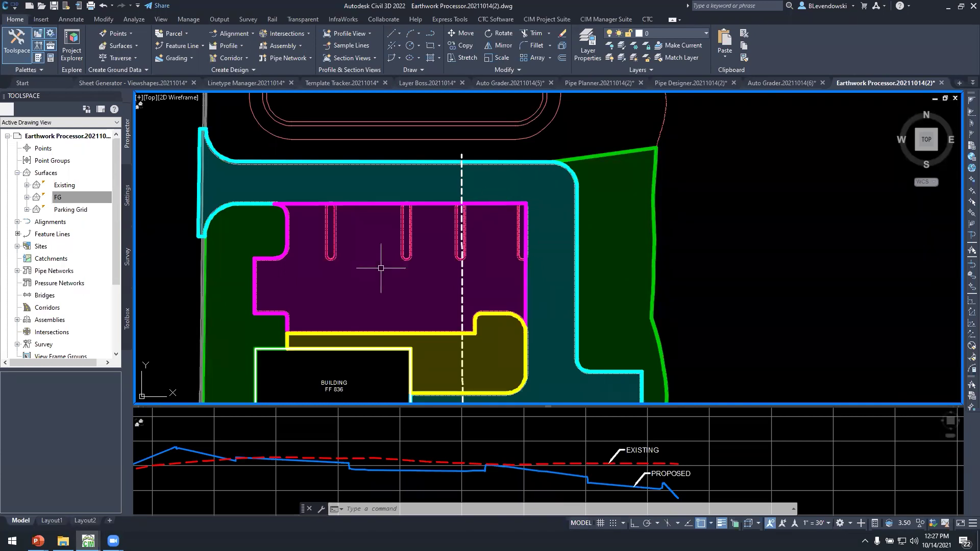
{"action": "middle_click_drag", "start_coordinate": [409, 272], "coordinate": [400, 230]}
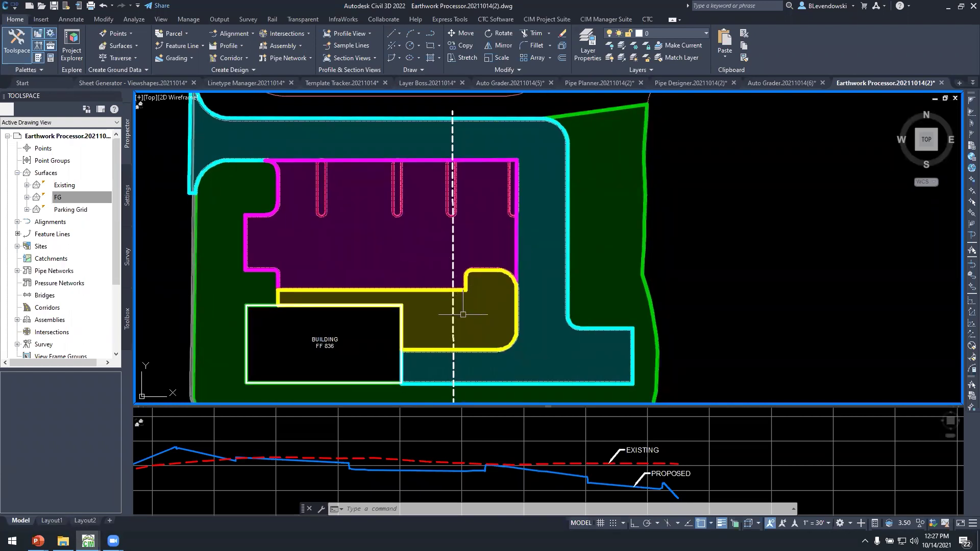
{"action": "mouse_move", "coordinate": [468, 306]}
{"action": "middle_mouse_down"}
{"action": "mouse_move", "coordinate": [475, 313]}
{"action": "mouse_move", "coordinate": [462, 324]}
{"action": "middle_mouse_up"}
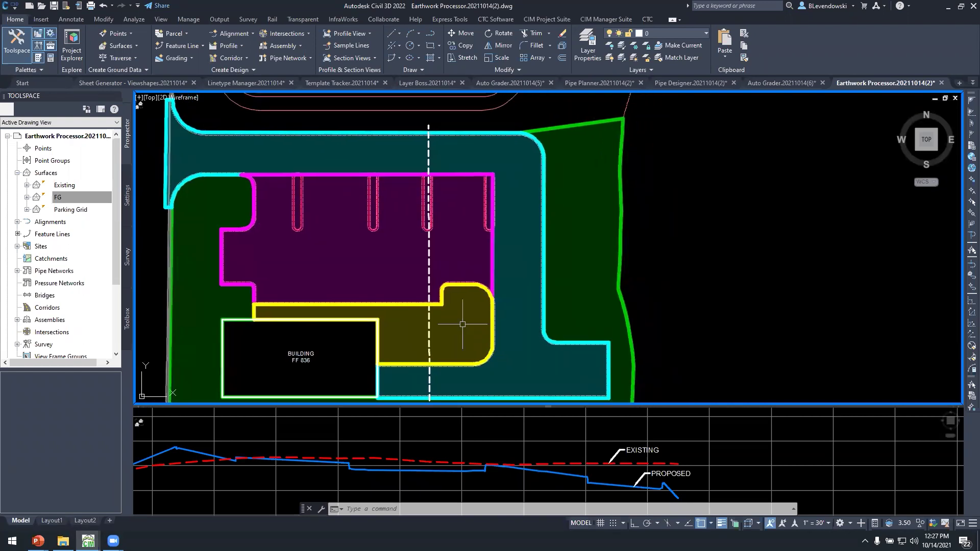
{"action": "mouse_move", "coordinate": [462, 324]}
{"action": "mouse_move", "coordinate": [522, 115]}
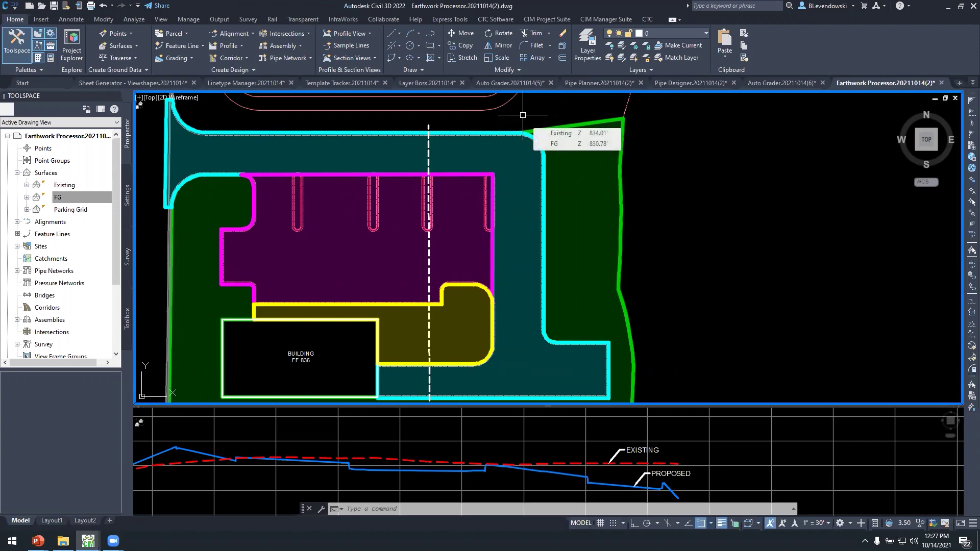
- Switch to the Auto Grader.20211014(5) drawing and examine the dashed walkway between the building and the red curb line
{"action": "left_click", "coordinate": [509, 83]}
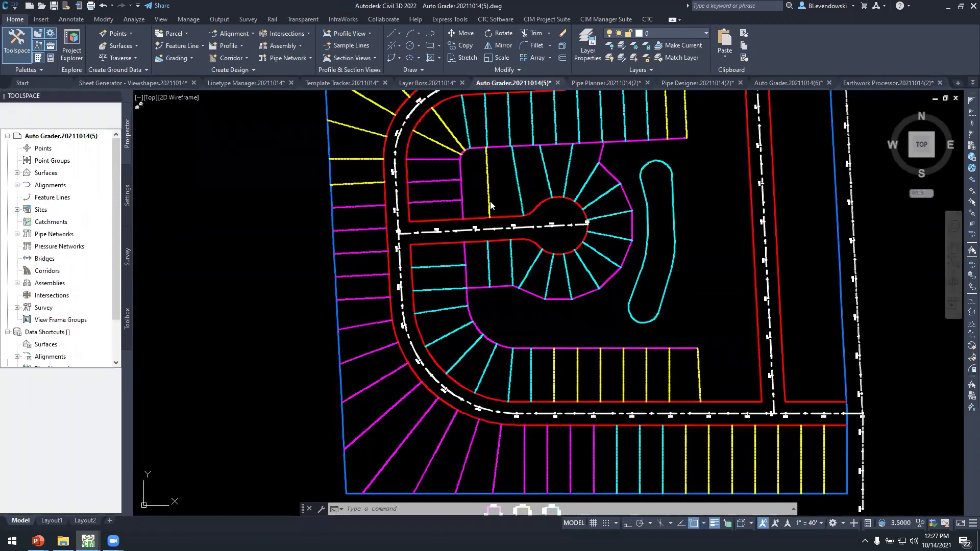
{"action": "mouse_move", "coordinate": [744, 288]}
{"action": "middle_mouse_down"}
{"action": "mouse_move", "coordinate": [389, 234]}
{"action": "mouse_move", "coordinate": [81, 223]}
{"action": "middle_mouse_up"}
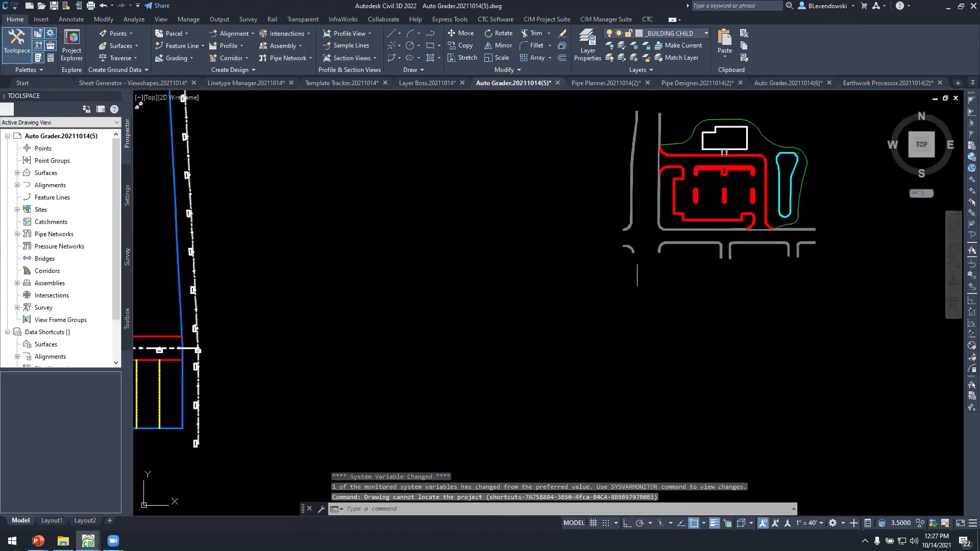
{"action": "middle_click_drag", "start_coordinate": [636, 275], "coordinate": [327, 429]}
{"action": "scroll", "coordinate": [407, 317], "scroll_direction": "up", "scroll_amount": 7}
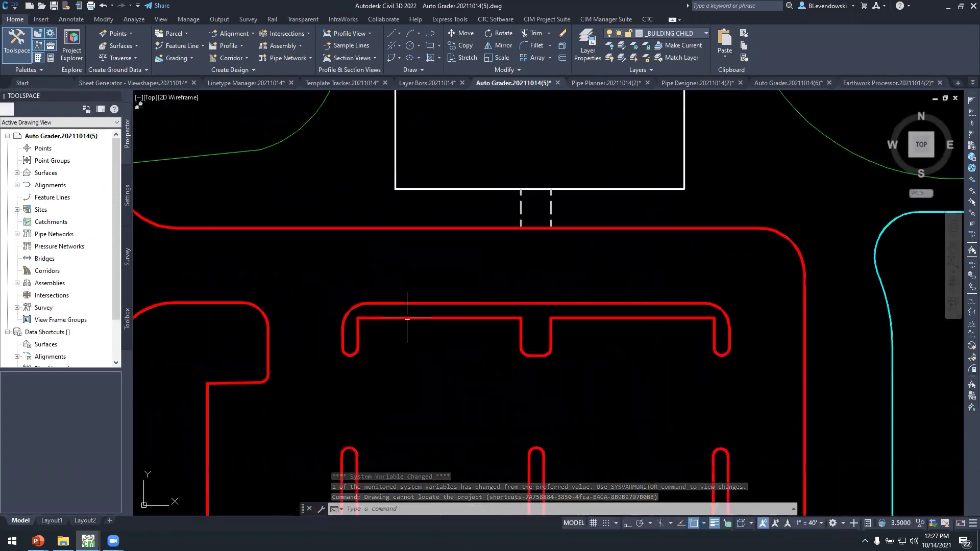
{"action": "scroll", "coordinate": [507, 284], "scroll_direction": "down", "scroll_amount": 4}
{"action": "scroll", "coordinate": [534, 285], "scroll_direction": "up", "scroll_amount": 2}
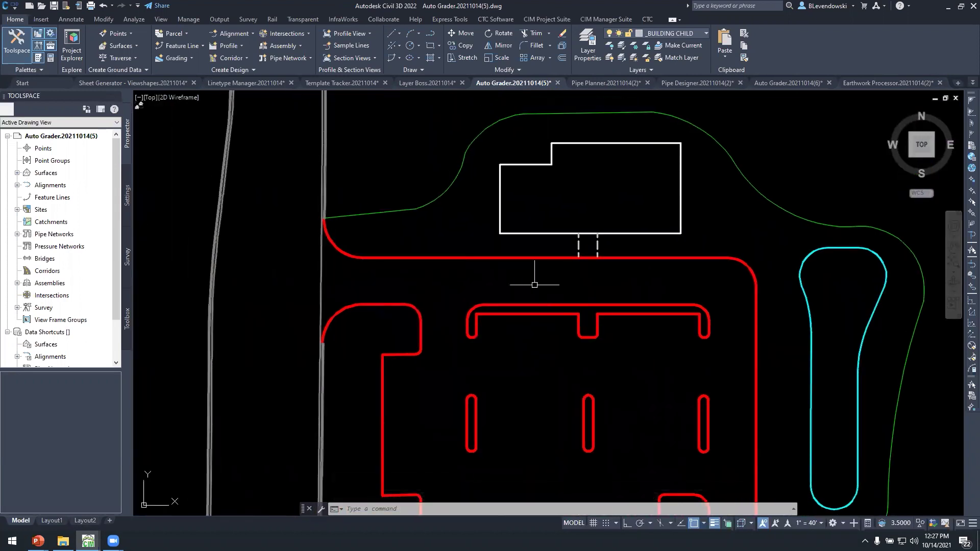
{"action": "middle_click_drag", "start_coordinate": [534, 284], "coordinate": [474, 278]}
{"action": "scroll", "coordinate": [477, 286], "scroll_direction": "up", "scroll_amount": 4}
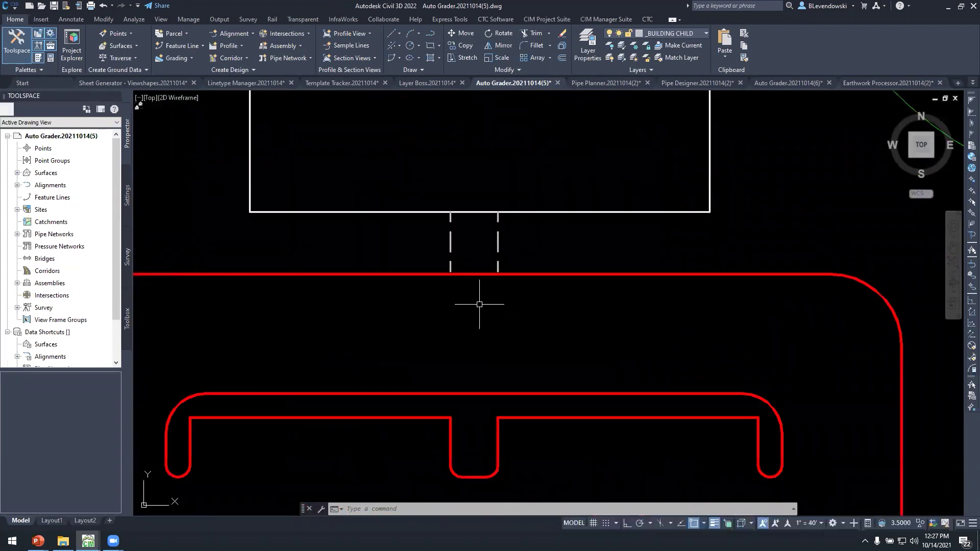
{"action": "middle_click_drag", "start_coordinate": [480, 250], "coordinate": [445, 277]}
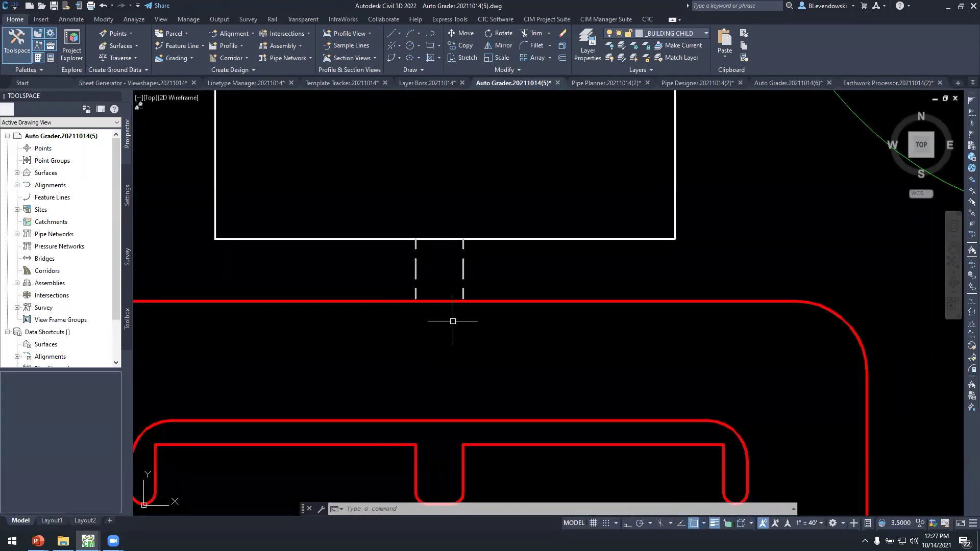
{"action": "scroll", "coordinate": [420, 312], "scroll_direction": "up", "scroll_amount": 2}
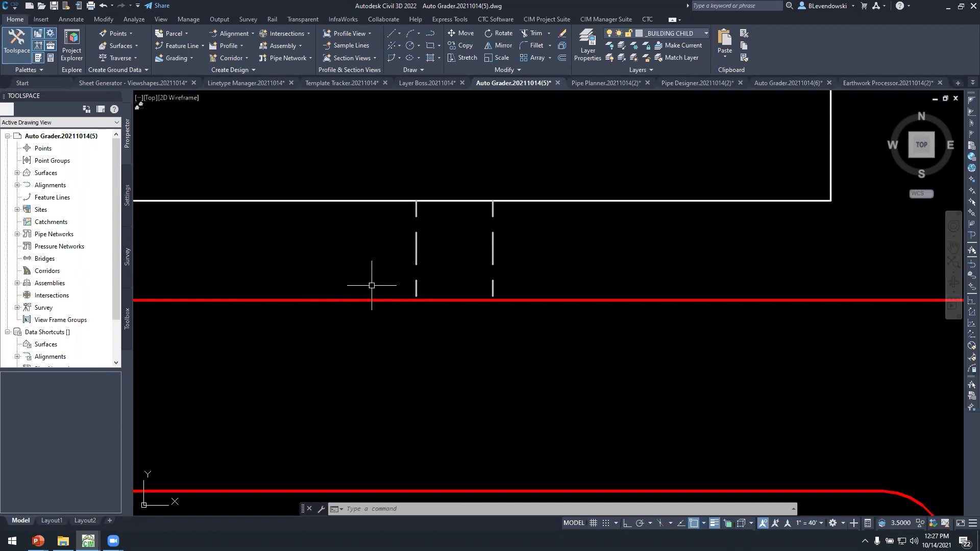
- Examine the red curb feature line in front of the building and around the parking lot, then clear its selection
{"action": "scroll", "coordinate": [396, 279], "scroll_direction": "down", "scroll_amount": 4}
{"action": "middle_click_drag", "start_coordinate": [400, 280], "coordinate": [552, 290]}
{"action": "left_click", "coordinate": [427, 274]}
{"action": "left_click", "coordinate": [391, 306]}
{"action": "middle_click_drag", "start_coordinate": [431, 301], "coordinate": [384, 319]}
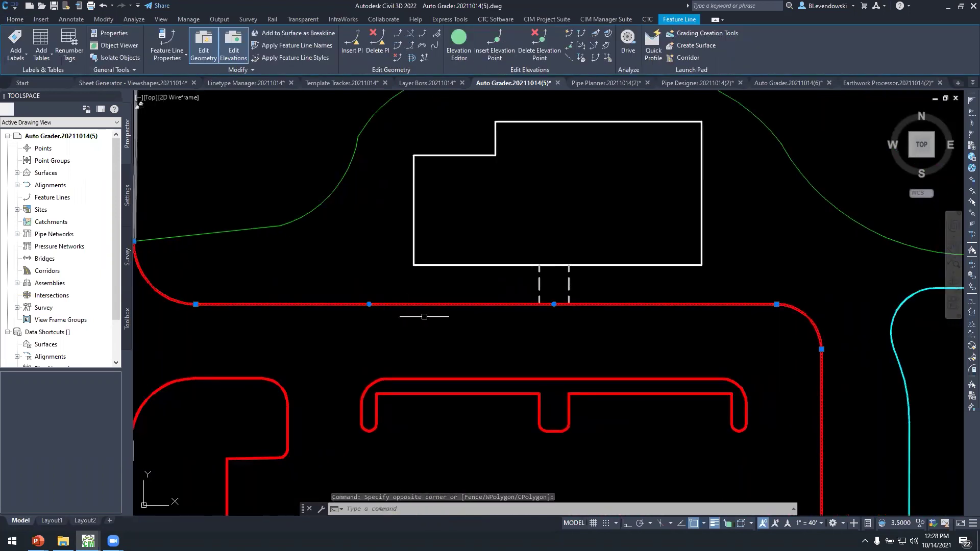
{"action": "middle_click_drag", "start_coordinate": [808, 362], "coordinate": [573, 345]}
{"action": "scroll", "coordinate": [542, 319], "scroll_direction": "up", "scroll_amount": 2}
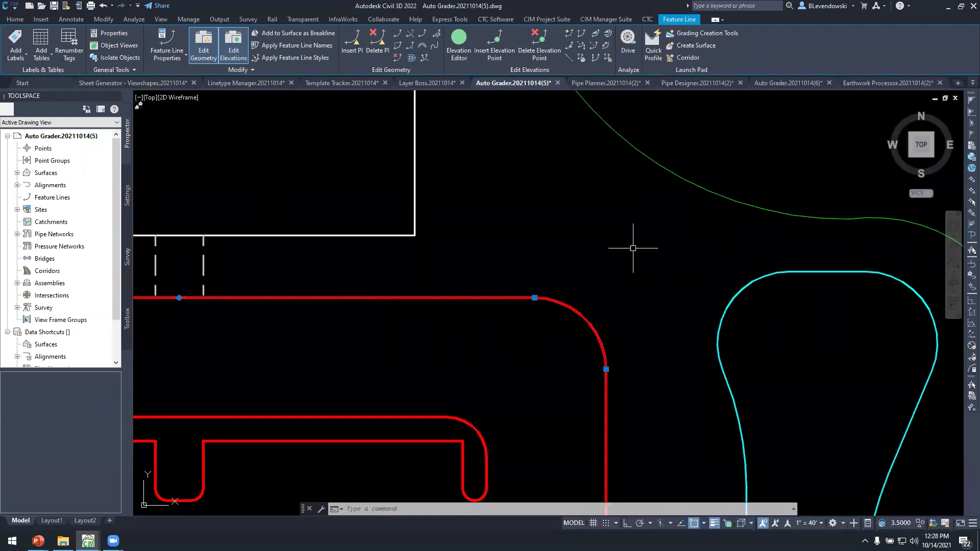
{"action": "middle_click_drag", "start_coordinate": [494, 237], "coordinate": [593, 248]}
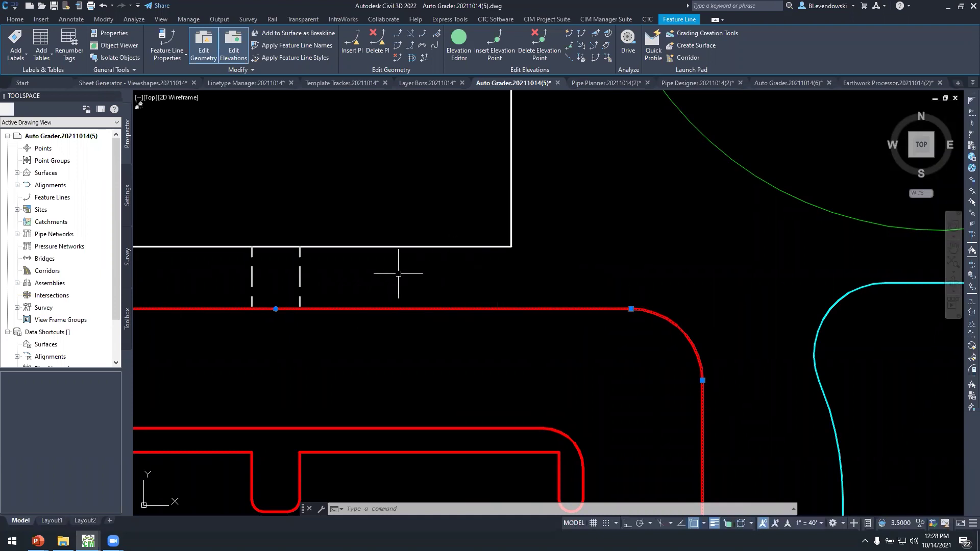
{"action": "mouse_move", "coordinate": [376, 278]}
{"action": "middle_mouse_down"}
{"action": "mouse_move", "coordinate": [562, 292]}
{"action": "mouse_move", "coordinate": [648, 315]}
{"action": "middle_mouse_up"}
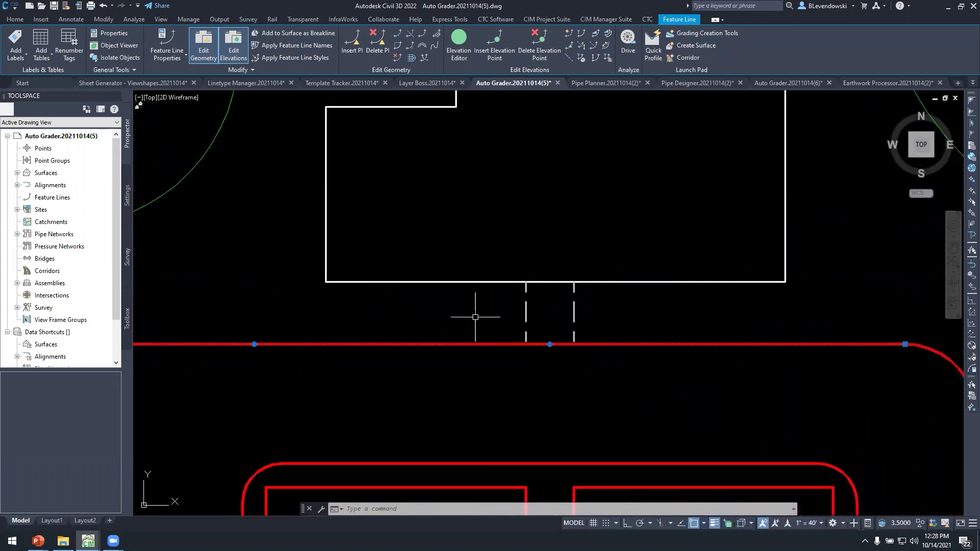
{"action": "key", "text": "Escape"}
{"action": "key", "text": "Escape"}
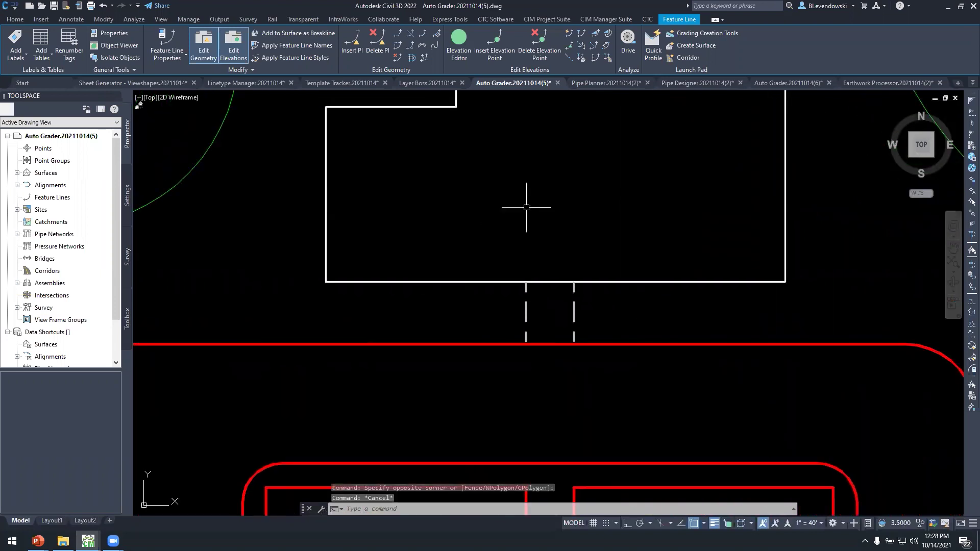
- Switch to the Earthwork Processor drawing and examine where the cyan, magenta and green region boundaries meet near the site entrance
{"action": "left_click", "coordinate": [892, 82]}
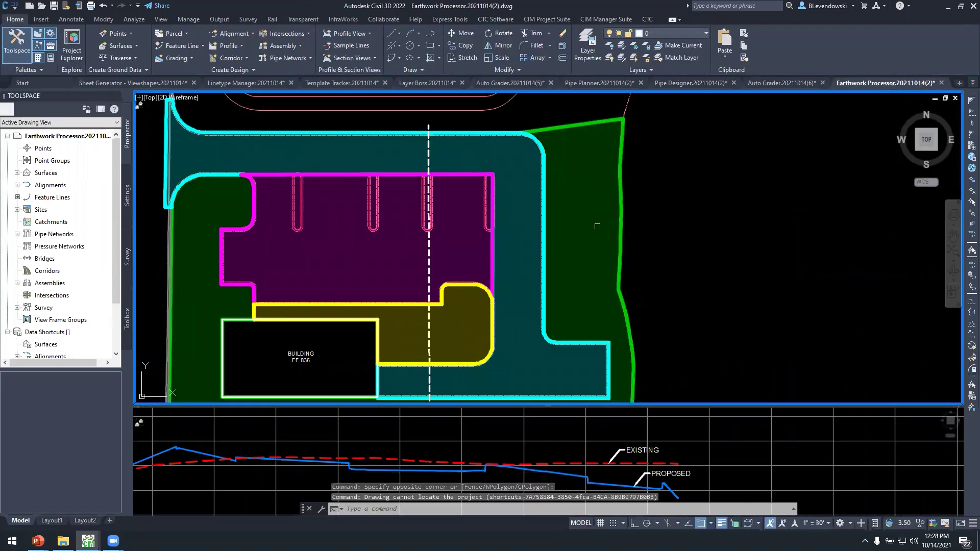
{"action": "mouse_move", "coordinate": [690, 245]}
{"action": "middle_mouse_down"}
{"action": "mouse_move", "coordinate": [737, 243]}
{"action": "mouse_move", "coordinate": [712, 240]}
{"action": "middle_mouse_up"}
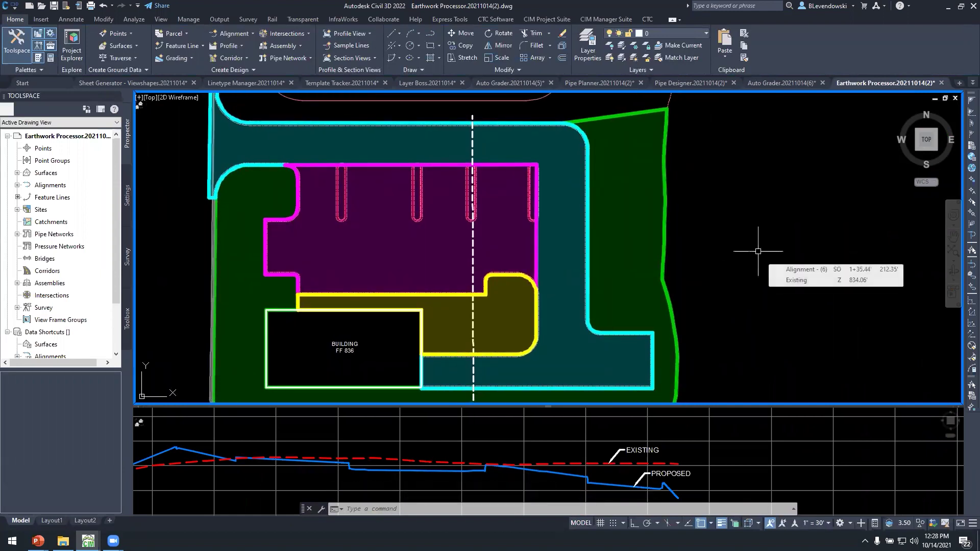
{"action": "middle_click_drag", "start_coordinate": [754, 257], "coordinate": [715, 237]}
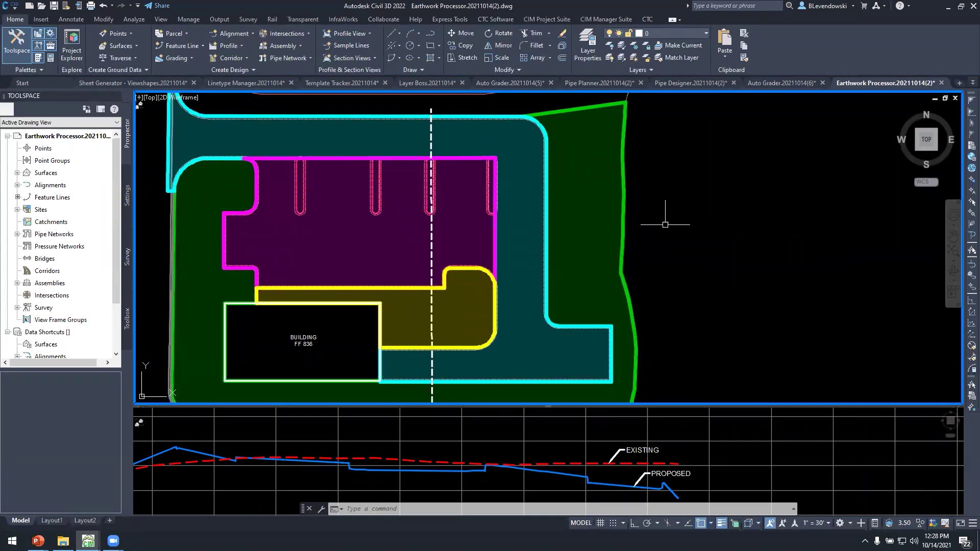
{"action": "middle_click_drag", "start_coordinate": [250, 160], "coordinate": [301, 204]}
{"action": "scroll", "coordinate": [286, 192], "scroll_direction": "up", "scroll_amount": 6}
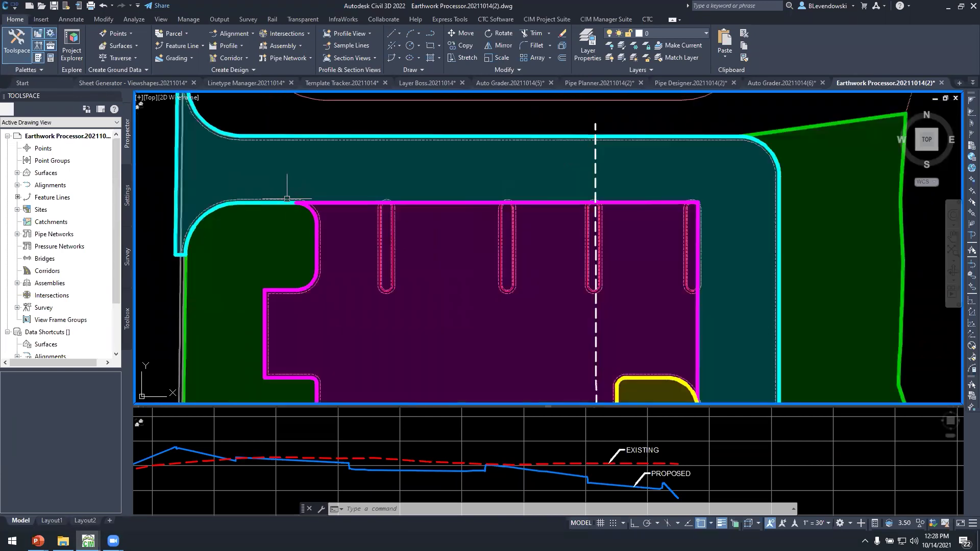
{"action": "scroll", "coordinate": [431, 260], "scroll_direction": "down", "scroll_amount": 4}
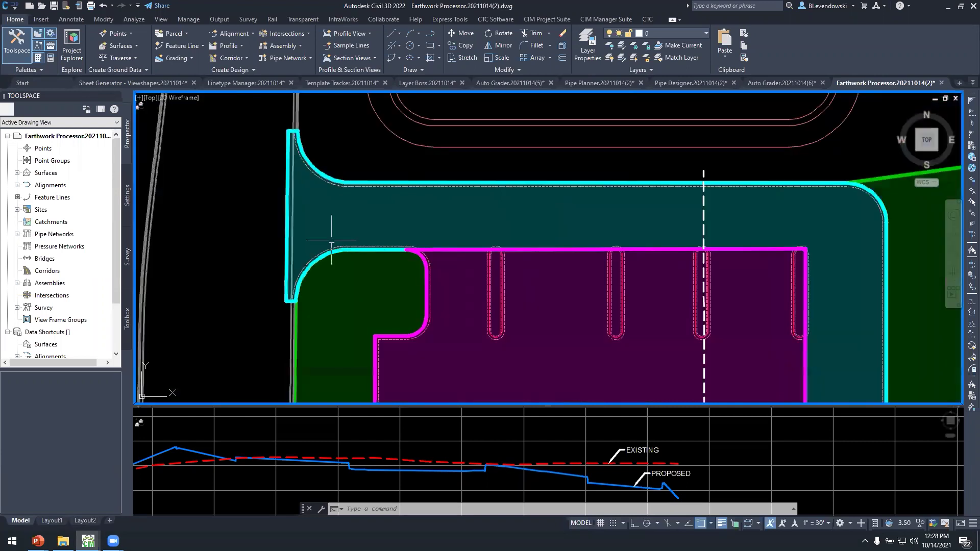
{"action": "middle_click_drag", "start_coordinate": [750, 243], "coordinate": [627, 197]}
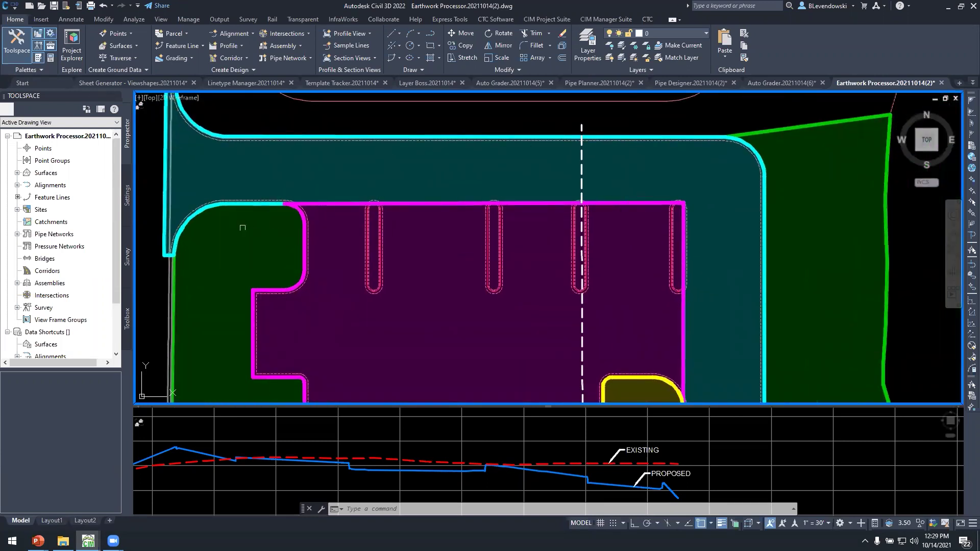
{"action": "middle_click_drag", "start_coordinate": [289, 175], "coordinate": [276, 187]}
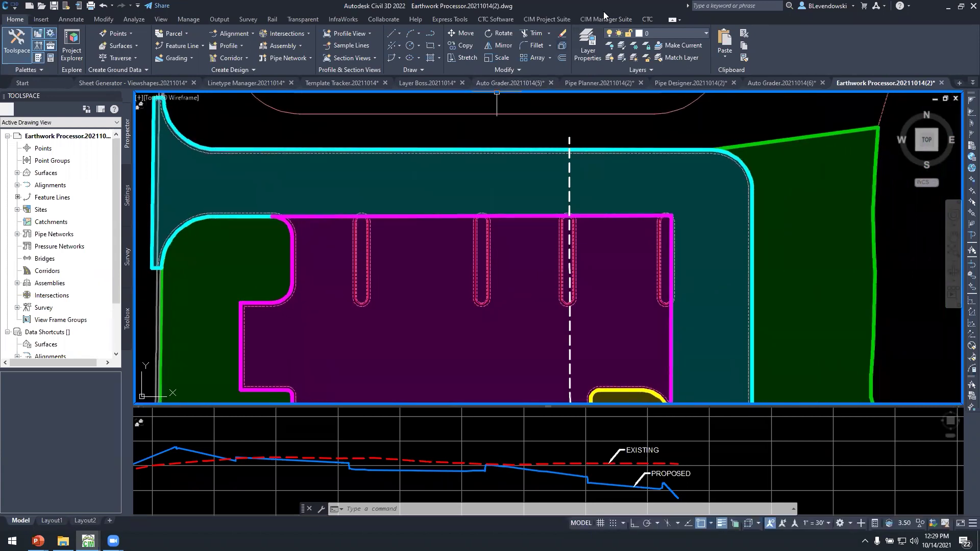
{"action": "left_click", "coordinate": [541, 19]}
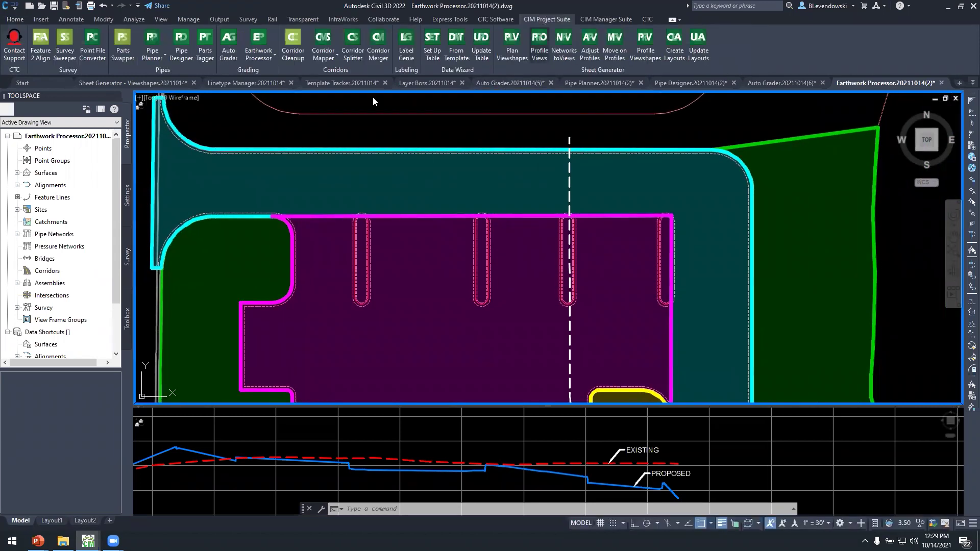
{"action": "left_click", "coordinate": [256, 57]}
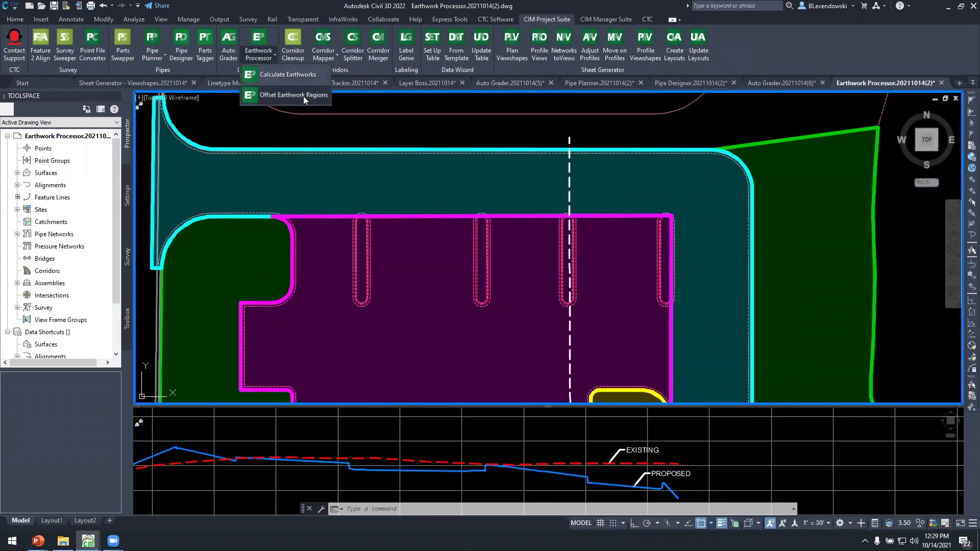
{"action": "left_click", "coordinate": [296, 126]}
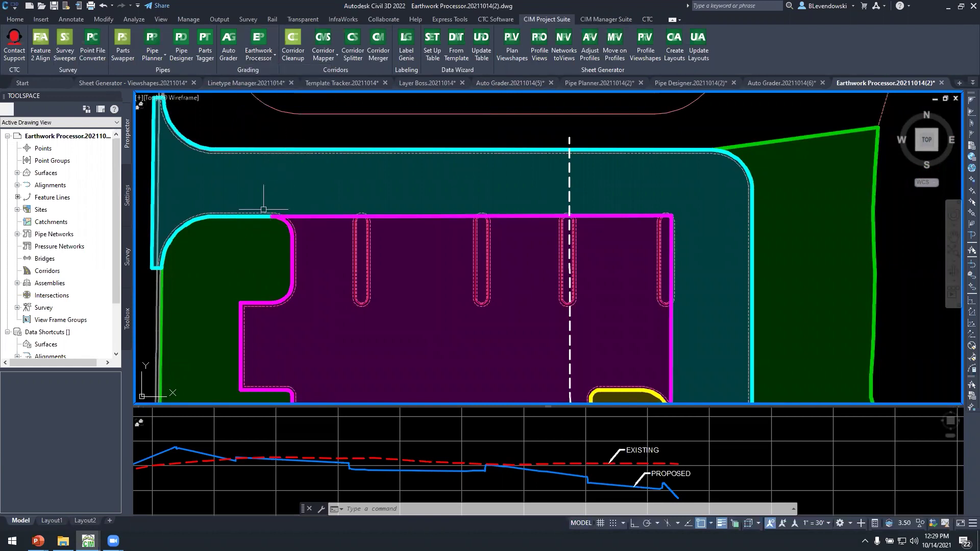
{"action": "scroll", "coordinate": [264, 209], "scroll_direction": "up", "scroll_amount": 3}
{"action": "scroll", "coordinate": [357, 183], "scroll_direction": "up", "scroll_amount": 2}
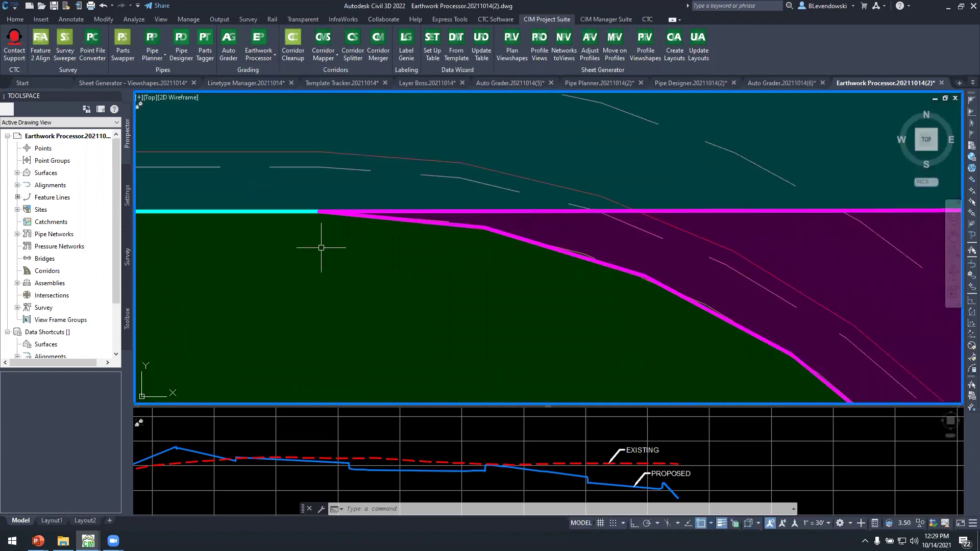
{"action": "scroll", "coordinate": [321, 248], "scroll_direction": "down", "scroll_amount": 3}
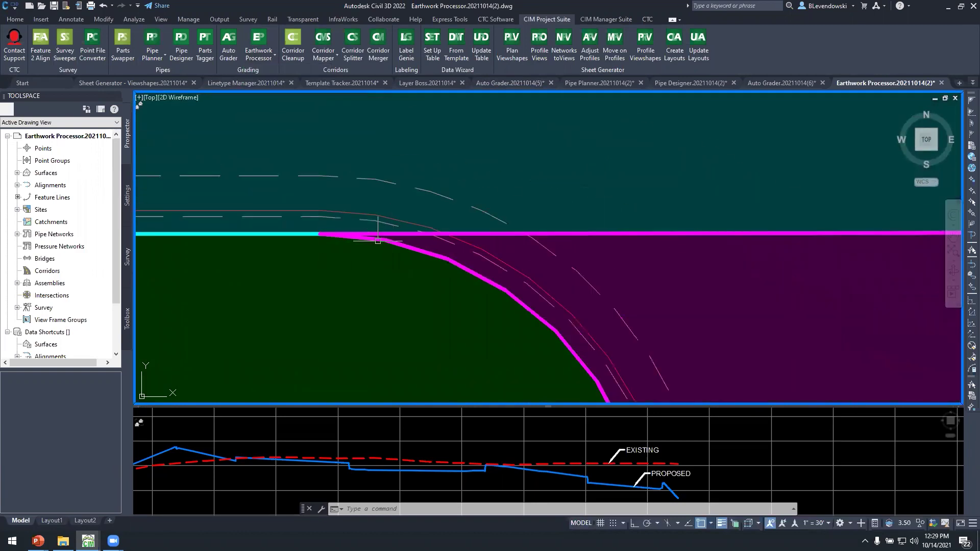
- Offset the earthwork regions on the erwk* layers inward by 0.1, deleting the existing entities
{"action": "left_click", "coordinate": [260, 65]}
{"action": "left_click", "coordinate": [281, 95]}
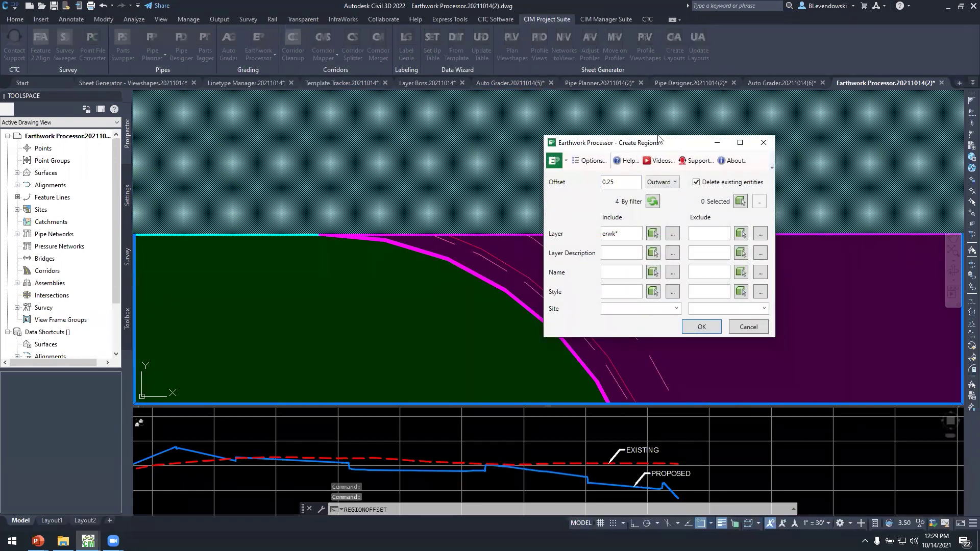
{"action": "left_click_drag", "start_coordinate": [646, 148], "coordinate": [506, 141]}
{"action": "type", "text": "0.1"}
{"action": "key", "text": "Tab"}
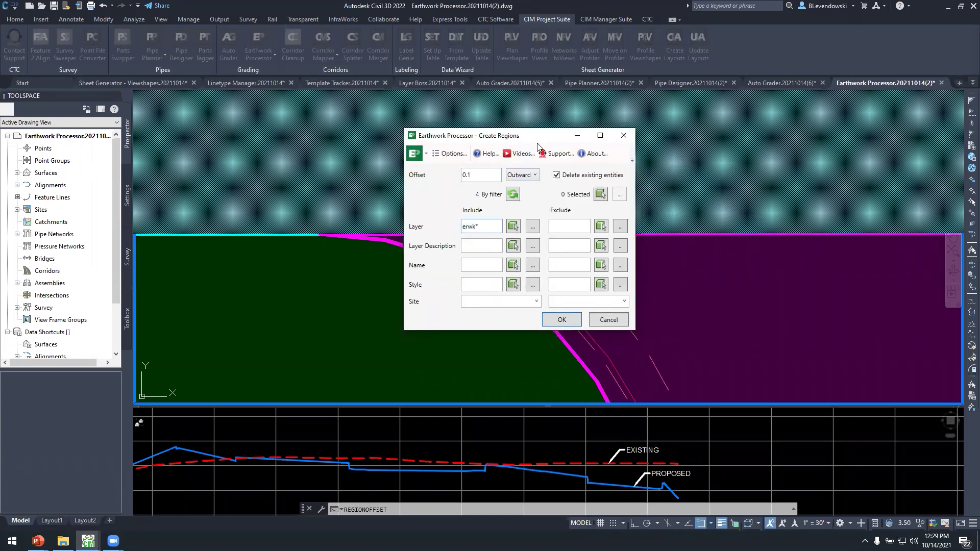
{"action": "left_click", "coordinate": [533, 174]}
{"action": "left_click", "coordinate": [518, 207]}
{"action": "left_click_drag", "start_coordinate": [542, 137], "coordinate": [690, 73]}
{"action": "left_click", "coordinate": [707, 254]}
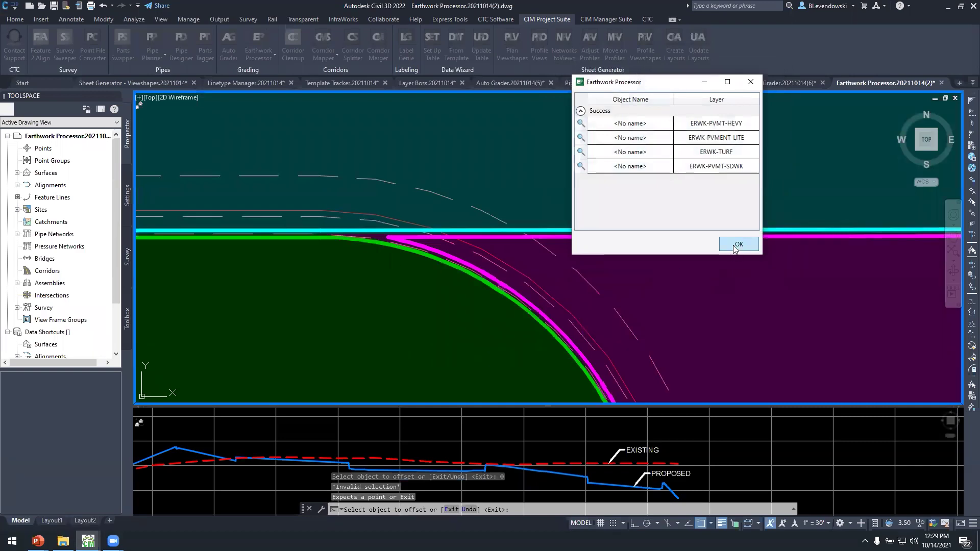
{"action": "left_click", "coordinate": [735, 248]}
- Examine the gaps between the offset region boundaries at the parking lot corner and across the site
{"action": "scroll", "coordinate": [381, 238], "scroll_direction": "up", "scroll_amount": 5}
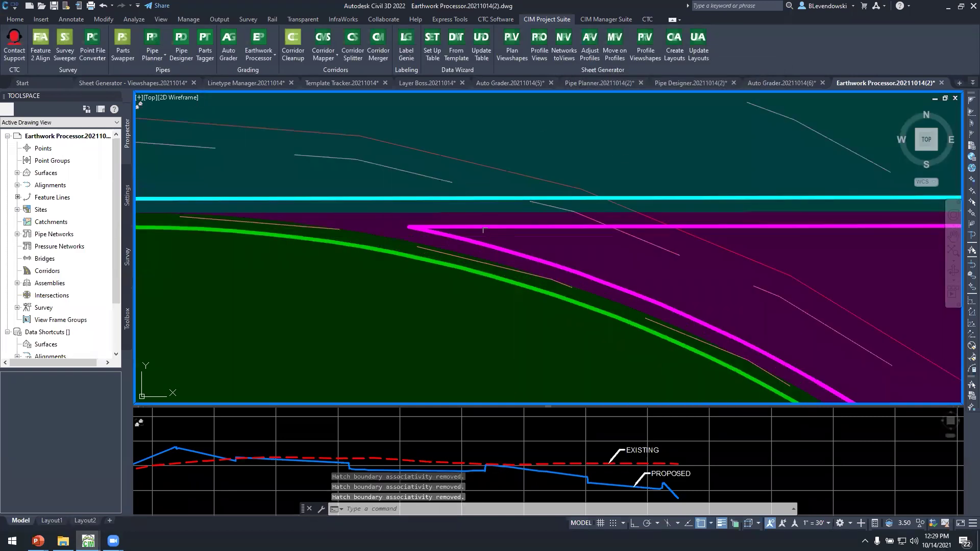
{"action": "scroll", "coordinate": [459, 225], "scroll_direction": "down", "scroll_amount": 5}
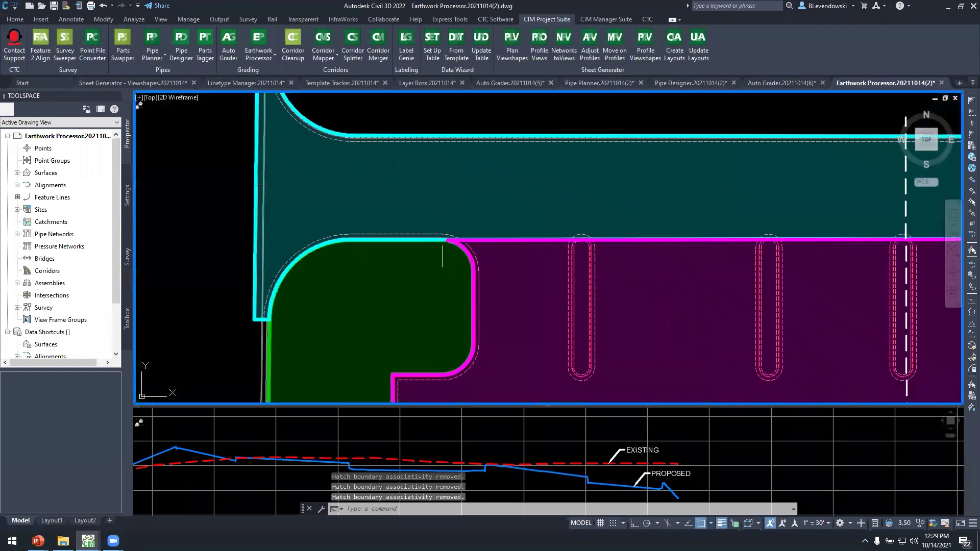
{"action": "scroll", "coordinate": [443, 255], "scroll_direction": "down", "scroll_amount": 5}
{"action": "mouse_move", "coordinate": [494, 249]}
{"action": "middle_mouse_down"}
{"action": "mouse_move", "coordinate": [385, 246]}
{"action": "mouse_move", "coordinate": [394, 252]}
{"action": "middle_mouse_up"}
{"action": "key", "text": "Escape"}
{"action": "key", "text": "Escape"}
{"action": "scroll", "coordinate": [348, 251], "scroll_direction": "up", "scroll_amount": 6}
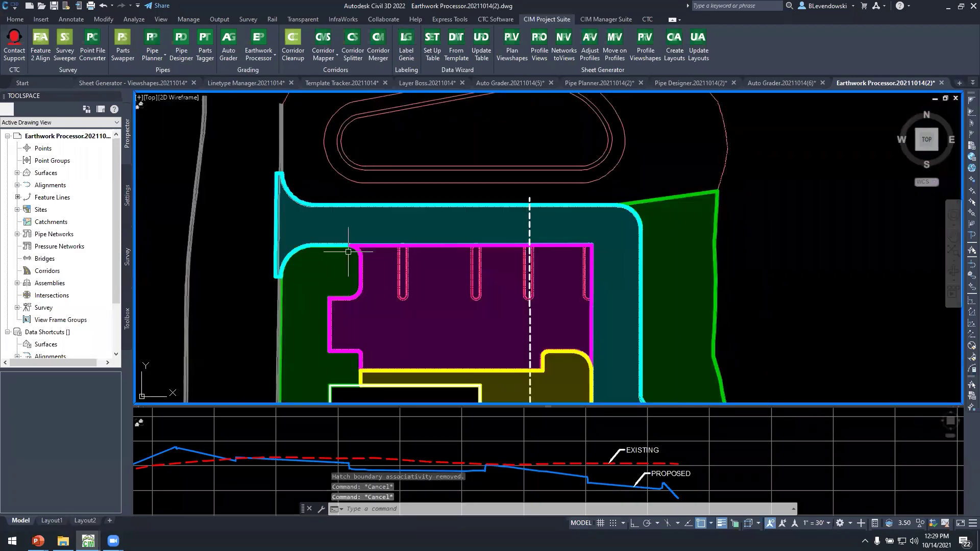
{"action": "scroll", "coordinate": [349, 253], "scroll_direction": "down", "scroll_amount": 2}
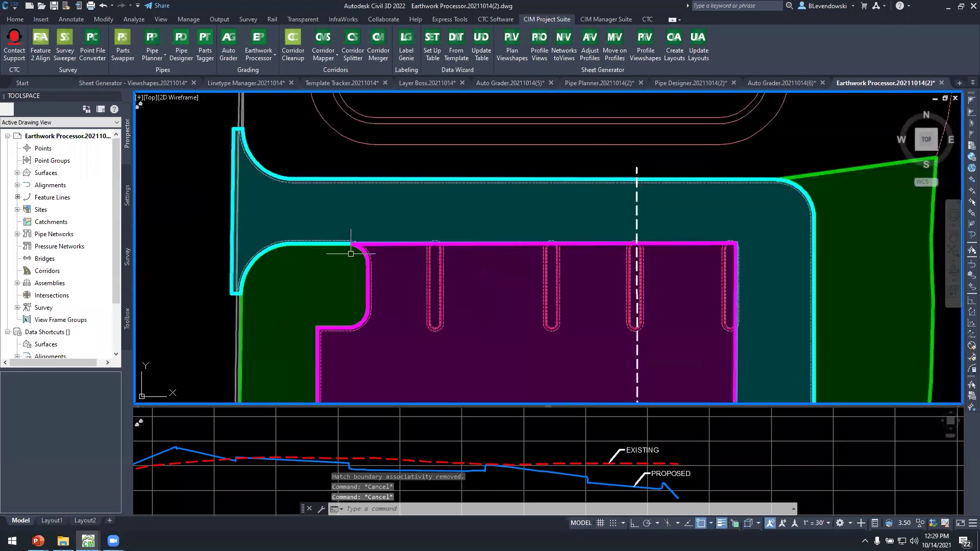
{"action": "middle_click_drag", "start_coordinate": [368, 161], "coordinate": [324, 163]}
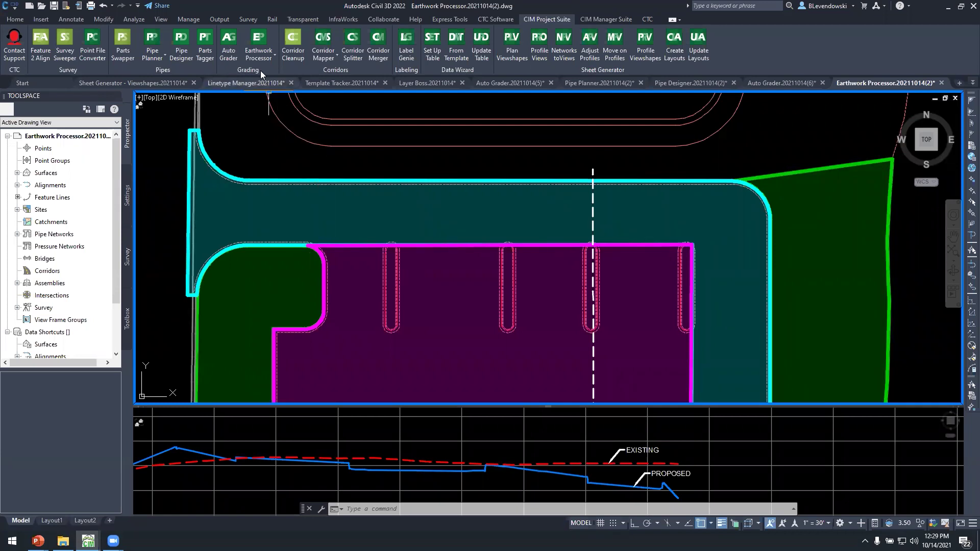
- Add an earthwork calculation set with FG as the proposed surface and Existing as the existing surface
{"action": "left_click", "coordinate": [258, 58]}
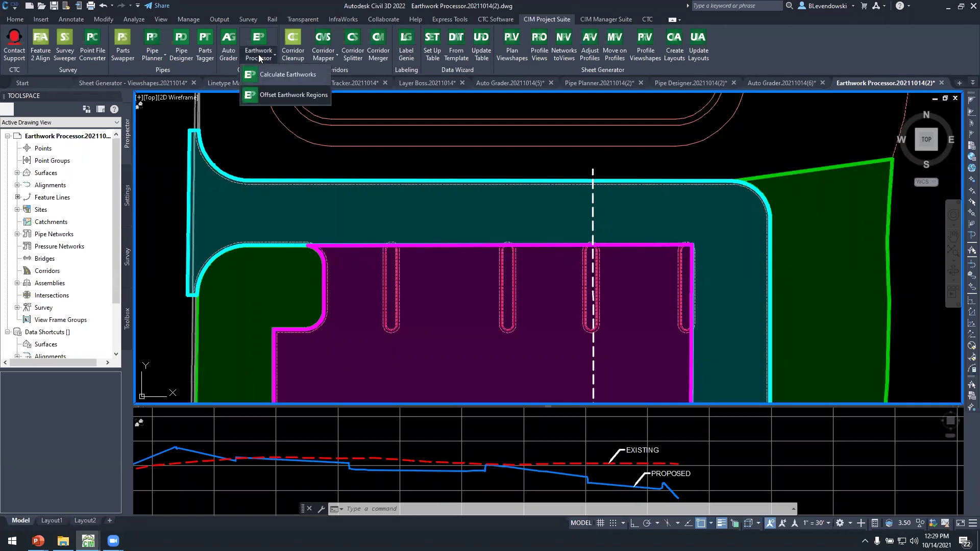
{"action": "left_click", "coordinate": [278, 74]}
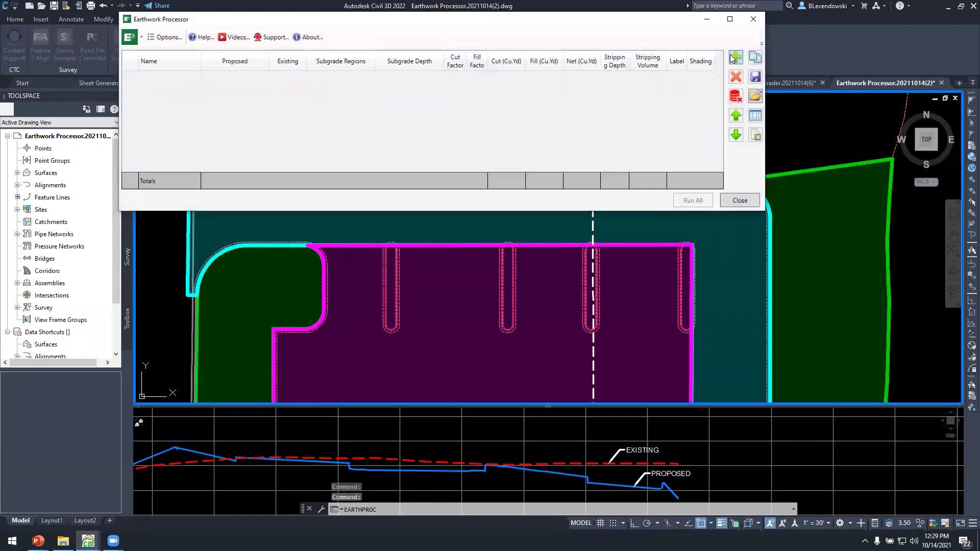
{"action": "left_click", "coordinate": [733, 57]}
{"action": "left_click", "coordinate": [261, 79]}
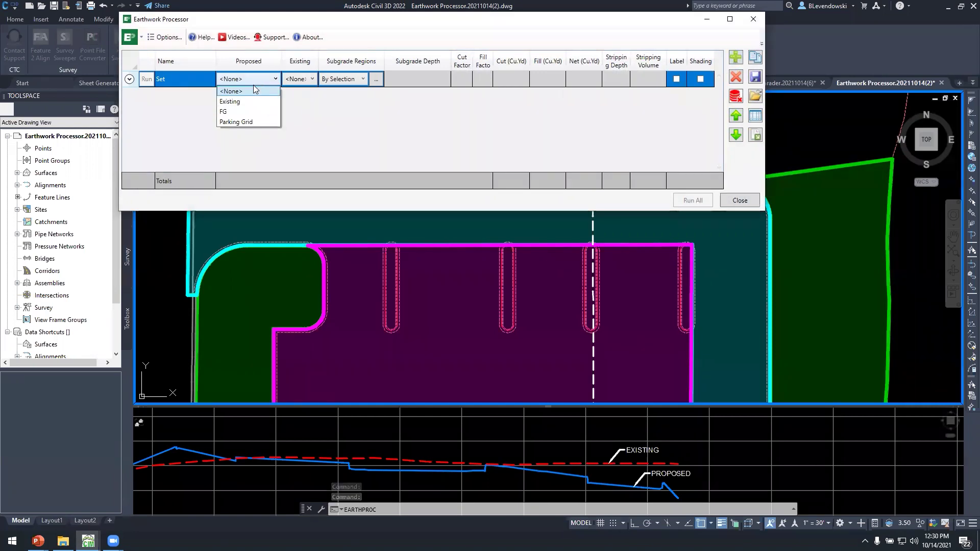
{"action": "left_click", "coordinate": [232, 112]}
{"action": "left_click", "coordinate": [299, 79]}
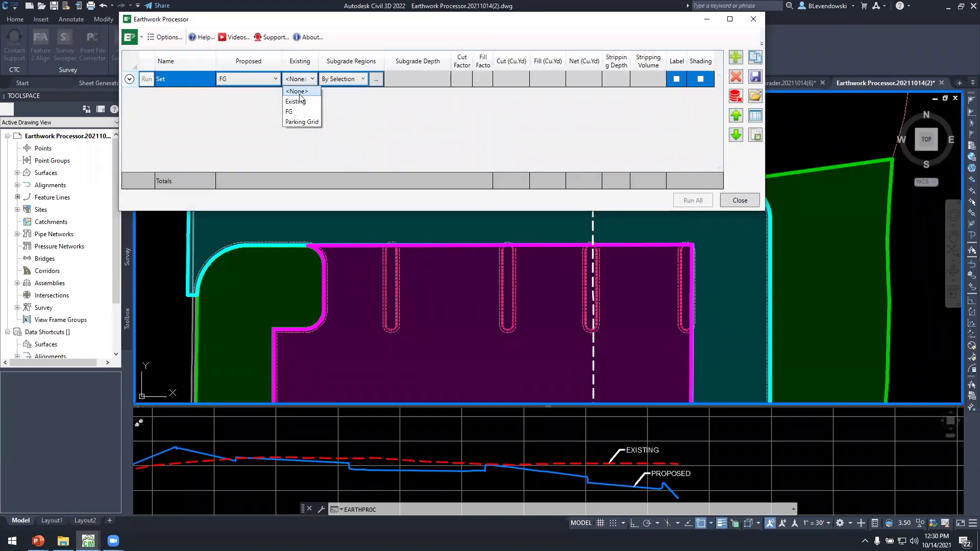
{"action": "left_click", "coordinate": [296, 102]}
- Define the set's subgrade regions by filter, including the layers that match ERWK*
{"action": "left_click", "coordinate": [355, 82]}
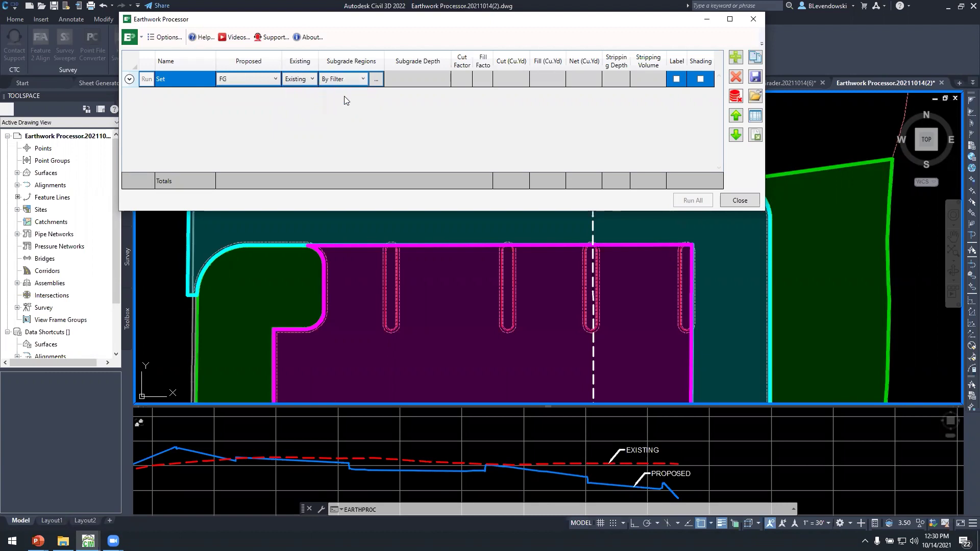
{"action": "left_click", "coordinate": [377, 80]}
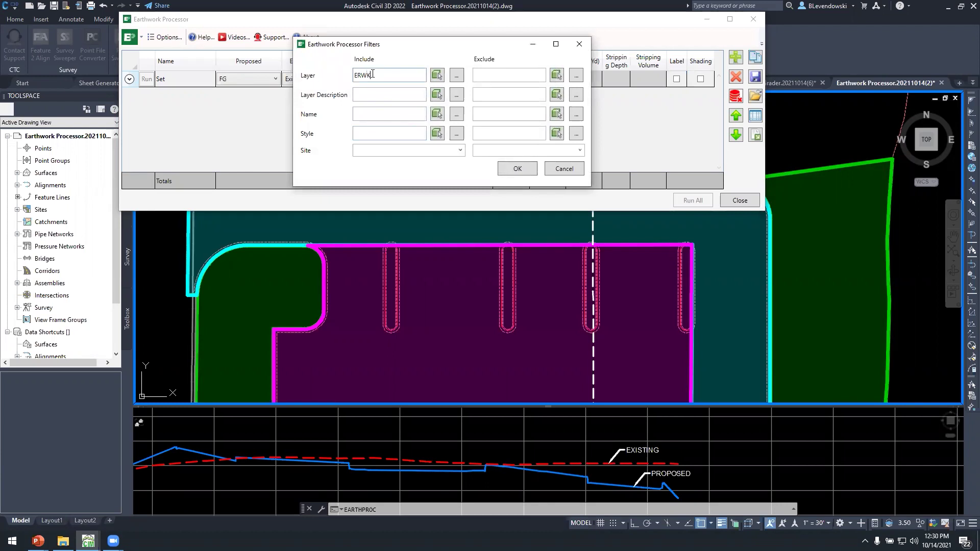
{"action": "left_click", "coordinate": [528, 169]}
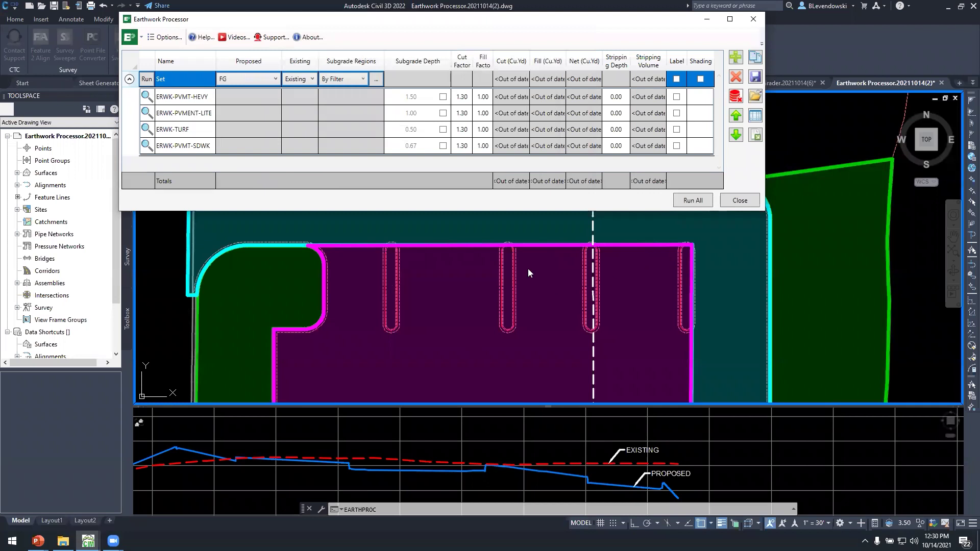
- Review the subgrade depths of the ERWK-PVMT-HEVY and ERWK-PVMENT-LITE regions
{"action": "left_click", "coordinate": [187, 97]}
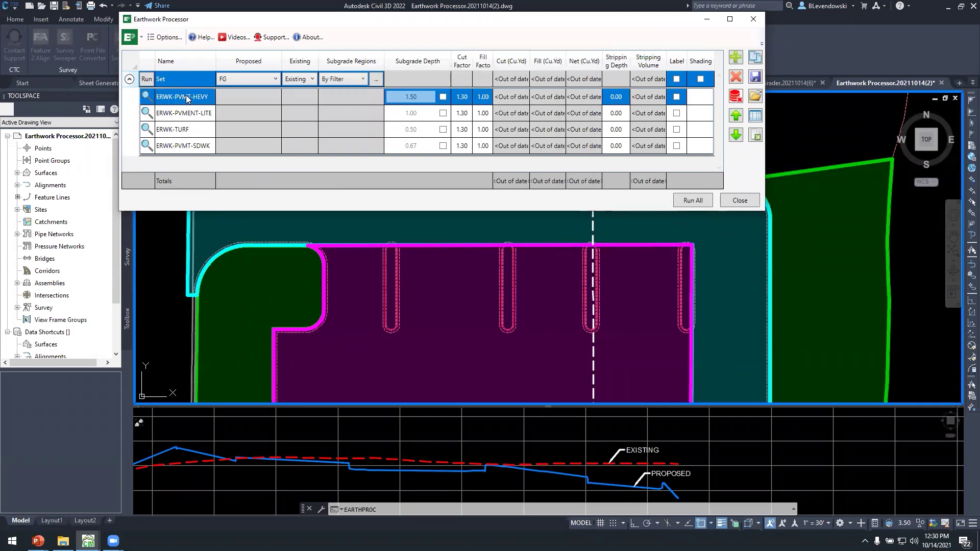
{"action": "left_click", "coordinate": [400, 114]}
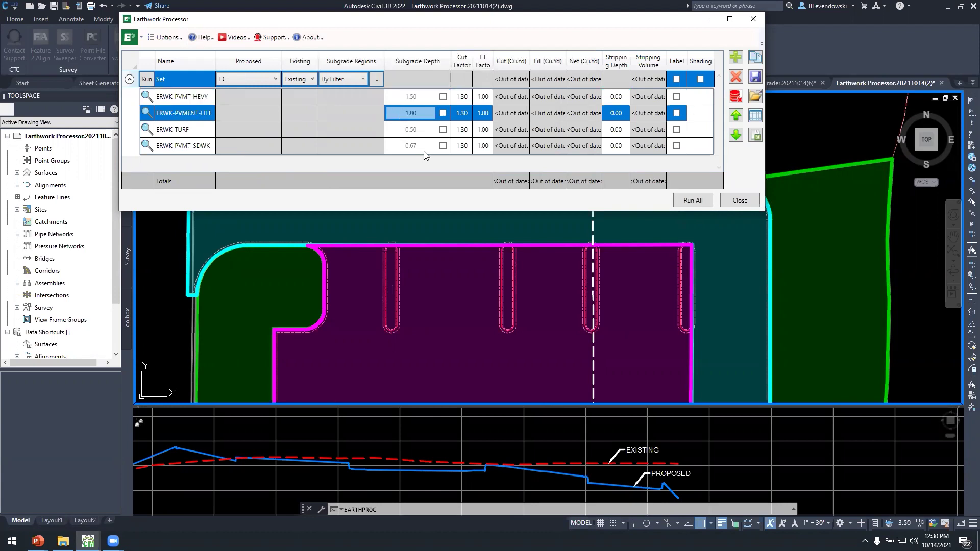
{"action": "left_click", "coordinate": [421, 100]}
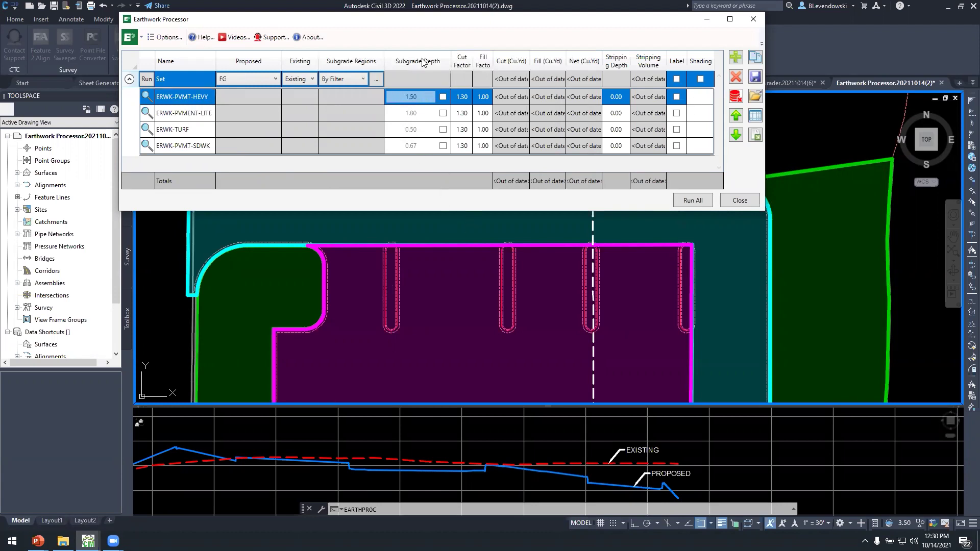
- Calculate the earthwork volumes for the set from its current subgrade depths
{"action": "left_click", "coordinate": [420, 113]}
{"action": "left_click", "coordinate": [425, 96]}
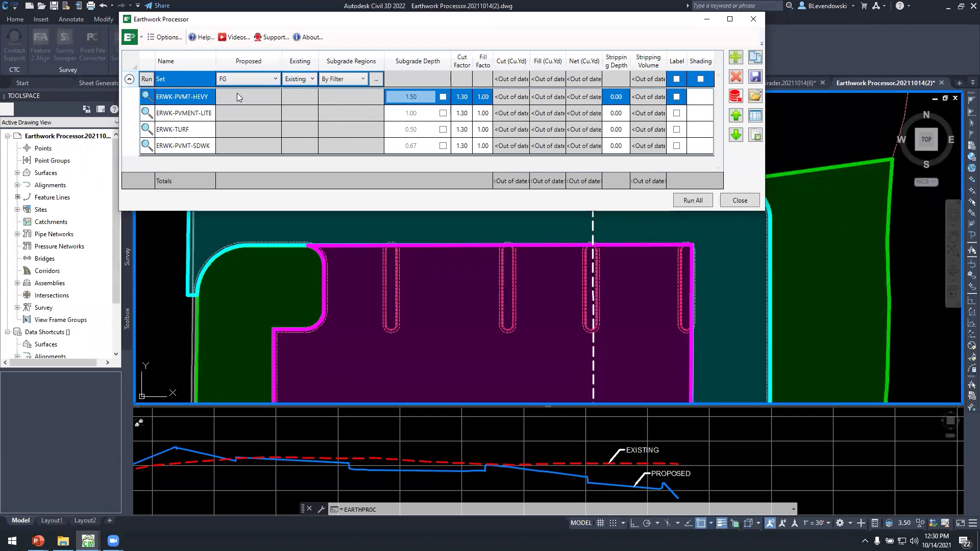
{"action": "left_click", "coordinate": [150, 80]}
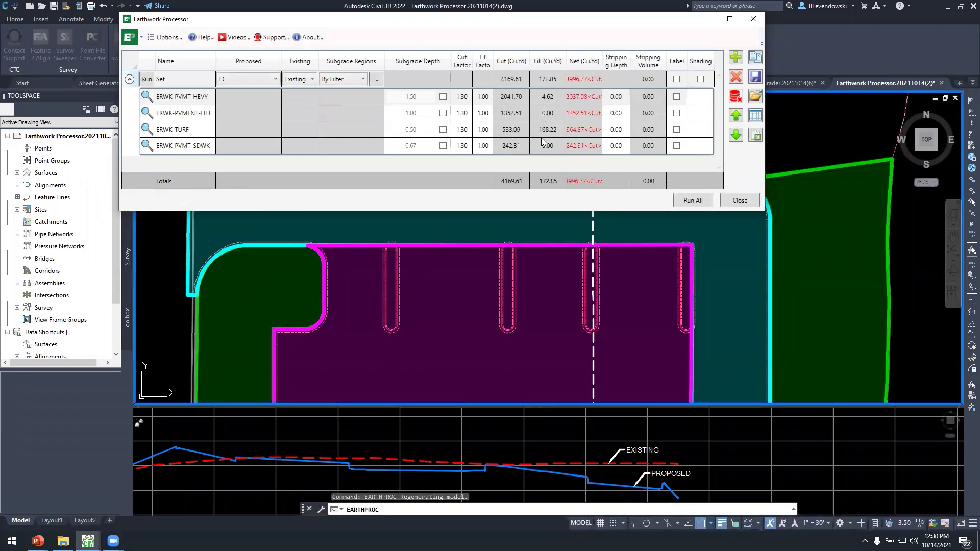
- Set the stripping depth of the ERWK-PVMT-HEVY region to 1.00 and recalculate the set
{"action": "left_click", "coordinate": [617, 97]}
{"action": "left_click", "coordinate": [618, 98]}
{"action": "type", "text": "1"}
{"action": "key", "text": "Return"}
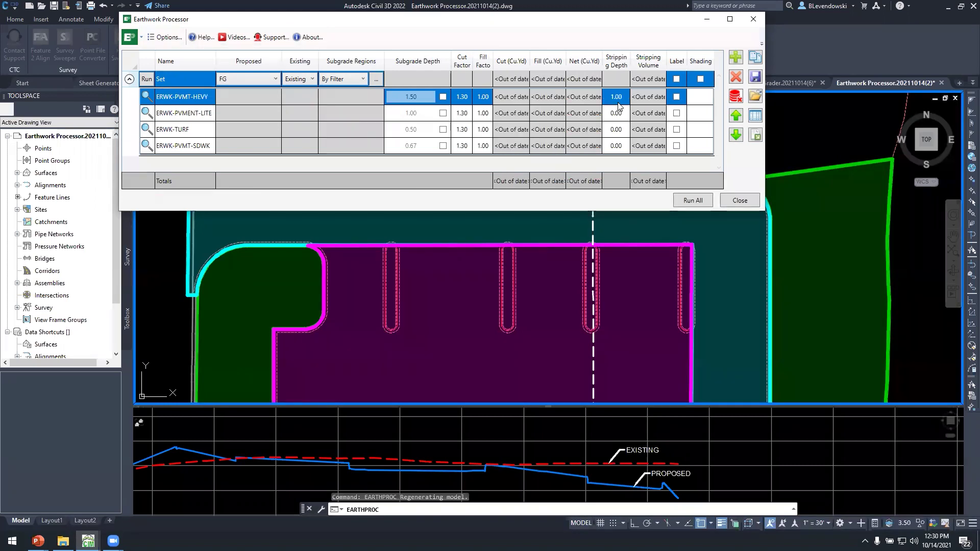
{"action": "left_click", "coordinate": [147, 78]}
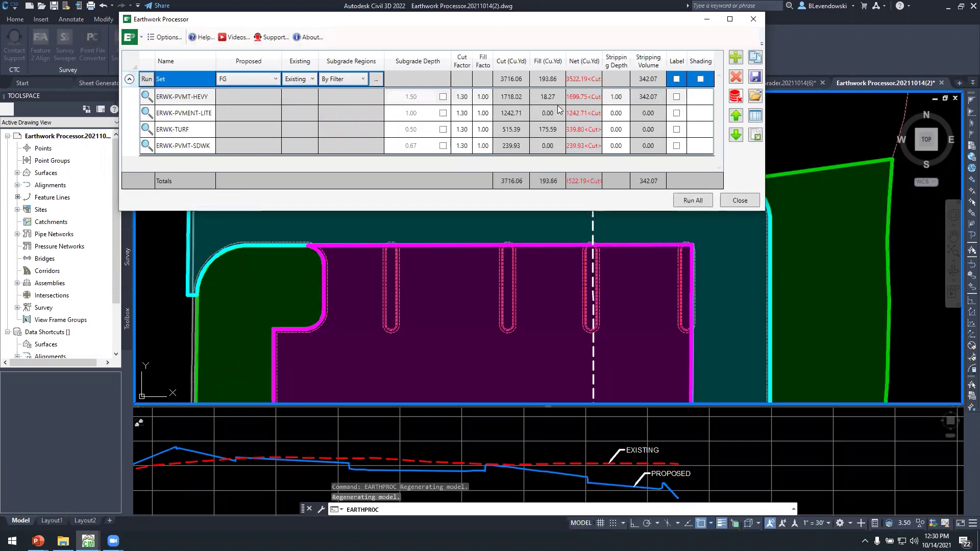
- Enable labels for the HEVY, LITE, TURF and SDWK earthwork regions and rerun the set to place them
{"action": "left_click", "coordinate": [677, 97]}
{"action": "left_click", "coordinate": [677, 113]}
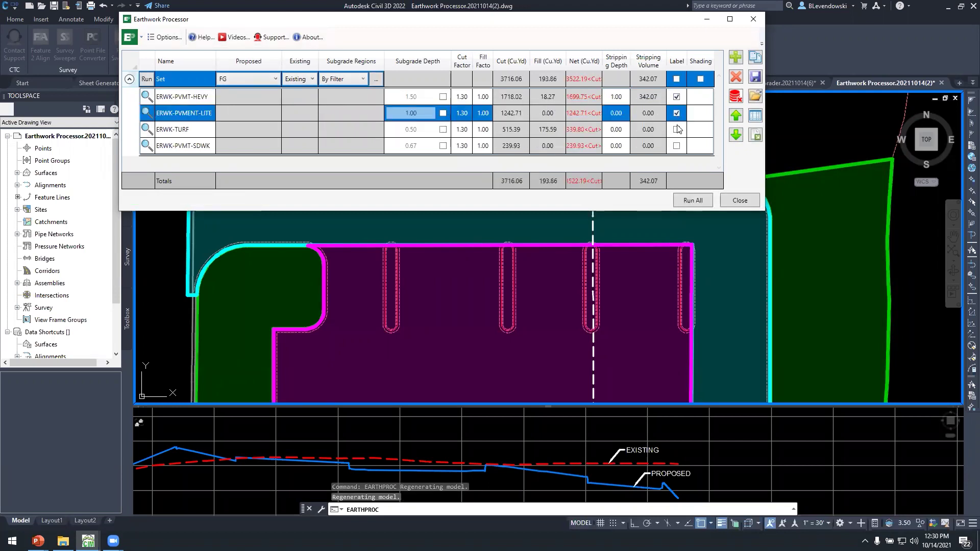
{"action": "left_click", "coordinate": [677, 129]}
{"action": "left_click", "coordinate": [676, 146]}
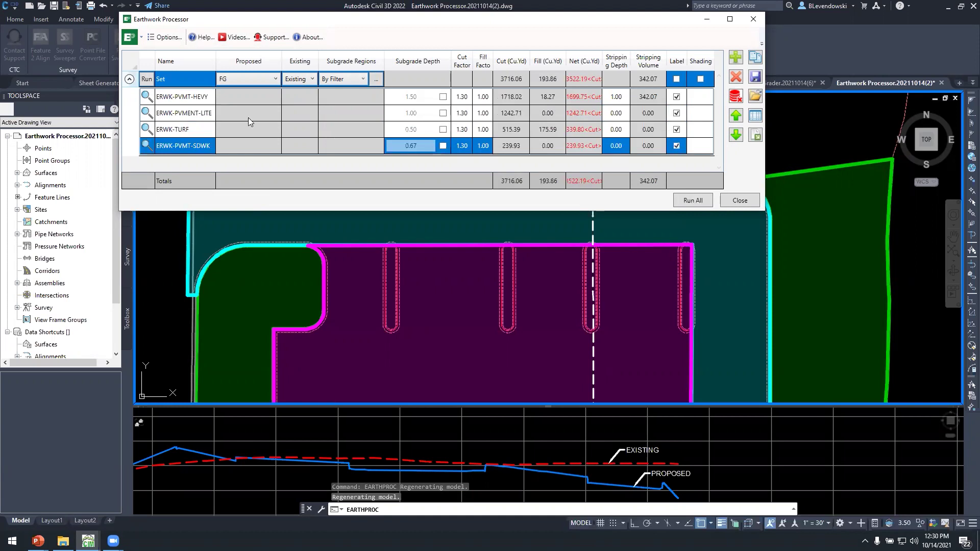
{"action": "left_click", "coordinate": [143, 80]}
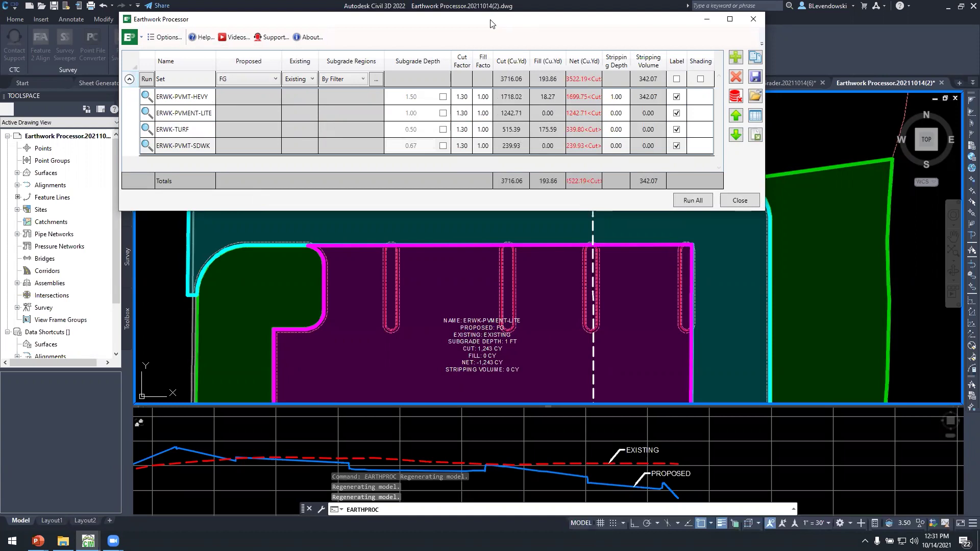
- Insert an earthwork volume table for the set in the empty area east of the site
{"action": "left_click_drag", "start_coordinate": [378, 19], "coordinate": [336, 19]}
{"action": "left_click", "coordinate": [140, 79]}
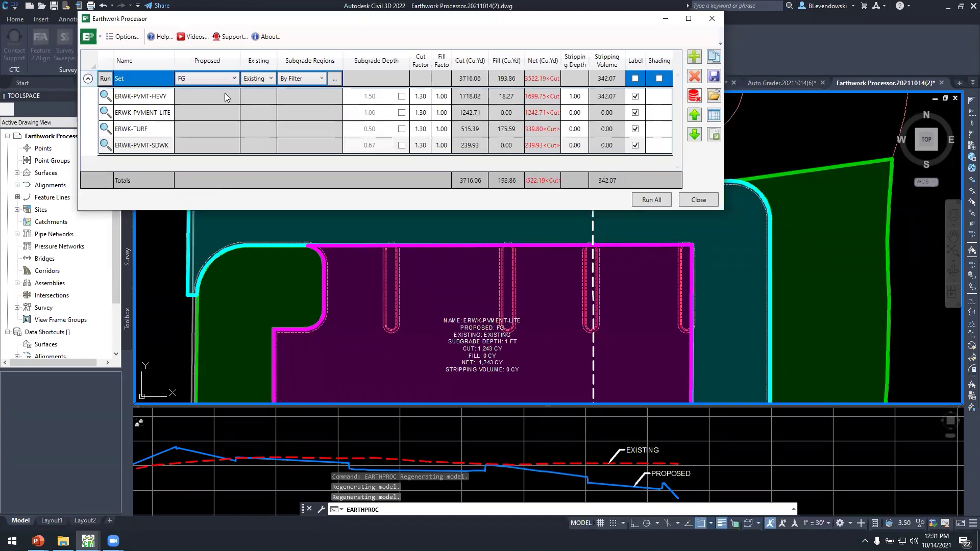
{"action": "left_click", "coordinate": [713, 115]}
{"action": "scroll", "coordinate": [531, 251], "scroll_direction": "down", "scroll_amount": 3}
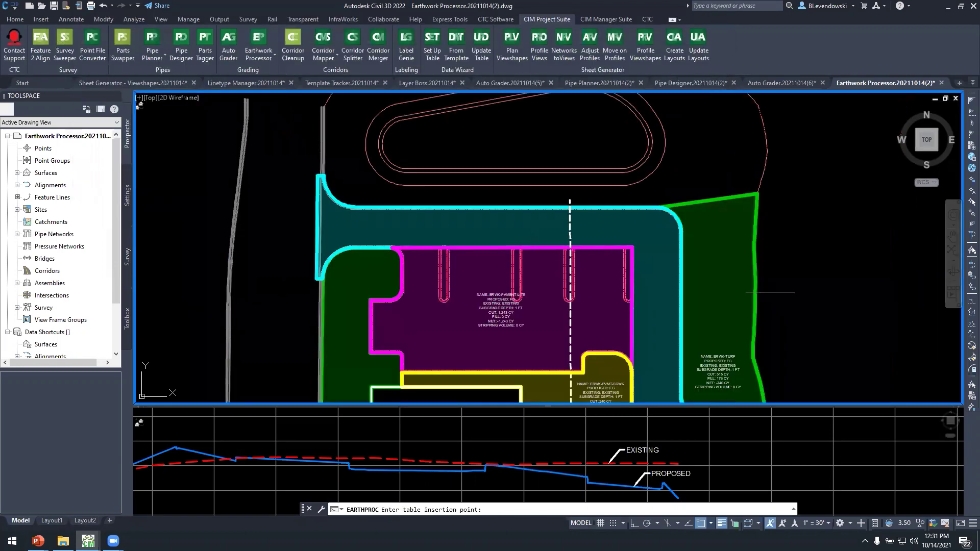
{"action": "left_click", "coordinate": [820, 339]}
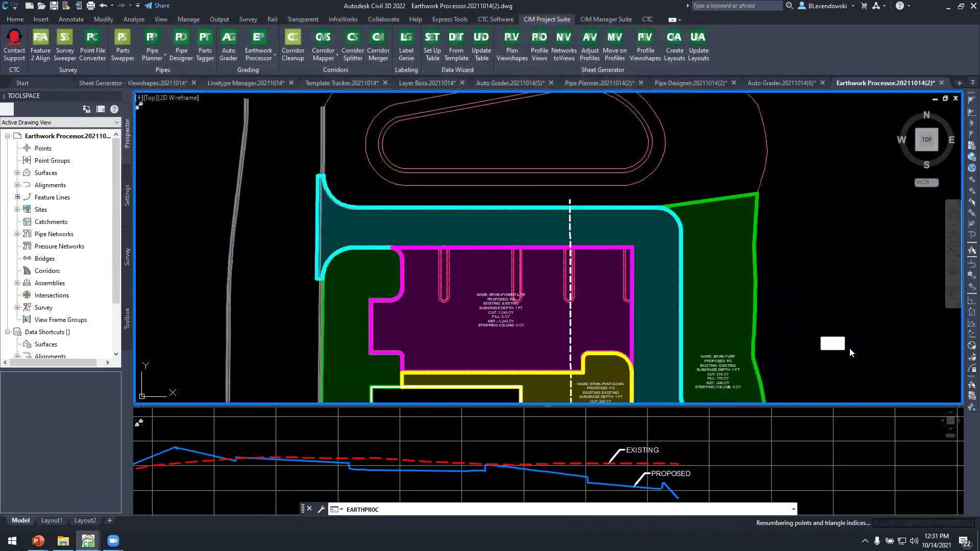
- Examine the inserted earthwork table and the volume labels on the site's subgrade regions
{"action": "scroll", "coordinate": [842, 343], "scroll_direction": "up", "scroll_amount": 6}
{"action": "mouse_move", "coordinate": [628, 213]}
{"action": "middle_mouse_down"}
{"action": "mouse_move", "coordinate": [512, 319]}
{"action": "mouse_move", "coordinate": [500, 310]}
{"action": "middle_mouse_up"}
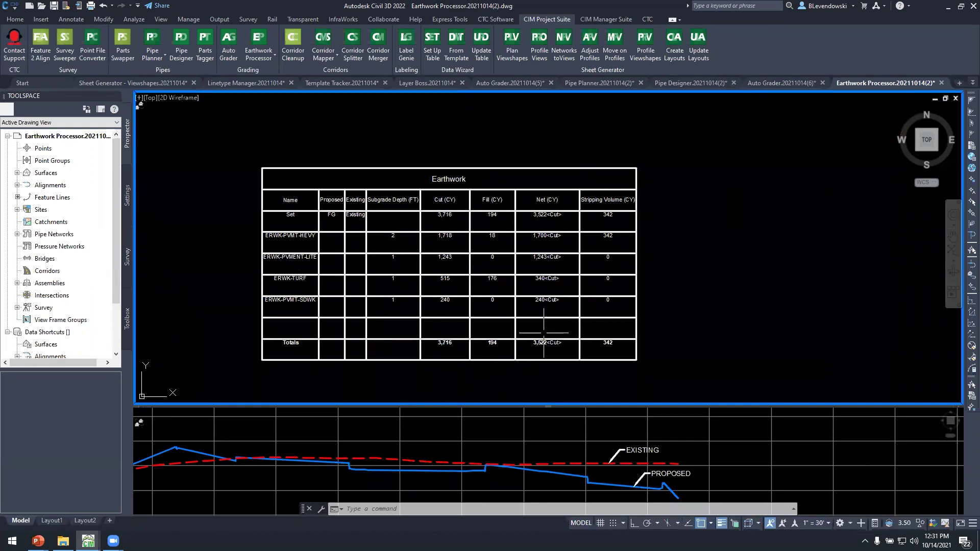
{"action": "scroll", "coordinate": [529, 349], "scroll_direction": "down", "scroll_amount": 10}
{"action": "scroll", "coordinate": [528, 309], "scroll_direction": "up", "scroll_amount": 5}
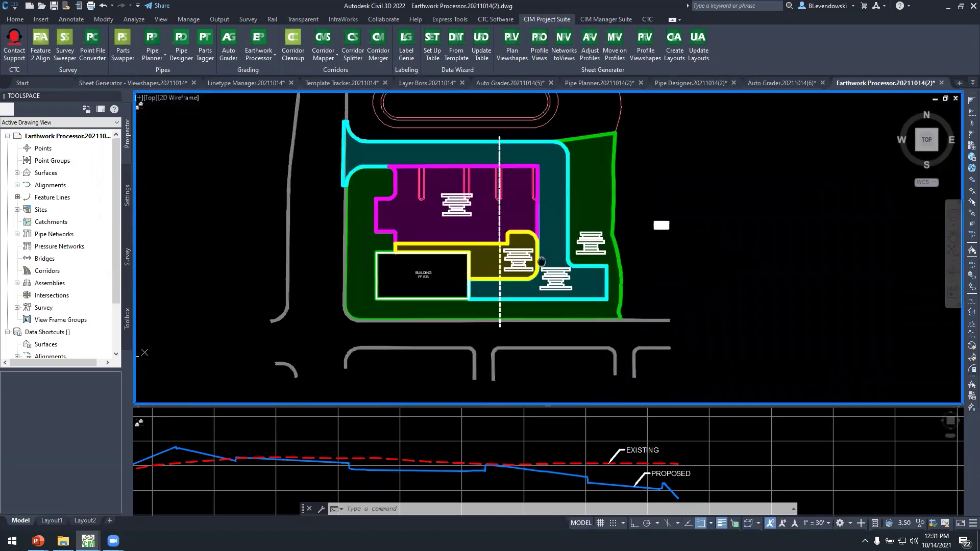
{"action": "scroll", "coordinate": [533, 318], "scroll_direction": "down", "scroll_amount": 4}
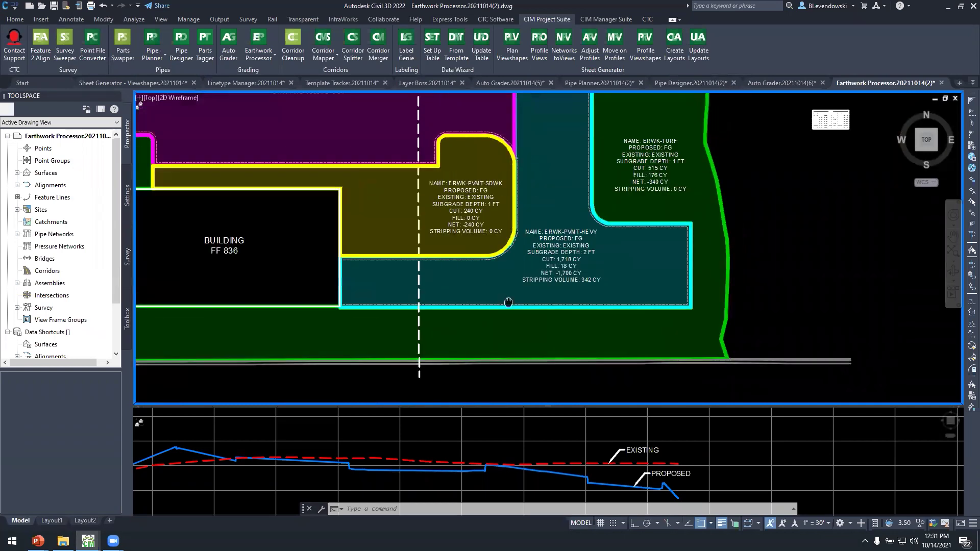
{"action": "middle_click_drag", "start_coordinate": [484, 265], "coordinate": [487, 289]}
{"action": "key", "text": "Escape"}
{"action": "key", "text": "Escape"}
{"action": "key", "text": "Escape"}
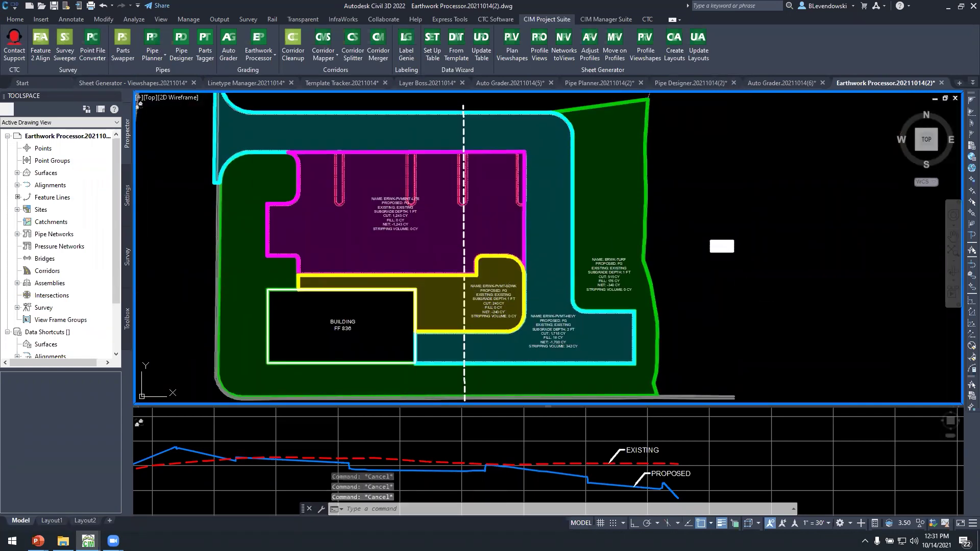
- Add a surface profile of Set - SUBGRADE to the dashed alignment crossing the site, Alignment - (6)
{"action": "left_click", "coordinate": [552, 436]}
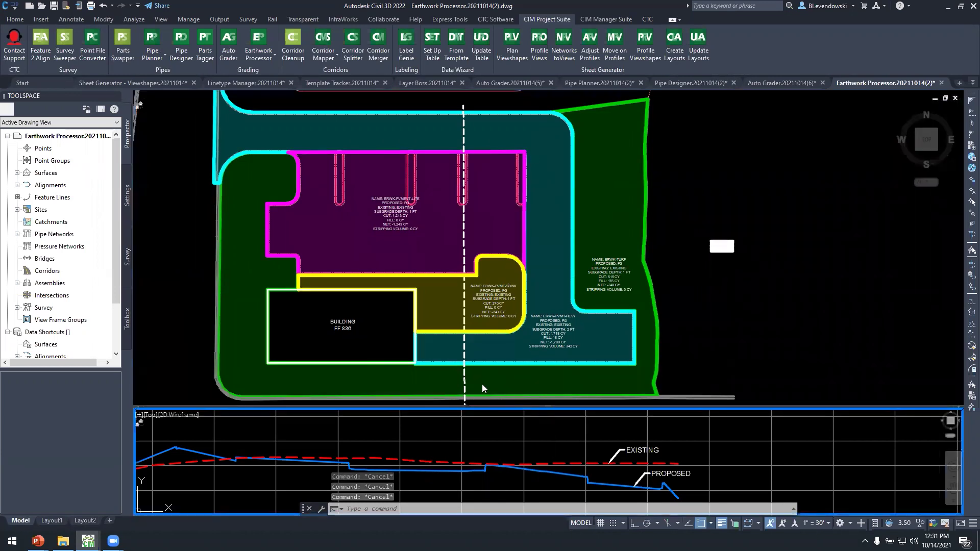
{"action": "left_click", "coordinate": [464, 375]}
{"action": "left_click", "coordinate": [463, 375]}
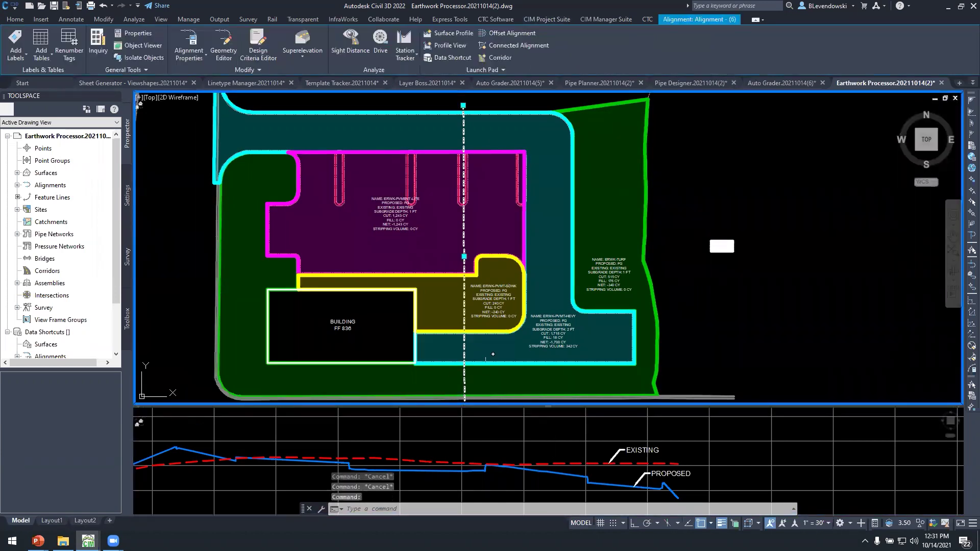
{"action": "middle_click_drag", "start_coordinate": [463, 375], "coordinate": [468, 332]}
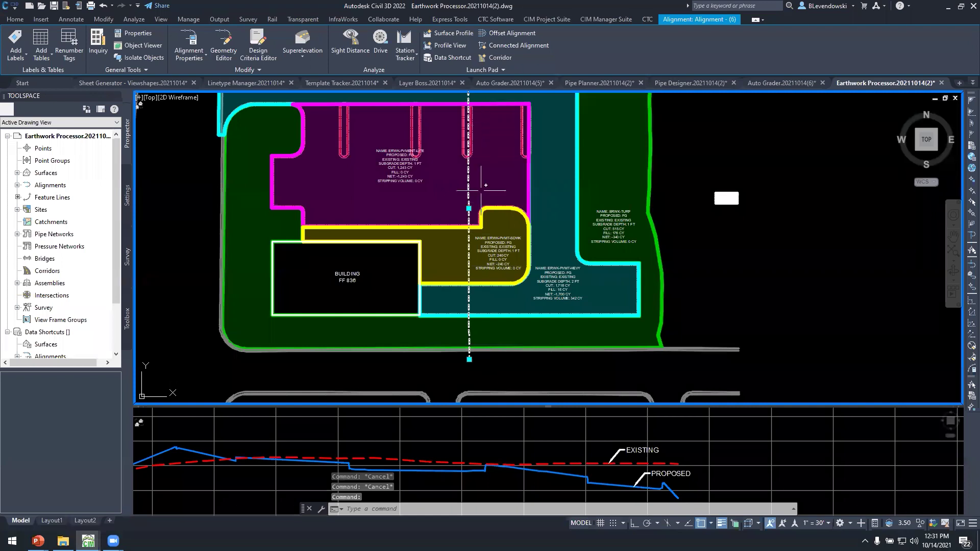
{"action": "key", "text": "ctrl"}
{"action": "left_click", "coordinate": [165, 472]}
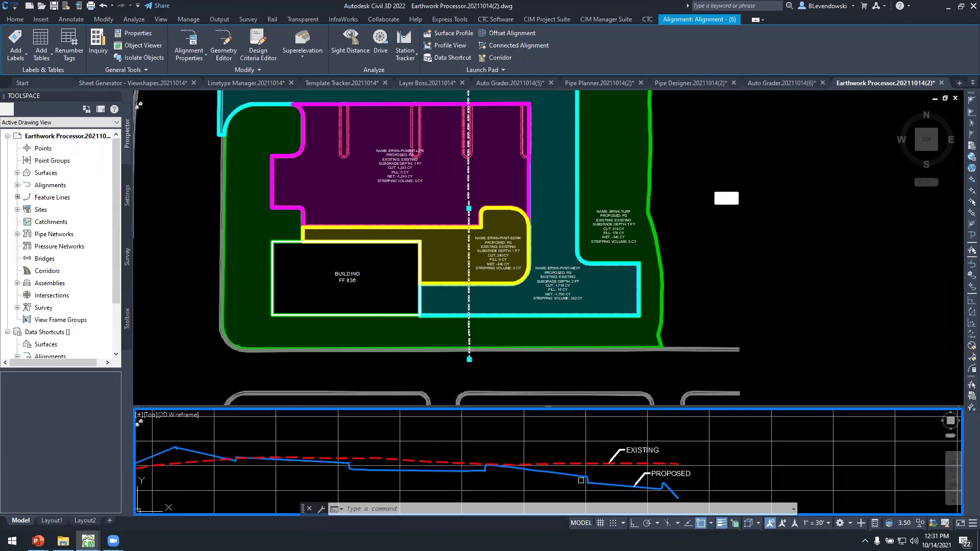
{"action": "left_click", "coordinate": [448, 33]}
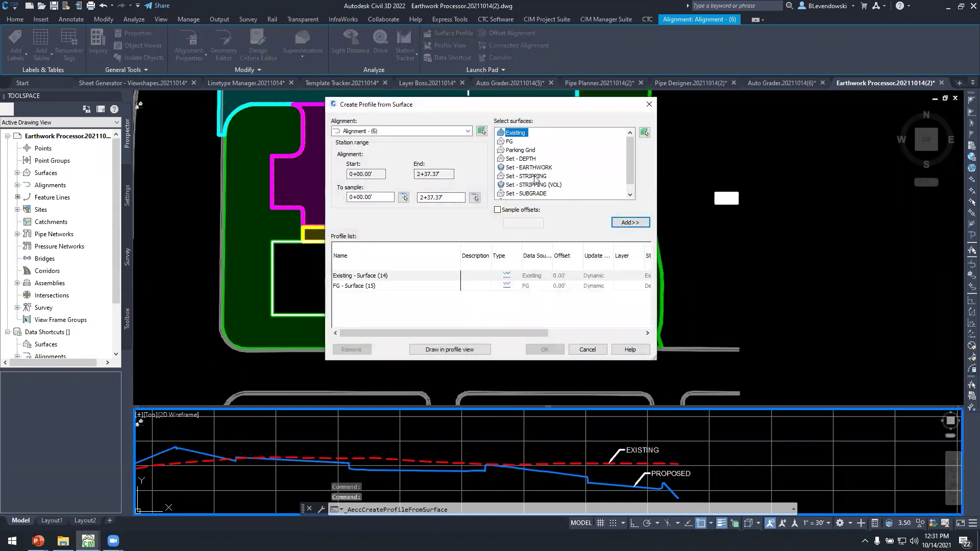
{"action": "left_click", "coordinate": [528, 194]}
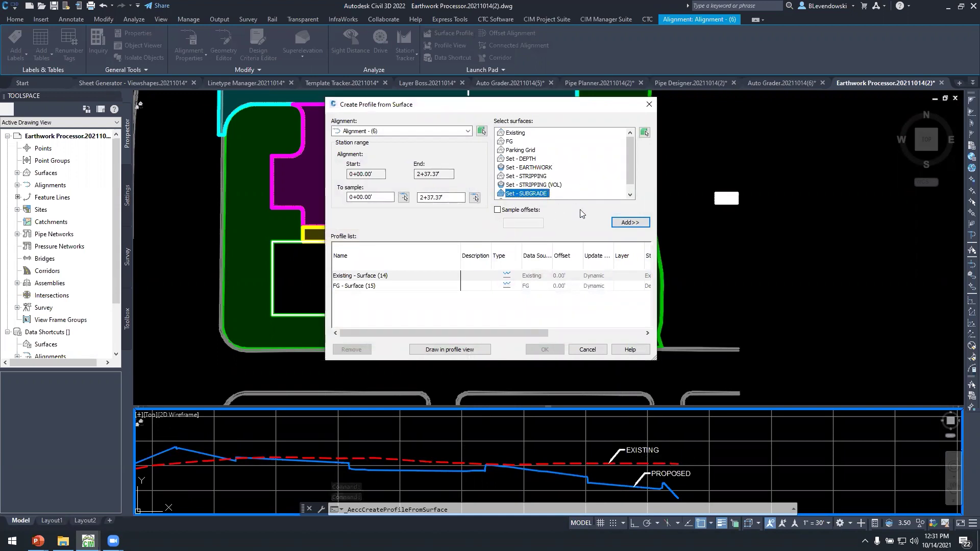
{"action": "left_click", "coordinate": [631, 222]}
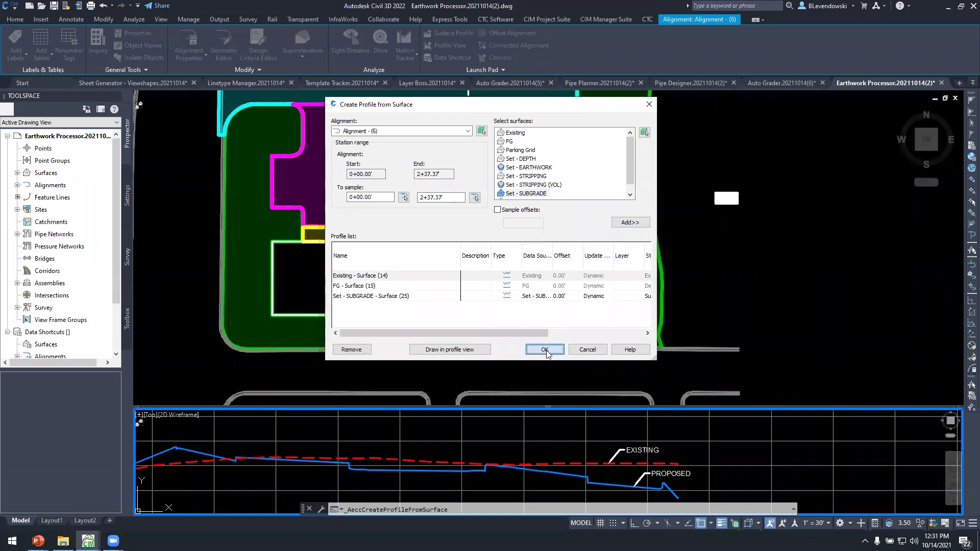
{"action": "left_click", "coordinate": [545, 349]}
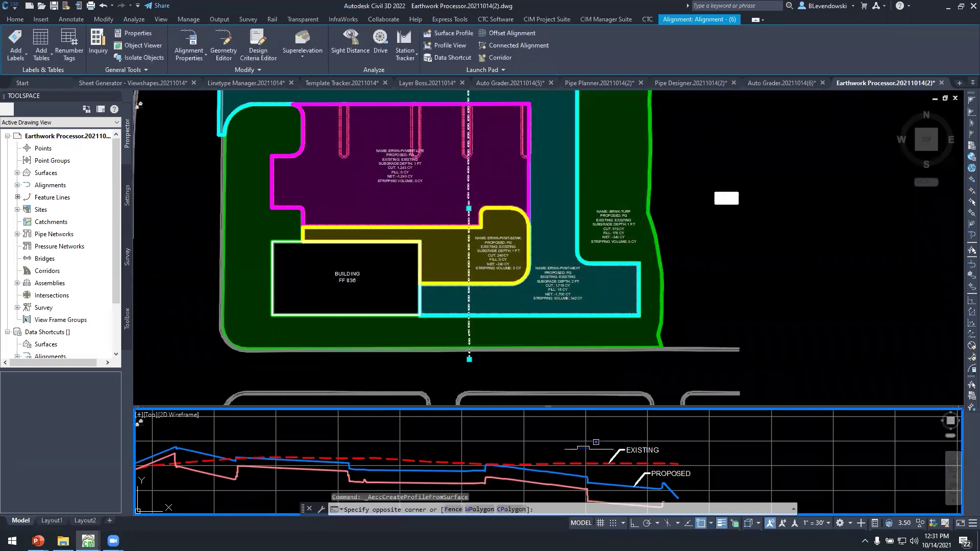
- Compare the subgrade profile with the proposed and existing profiles and the regions in plan, and clear the selection
{"action": "left_click", "coordinate": [588, 448]}
{"action": "middle_click_drag", "start_coordinate": [581, 456], "coordinate": [542, 444]}
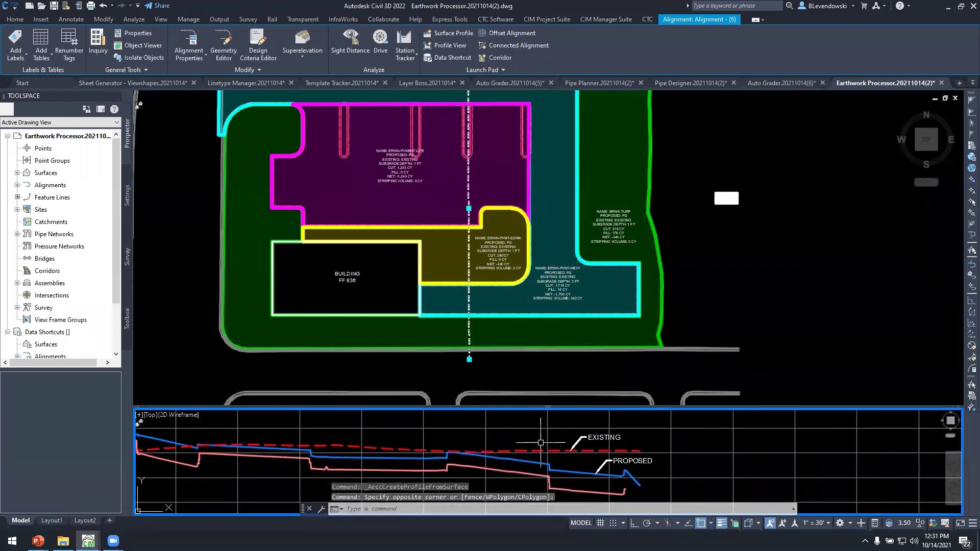
{"action": "scroll", "coordinate": [638, 493], "scroll_direction": "up", "scroll_amount": 2}
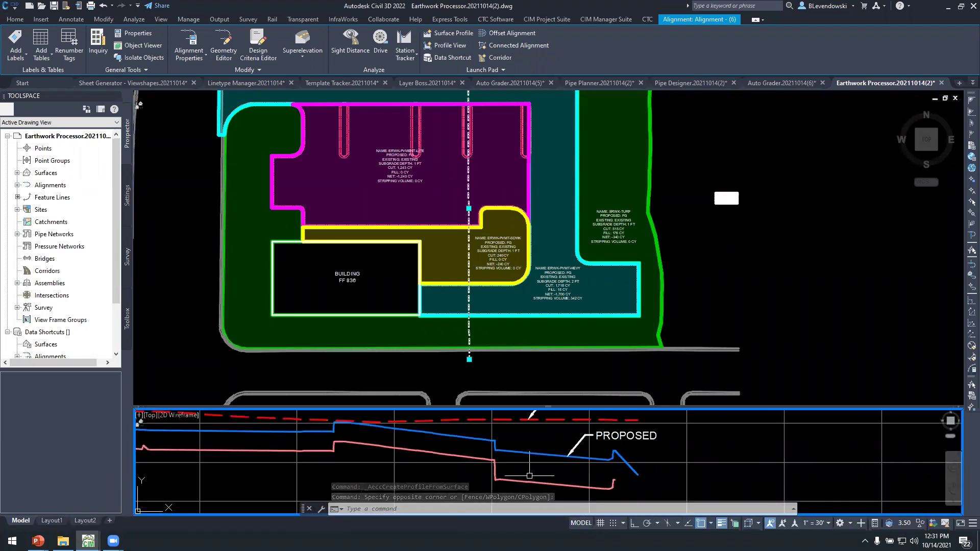
{"action": "left_click", "coordinate": [706, 172]}
{"action": "middle_click_drag", "start_coordinate": [689, 157], "coordinate": [606, 242]}
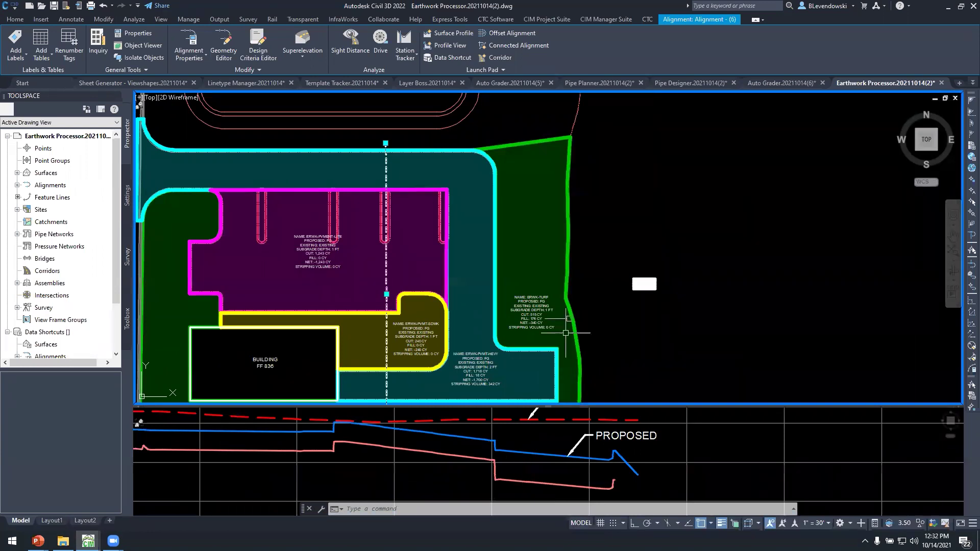
{"action": "left_click", "coordinate": [617, 172]}
{"action": "key", "text": "Escape"}
{"action": "key", "text": "Escape"}
{"action": "key", "text": "Escape"}
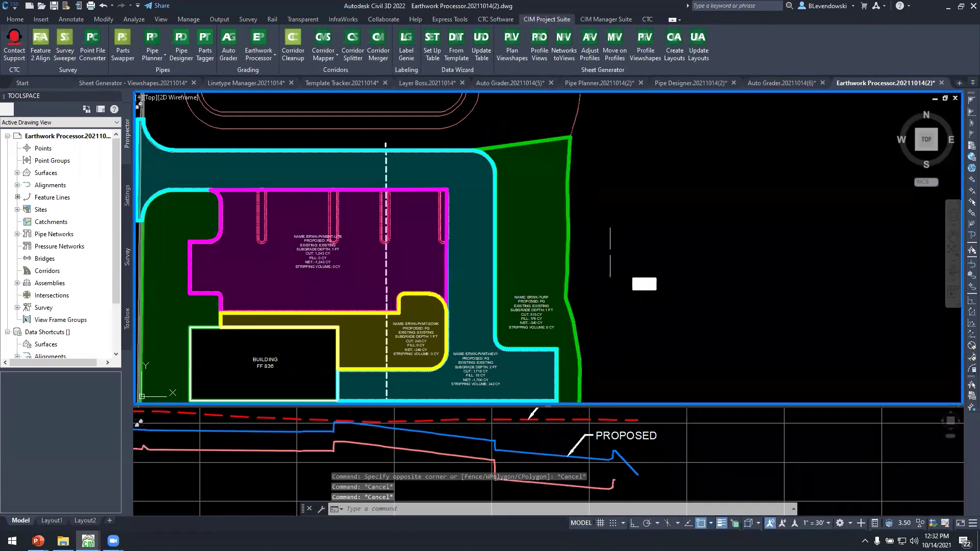
- Override the ERWK-PVMT-HEVY subgrade depth with 2.00 in the earthwork calculation, rerun the set and close the calculator
{"action": "left_click", "coordinate": [271, 60]}
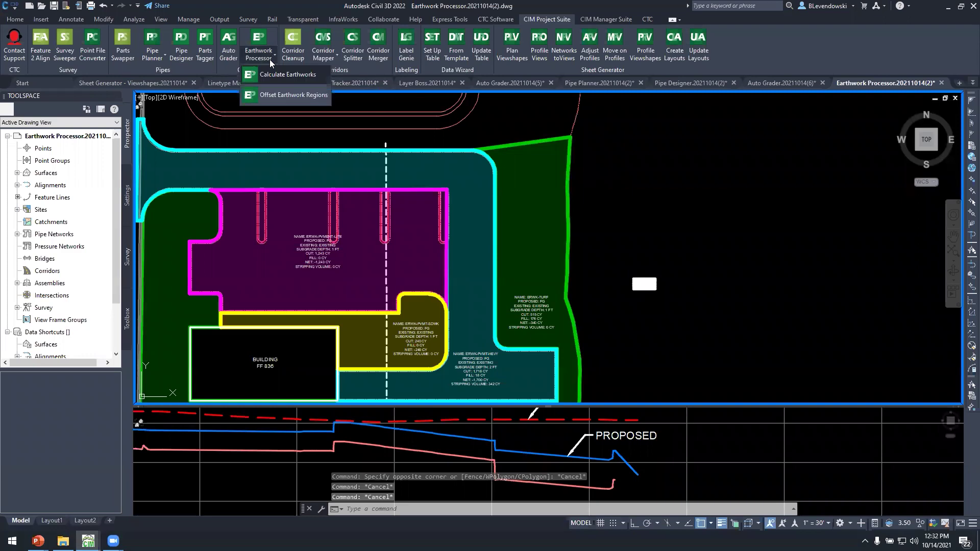
{"action": "left_click", "coordinate": [271, 76]}
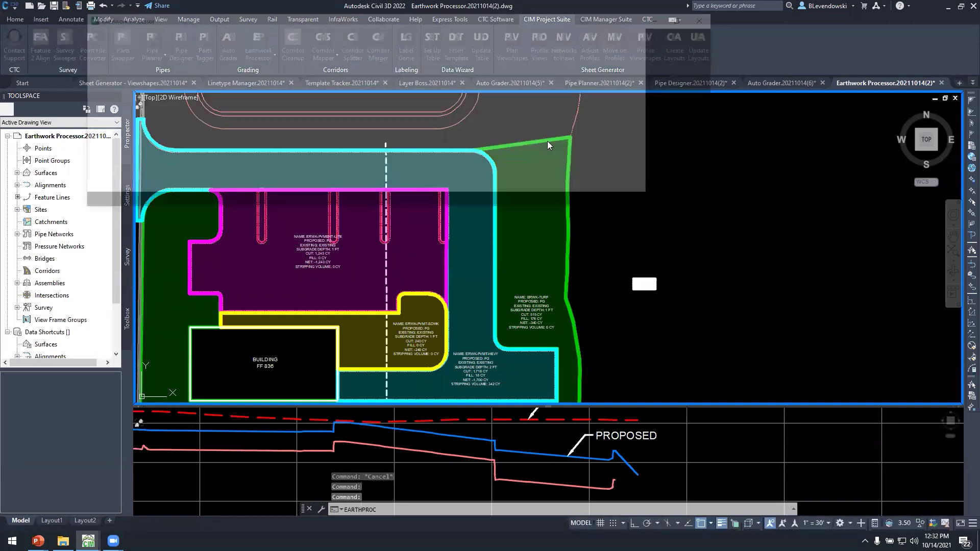
{"action": "left_click_drag", "start_coordinate": [451, 19], "coordinate": [564, 41]}
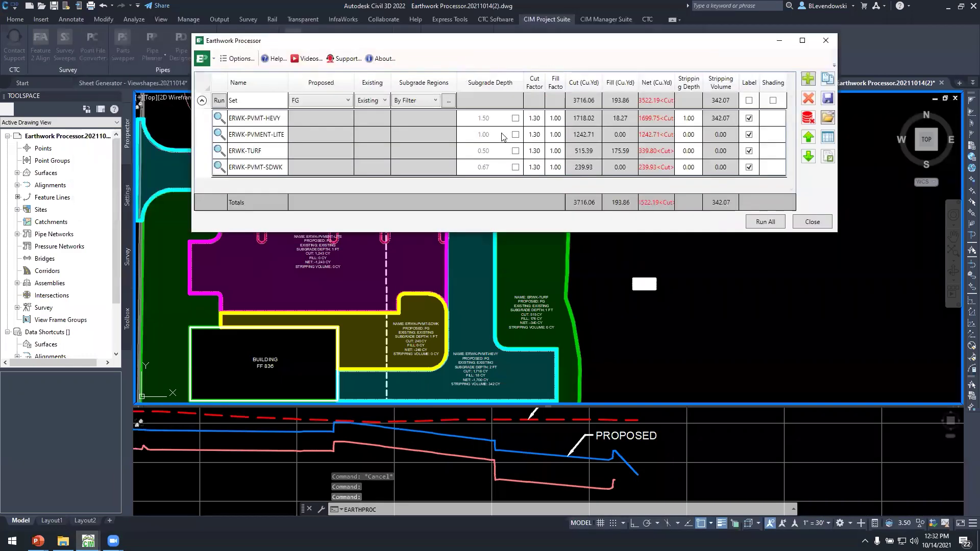
{"action": "left_click", "coordinate": [514, 118]}
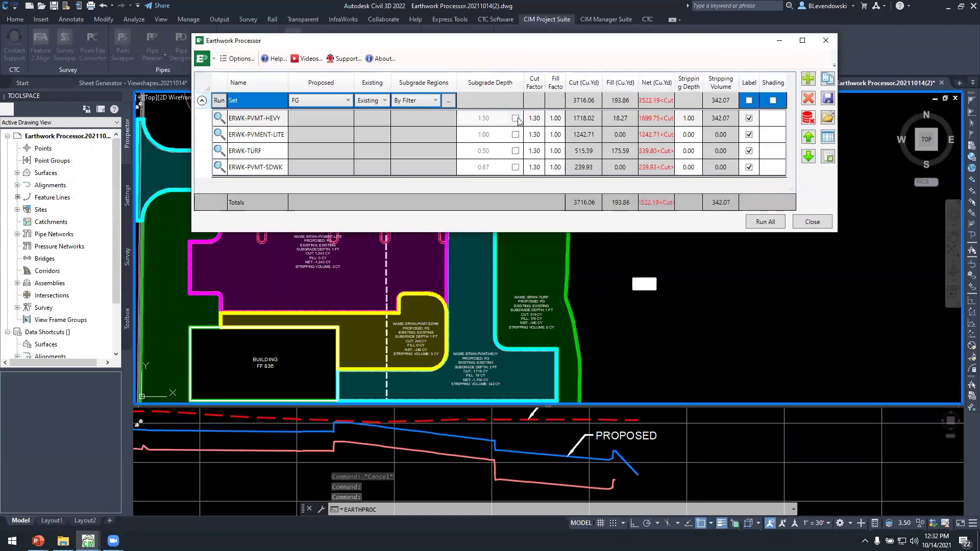
{"action": "left_click", "coordinate": [515, 120]}
{"action": "left_click", "coordinate": [490, 118]}
{"action": "type", "text": "2.00"}
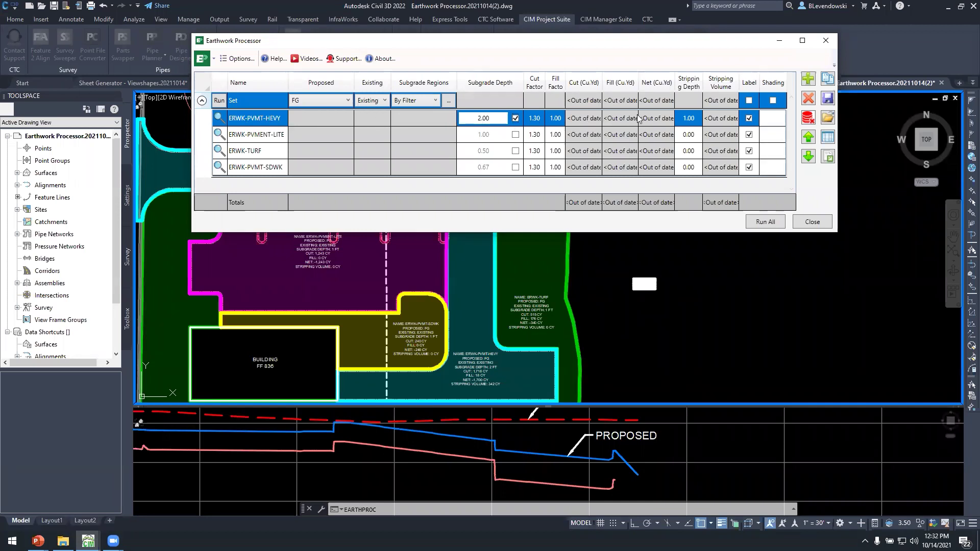
{"action": "left_click", "coordinate": [219, 100]}
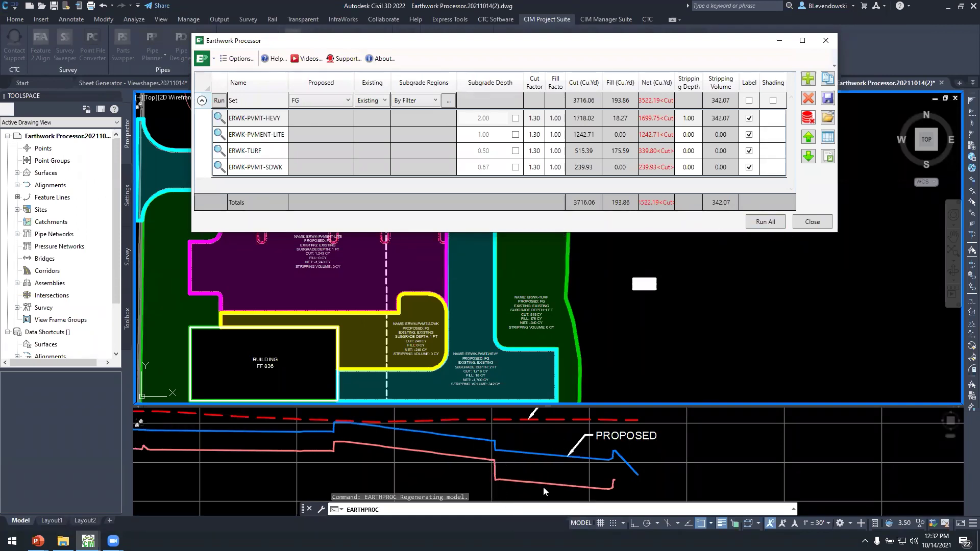
{"action": "left_click", "coordinate": [810, 222]}
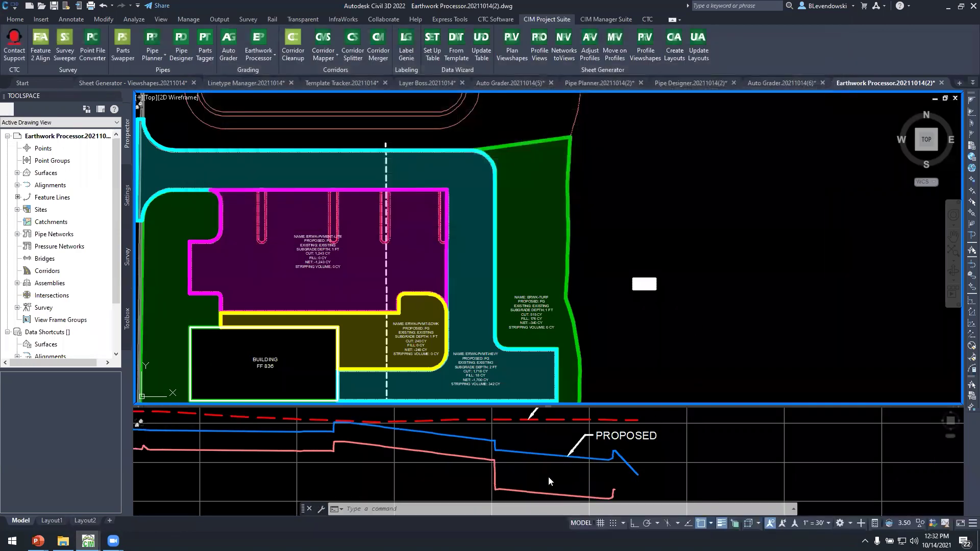
- Inspect the updated subgrade line in the profile view and select the proposed FG surface profile
{"action": "left_click", "coordinate": [535, 480]}
{"action": "mouse_move", "coordinate": [552, 476]}
{"action": "middle_mouse_down"}
{"action": "mouse_move", "coordinate": [562, 472]}
{"action": "mouse_move", "coordinate": [554, 476]}
{"action": "middle_mouse_up"}
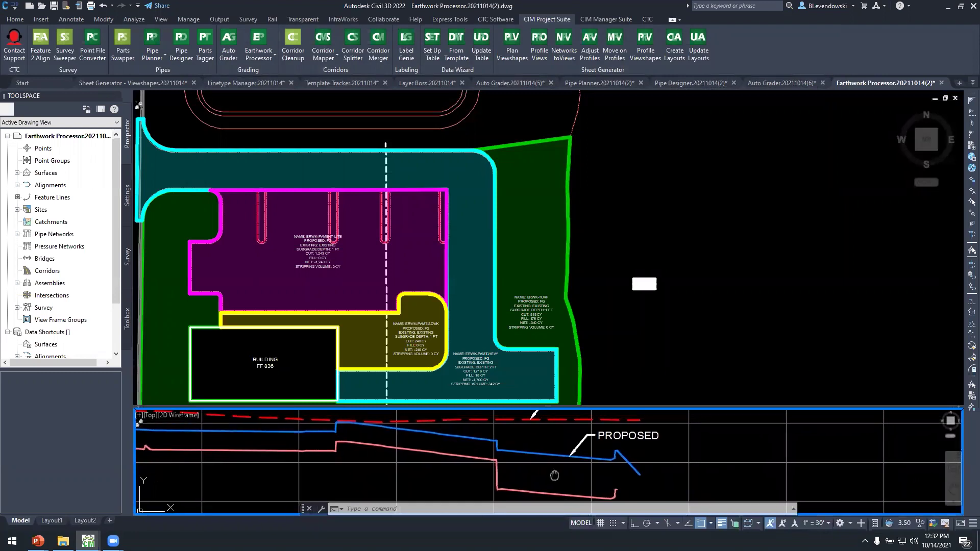
{"action": "left_click", "coordinate": [529, 453]}
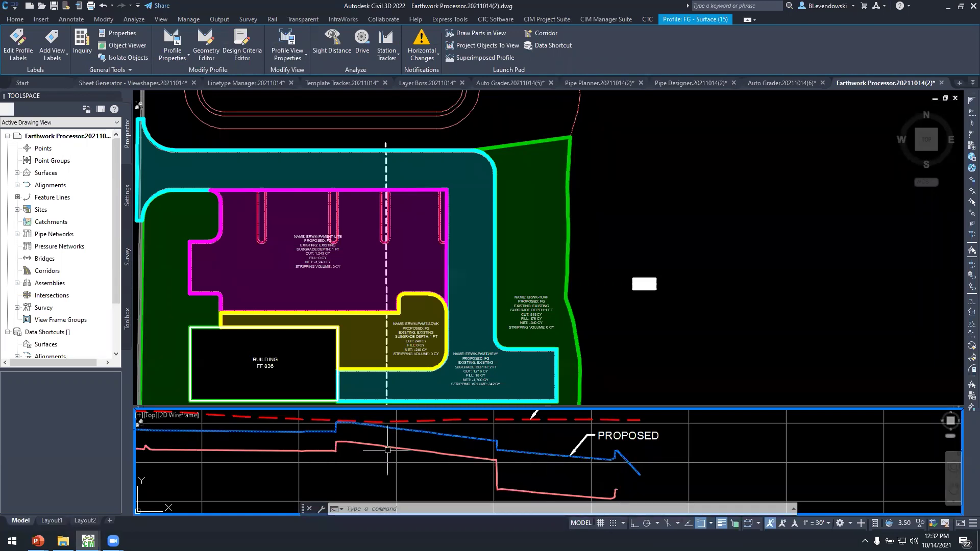
- Clear the profile selection and switch to the Corridor Mapper.20211014 drawing
{"action": "left_click", "coordinate": [370, 136]}
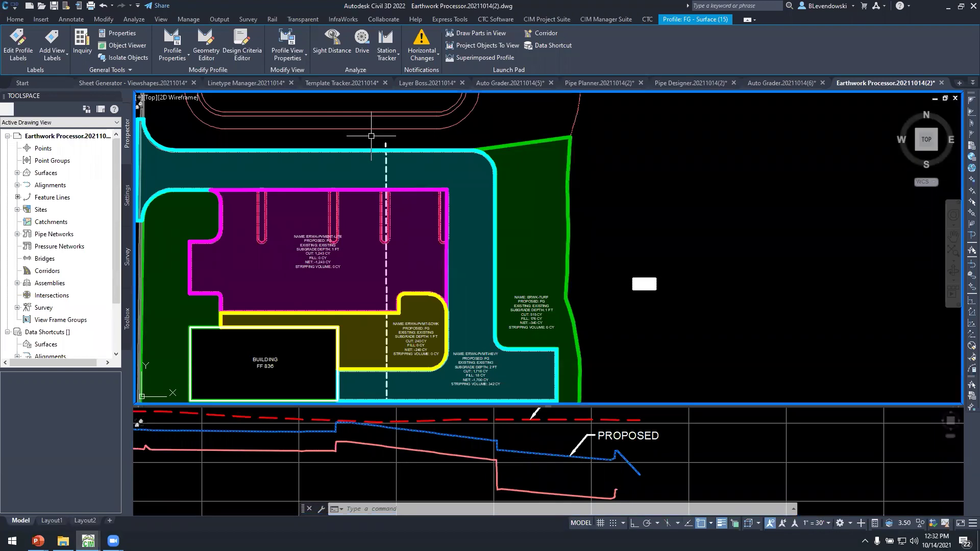
{"action": "key", "text": "Escape"}
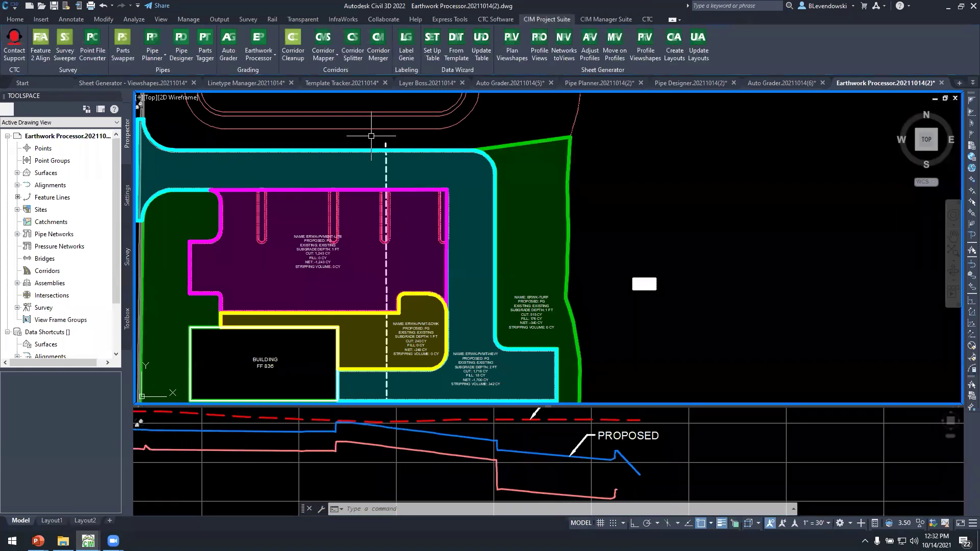
{"action": "mouse_move", "coordinate": [357, 138]}
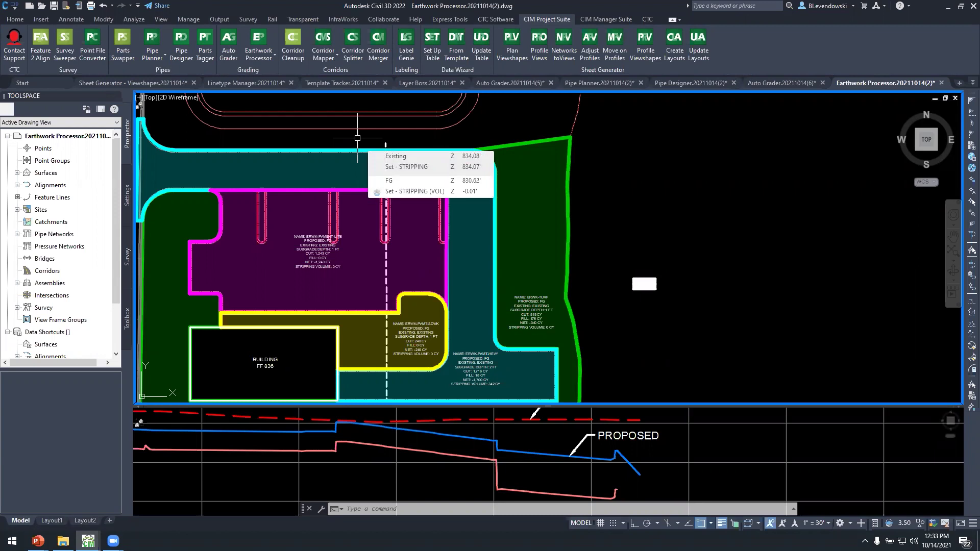
{"action": "key", "text": "Escape"}
{"action": "key", "text": "Escape"}
{"action": "key", "text": "Escape"}
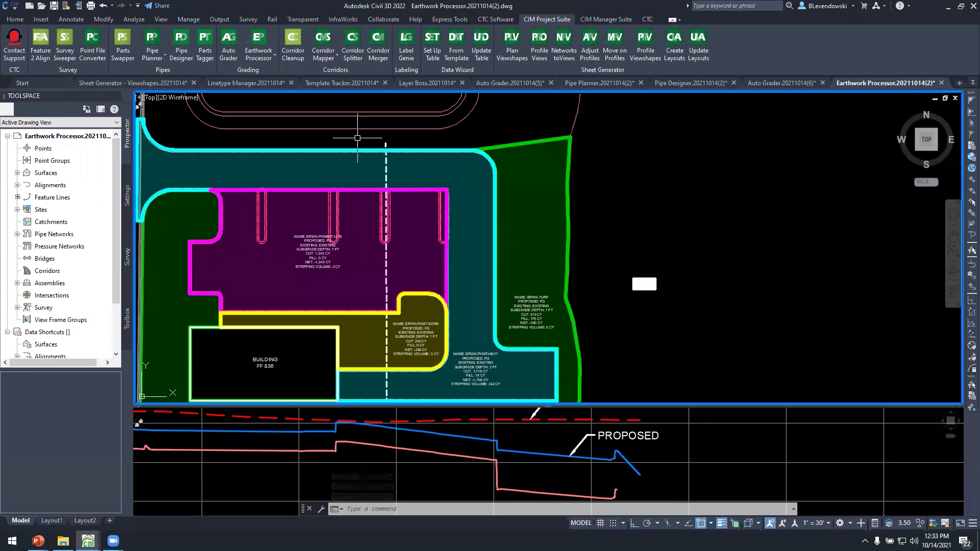
{"action": "left_click", "coordinate": [964, 81]}
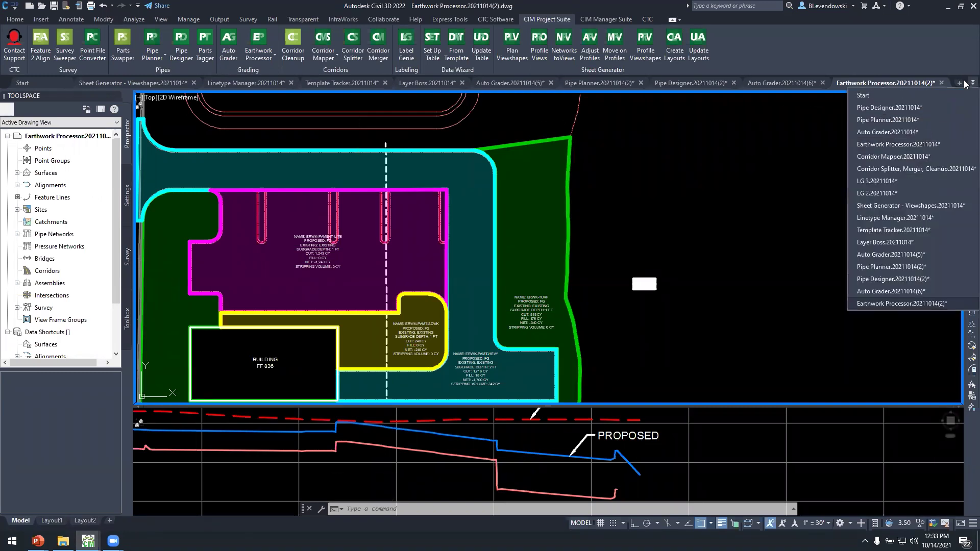
{"action": "left_click", "coordinate": [883, 157]}
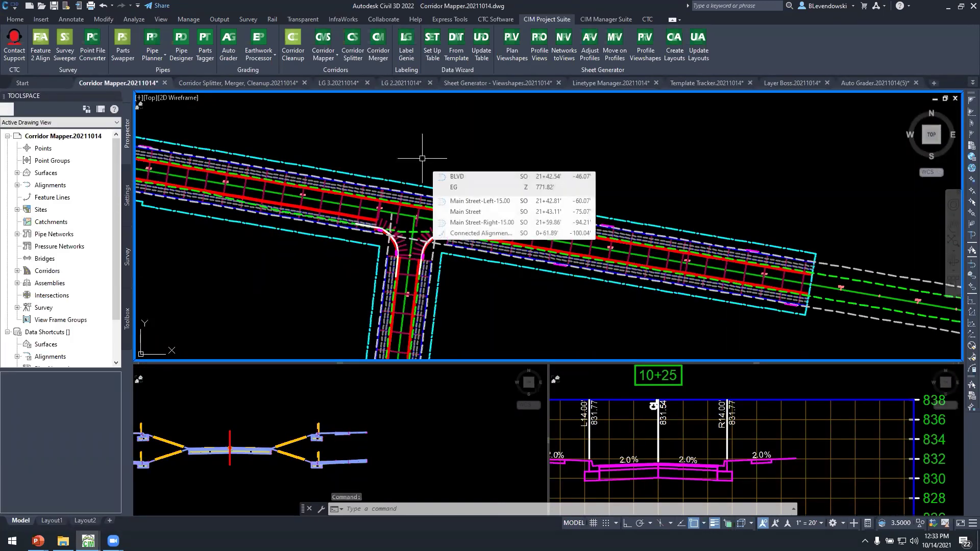
- Examine the boulevard corridor along the main road, the side-road intersection and the assemblies used to build it
{"action": "middle_click_drag", "start_coordinate": [328, 151], "coordinate": [490, 169]}
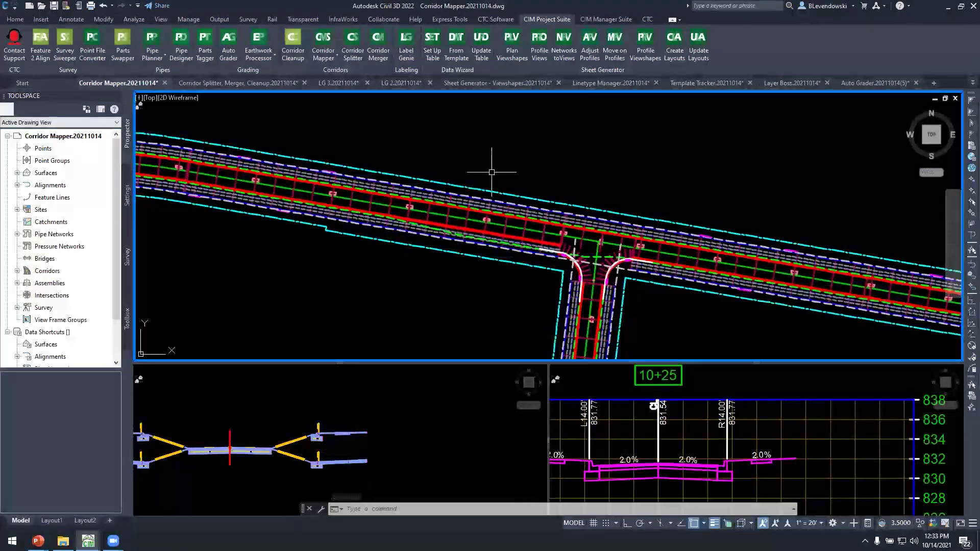
{"action": "scroll", "coordinate": [490, 233], "scroll_direction": "up", "scroll_amount": 3}
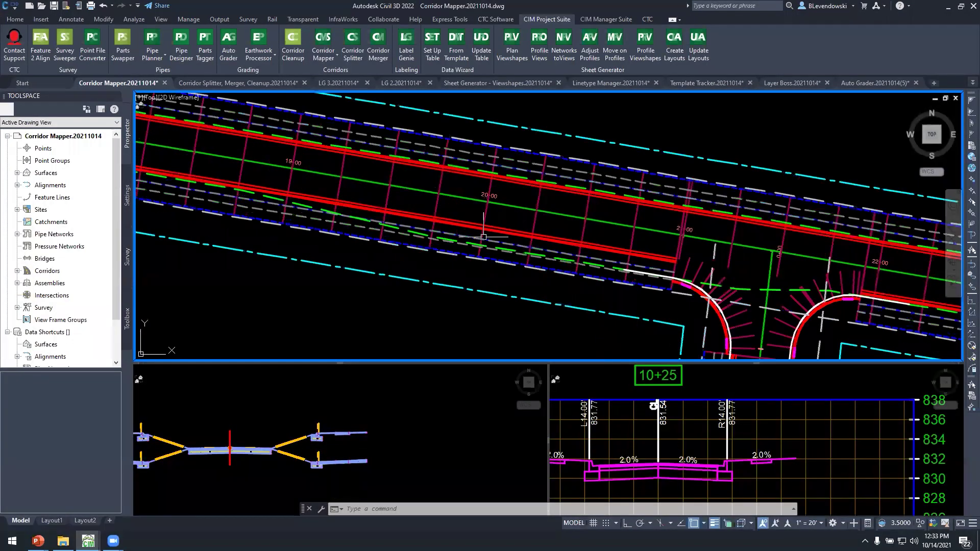
{"action": "scroll", "coordinate": [507, 231], "scroll_direction": "down", "scroll_amount": 1}
{"action": "middle_click_drag", "start_coordinate": [495, 217], "coordinate": [418, 201]}
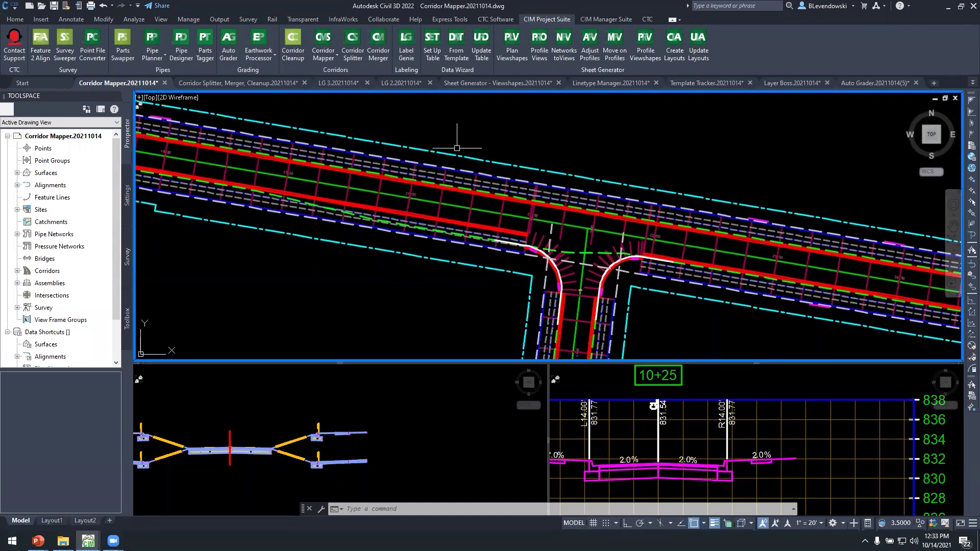
{"action": "middle_click_drag", "start_coordinate": [389, 140], "coordinate": [665, 175]}
{"action": "left_click", "coordinate": [295, 417]}
{"action": "middle_click_drag", "start_coordinate": [282, 405], "coordinate": [390, 413]}
{"action": "left_click", "coordinate": [390, 283]}
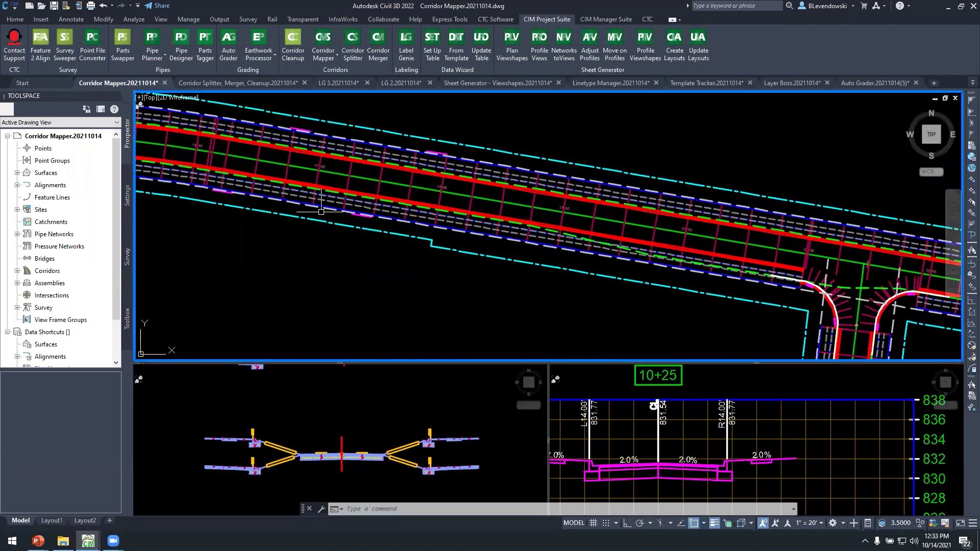
{"action": "middle_click_drag", "start_coordinate": [566, 300], "coordinate": [424, 291]}
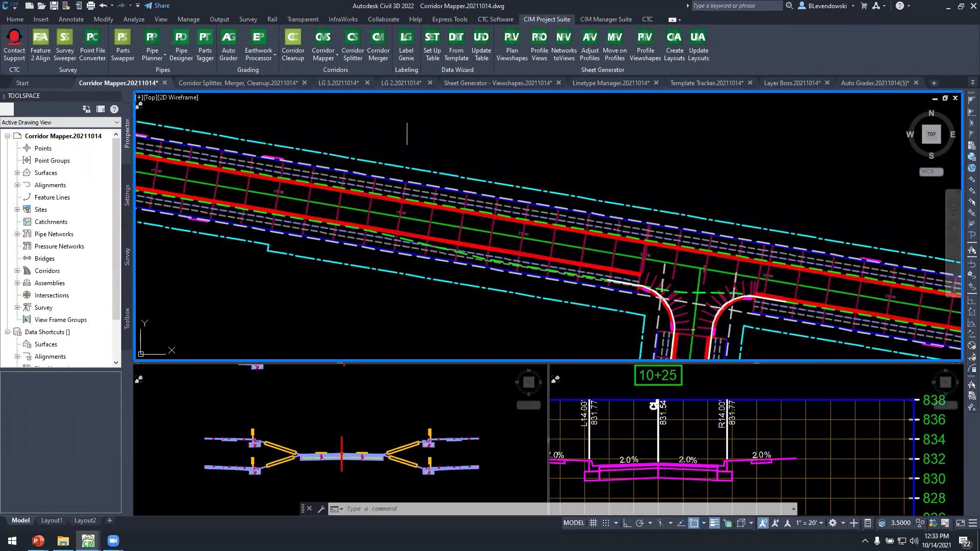
{"action": "left_click", "coordinate": [385, 126]}
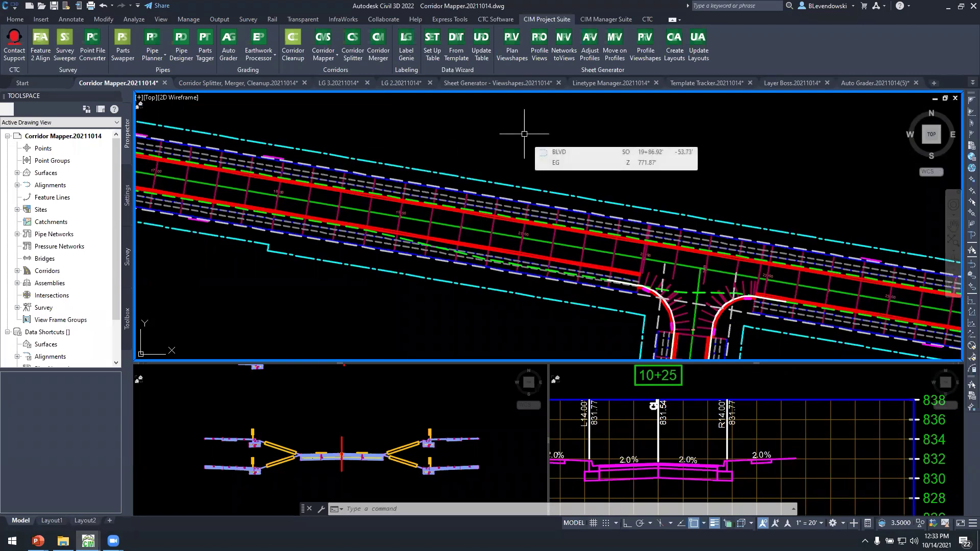
- Open the Corridor Mapper target setup for the Main corridor and resize its window to fit the screen
{"action": "left_click", "coordinate": [325, 57]}
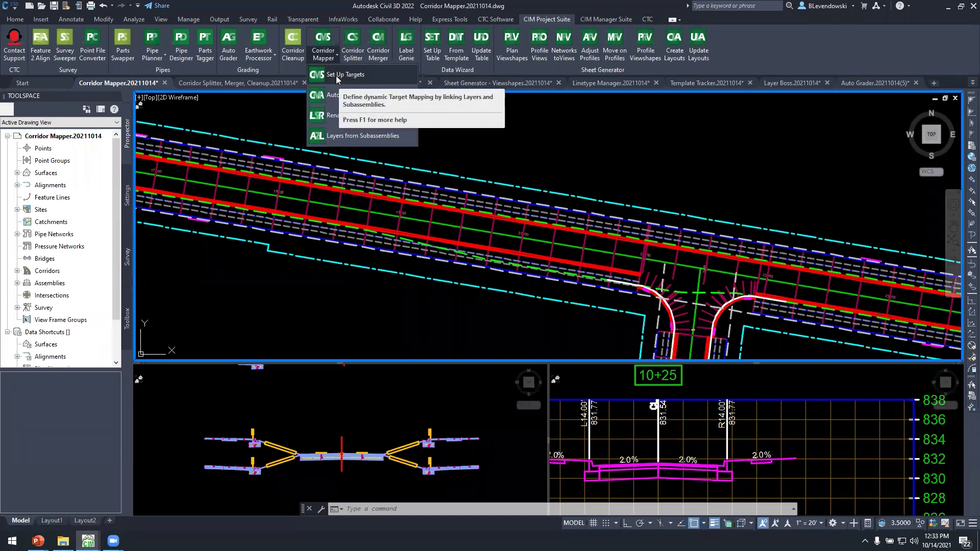
{"action": "left_click", "coordinate": [366, 75]}
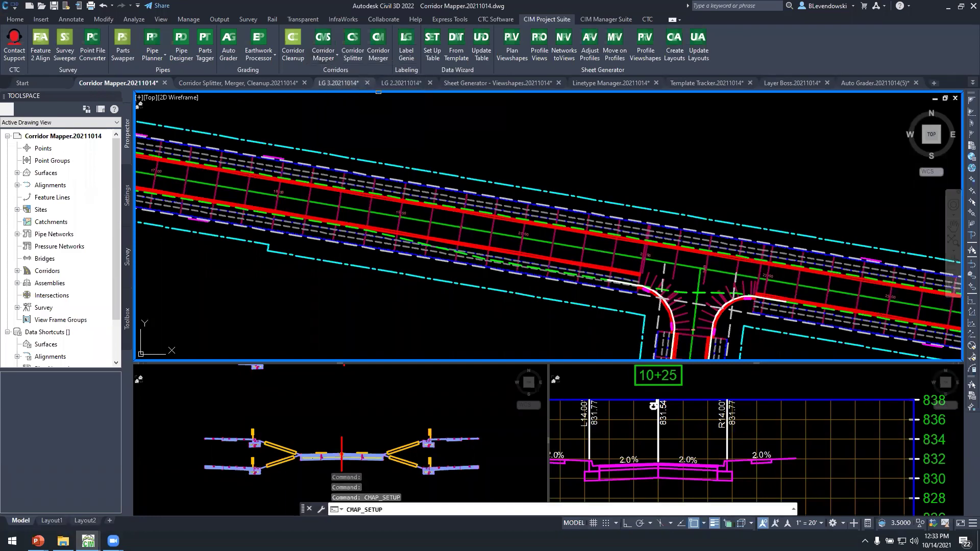
{"action": "left_click", "coordinate": [429, 214]}
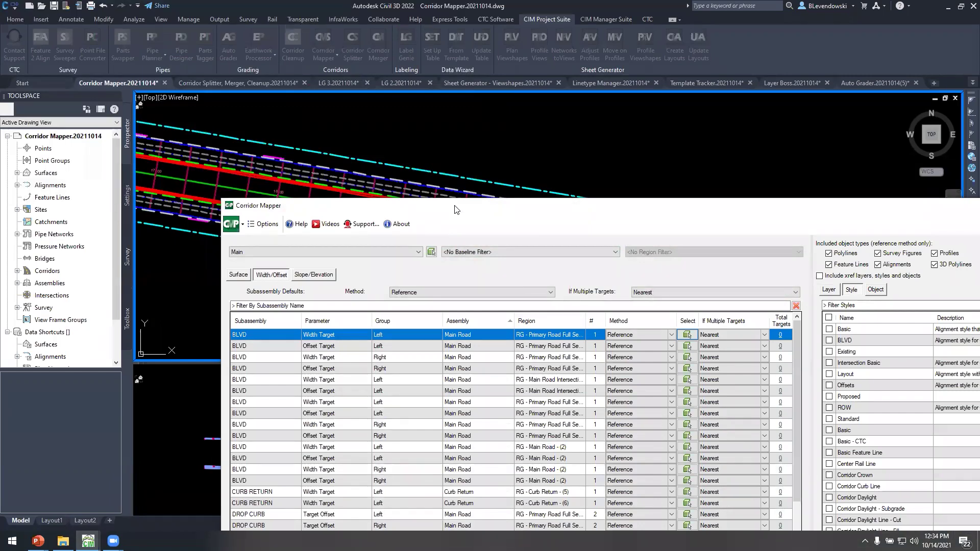
{"action": "left_click_drag", "start_coordinate": [455, 209], "coordinate": [254, 28]}
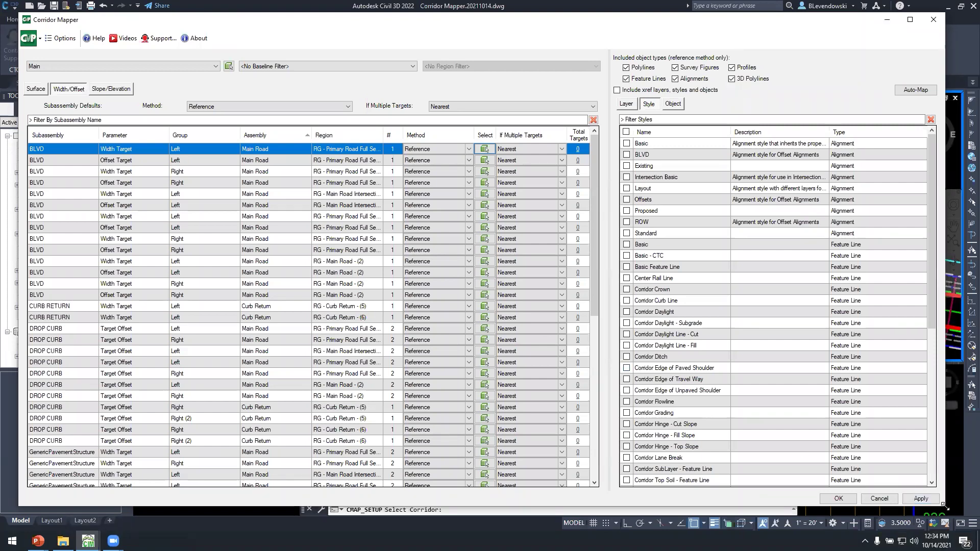
{"action": "left_click_drag", "start_coordinate": [839, 431], "coordinate": [841, 431]}
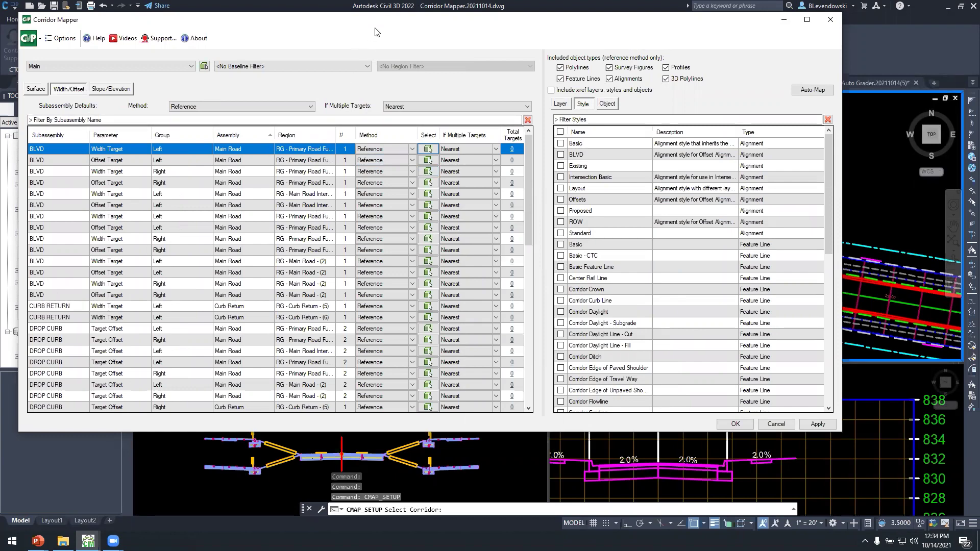
{"action": "left_click_drag", "start_coordinate": [357, 19], "coordinate": [381, 59]}
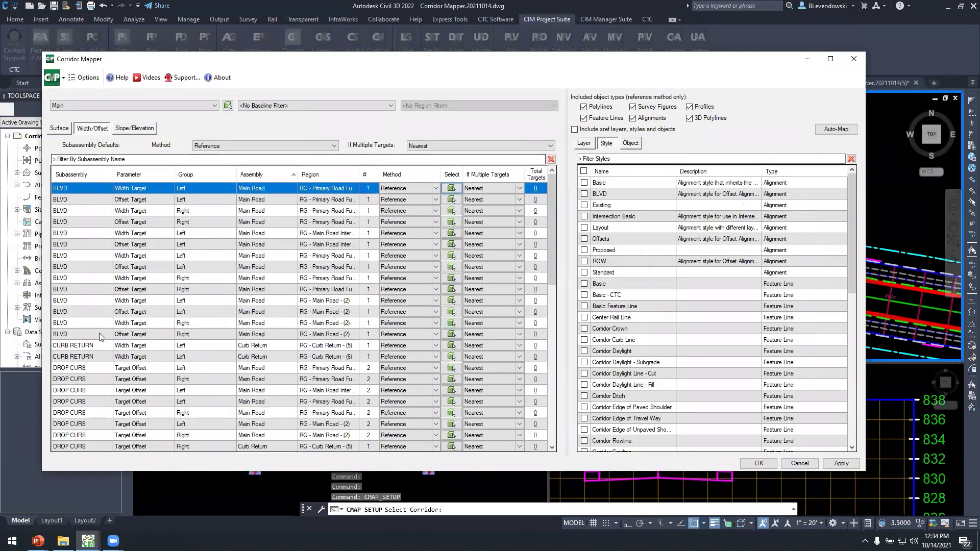
- Map the width and offset targets of all BLVD subassemblies to the BLVD alignment style and accept the mapping
{"action": "left_click", "coordinate": [78, 334], "text": "shift"}
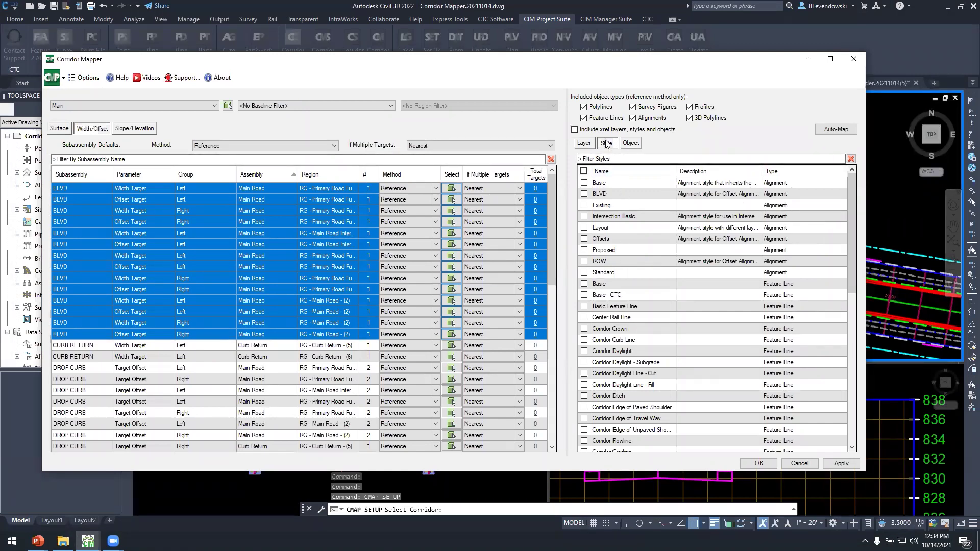
{"action": "left_click", "coordinate": [584, 194]}
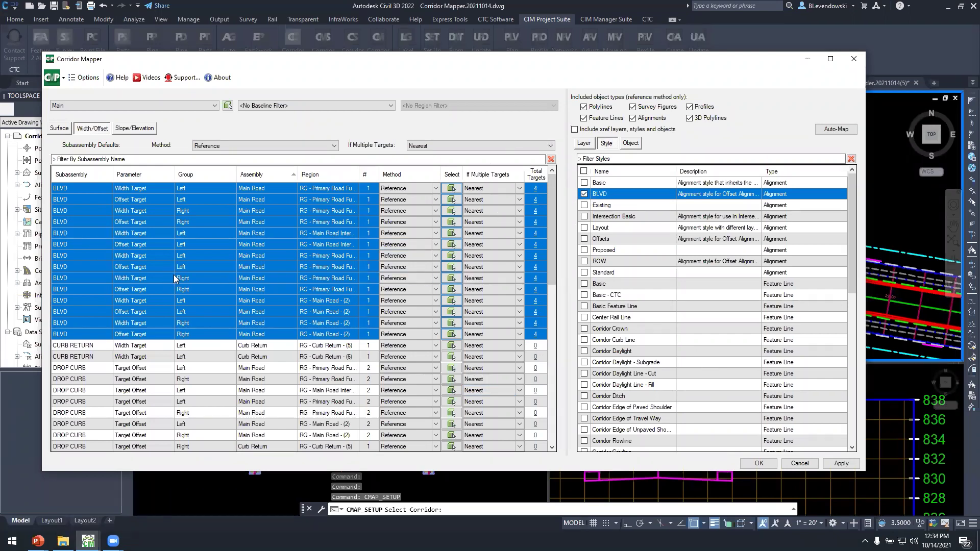
{"action": "left_click", "coordinate": [757, 463]}
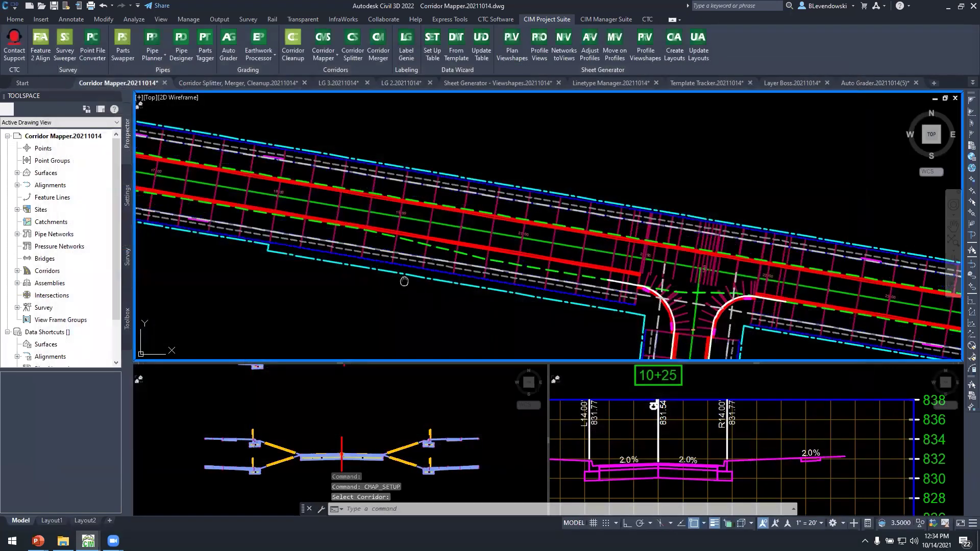
- Reopen the Corridor Mapper target setup for the Main corridor
{"action": "middle_click_drag", "start_coordinate": [406, 282], "coordinate": [530, 282]}
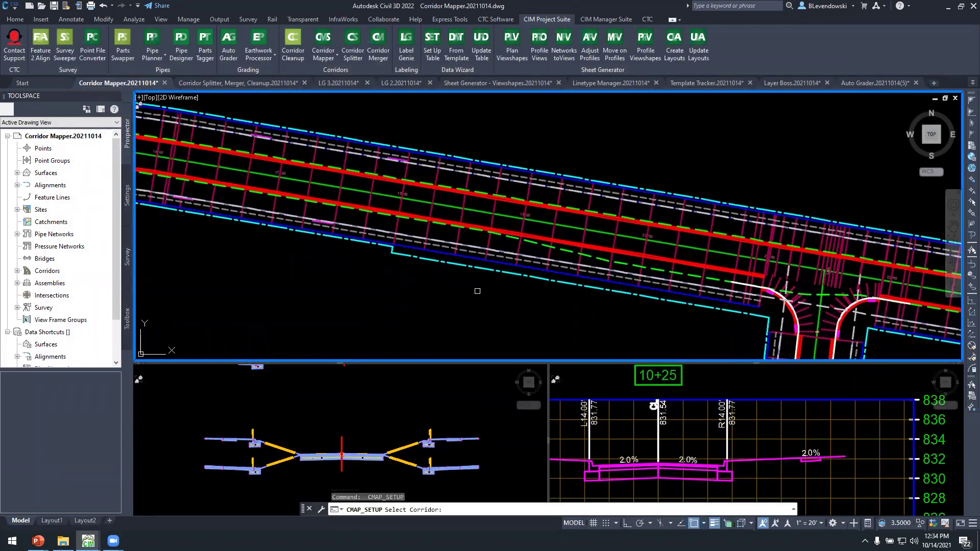
{"action": "left_click", "coordinate": [458, 235]}
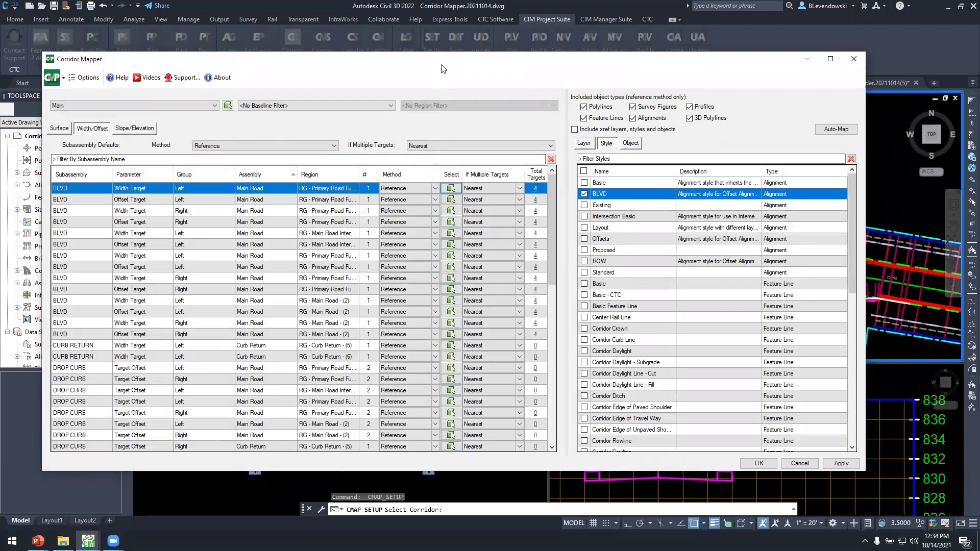
- Set the Offsets alignment style as the width target for all LANE subassemblies of the Main corridor
{"action": "left_click", "coordinate": [535, 323]}
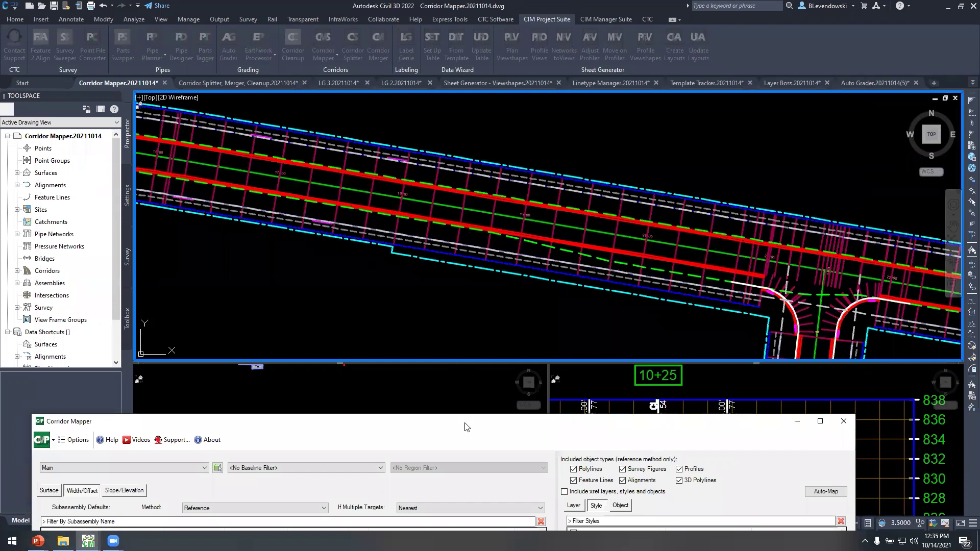
{"action": "left_click", "coordinate": [386, 210]}
{"action": "scroll", "coordinate": [118, 364], "scroll_direction": "down", "scroll_amount": 10}
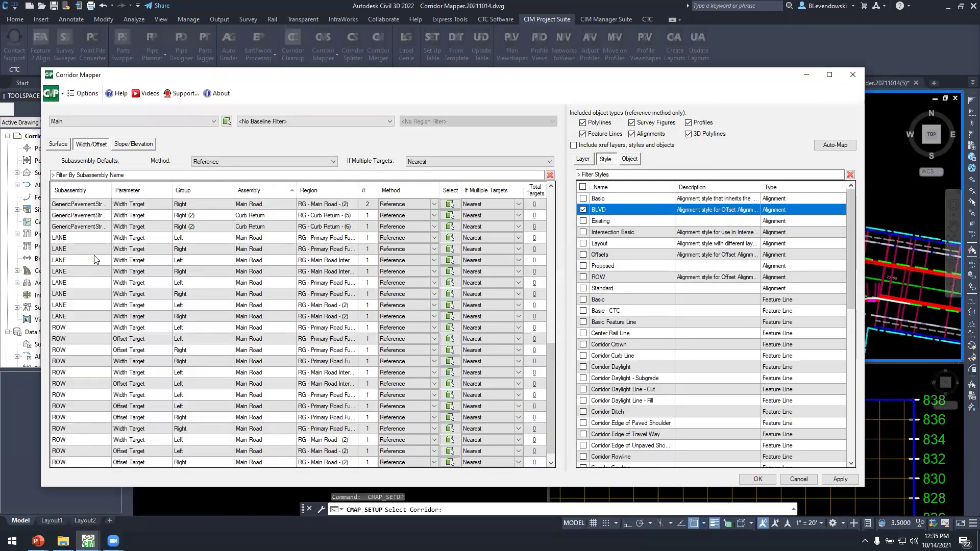
{"action": "left_click", "coordinate": [72, 238]}
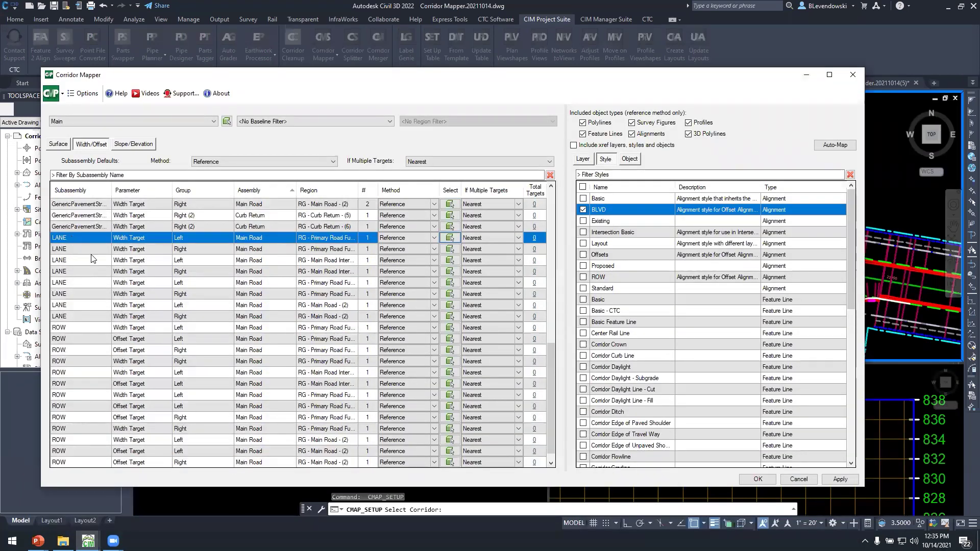
{"action": "left_click", "coordinate": [74, 316], "text": "shift"}
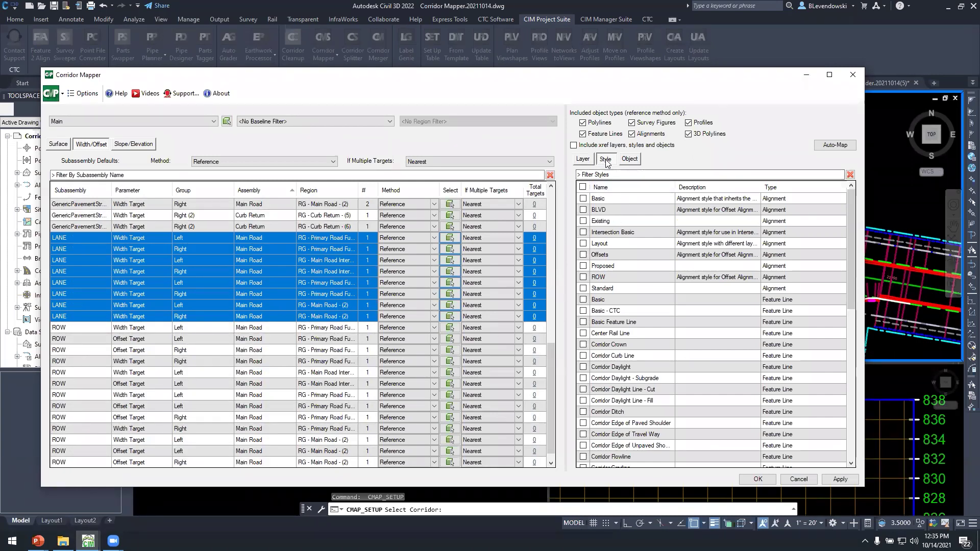
{"action": "left_click", "coordinate": [583, 160]}
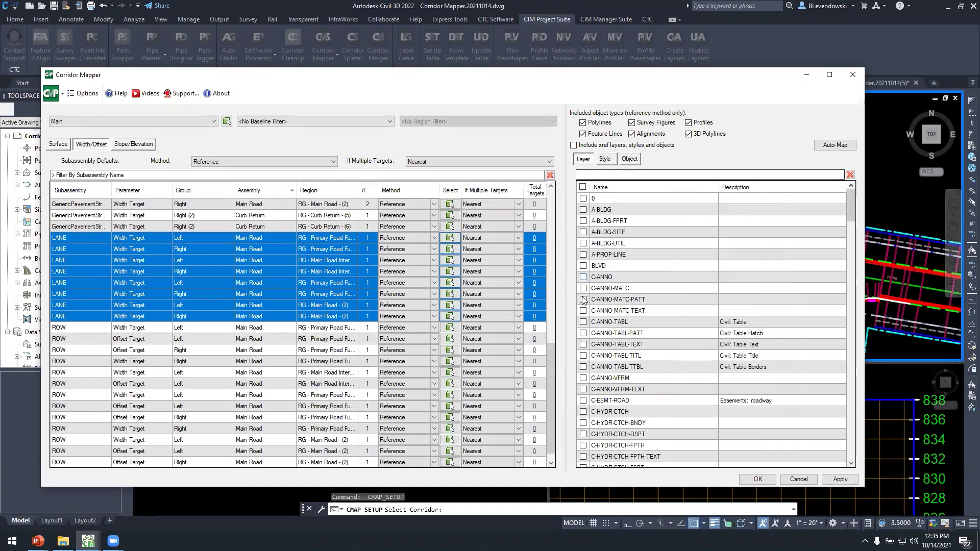
{"action": "left_click", "coordinate": [605, 159]}
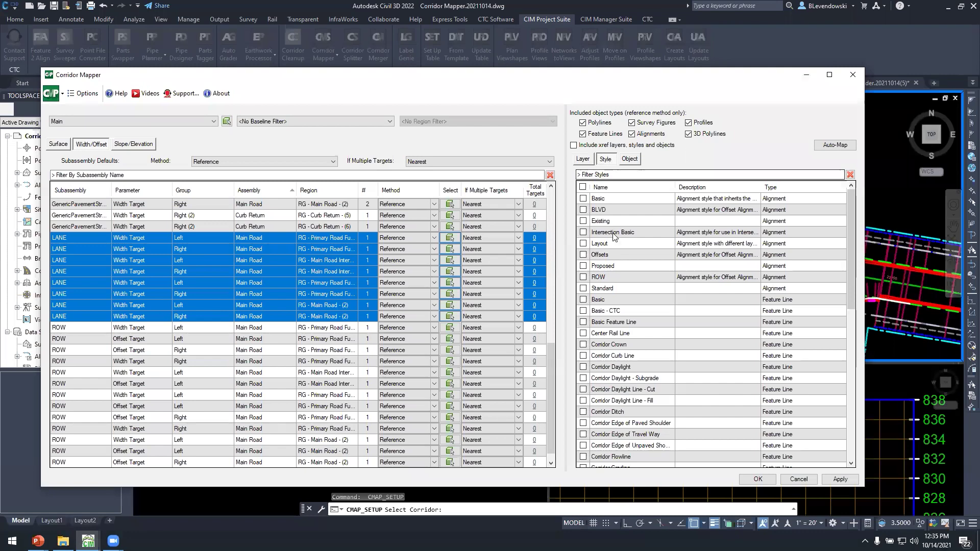
{"action": "left_click", "coordinate": [585, 255]}
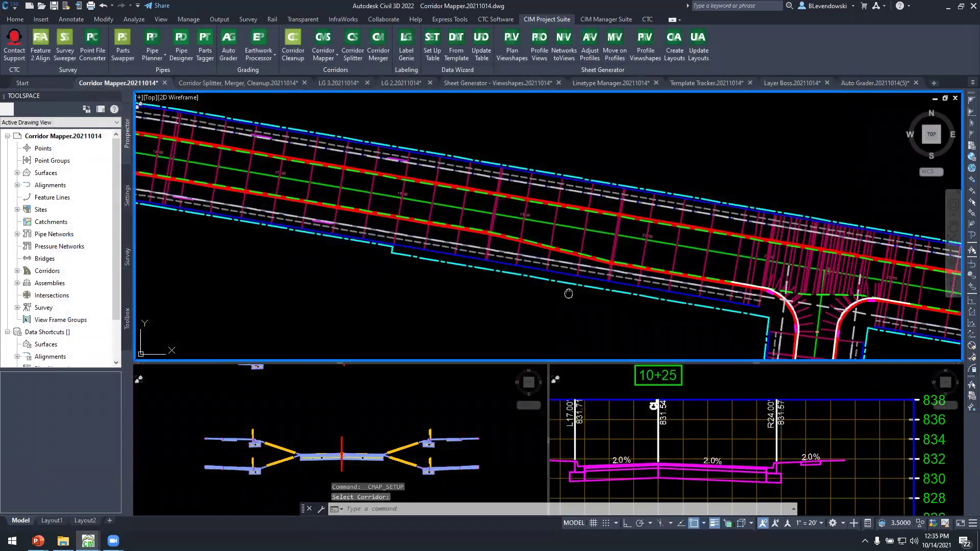
- Examine the rebuilt lane edges along the widening near station 20+00 in the plan view
{"action": "scroll", "coordinate": [498, 284], "scroll_direction": "up", "scroll_amount": 5}
{"action": "key", "text": "Escape"}
{"action": "key", "text": "Escape"}
{"action": "scroll", "coordinate": [456, 254], "scroll_direction": "up", "scroll_amount": 3}
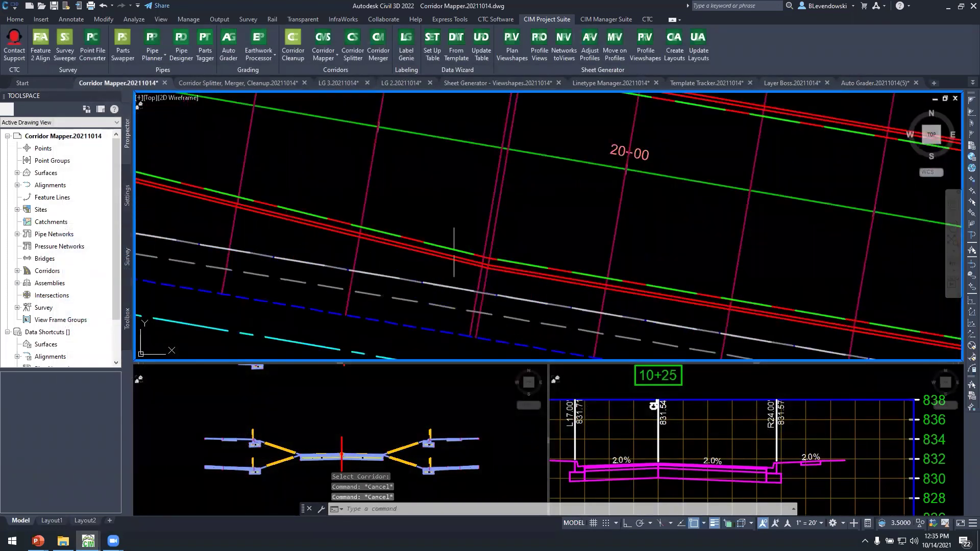
{"action": "scroll", "coordinate": [456, 254], "scroll_direction": "down", "scroll_amount": 8}
{"action": "middle_click_drag", "start_coordinate": [278, 269], "coordinate": [456, 282]}
- Inspect the Target Found and Target Not Found branches of the main road assembly
{"action": "left_click", "coordinate": [375, 410]}
{"action": "scroll", "coordinate": [414, 475], "scroll_direction": "up", "scroll_amount": 3}
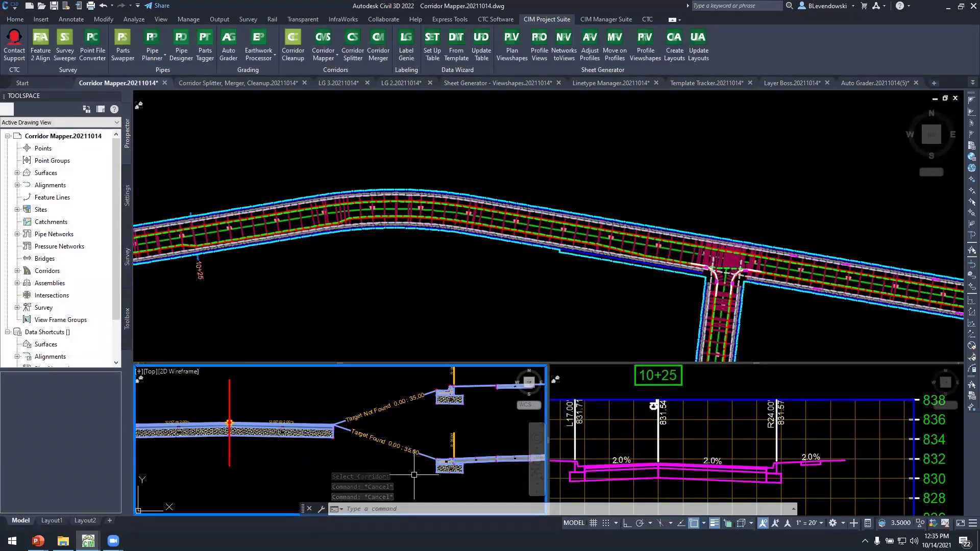
{"action": "scroll", "coordinate": [414, 475], "scroll_direction": "down", "scroll_amount": 3}
{"action": "middle_click_drag", "start_coordinate": [435, 452], "coordinate": [385, 439]}
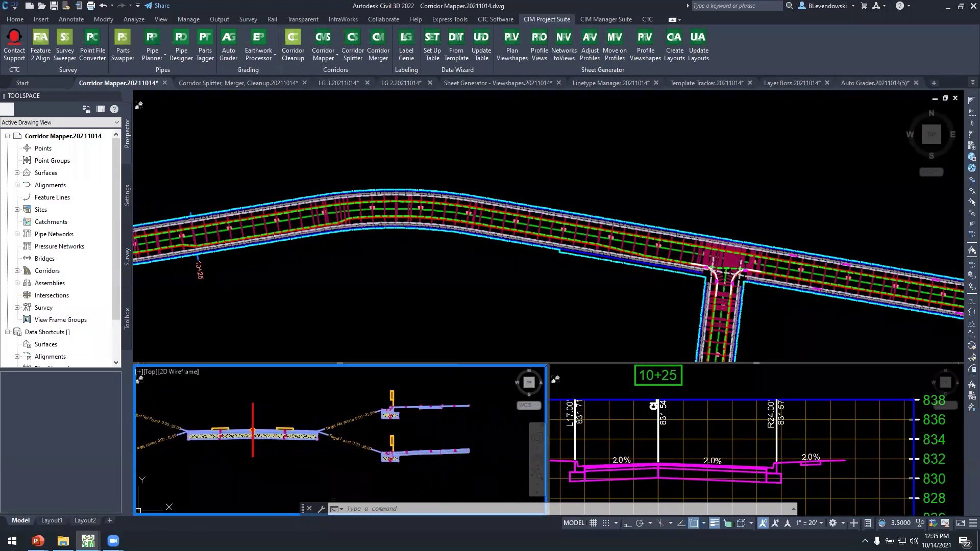
{"action": "scroll", "coordinate": [387, 448], "scroll_direction": "up", "scroll_amount": 5}
{"action": "scroll", "coordinate": [383, 493], "scroll_direction": "down", "scroll_amount": 5}
- Inspect the drop curb lines along the main road in the plan view
{"action": "left_click", "coordinate": [398, 286]}
{"action": "mouse_move", "coordinate": [342, 284]}
{"action": "middle_mouse_down"}
{"action": "mouse_move", "coordinate": [503, 278]}
{"action": "mouse_move", "coordinate": [357, 277]}
{"action": "middle_mouse_up"}
{"action": "key", "text": "Escape"}
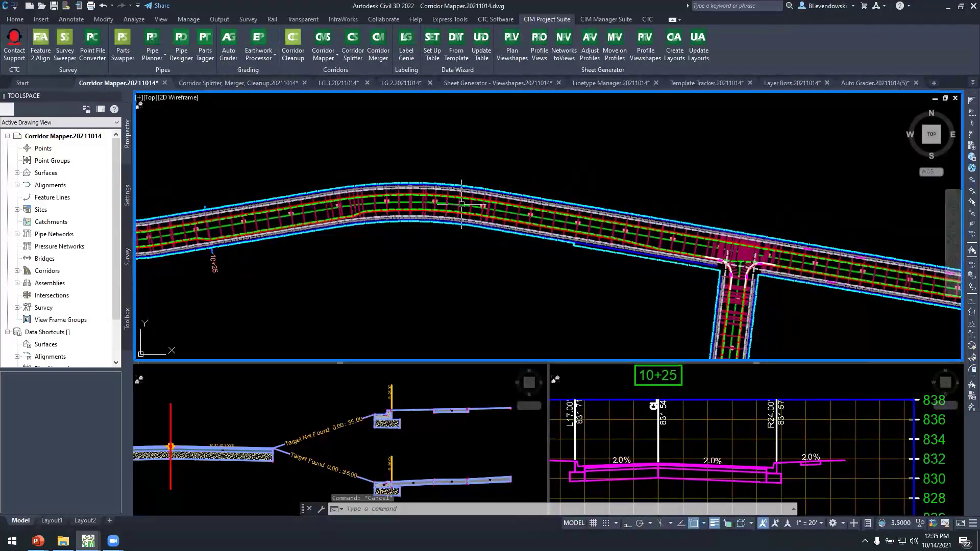
{"action": "key", "text": "Escape"}
{"action": "key", "text": "Escape"}
{"action": "scroll", "coordinate": [442, 239], "scroll_direction": "up", "scroll_amount": 6}
{"action": "left_click", "coordinate": [442, 239]}
{"action": "scroll", "coordinate": [442, 239], "scroll_direction": "down", "scroll_amount": 8}
{"action": "middle_click_drag", "start_coordinate": [559, 258], "coordinate": [383, 261]}
{"action": "key", "text": "Escape"}
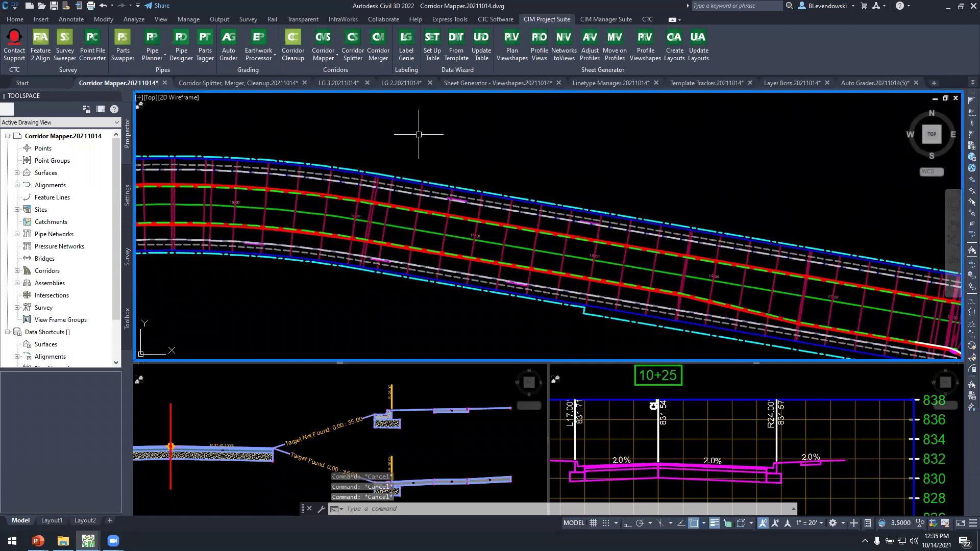
- Open the Corridor Mapper target setup with CMAP_SETUP and shrink and move its window clear of the assembly view
{"action": "type", "text": "CMAP"}
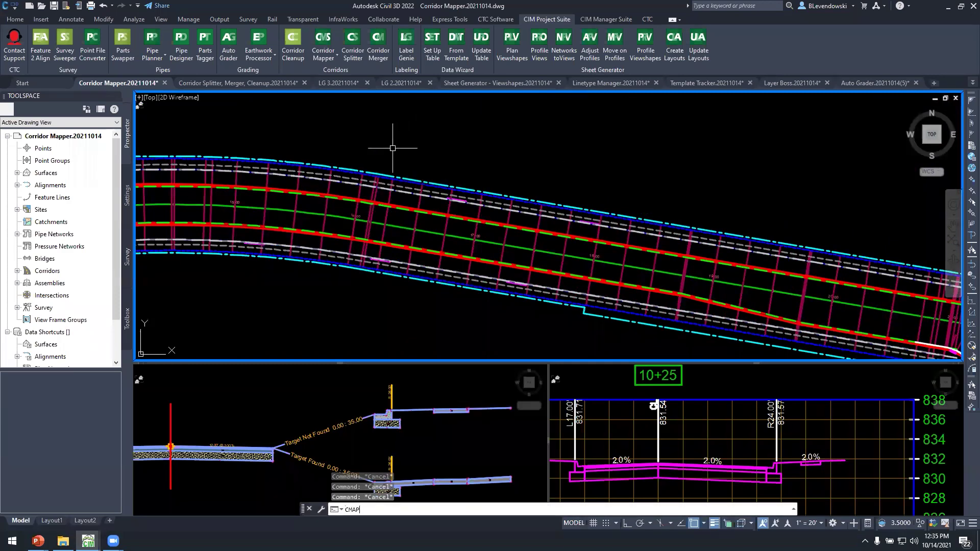
{"action": "key", "text": "Return"}
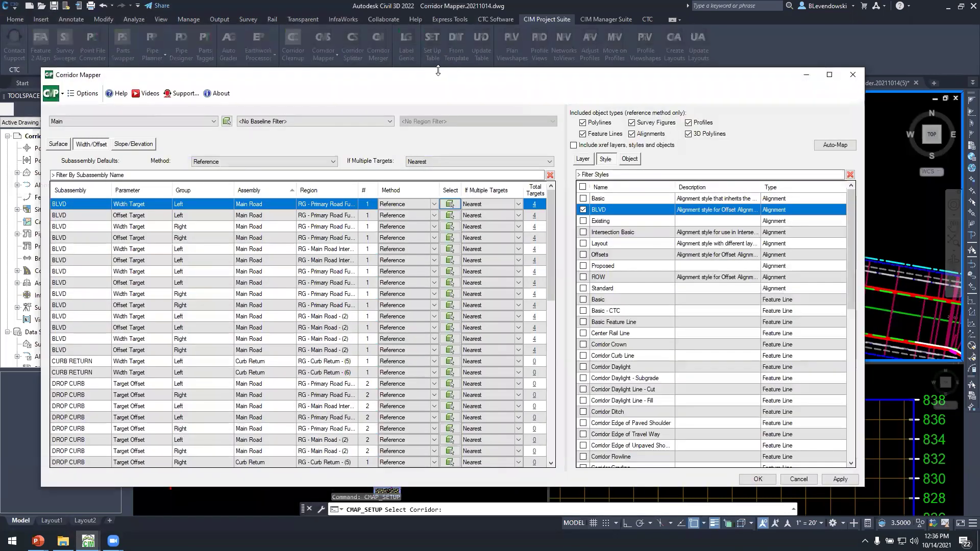
{"action": "left_click_drag", "start_coordinate": [438, 71], "coordinate": [438, 166]}
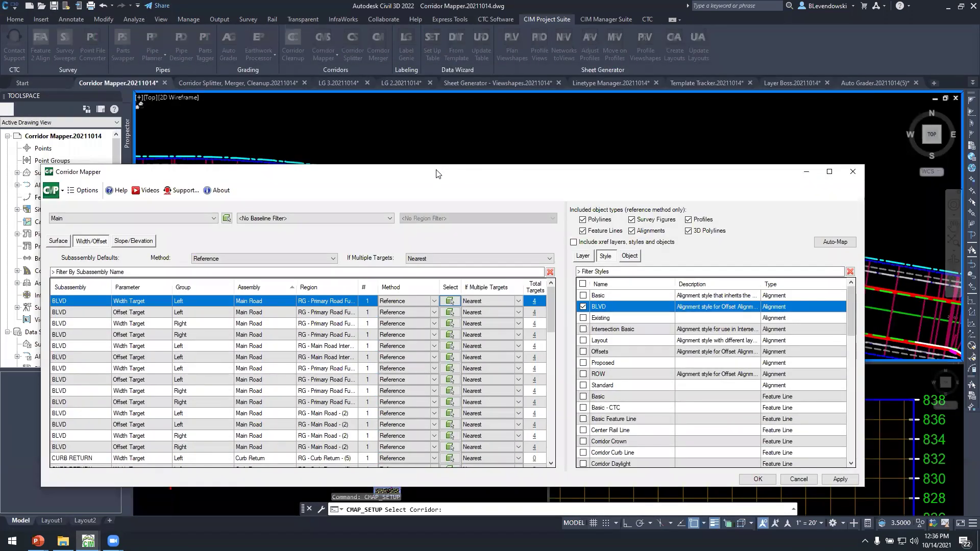
{"action": "left_click_drag", "start_coordinate": [263, 172], "coordinate": [291, 12]}
{"action": "left_click", "coordinate": [102, 209]}
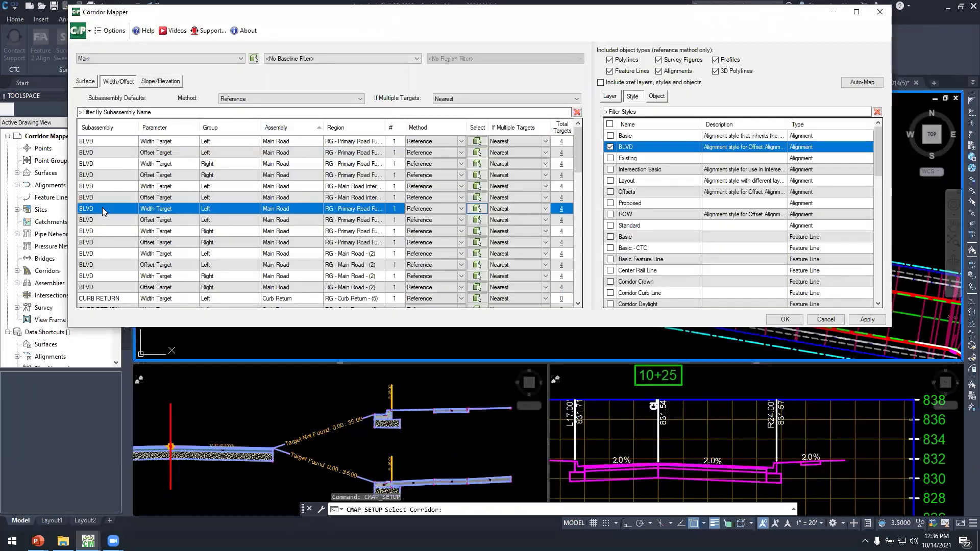
- Assign the DROP CURB layer as the offset target for all DROP CURB subassembly rows and rebuild the corridor
{"action": "scroll", "coordinate": [112, 235], "scroll_direction": "down", "scroll_amount": 3}
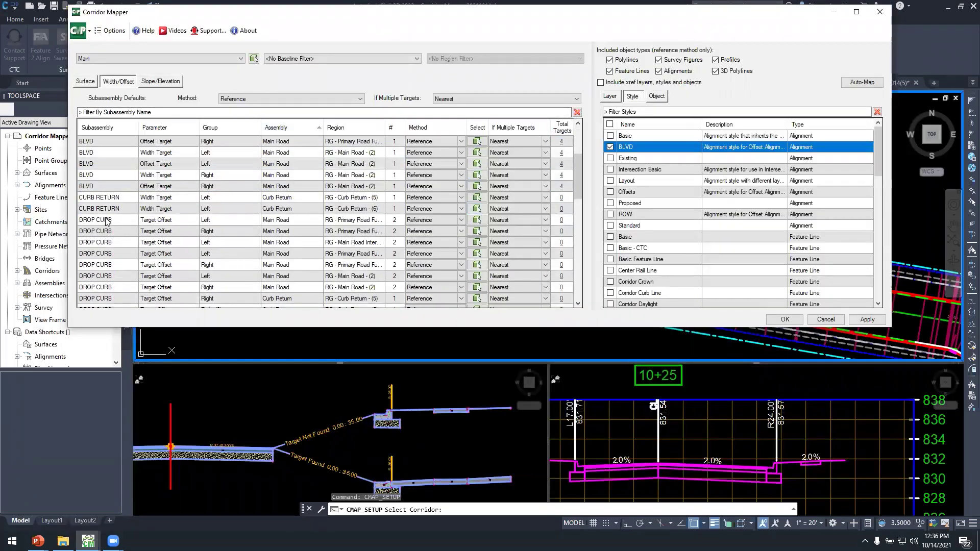
{"action": "left_click", "coordinate": [105, 221]}
{"action": "scroll", "coordinate": [125, 223], "scroll_direction": "down", "scroll_amount": 4}
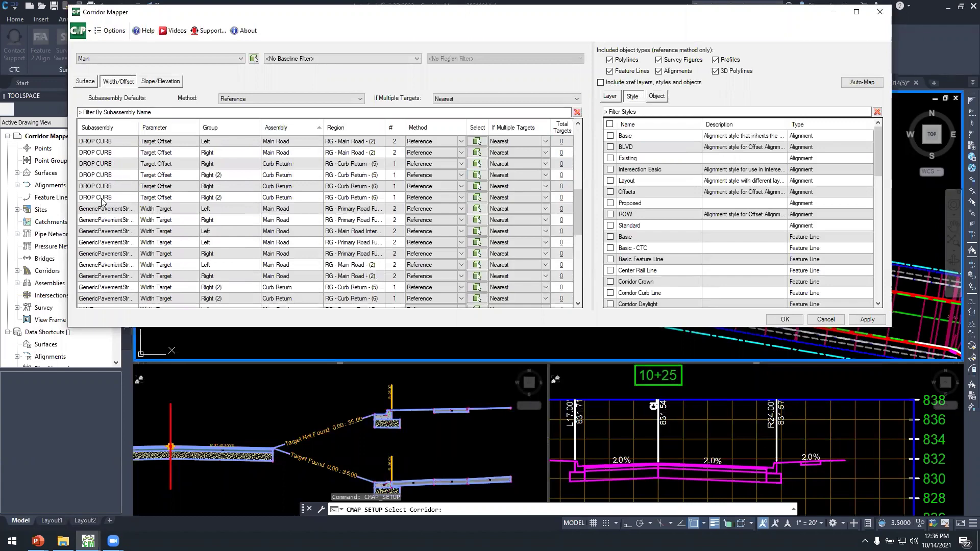
{"action": "left_click", "coordinate": [102, 198], "text": "shift"}
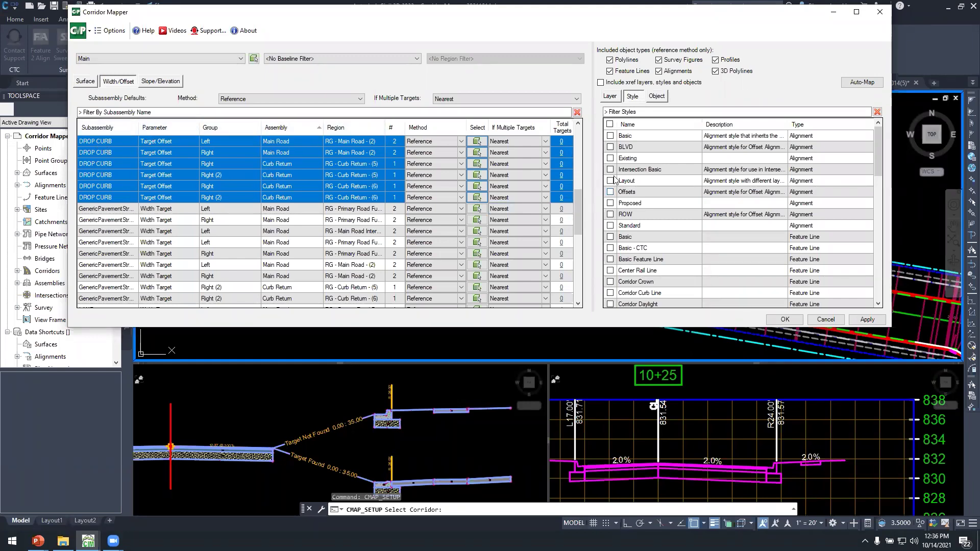
{"action": "left_click", "coordinate": [610, 96]}
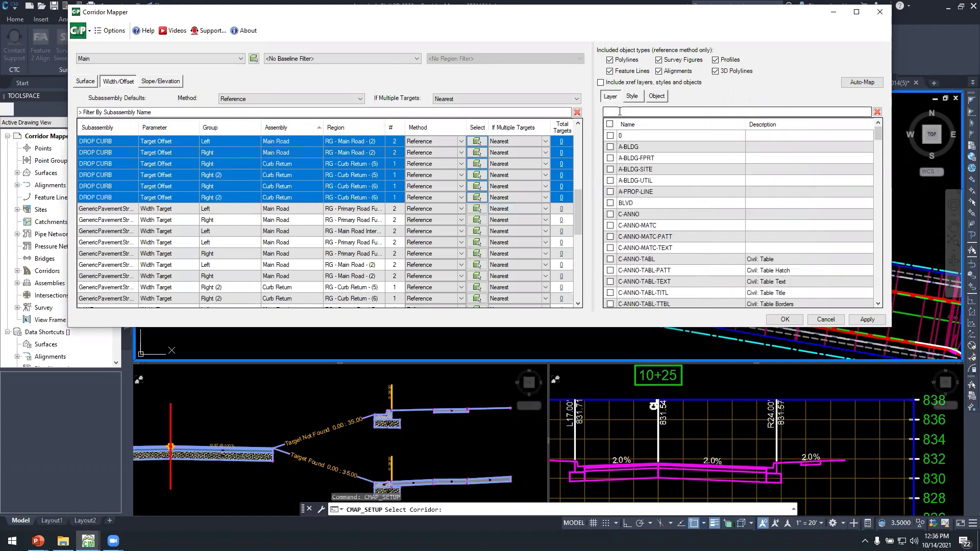
{"action": "left_click", "coordinate": [619, 111]}
{"action": "type", "text": "DRO"}
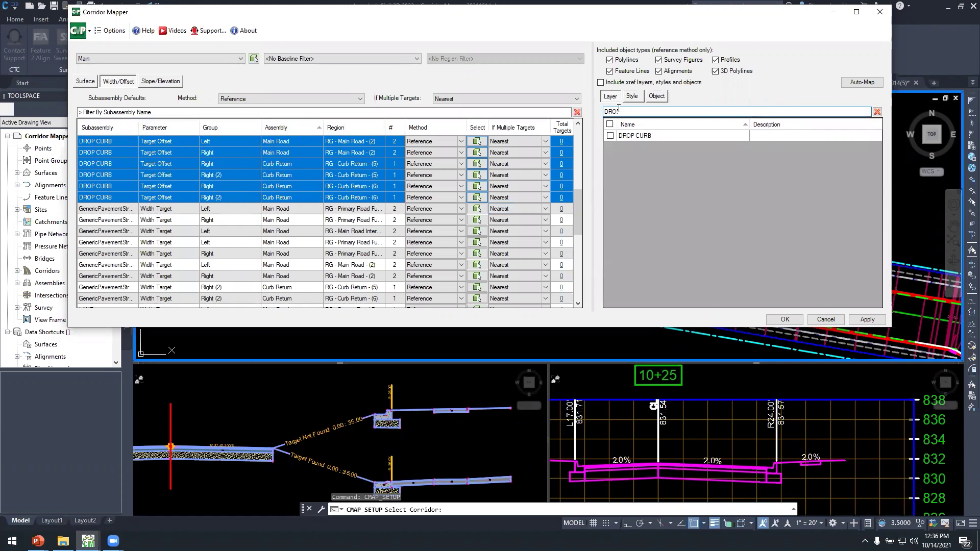
{"action": "left_click", "coordinate": [609, 135]}
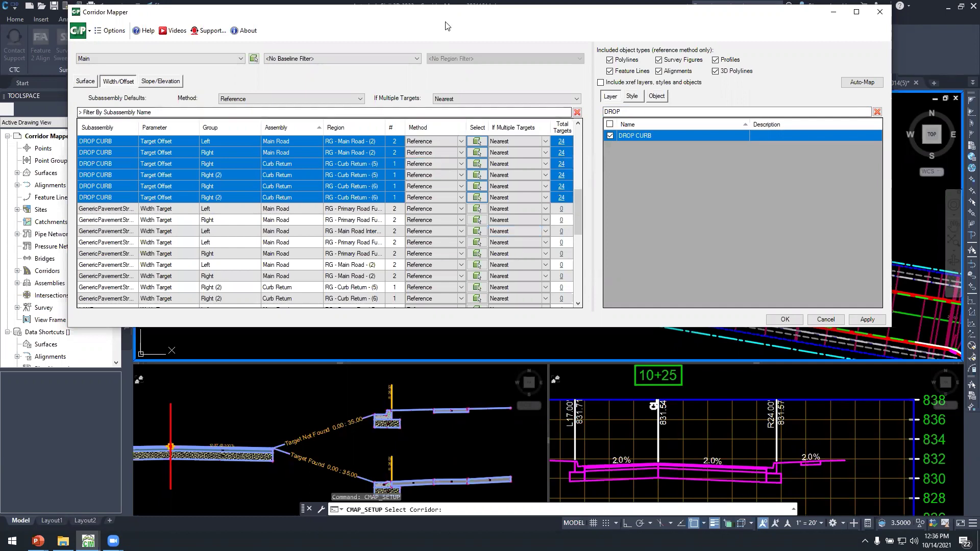
{"action": "left_click", "coordinate": [786, 321]}
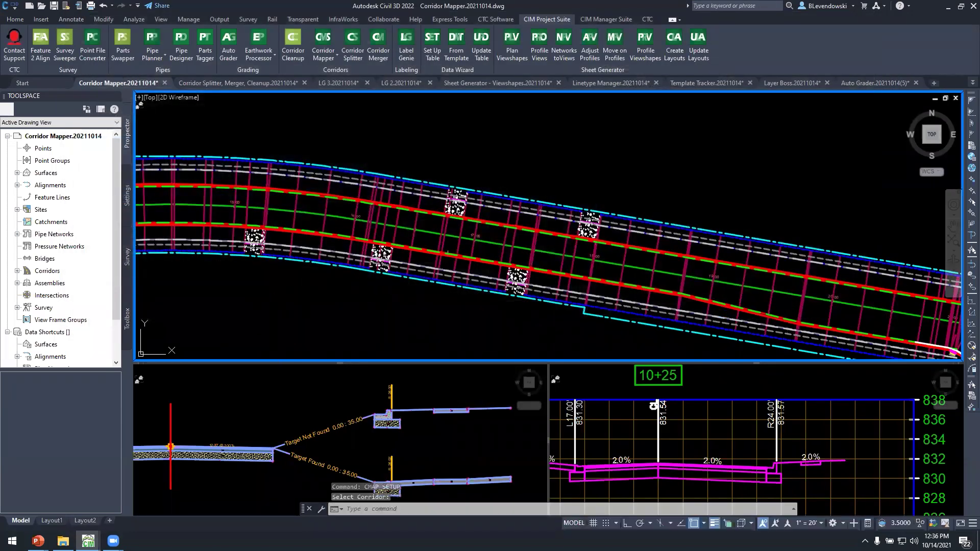
- Examine the driveway openings along the main road on both sides of the intersection
{"action": "middle_click_drag", "start_coordinate": [466, 237], "coordinate": [510, 246]}
{"action": "scroll", "coordinate": [495, 206], "scroll_direction": "up", "scroll_amount": 4}
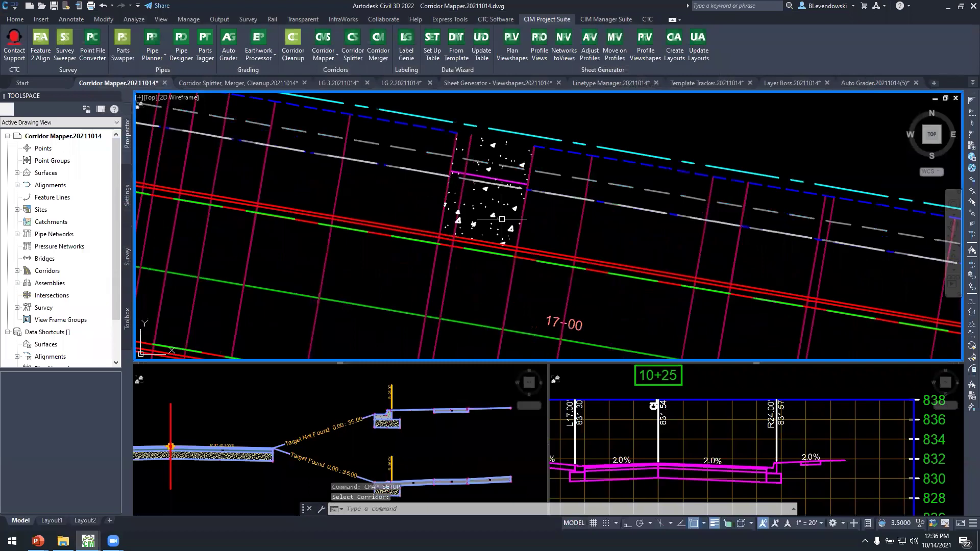
{"action": "scroll", "coordinate": [488, 181], "scroll_direction": "down", "scroll_amount": 6}
{"action": "mouse_move", "coordinate": [372, 246]}
{"action": "middle_mouse_down"}
{"action": "mouse_move", "coordinate": [689, 259]}
{"action": "mouse_move", "coordinate": [420, 265]}
{"action": "mouse_move", "coordinate": [461, 273]}
{"action": "middle_mouse_up"}
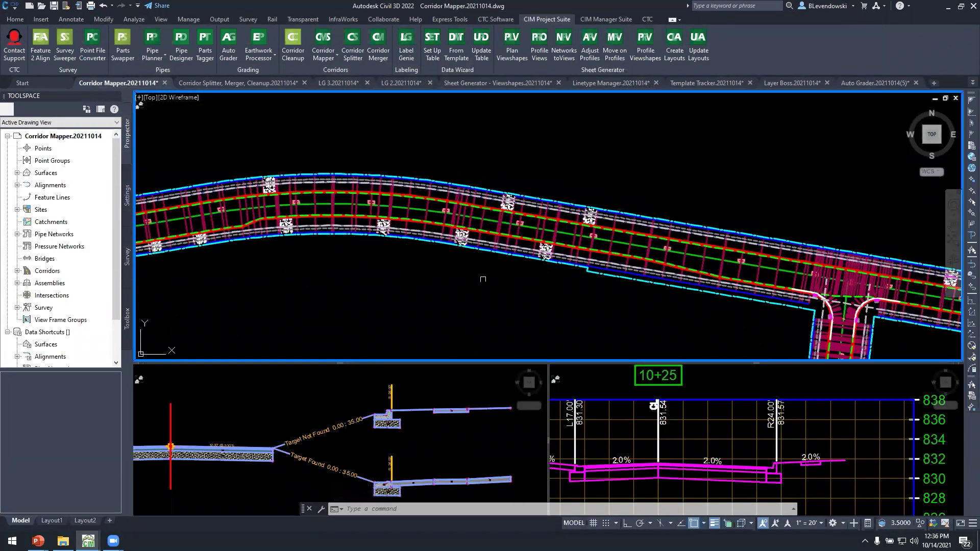
{"action": "middle_click_drag", "start_coordinate": [536, 277], "coordinate": [299, 261]}
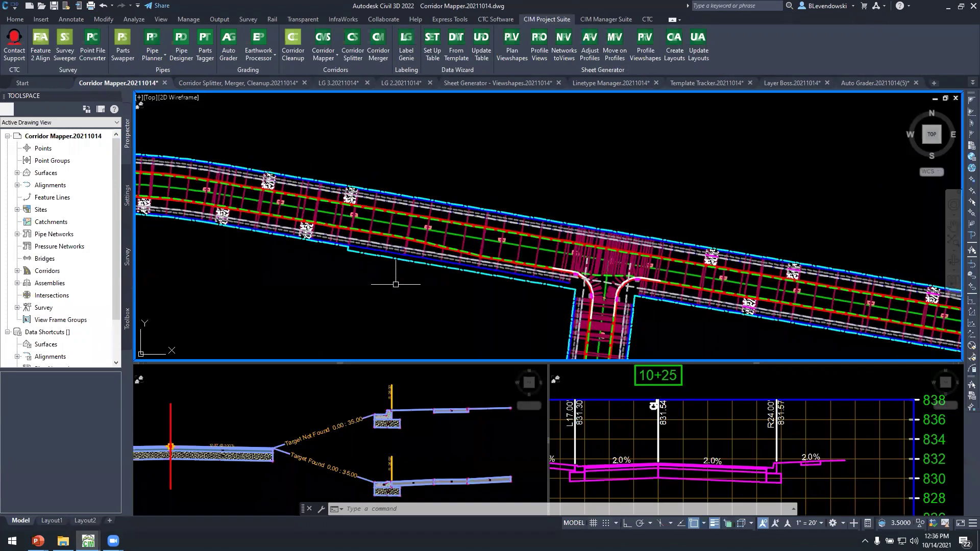
{"action": "middle_click_drag", "start_coordinate": [393, 274], "coordinate": [422, 280]}
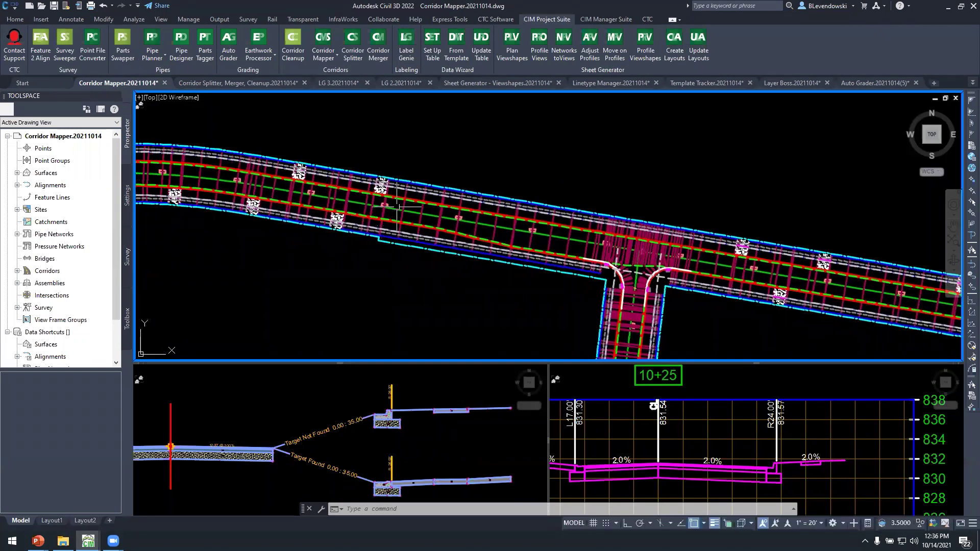
- Copy the drop curb line near station 18+00 to two spots farther along the same side, near stations 19+00 and 20+00
{"action": "scroll", "coordinate": [397, 207], "scroll_direction": "up", "scroll_amount": 6}
{"action": "scroll", "coordinate": [397, 208], "scroll_direction": "down", "scroll_amount": 2}
{"action": "middle_click_drag", "start_coordinate": [397, 183], "coordinate": [390, 194]}
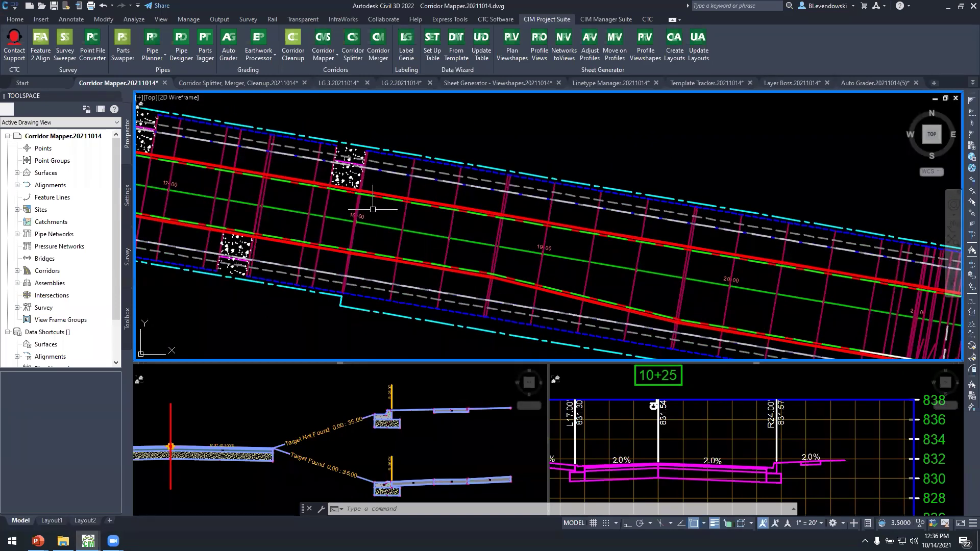
{"action": "type", "text": "co"}
{"action": "key", "text": "Return"}
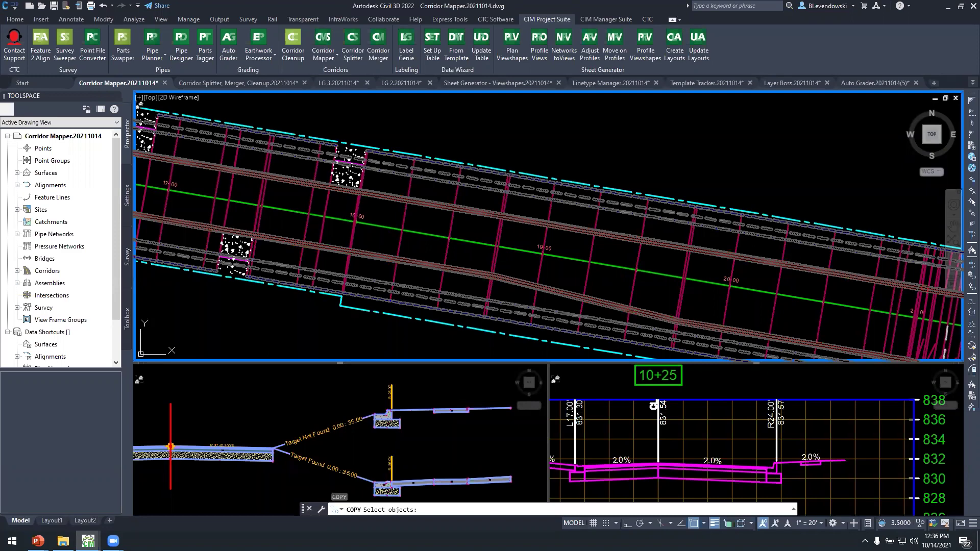
{"action": "scroll", "coordinate": [349, 181], "scroll_direction": "up", "scroll_amount": 6}
{"action": "left_click", "coordinate": [347, 164]}
{"action": "scroll", "coordinate": [331, 145], "scroll_direction": "down", "scroll_amount": 5}
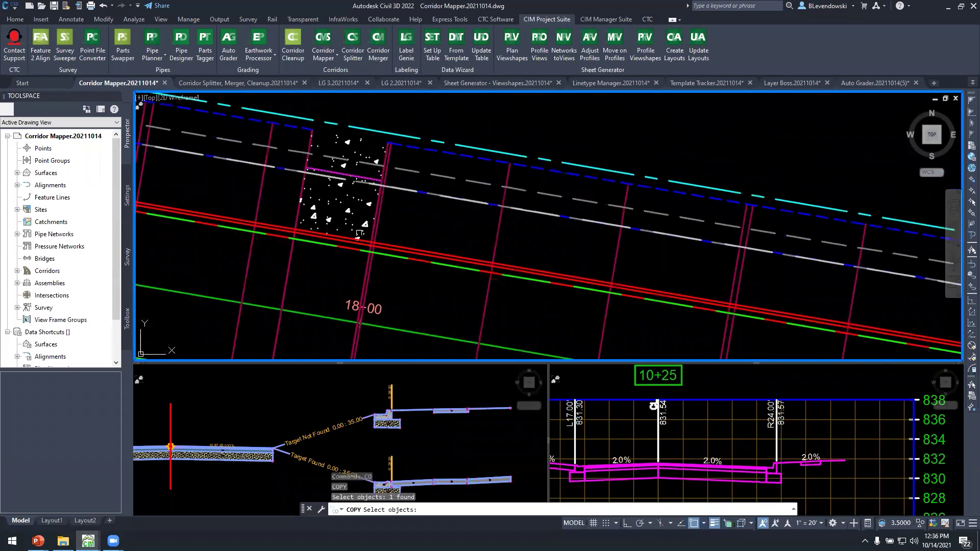
{"action": "key", "text": "Return"}
{"action": "left_click", "coordinate": [384, 161]}
{"action": "left_click", "coordinate": [607, 193]}
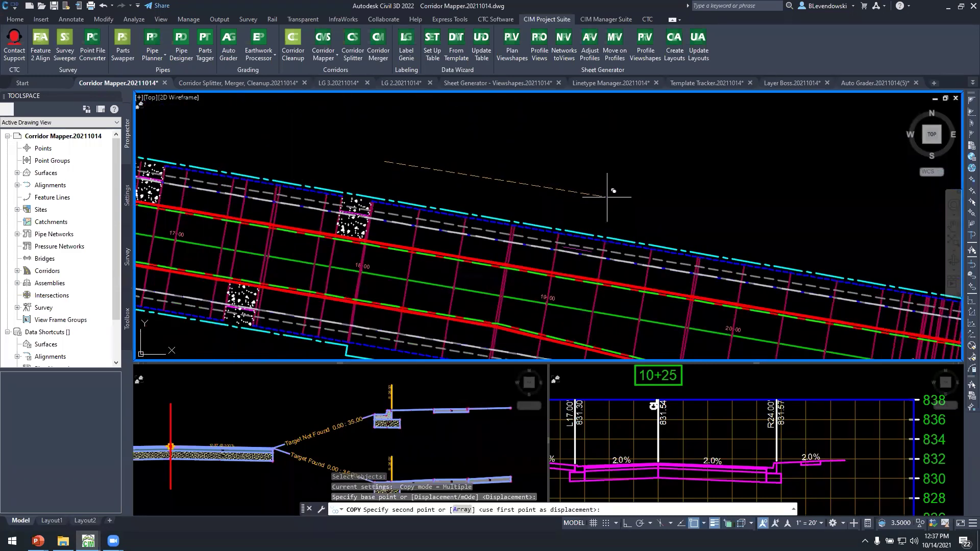
{"action": "left_click", "coordinate": [791, 227]}
{"action": "key", "text": "Return"}
{"action": "middle_click_drag", "start_coordinate": [799, 209], "coordinate": [657, 221]}
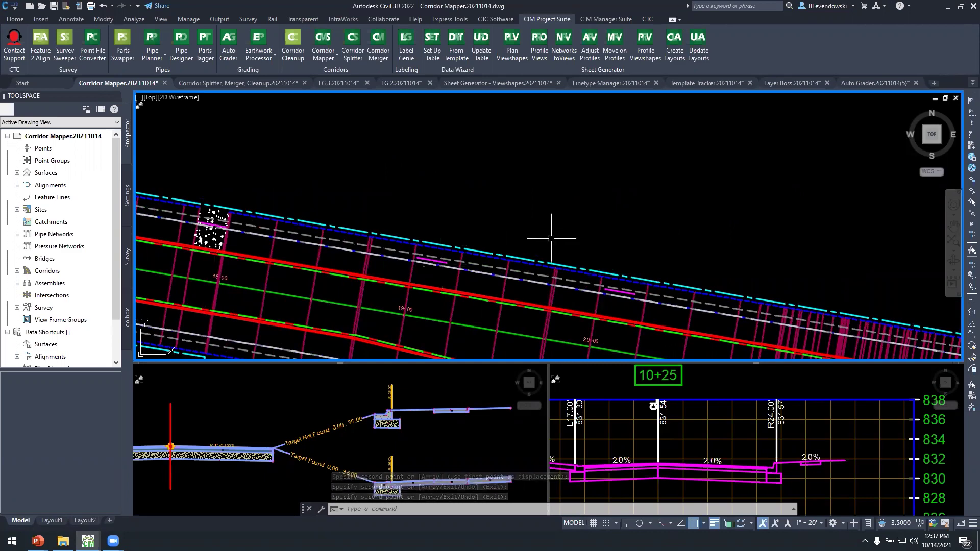
- Auto-map the Main corridor's width and offset targets so it picks up the two copied drop curb lines
{"action": "mouse_move", "coordinate": [511, 228]}
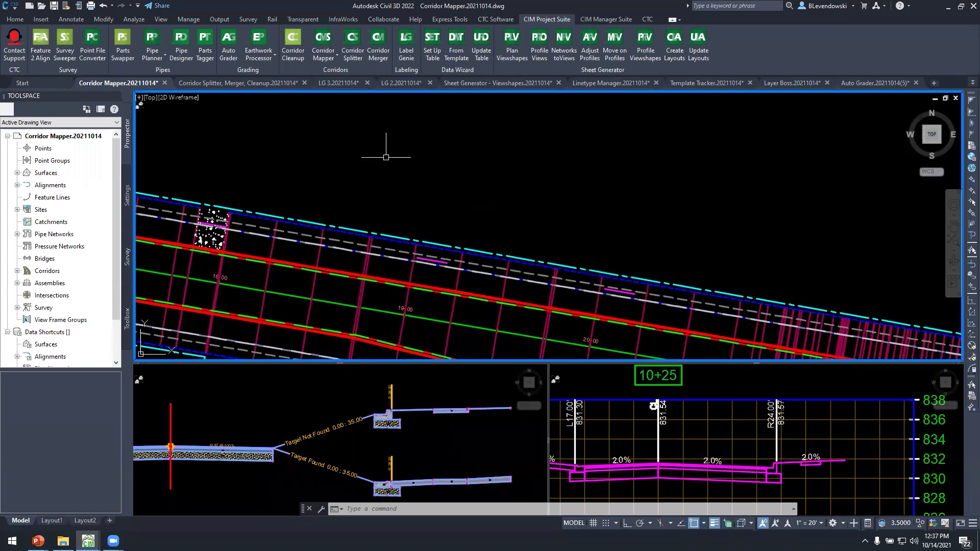
{"action": "left_click", "coordinate": [325, 57]}
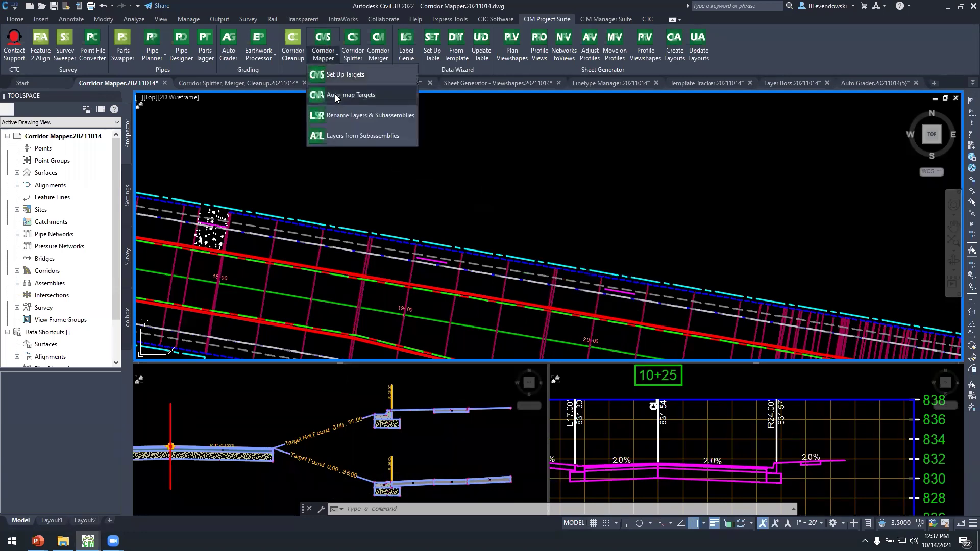
{"action": "left_click", "coordinate": [336, 95]}
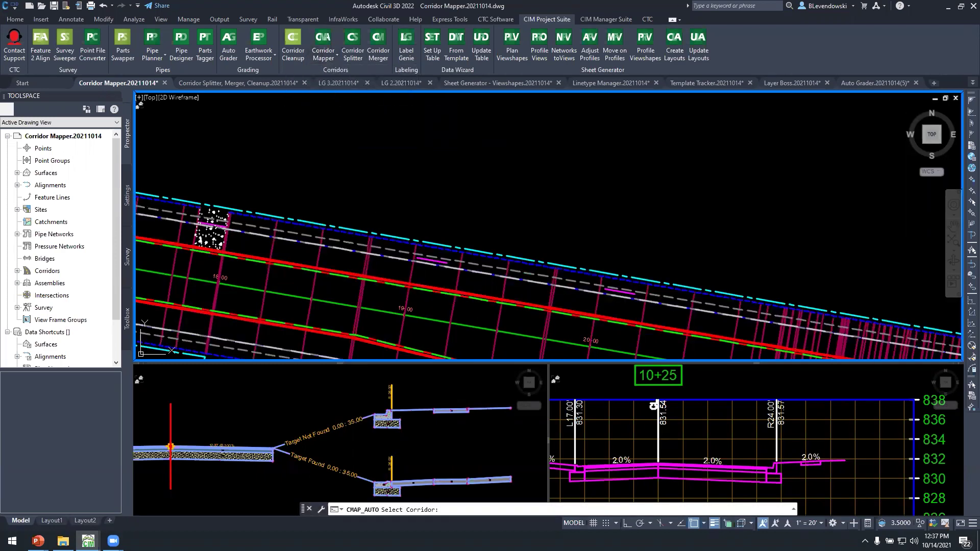
{"action": "left_click", "coordinate": [369, 269]}
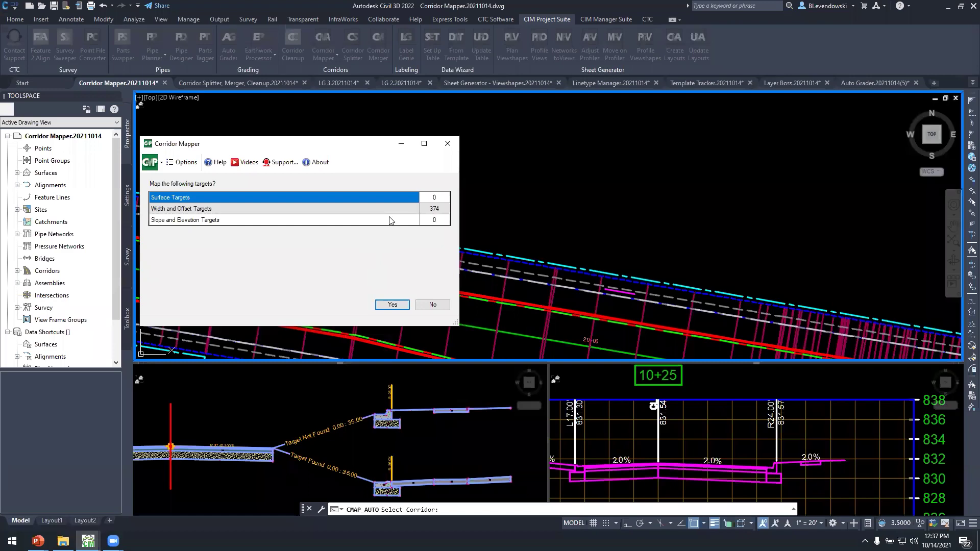
{"action": "left_click", "coordinate": [391, 305]}
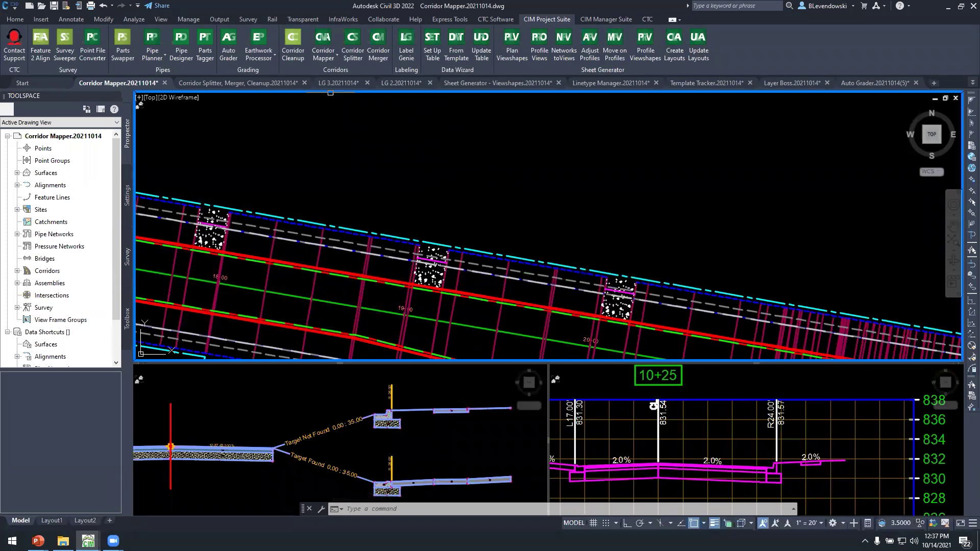
- Reopen the corridor's target setup and view the object name and description matching options for the BLVD rows
{"action": "left_click", "coordinate": [328, 68]}
{"action": "left_click", "coordinate": [329, 78]}
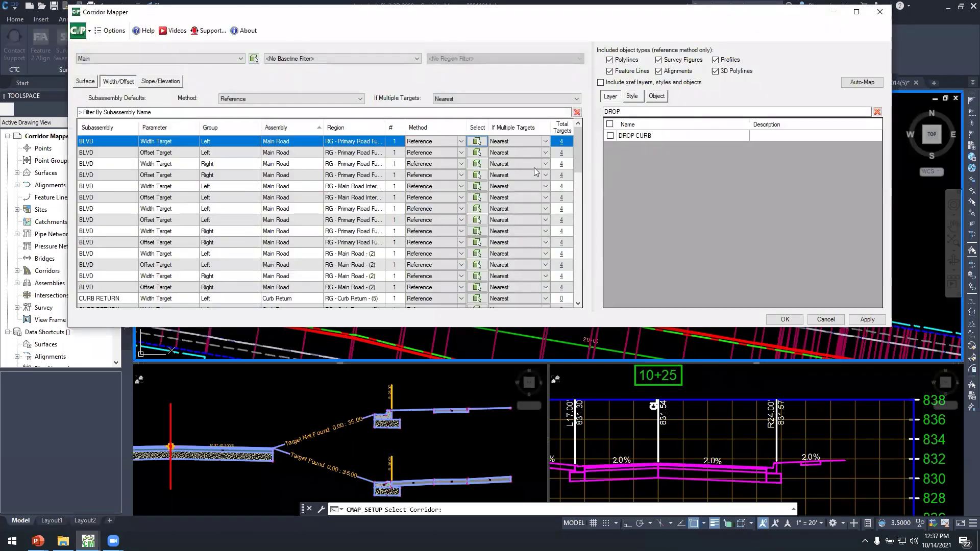
{"action": "left_click_drag", "start_coordinate": [105, 147], "coordinate": [108, 259]}
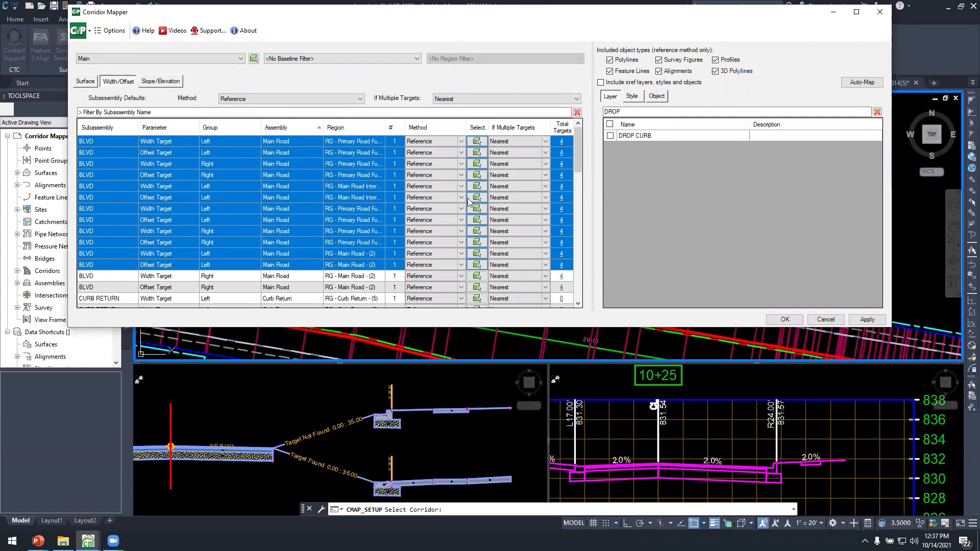
{"action": "left_click", "coordinate": [659, 96]}
{"action": "left_click", "coordinate": [664, 115]}
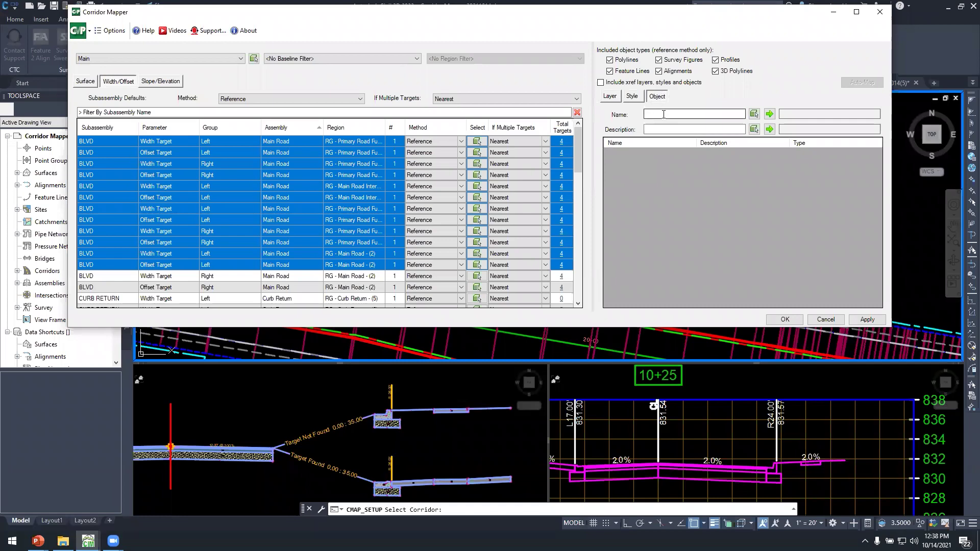
- Review the method choices and mapped targets of the right-side BLVD Width Target row in RG - Main Road - (2), then cancel the setup
{"action": "left_click", "coordinate": [332, 278]}
{"action": "left_click", "coordinate": [461, 276]}
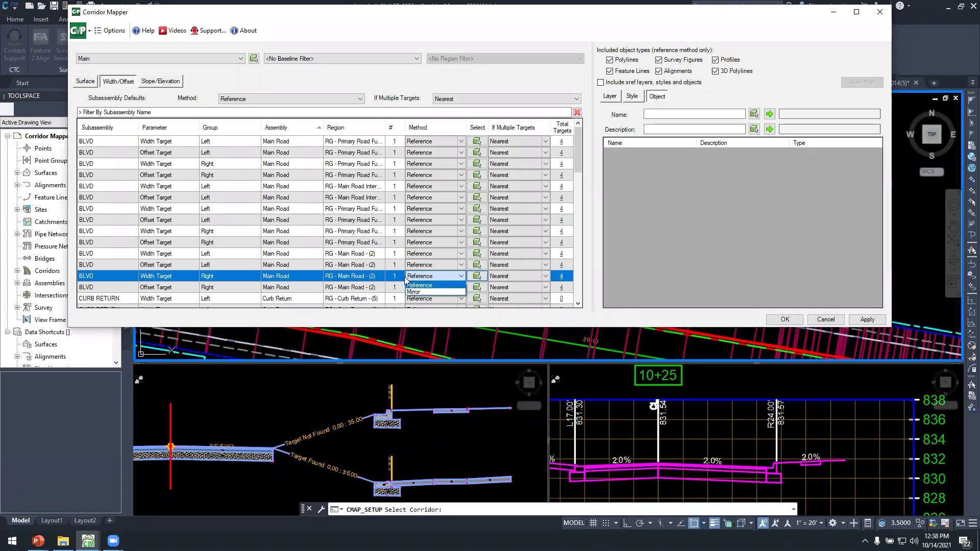
{"action": "left_click", "coordinate": [368, 278]}
{"action": "left_click", "coordinate": [478, 277]}
{"action": "key", "text": "ctrl"}
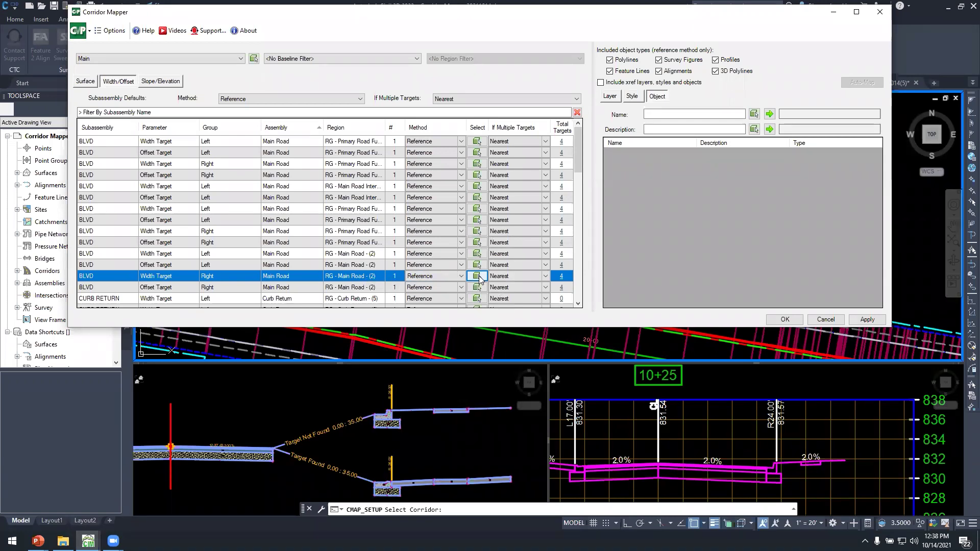
{"action": "key", "text": "ctrl"}
{"action": "left_click", "coordinate": [561, 278]}
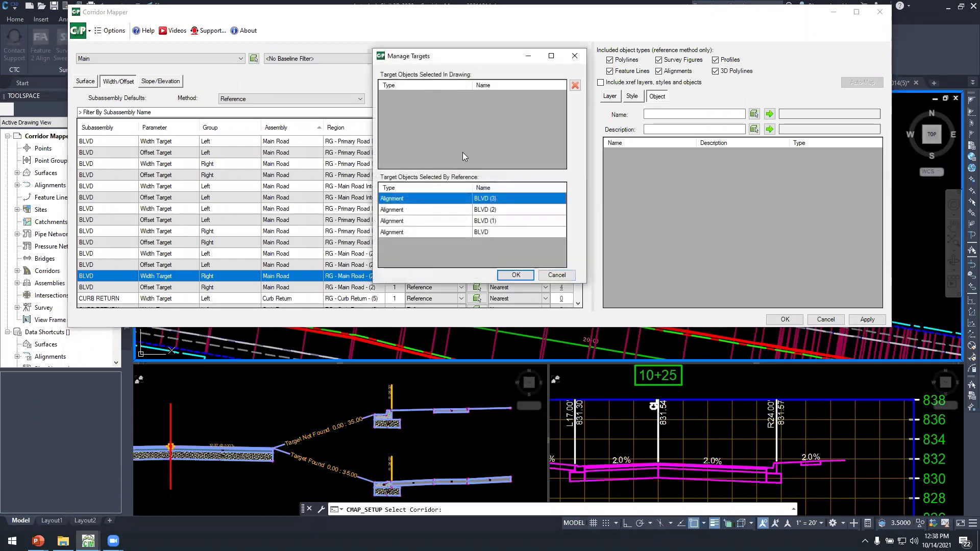
{"action": "left_click", "coordinate": [556, 275]}
{"action": "left_click", "coordinate": [825, 319]}
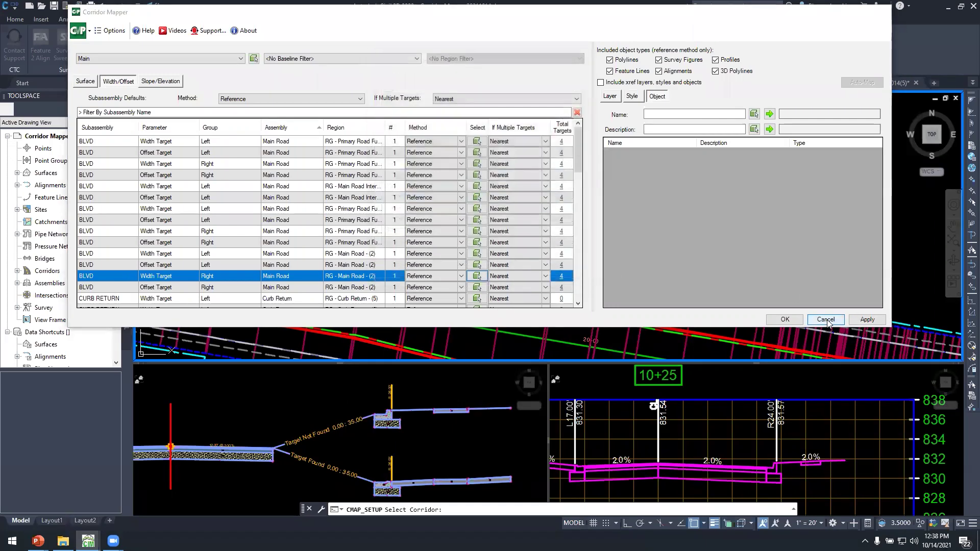
{"action": "key", "text": "Escape"}
{"action": "key", "text": "Escape"}
{"action": "key", "text": "Escape"}
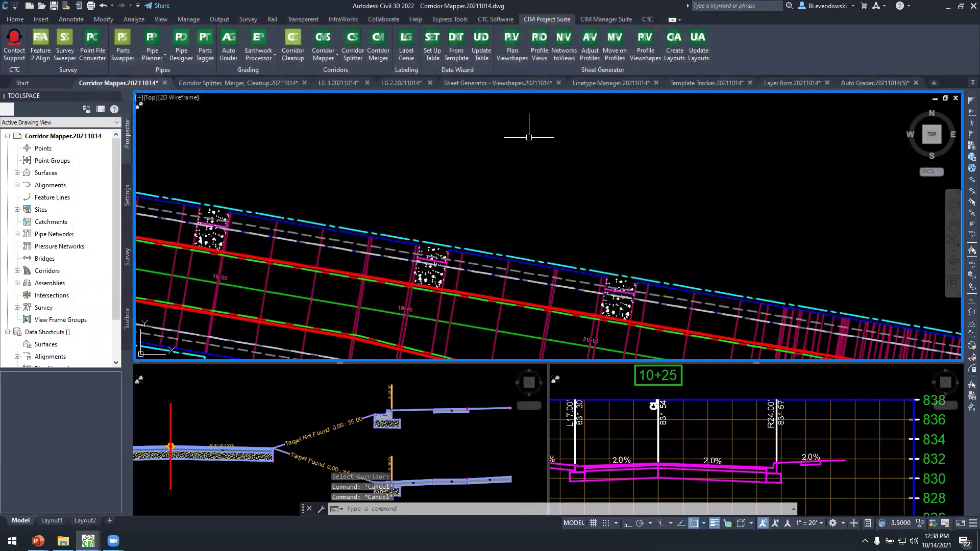
- Switch to the Corridor Splitter, Merger, Cleanup drawing and select the Pine Development corridor to view its full extent
{"action": "left_click", "coordinate": [964, 84]}
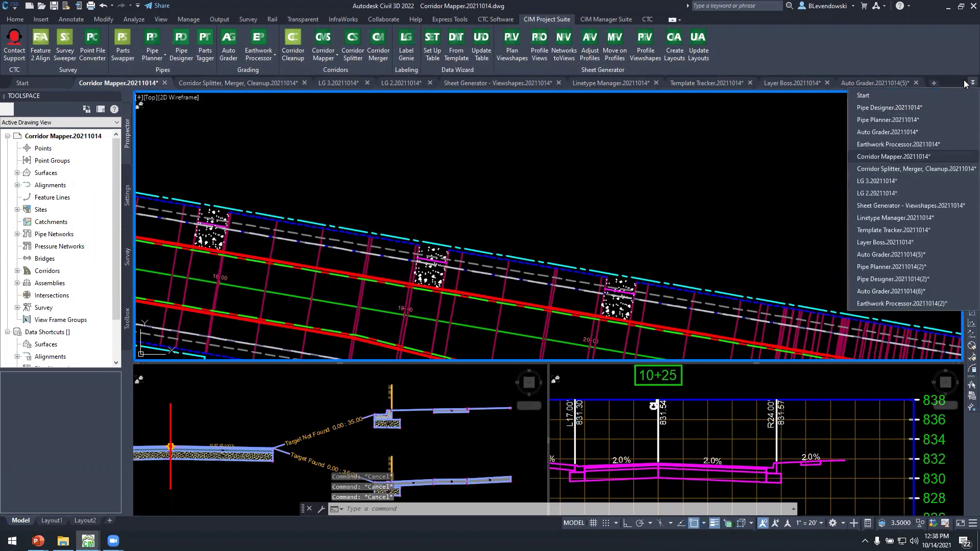
{"action": "left_click", "coordinate": [886, 168]}
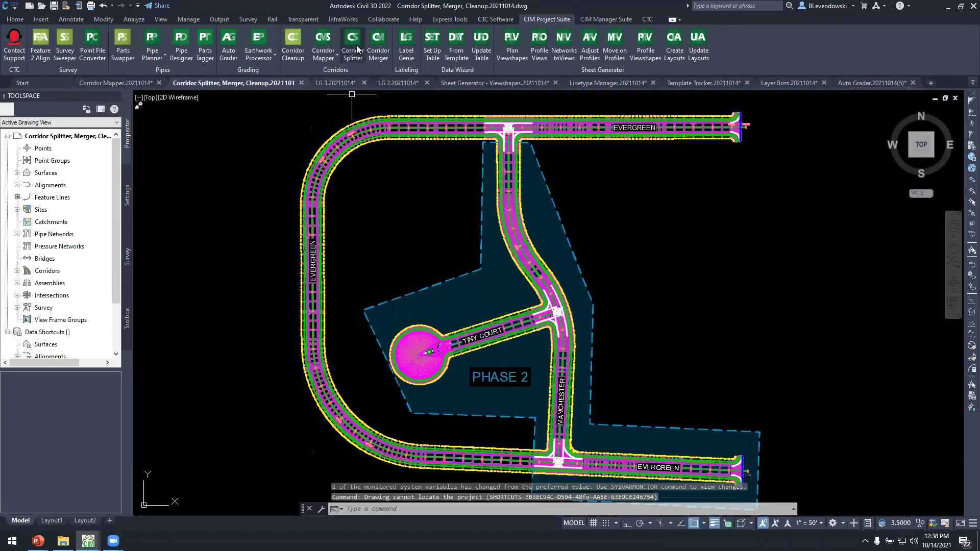
{"action": "middle_click_drag", "start_coordinate": [407, 164], "coordinate": [383, 175]}
{"action": "scroll", "coordinate": [366, 152], "scroll_direction": "up", "scroll_amount": 2}
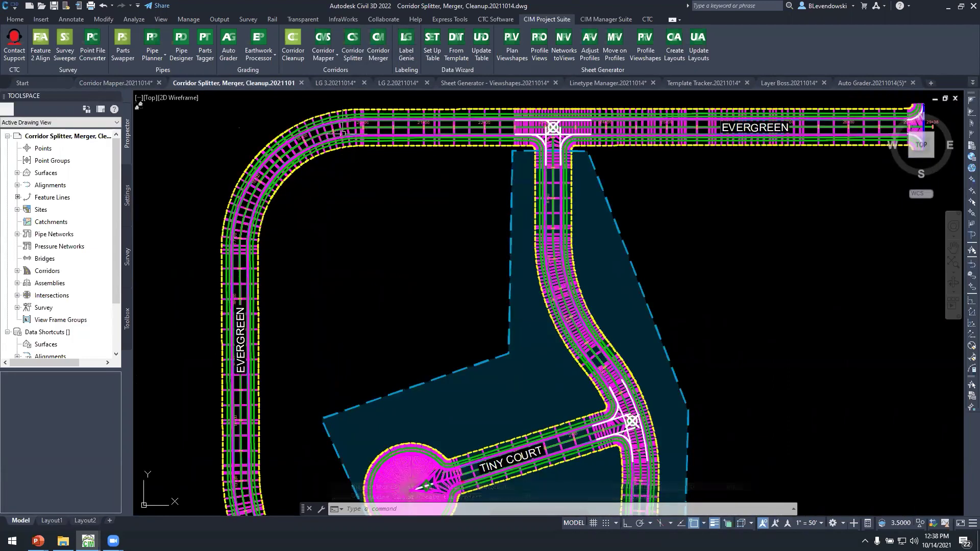
{"action": "scroll", "coordinate": [339, 134], "scroll_direction": "up", "scroll_amount": 5}
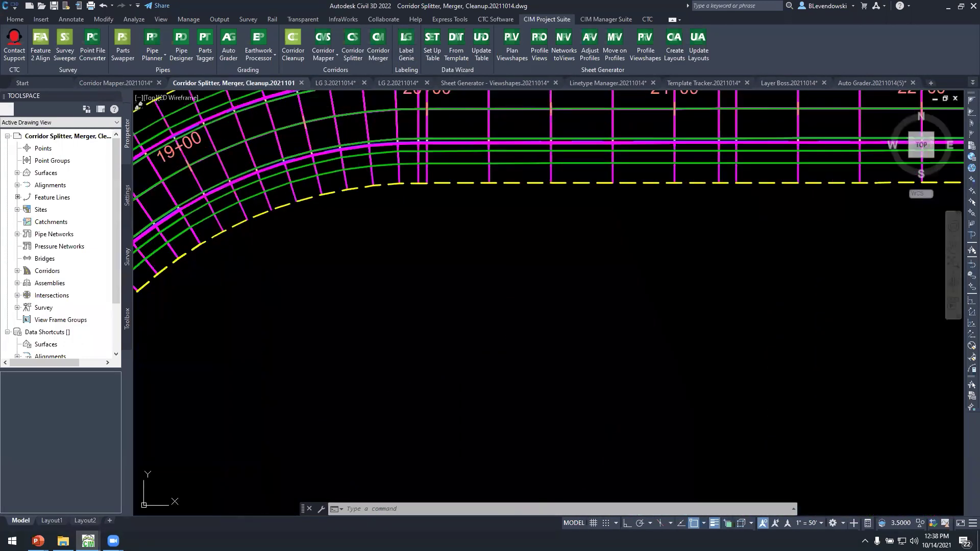
{"action": "left_click", "coordinate": [337, 135]}
{"action": "scroll", "coordinate": [332, 194], "scroll_direction": "down", "scroll_amount": 5}
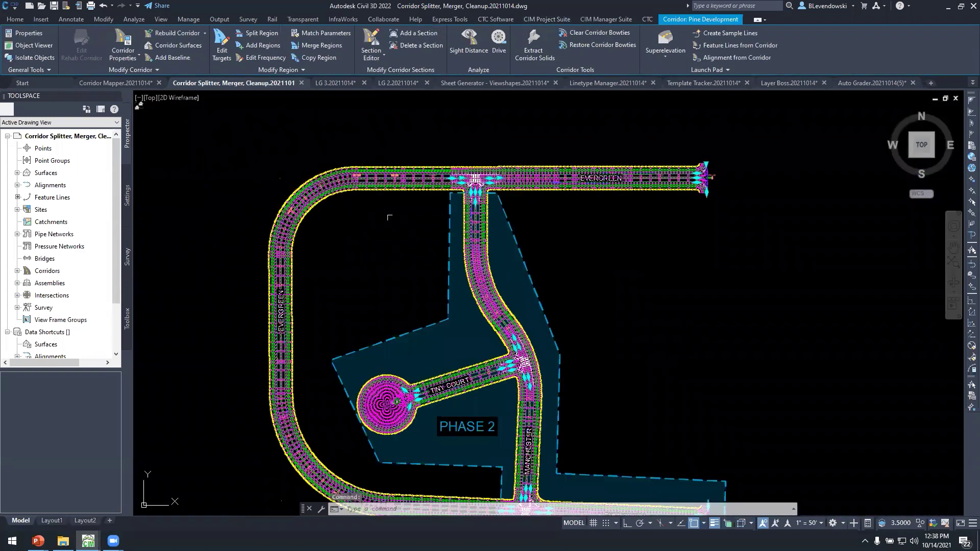
{"action": "middle_click_drag", "start_coordinate": [386, 233], "coordinate": [383, 204]}
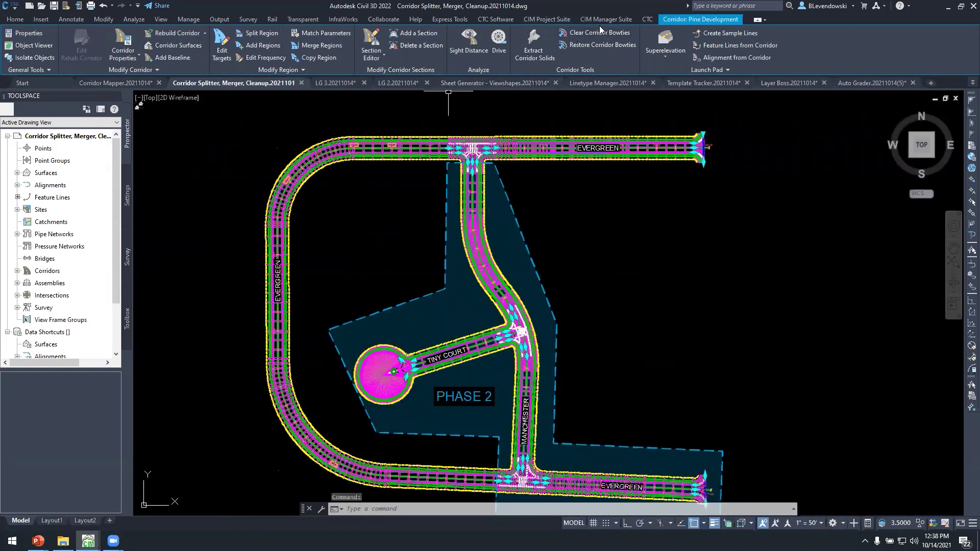
- Start the Corridor Splitter and pick the two curb return regions and the road region at the northern Evergreen street's east end
{"action": "left_click", "coordinate": [539, 21]}
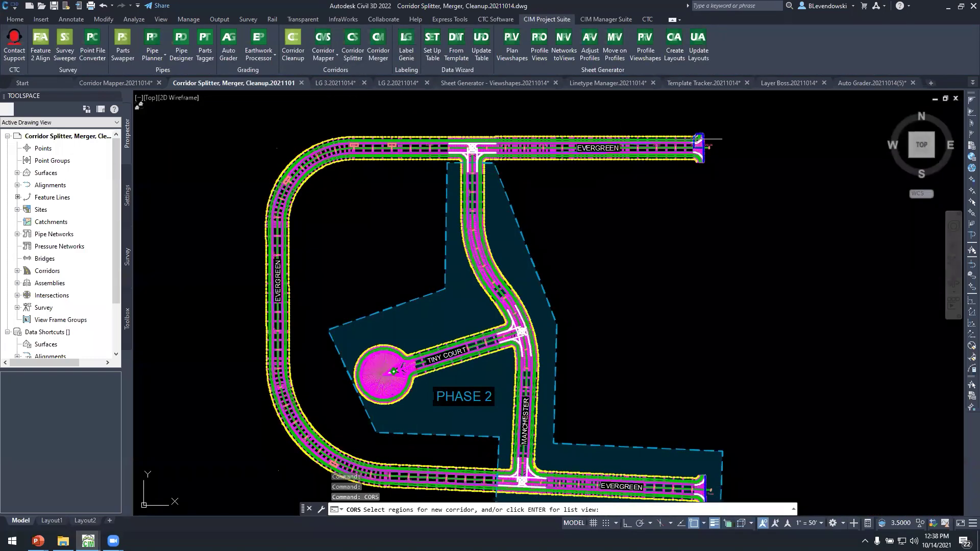
{"action": "scroll", "coordinate": [700, 147], "scroll_direction": "up", "scroll_amount": 2}
{"action": "left_click", "coordinate": [706, 155]}
{"action": "left_click", "coordinate": [706, 165]}
{"action": "left_click", "coordinate": [669, 157]}
{"action": "scroll", "coordinate": [684, 157], "scroll_direction": "down", "scroll_amount": 2}
- Add the northern Evergreen–Manchester intersection regions and the Evergreen loop outside Phase 2 to the selection, and open the region list
{"action": "scroll", "coordinate": [491, 160], "scroll_direction": "up", "scroll_amount": 6}
{"action": "left_click", "coordinate": [463, 157]}
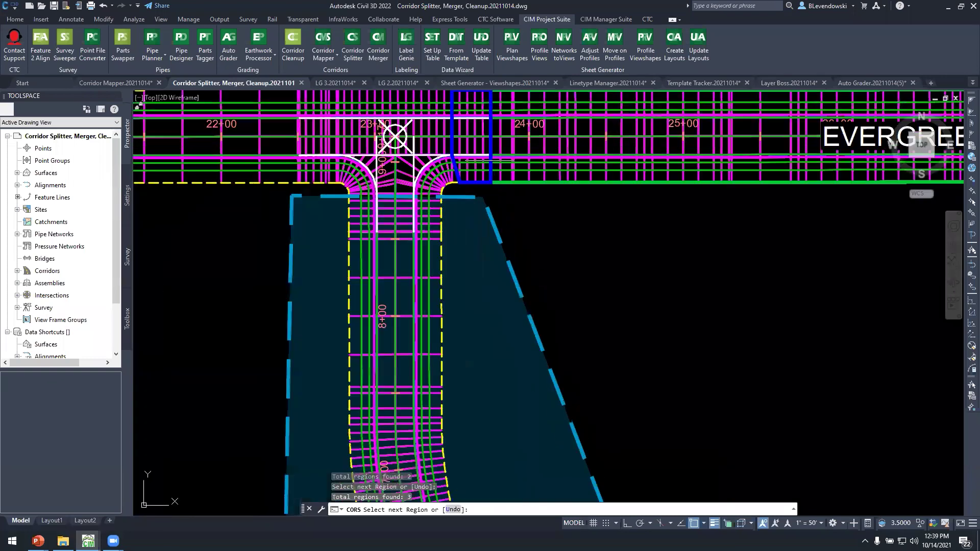
{"action": "left_click", "coordinate": [440, 162]}
{"action": "left_click", "coordinate": [389, 163]}
{"action": "left_click", "coordinate": [372, 140]}
{"action": "left_click", "coordinate": [288, 138]}
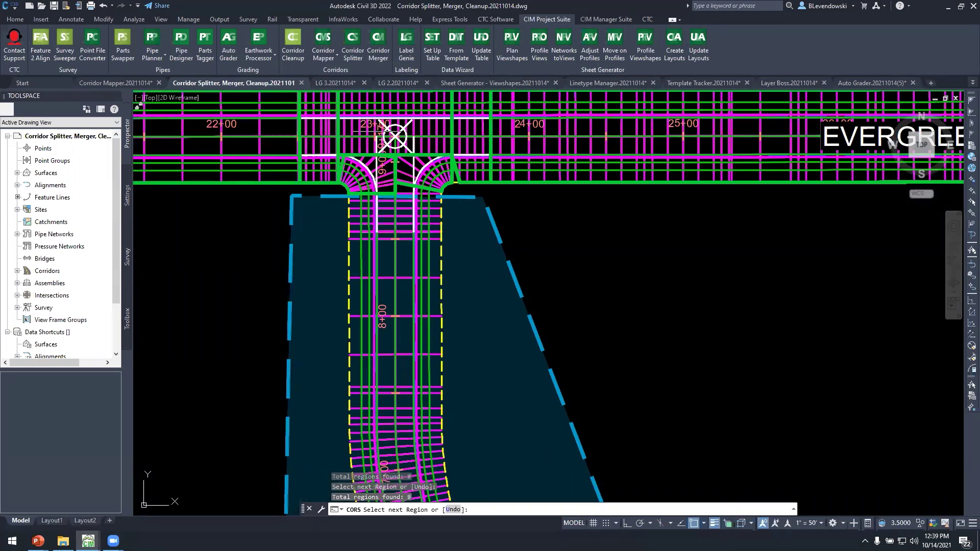
{"action": "left_click", "coordinate": [321, 136]}
{"action": "scroll", "coordinate": [416, 123], "scroll_direction": "down", "scroll_amount": 6}
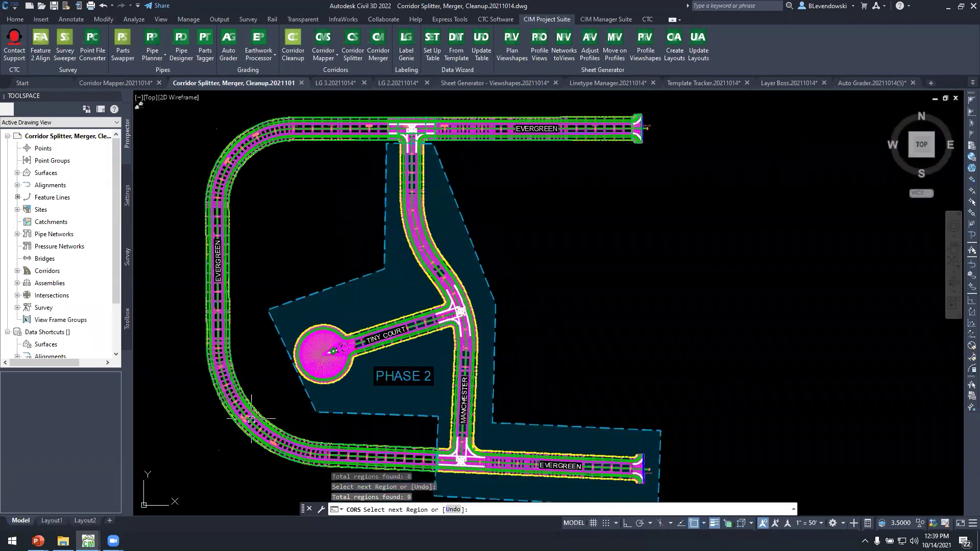
{"action": "scroll", "coordinate": [390, 443], "scroll_direction": "up", "scroll_amount": 2}
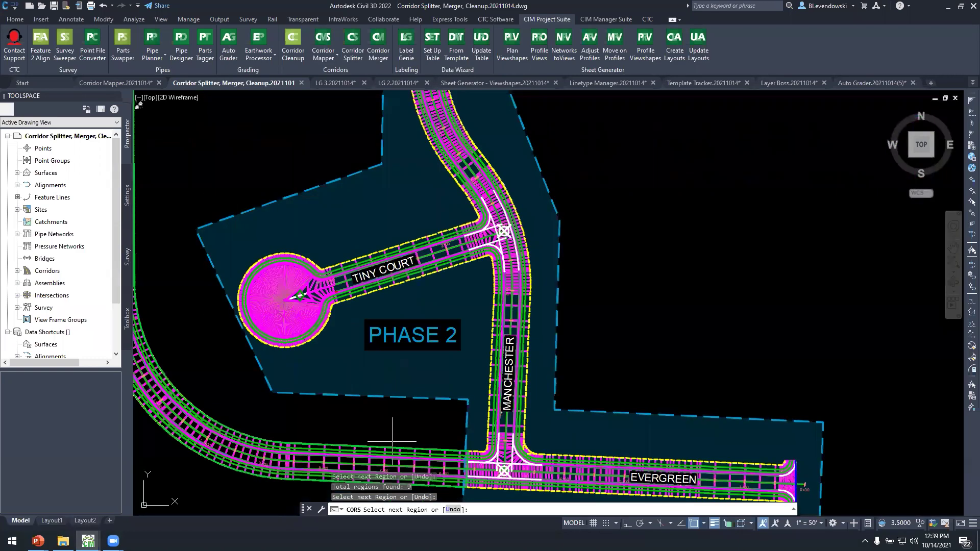
{"action": "key", "text": "Return"}
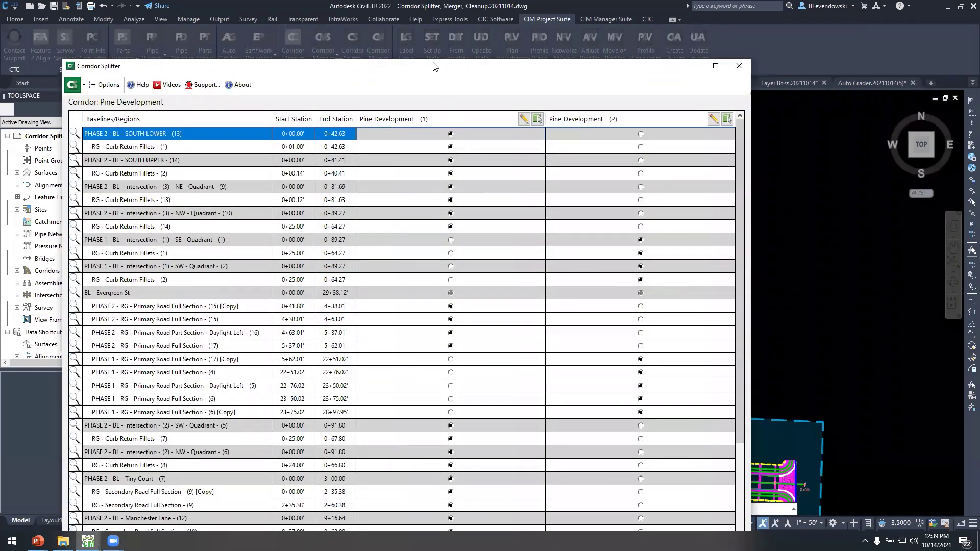
- Keep the Phase 1 regions assigned to Pine Development - (2) and split the corridor into the two new corridors
{"action": "mouse_move", "coordinate": [427, 59]}
{"action": "left_mouse_down"}
{"action": "mouse_move", "coordinate": [439, 153]}
{"action": "mouse_move", "coordinate": [445, 57]}
{"action": "left_mouse_up"}
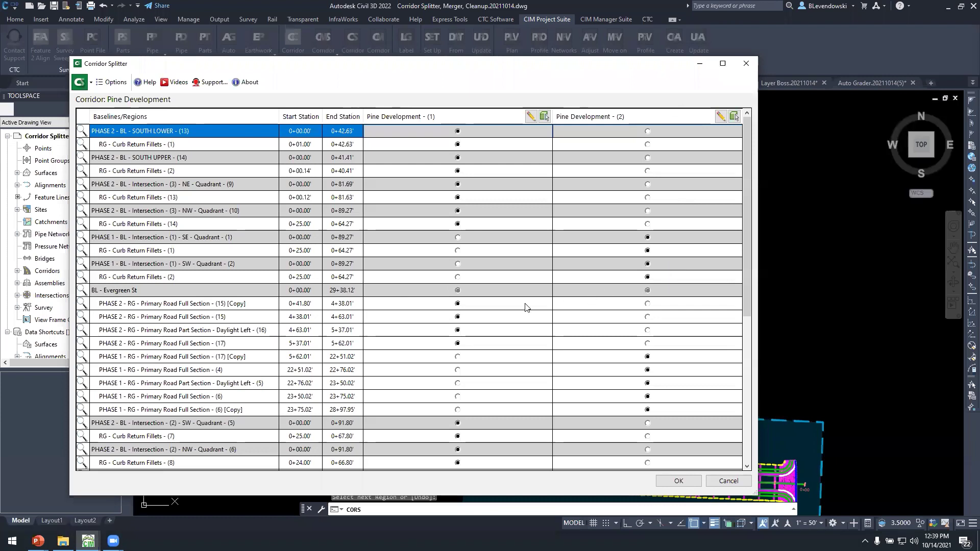
{"action": "left_click", "coordinate": [458, 277]}
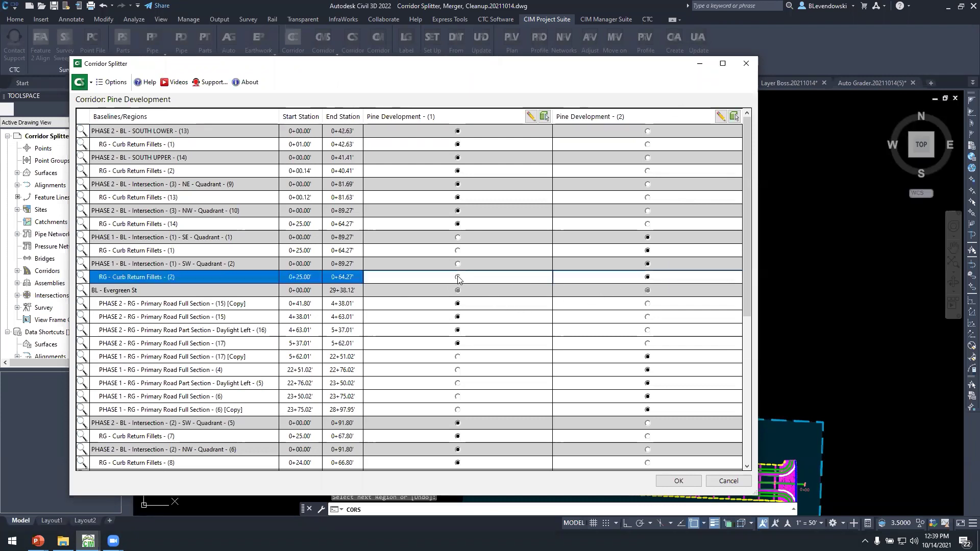
{"action": "left_click", "coordinate": [647, 277]}
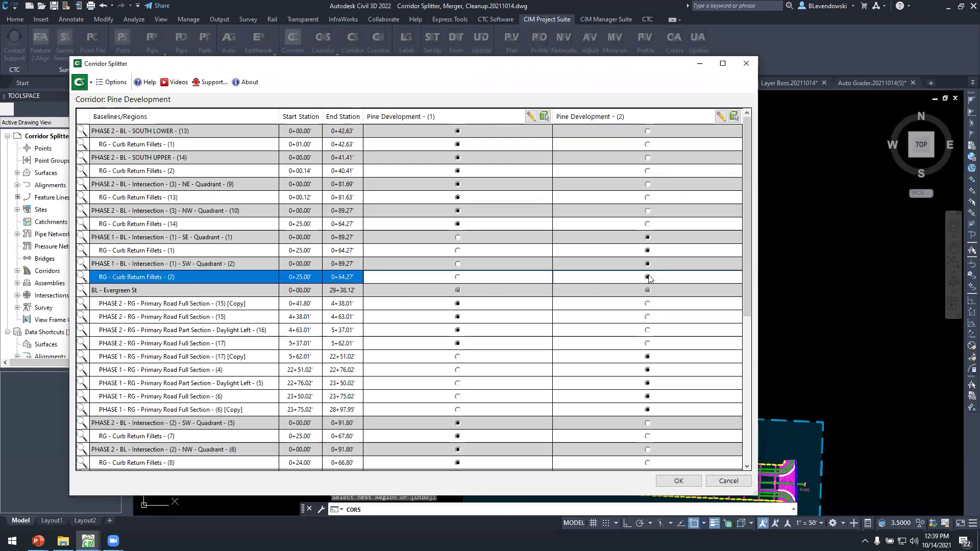
{"action": "left_click", "coordinate": [544, 117]}
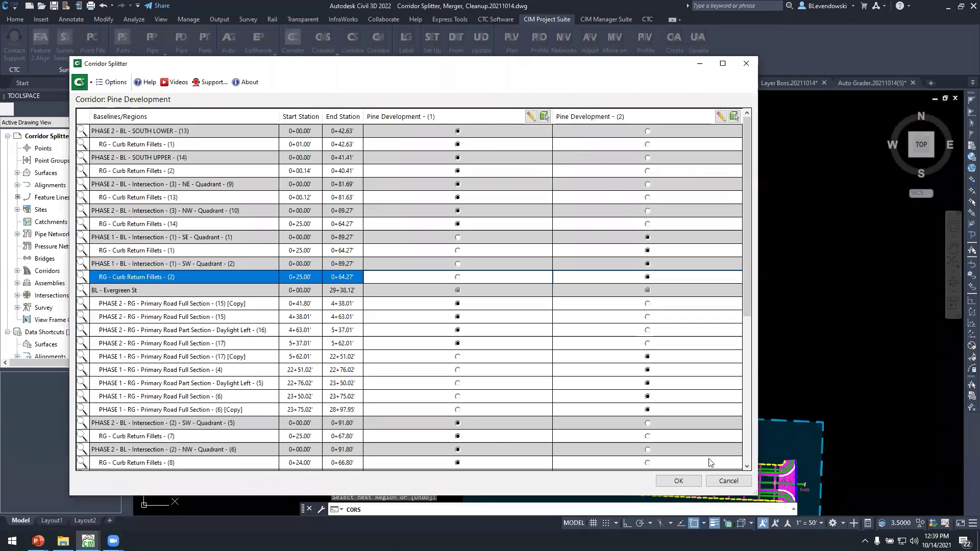
{"action": "left_click", "coordinate": [678, 481]}
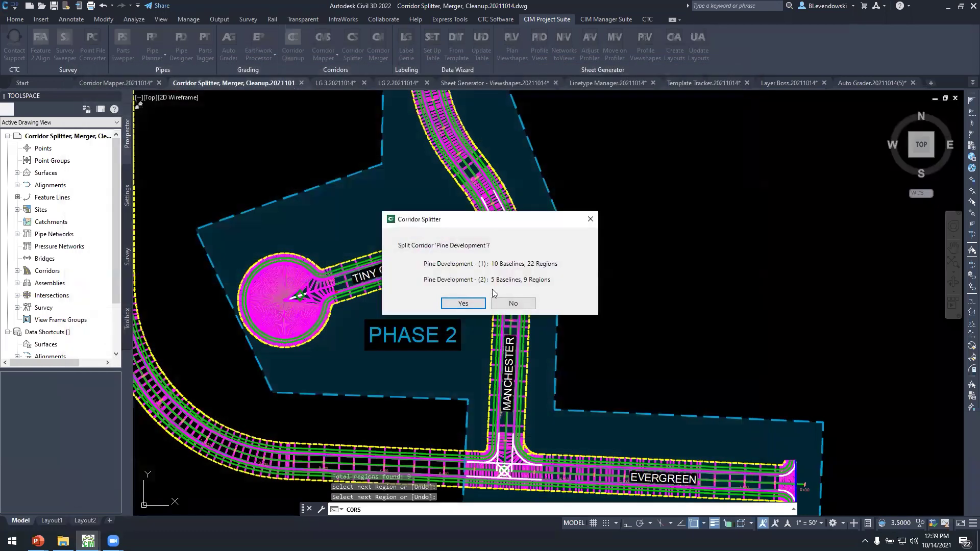
{"action": "left_click", "coordinate": [463, 303]}
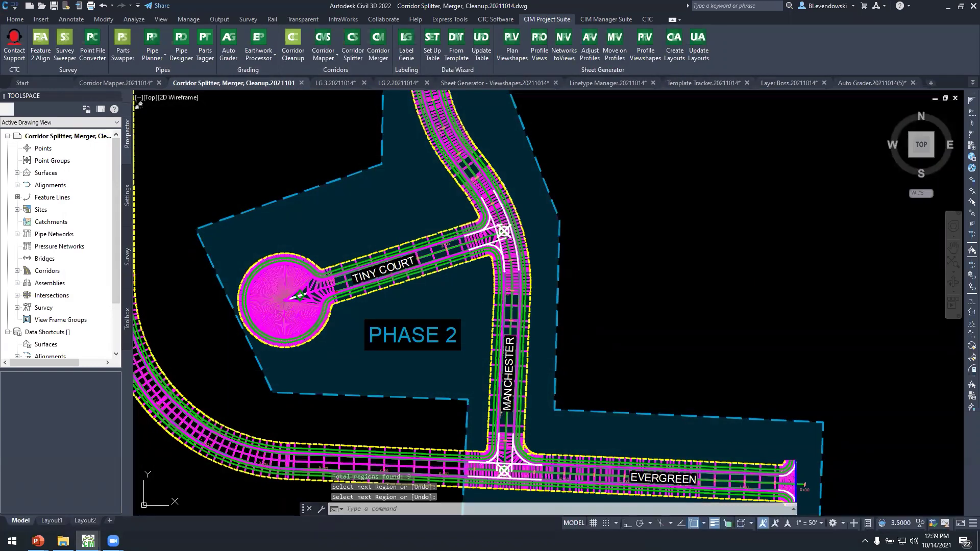
- Examine the two split Pine Development corridors in the drawing and list the drawing's corridors and surfaces
{"action": "left_click", "coordinate": [346, 458]}
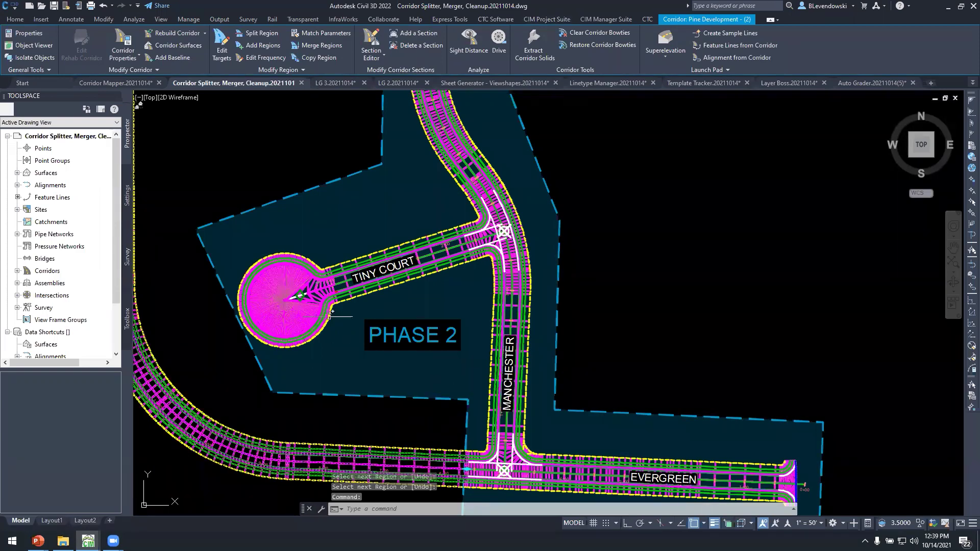
{"action": "key", "text": "Escape"}
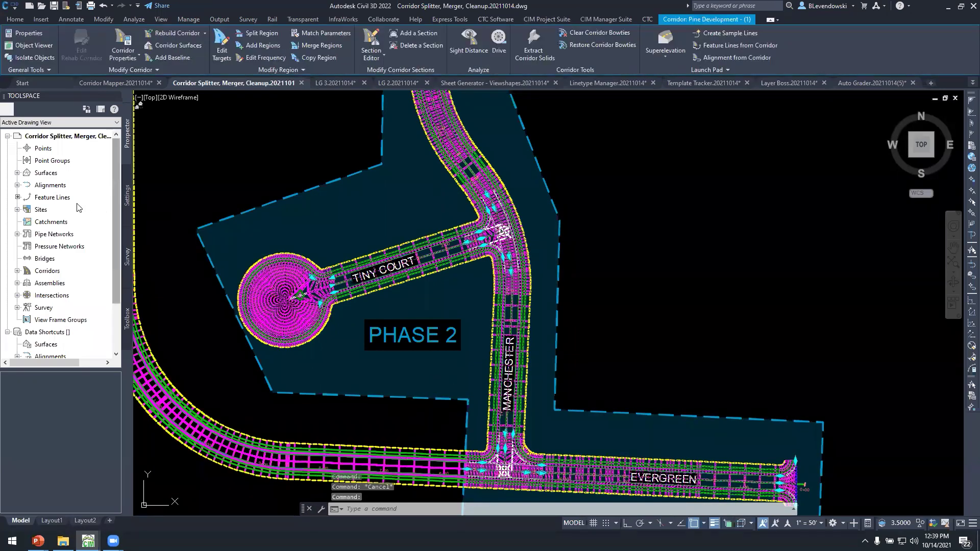
{"action": "double_click", "coordinate": [54, 271]}
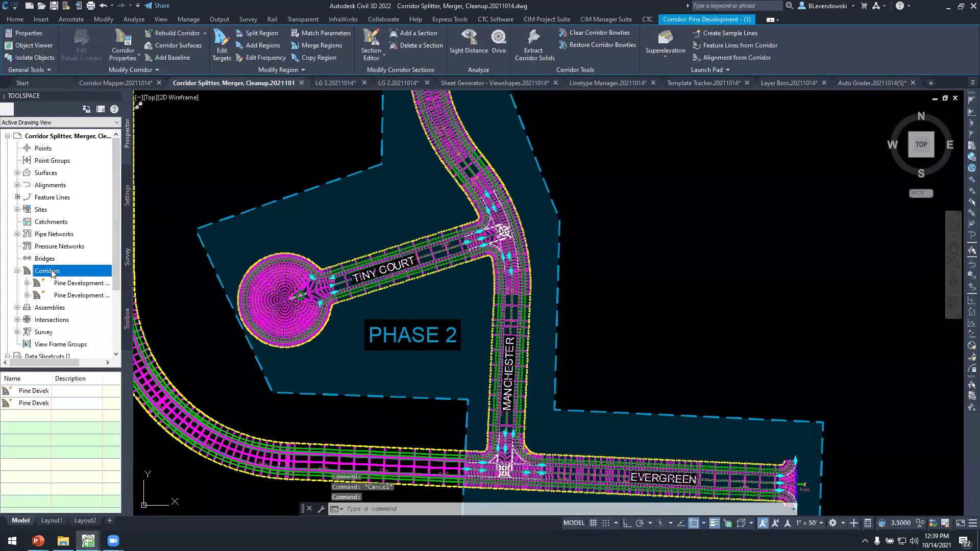
{"action": "left_click", "coordinate": [80, 284]}
{"action": "left_click", "coordinate": [80, 295]}
{"action": "double_click", "coordinate": [55, 175]}
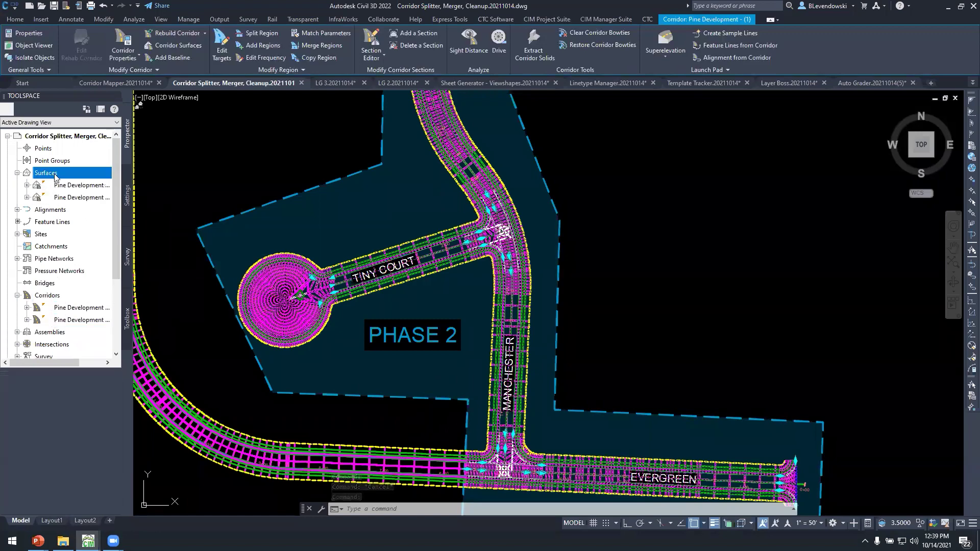
- Check the two Pine Development surfaces in the drawing's object tree and clear the corridor selection
{"action": "left_click", "coordinate": [79, 185]}
{"action": "left_click", "coordinate": [79, 197]}
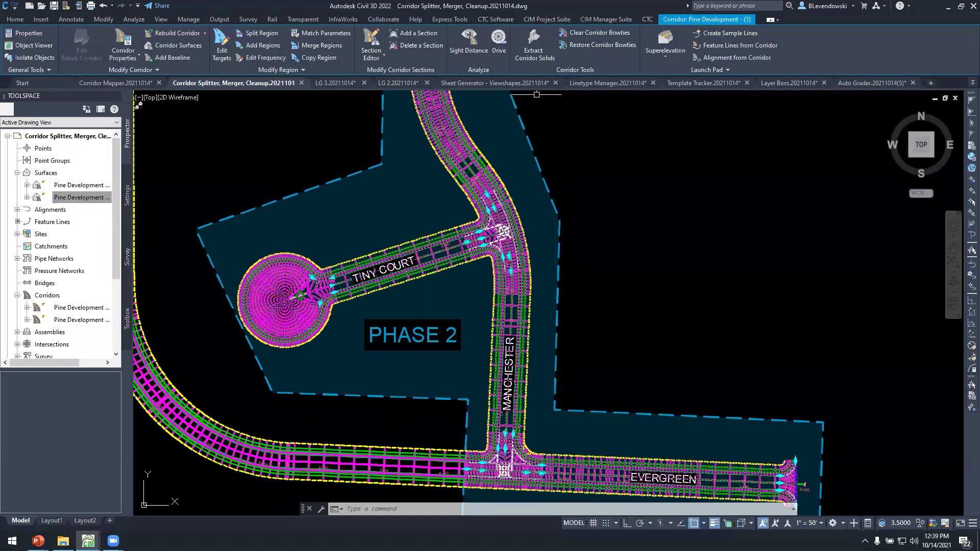
{"action": "key", "text": "Escape"}
{"action": "key", "text": "Escape"}
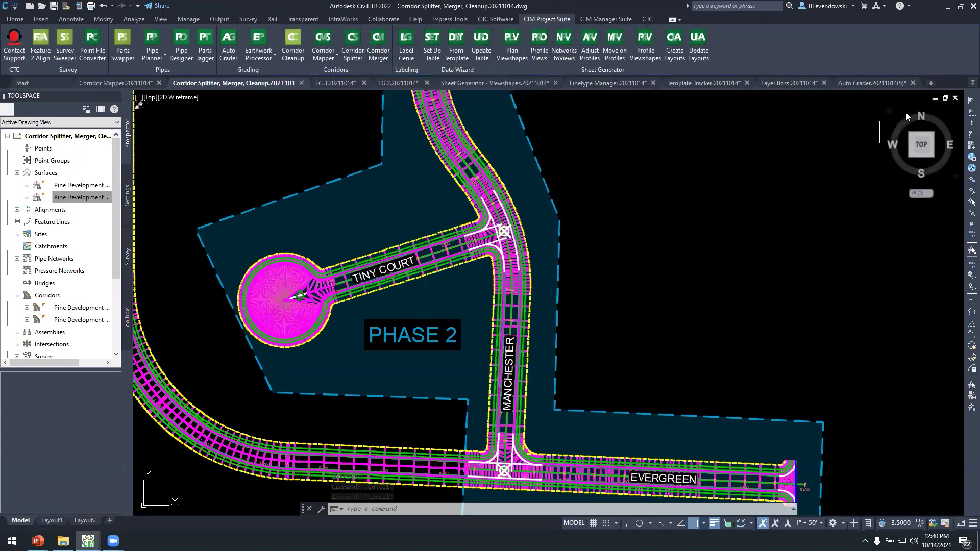
- Switch to the LG 3.20211014 drawing and examine the lots on both sides of its southern street
{"action": "left_click", "coordinate": [964, 86]}
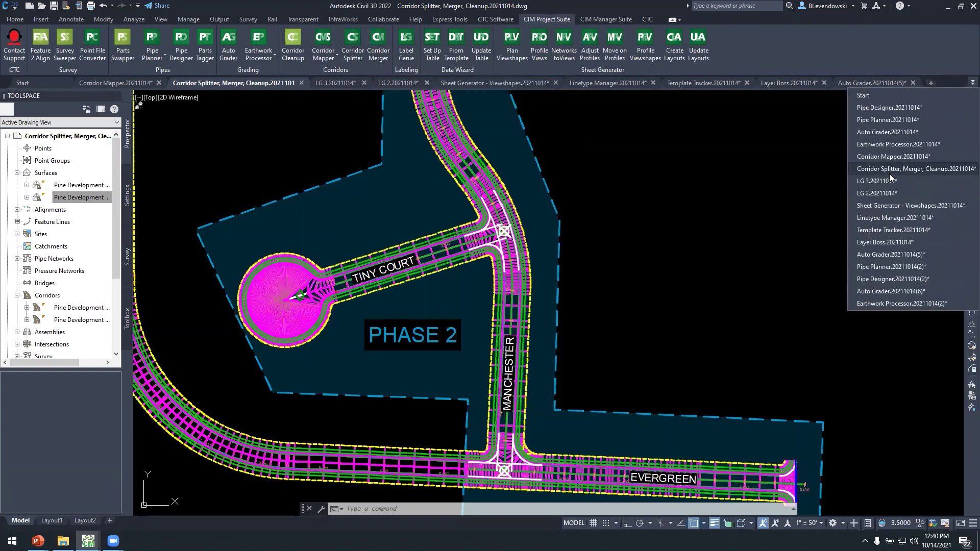
{"action": "left_click", "coordinate": [866, 180]}
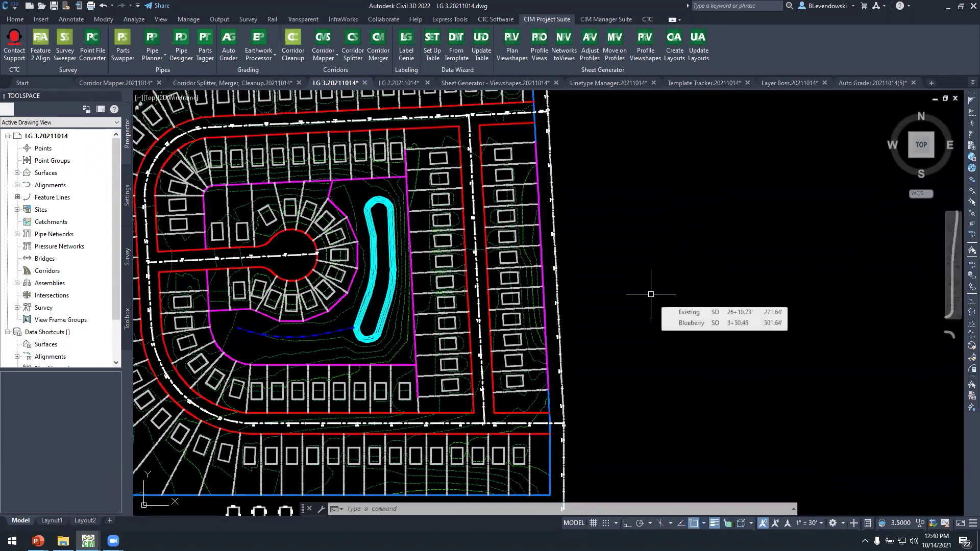
{"action": "middle_click_drag", "start_coordinate": [607, 369], "coordinate": [691, 313]}
{"action": "scroll", "coordinate": [337, 422], "scroll_direction": "up", "scroll_amount": 4}
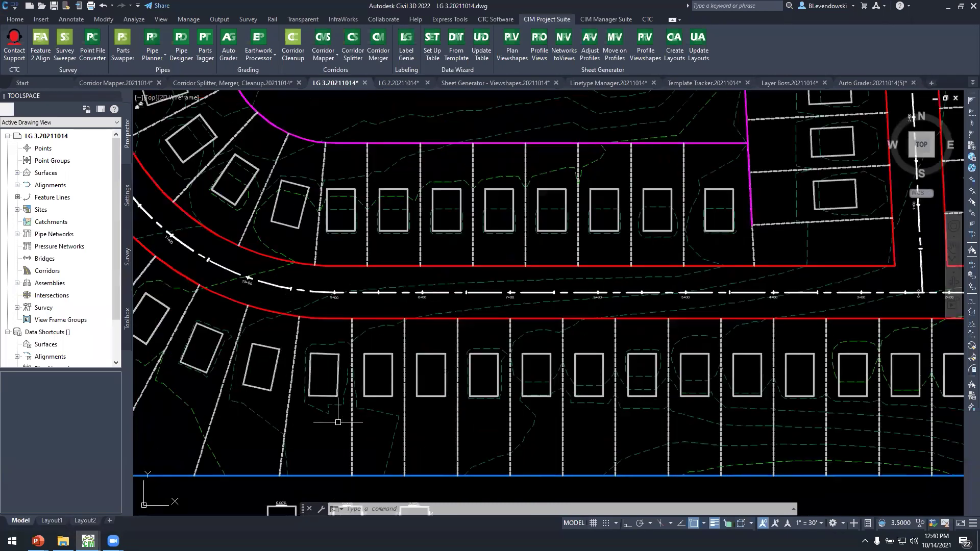
{"action": "mouse_move", "coordinate": [338, 422]}
{"action": "middle_click_drag", "start_coordinate": [533, 416], "coordinate": [492, 445]}
{"action": "middle_click_drag", "start_coordinate": [439, 296], "coordinate": [370, 286]}
{"action": "middle_click_drag", "start_coordinate": [619, 434], "coordinate": [583, 415]}
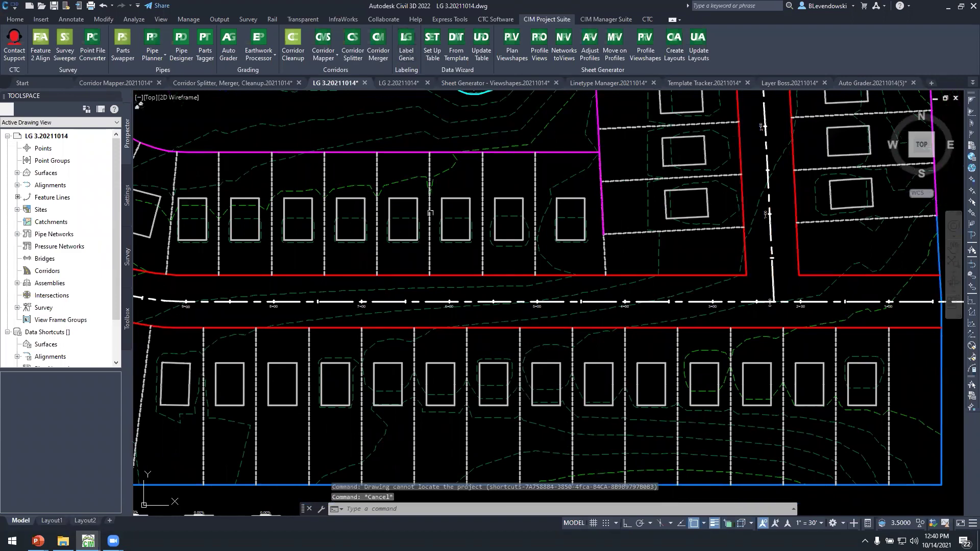
{"action": "middle_click_drag", "start_coordinate": [454, 271], "coordinate": [526, 293]}
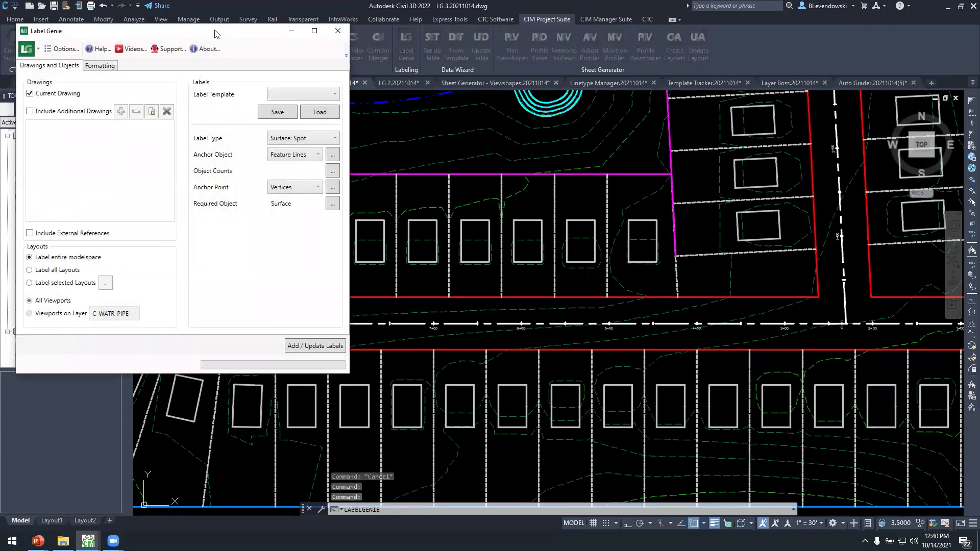
- Start Label Genie and choose Surface: Spot as the label type
{"action": "left_click_drag", "start_coordinate": [214, 34], "coordinate": [258, 53]}
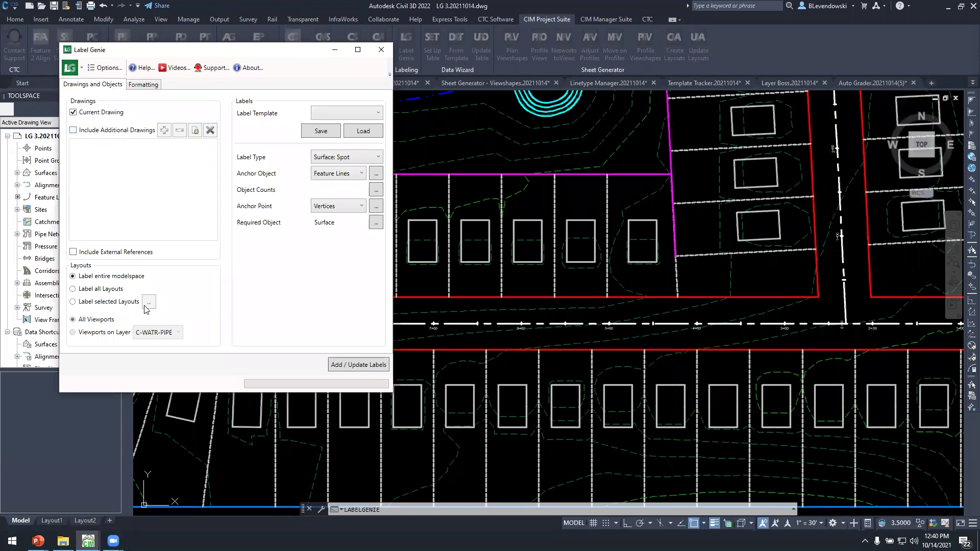
{"action": "left_click", "coordinate": [360, 157]}
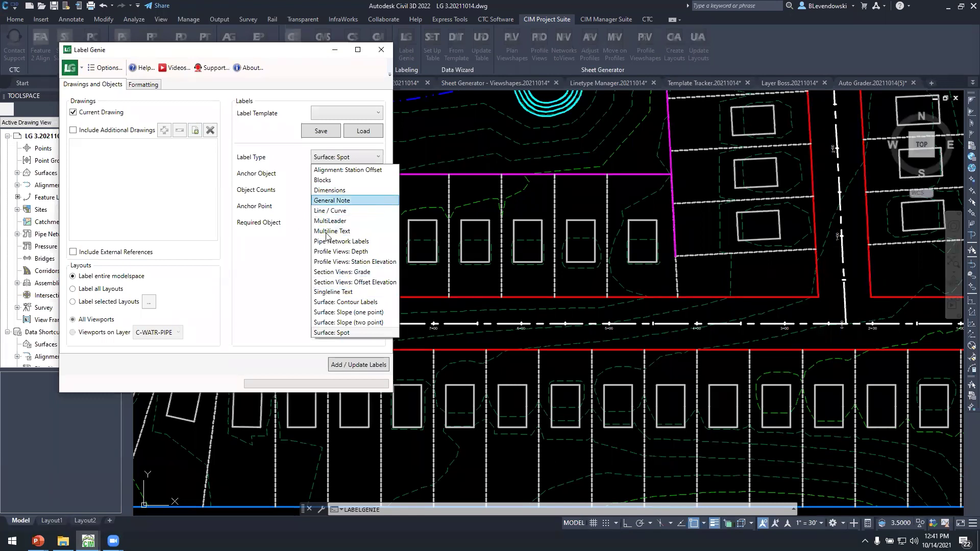
{"action": "left_click", "coordinate": [336, 333]}
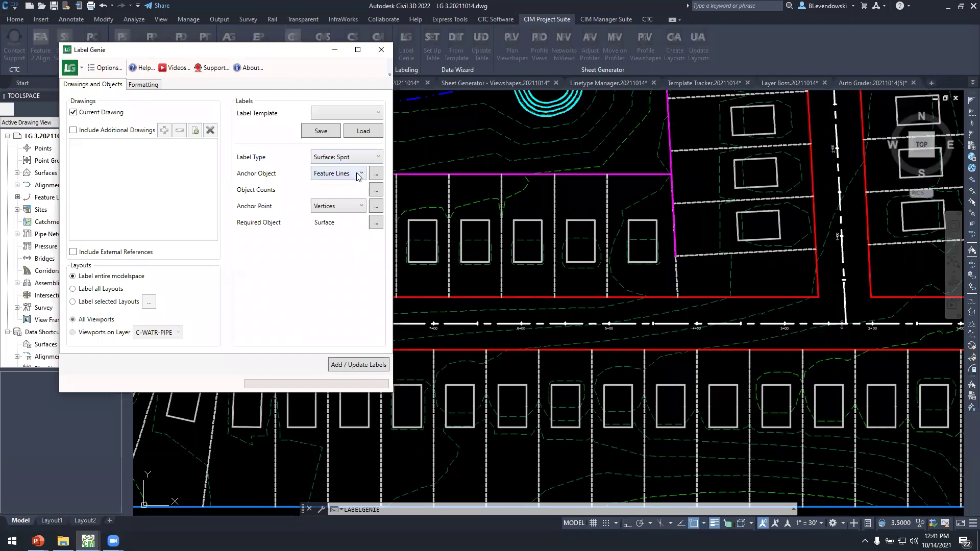
- Replace the anchor feature lines' layer filter with the layer picked from a lot line, trim the end of its name and refresh the filter
{"action": "left_click", "coordinate": [375, 175]}
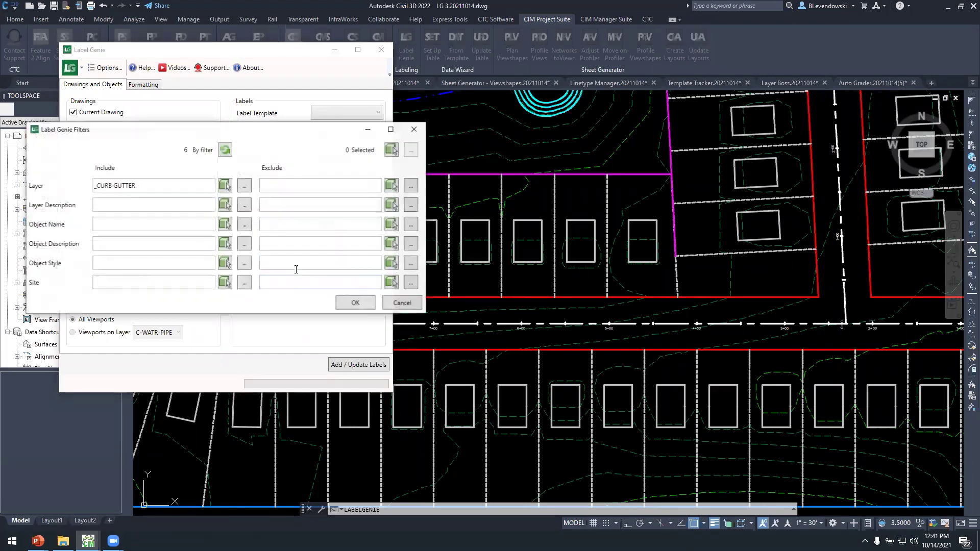
{"action": "left_click_drag", "start_coordinate": [140, 185], "coordinate": [94, 185]}
{"action": "key", "text": "BackSpace"}
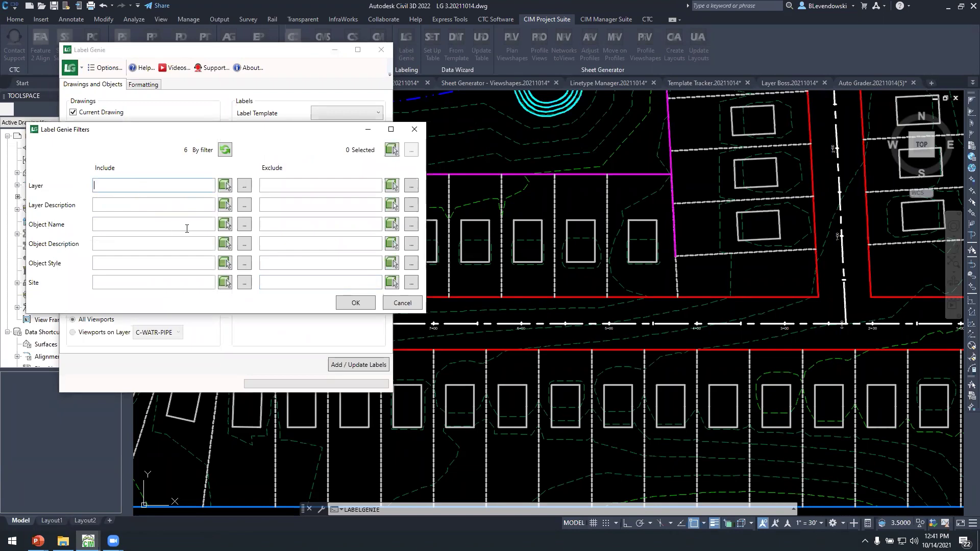
{"action": "left_click", "coordinate": [225, 186]}
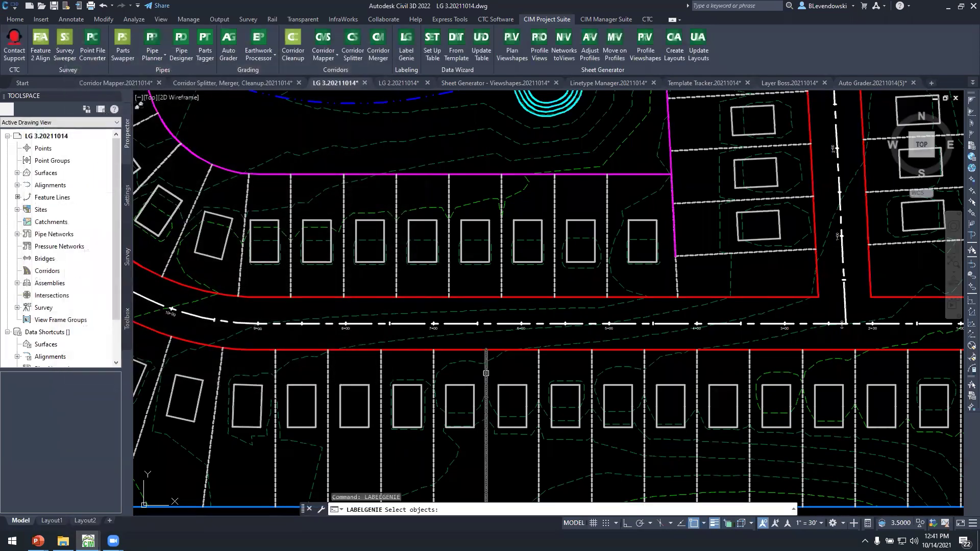
{"action": "left_click", "coordinate": [485, 373]}
{"action": "left_click", "coordinate": [163, 185]}
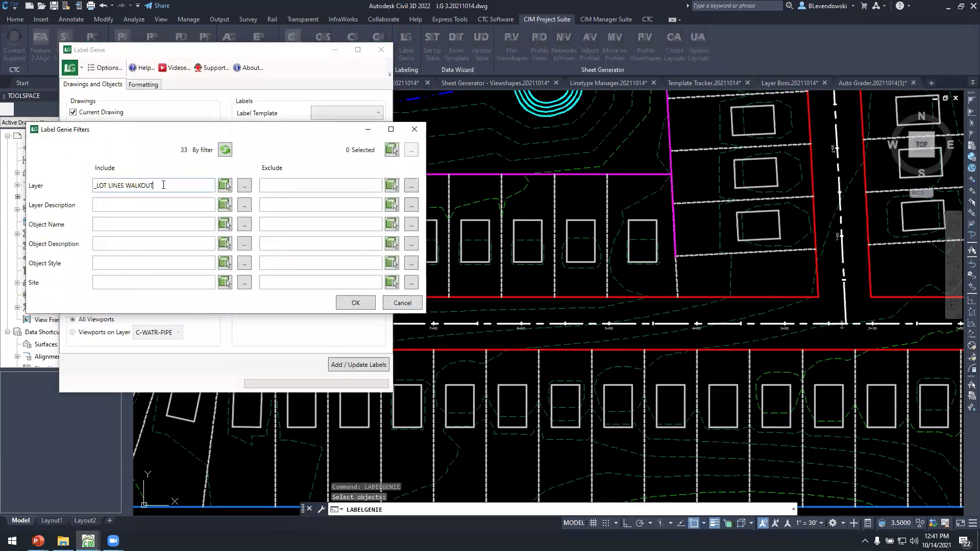
{"action": "key", "text": "BackSpace"}
{"action": "key", "text": "BackSpace"}
{"action": "key", "text": "BackSpace"}
{"action": "left_click", "coordinate": [227, 150]}
{"action": "left_click", "coordinate": [356, 303]}
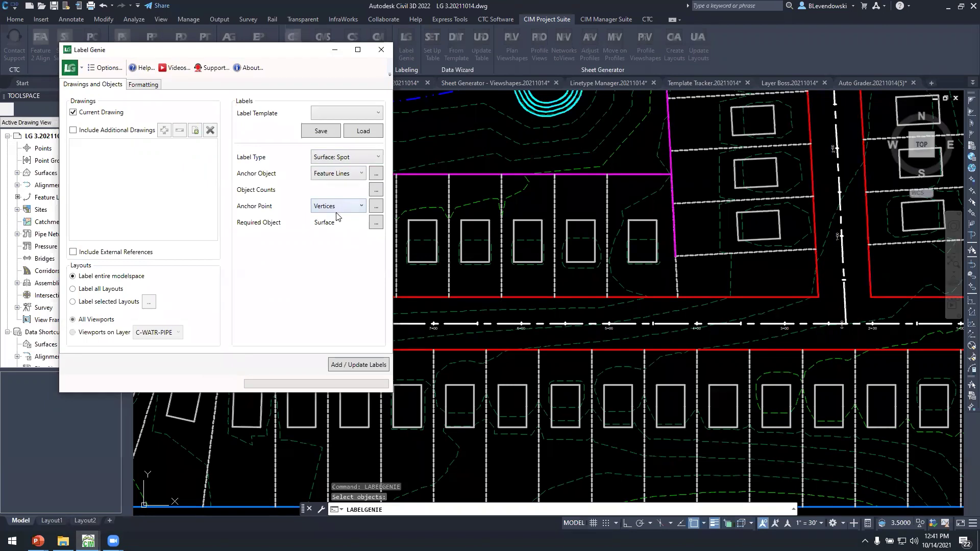
- Keep the checked vertex types as anchor points and replace the required surface's Bldg Site FG name filter with one picked from a drawing contour
{"action": "left_click", "coordinate": [375, 206]}
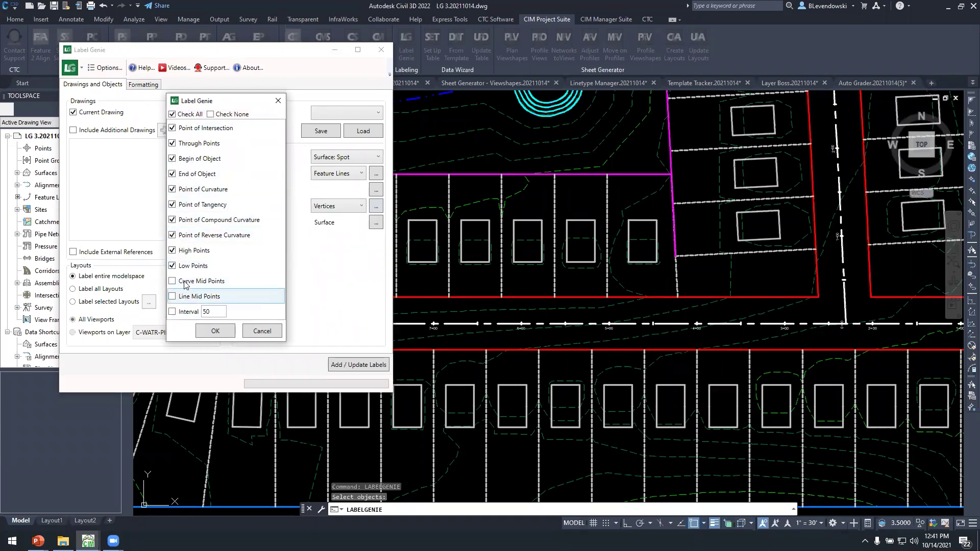
{"action": "left_click", "coordinate": [216, 330]}
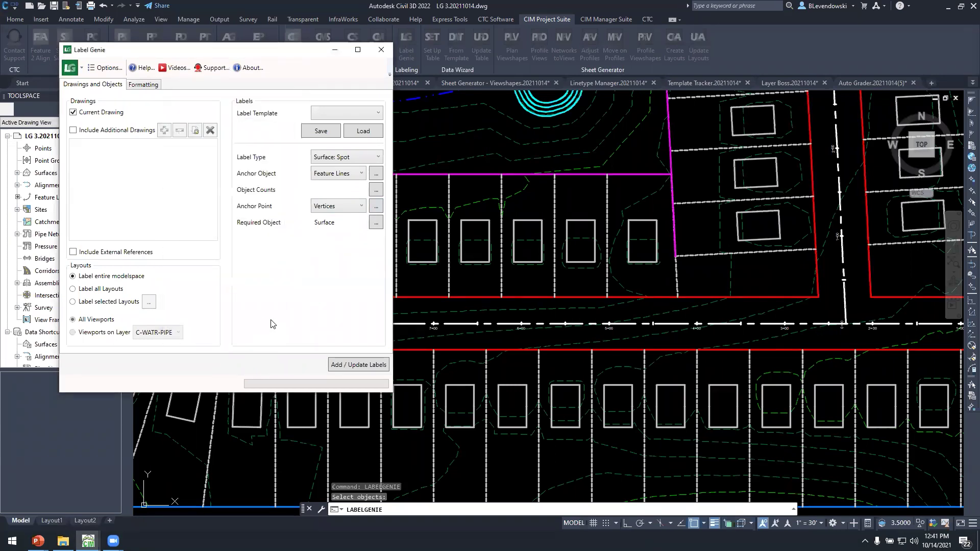
{"action": "left_click", "coordinate": [376, 223]}
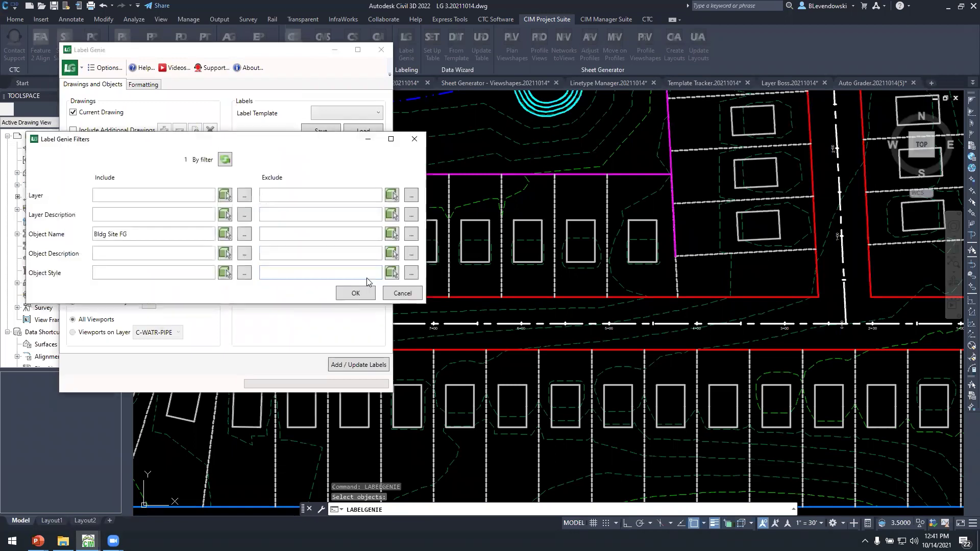
{"action": "triple_click", "coordinate": [121, 235]}
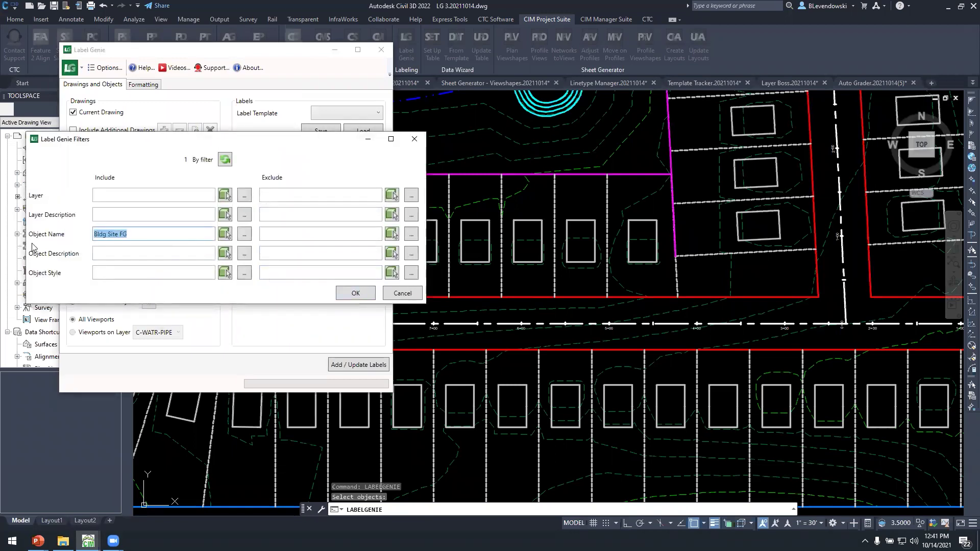
{"action": "key", "text": "Delete"}
{"action": "left_click", "coordinate": [225, 234]}
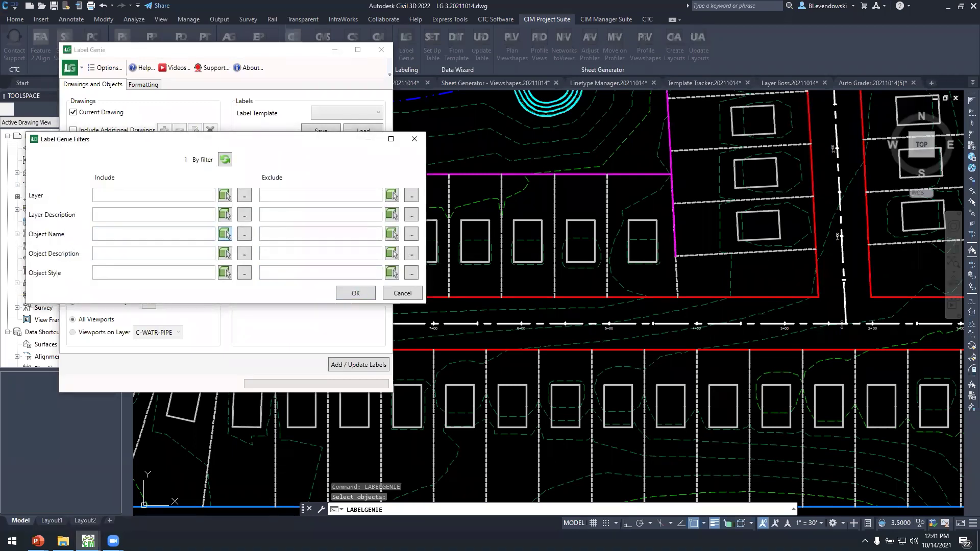
{"action": "left_click", "coordinate": [468, 205]}
{"action": "left_click", "coordinate": [355, 293]}
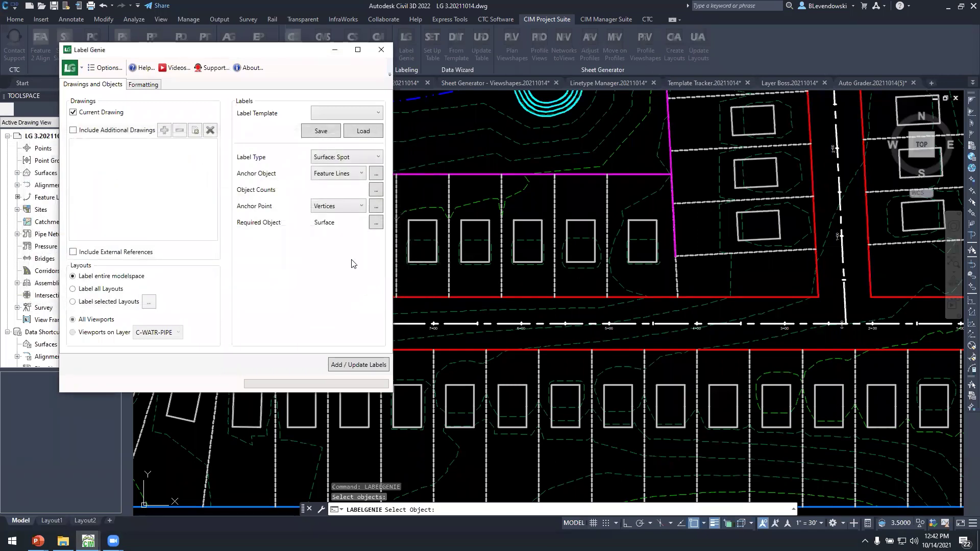
- Set the spot labels' style to Elevation Only and their rotation to 90
{"action": "left_click", "coordinate": [143, 84]}
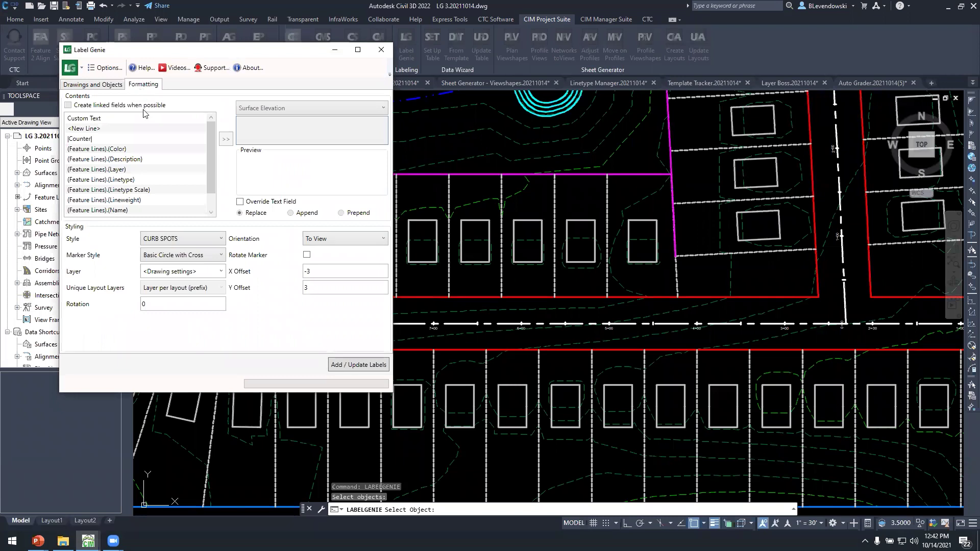
{"action": "left_click", "coordinate": [191, 238]}
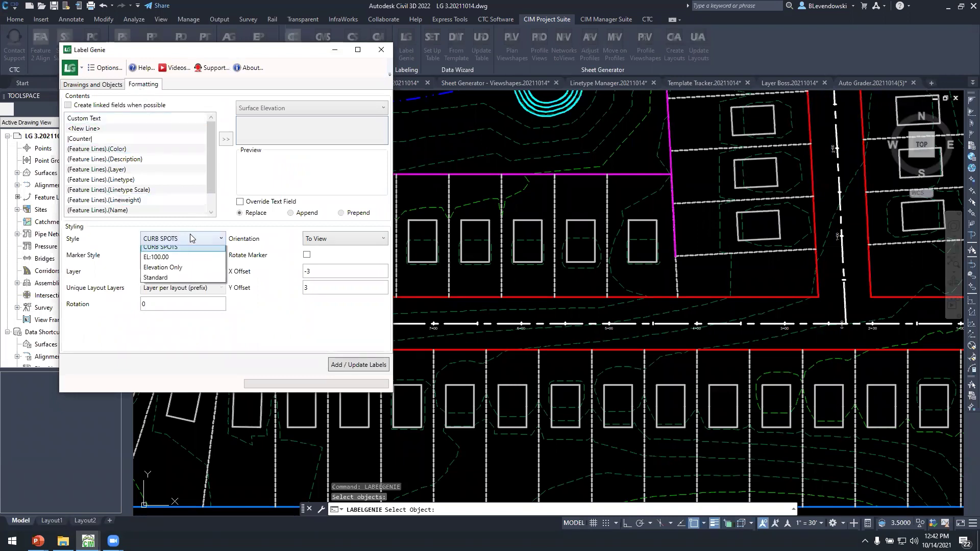
{"action": "left_click", "coordinate": [180, 267]}
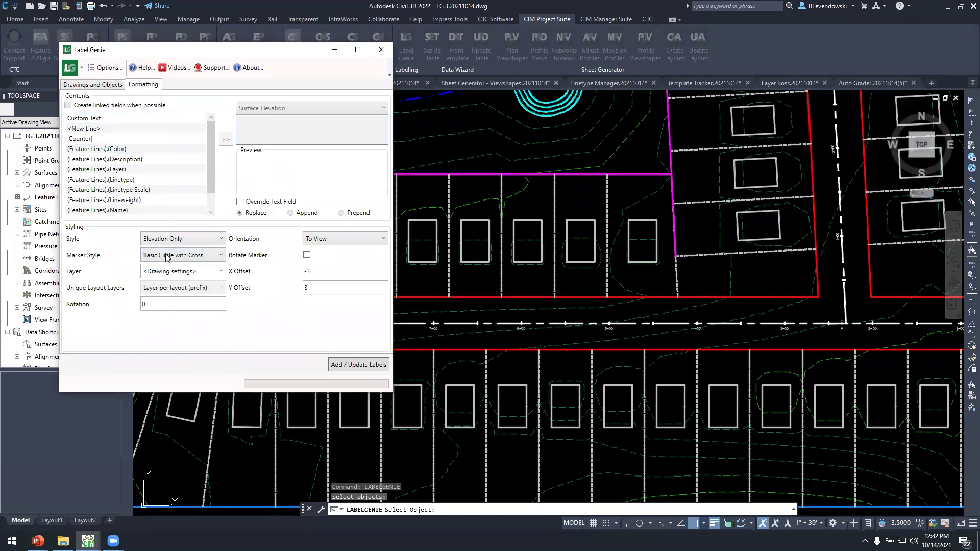
{"action": "double_click", "coordinate": [159, 304]}
{"action": "key", "text": "Tab"}
- Orient the spot labels To Object with rotated markers, and set the X and Y offsets to 0
{"action": "left_click", "coordinate": [337, 239]}
{"action": "left_click", "coordinate": [328, 251]}
{"action": "double_click", "coordinate": [315, 271]}
{"action": "type", "text": "0"}
{"action": "key", "text": "Tab"}
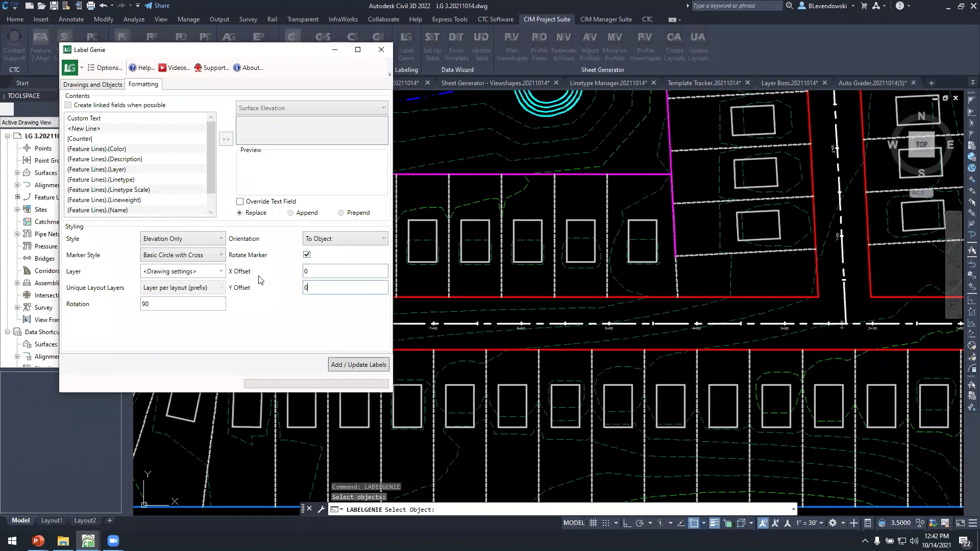
{"action": "left_click", "coordinate": [327, 269]}
{"action": "left_click", "coordinate": [316, 288]}
- Add the spot elevation labels to the drawing and examine their orientation along the lot lines by the street curve
{"action": "left_click", "coordinate": [354, 365]}
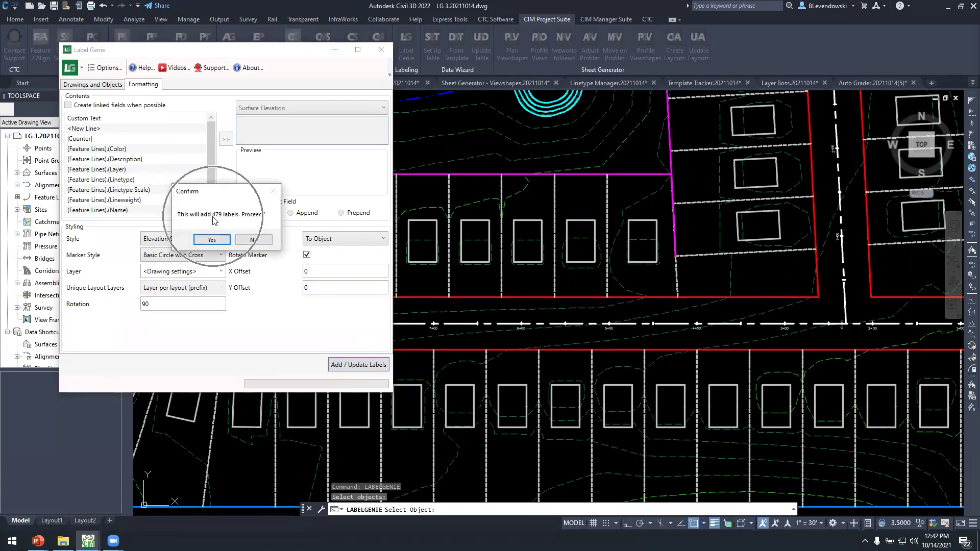
{"action": "left_click", "coordinate": [210, 240]}
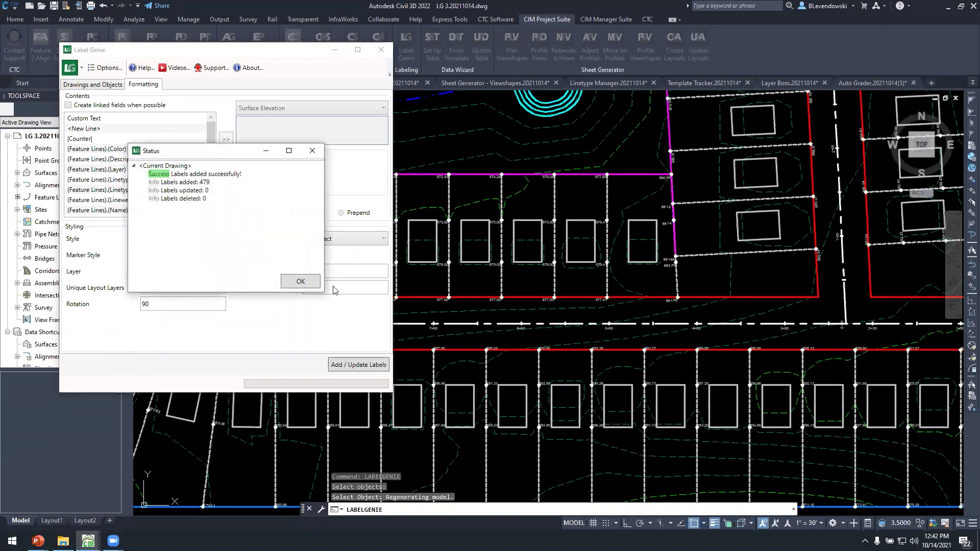
{"action": "left_click", "coordinate": [301, 281]}
{"action": "middle_click_drag", "start_coordinate": [493, 383], "coordinate": [575, 311]}
{"action": "middle_click_drag", "start_coordinate": [272, 360], "coordinate": [413, 361]}
{"action": "scroll", "coordinate": [407, 324], "scroll_direction": "up", "scroll_amount": 8}
{"action": "scroll", "coordinate": [385, 353], "scroll_direction": "down", "scroll_amount": 2}
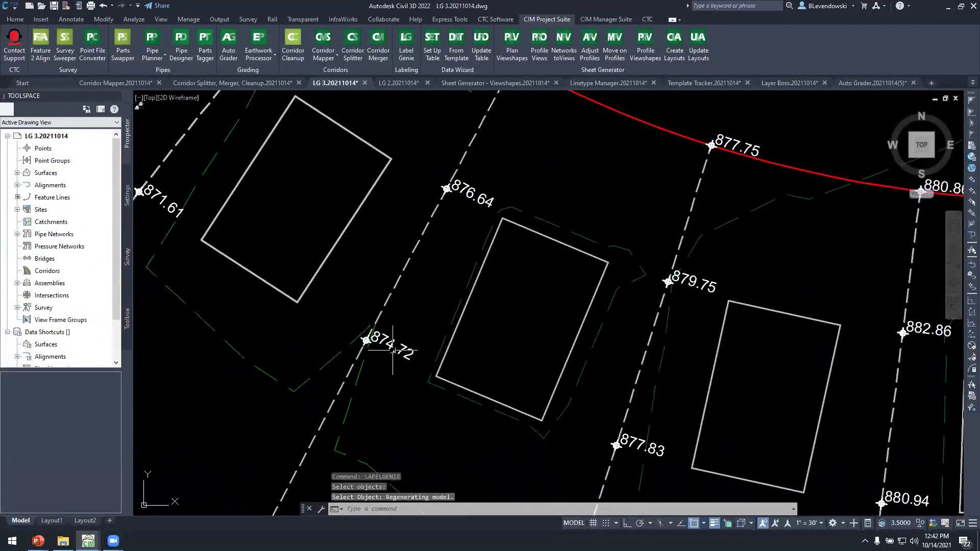
- Restart Label Genie, set the label rotation to 0 and update the existing spot elevation labels
{"action": "key", "text": "Return"}
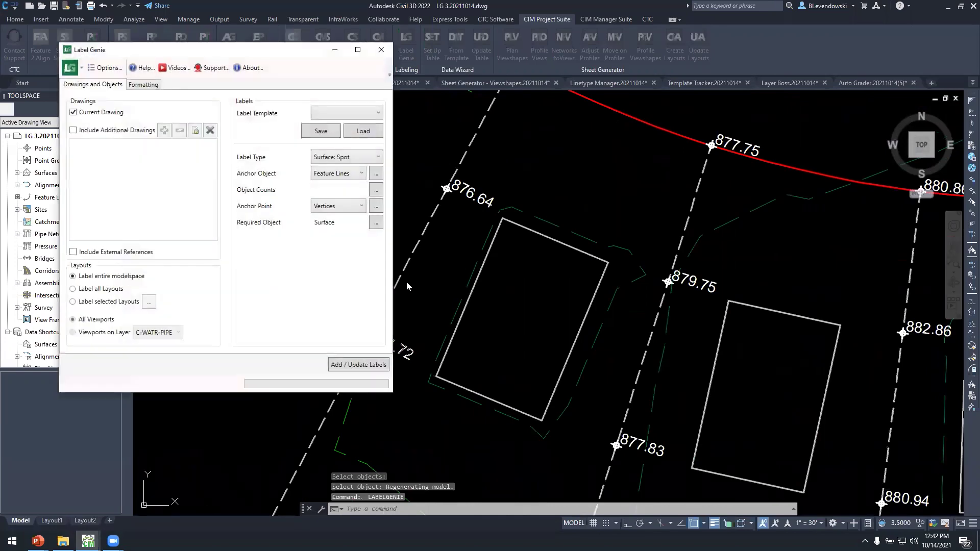
{"action": "left_click", "coordinate": [152, 85]}
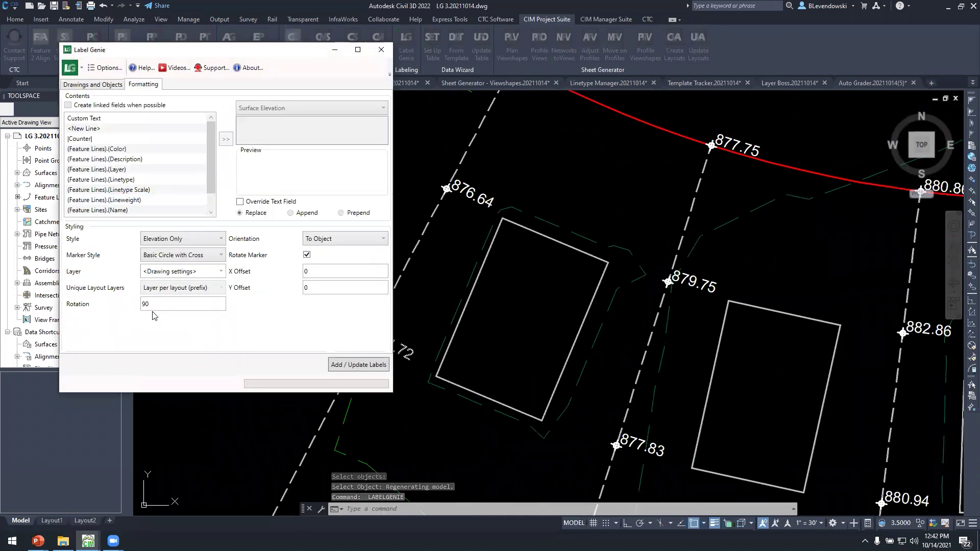
{"action": "left_click_drag", "start_coordinate": [154, 305], "coordinate": [71, 316]}
{"action": "type", "text": "0"}
{"action": "key", "text": "Tab"}
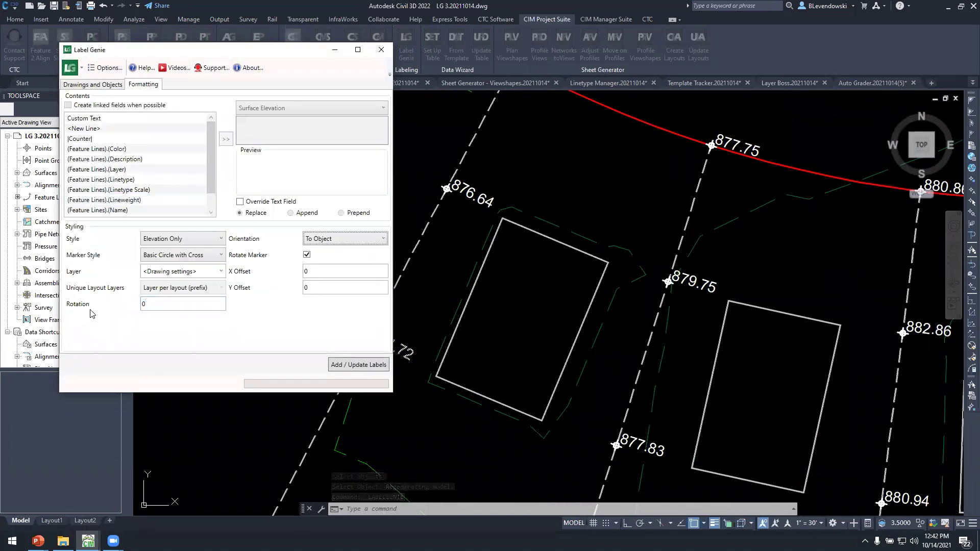
{"action": "left_click", "coordinate": [328, 364]}
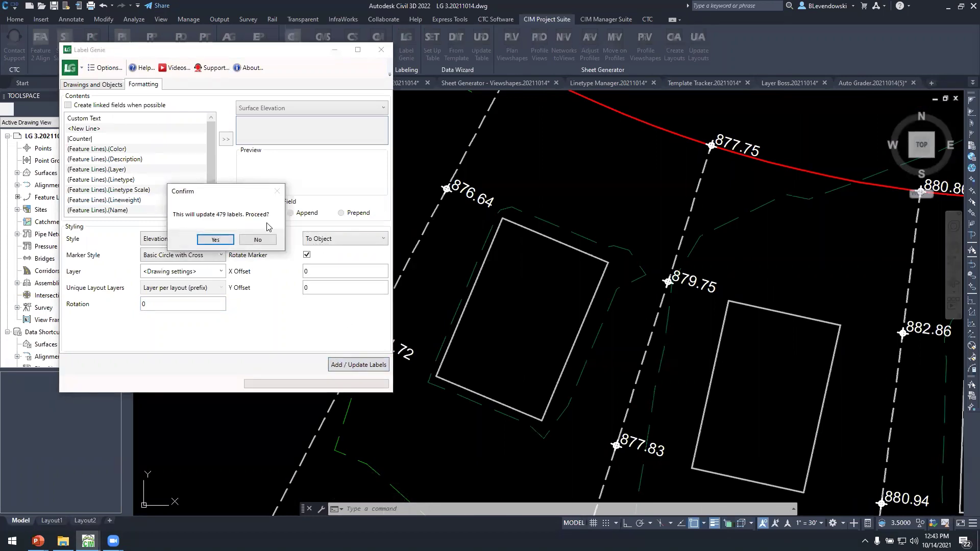
{"action": "left_click", "coordinate": [214, 241]}
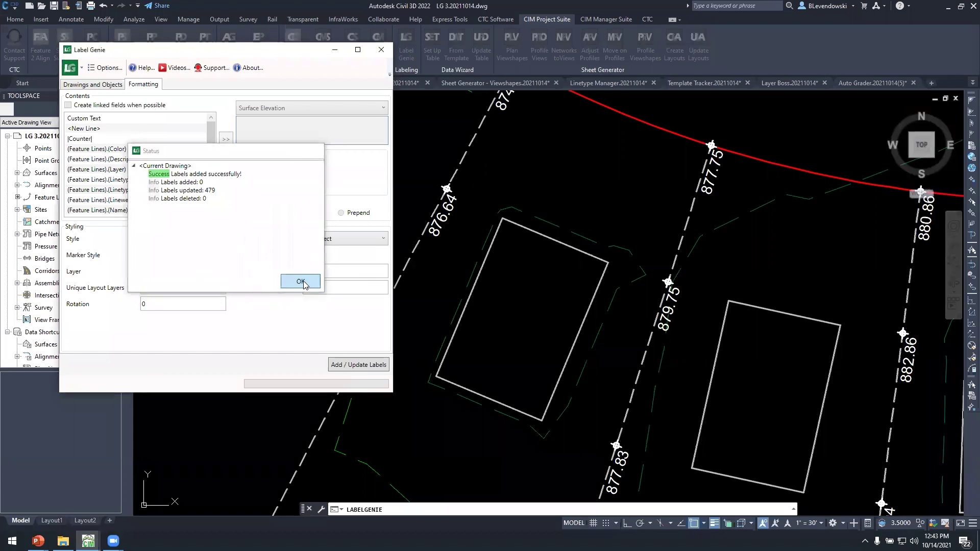
{"action": "left_click", "coordinate": [301, 281]}
- Restart Label Genie and load the label template 303 - surface slope on lot lines, discarding the unsaved changes
{"action": "middle_click_drag", "start_coordinate": [626, 282], "coordinate": [500, 276]}
{"action": "key", "text": "Return"}
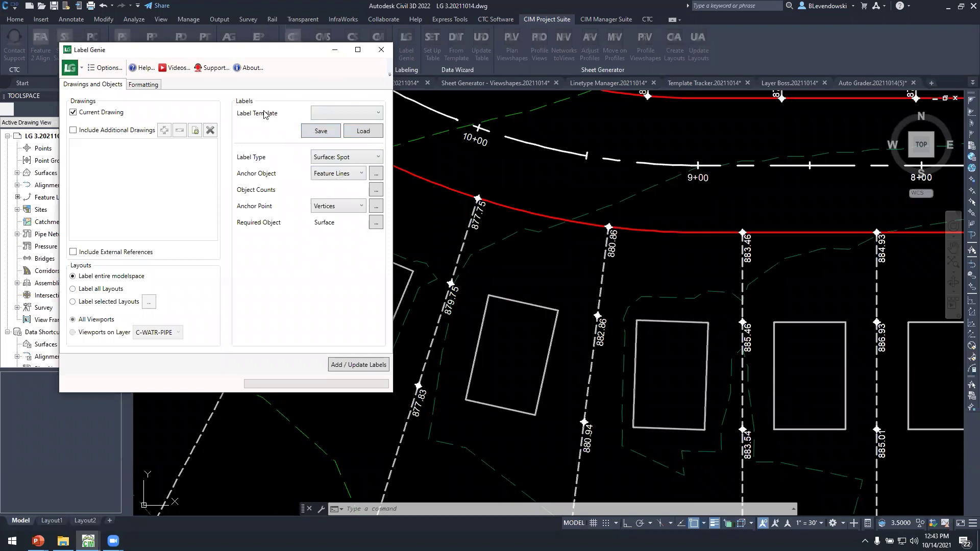
{"action": "left_click", "coordinate": [366, 115]}
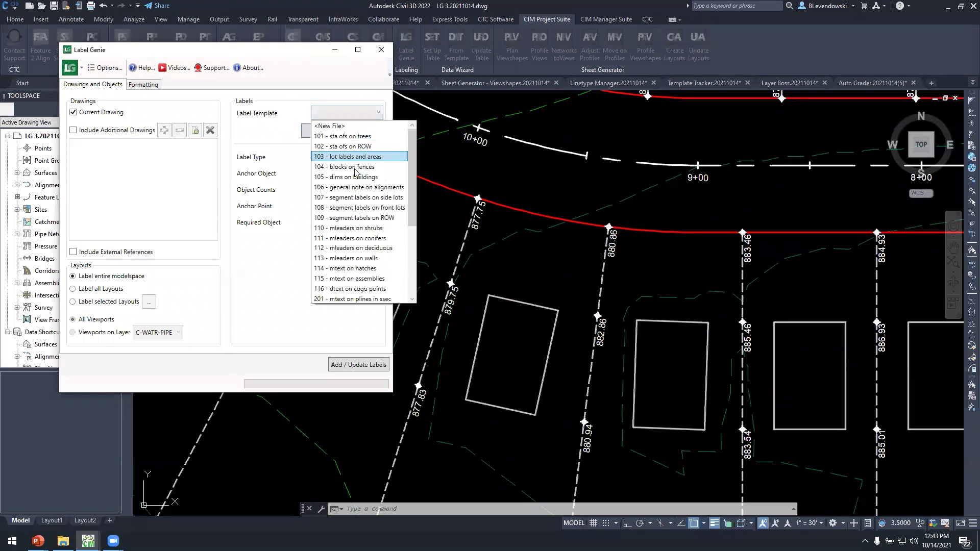
{"action": "scroll", "coordinate": [357, 173], "scroll_direction": "down", "scroll_amount": 4}
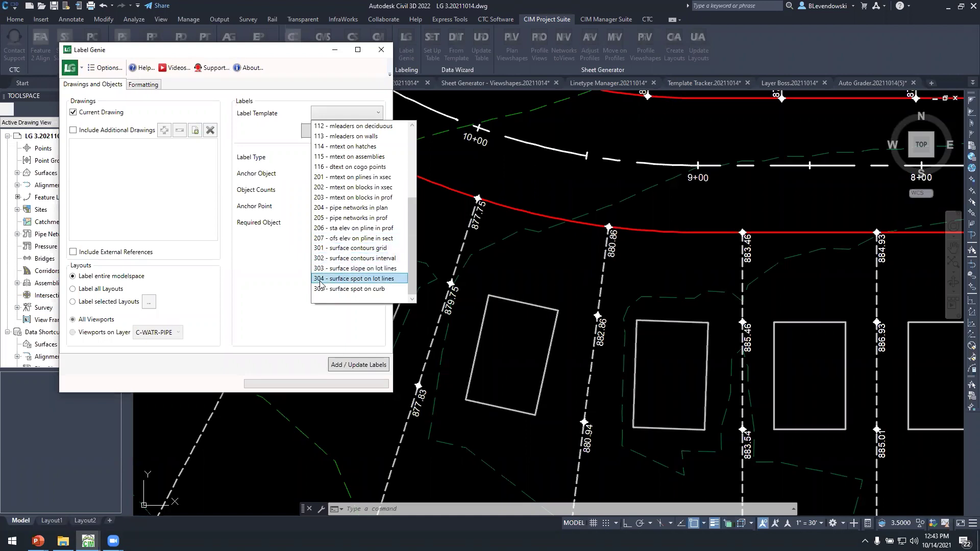
{"action": "left_click", "coordinate": [361, 271]}
{"action": "left_click", "coordinate": [362, 132]}
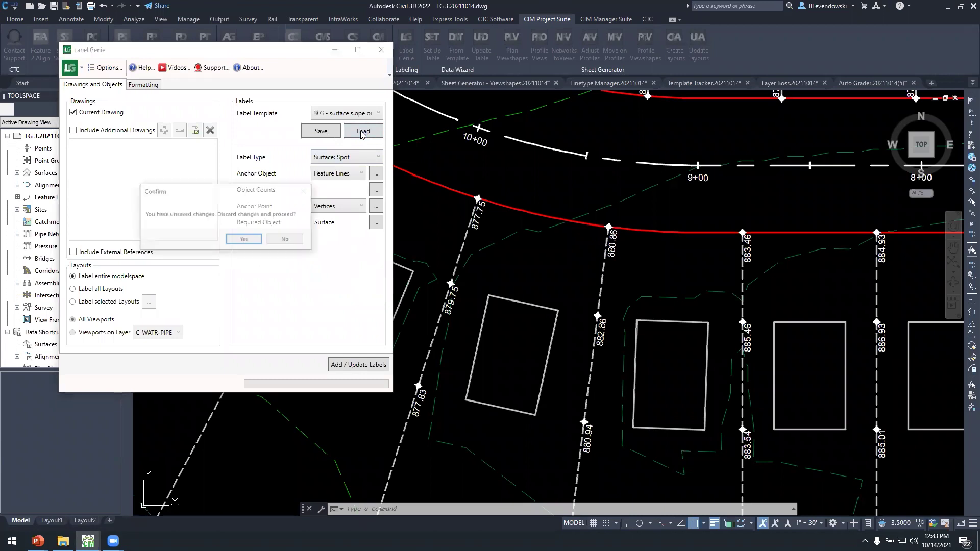
{"action": "left_click", "coordinate": [245, 240]}
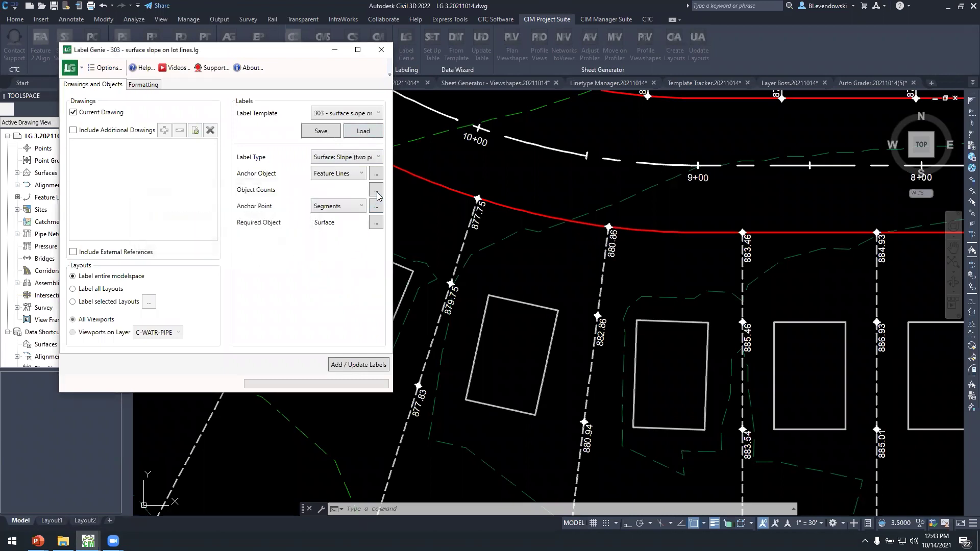
- Review the template's feature line filter and formatting, and add the surface slope labels to the lot lines
{"action": "left_click", "coordinate": [376, 174]}
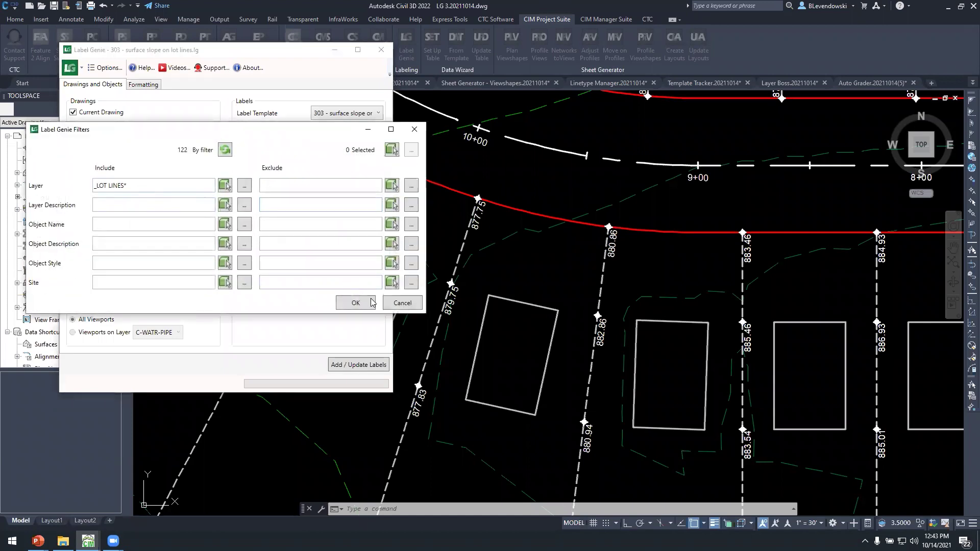
{"action": "left_click", "coordinate": [351, 302]}
{"action": "left_click", "coordinate": [138, 87]}
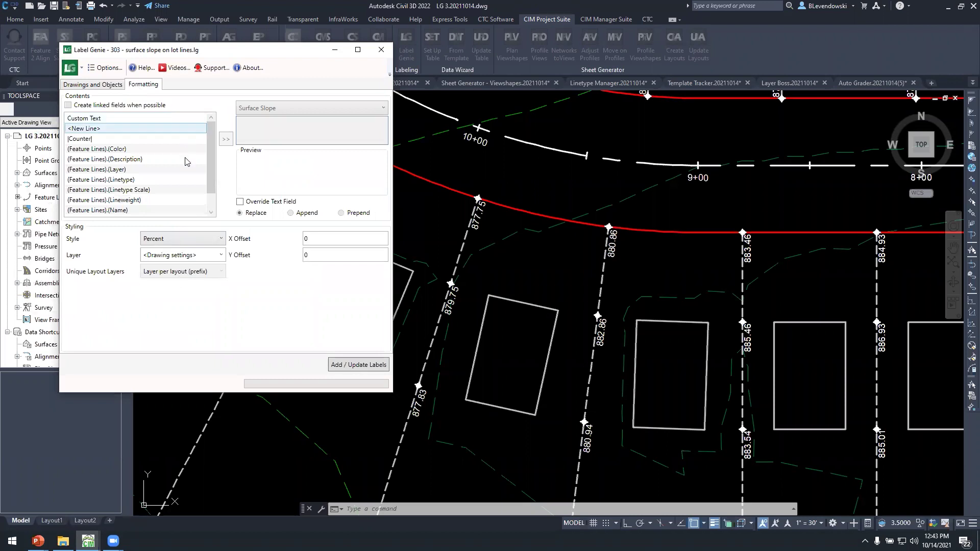
{"action": "left_click", "coordinate": [362, 366]}
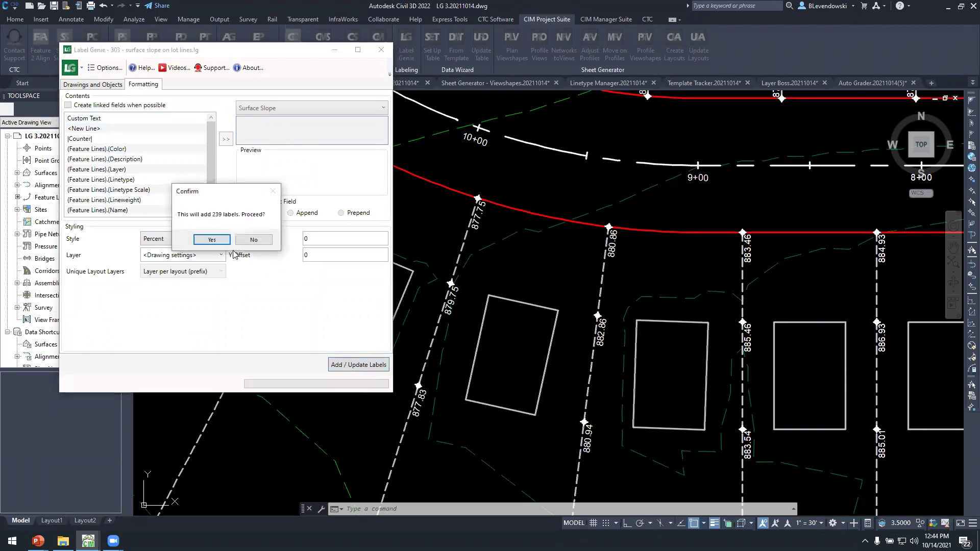
{"action": "key", "text": "Return"}
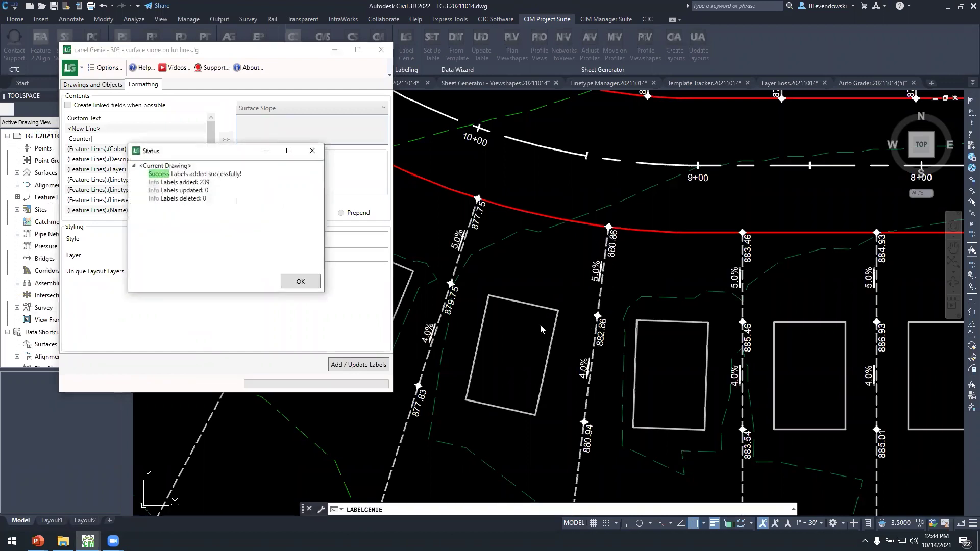
{"action": "left_click", "coordinate": [305, 285]}
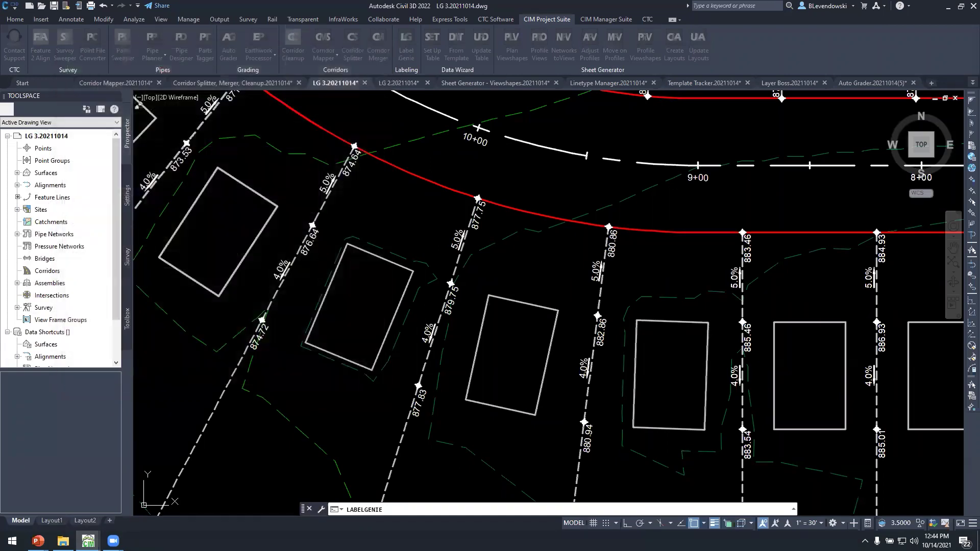
- Examine the slope and spot elevation labels on the lot lines along both sides of the street and around the cul-de-sac
{"action": "scroll", "coordinate": [431, 248], "scroll_direction": "down", "scroll_amount": 6}
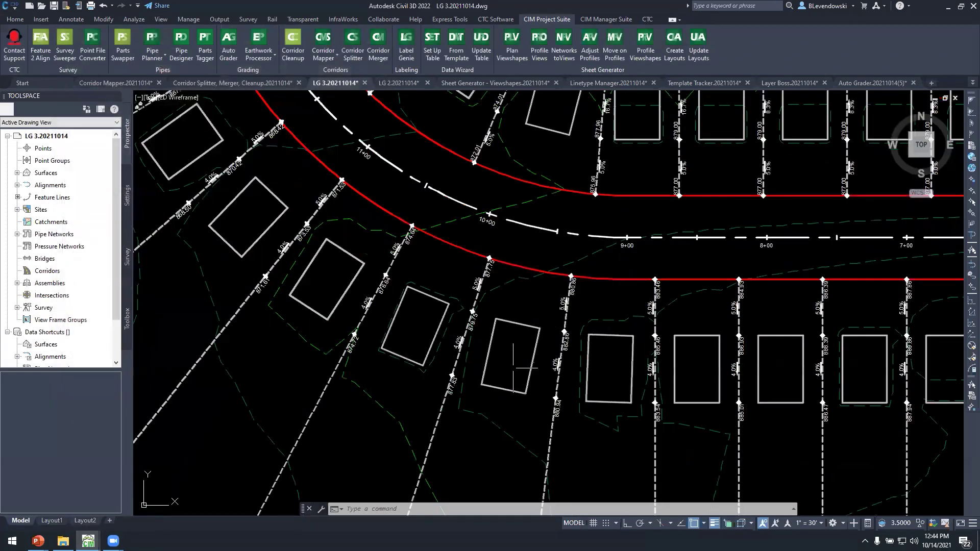
{"action": "middle_click_drag", "start_coordinate": [403, 190], "coordinate": [336, 456]}
{"action": "middle_click_drag", "start_coordinate": [339, 214], "coordinate": [309, 399]}
{"action": "scroll", "coordinate": [305, 250], "scroll_direction": "up", "scroll_amount": 8}
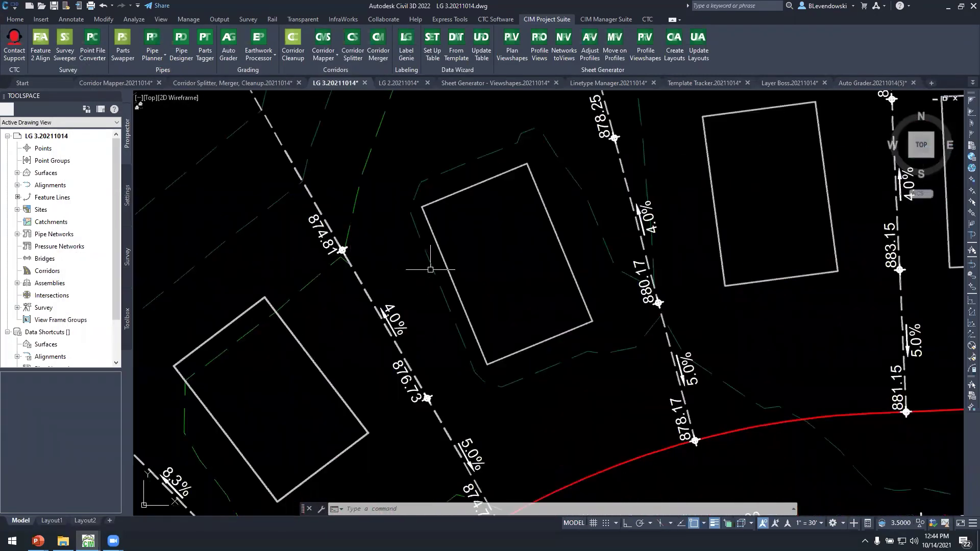
{"action": "scroll", "coordinate": [431, 269], "scroll_direction": "down", "scroll_amount": 2}
{"action": "middle_click_drag", "start_coordinate": [684, 289], "coordinate": [377, 265]}
{"action": "middle_click_drag", "start_coordinate": [752, 284], "coordinate": [519, 277]}
{"action": "middle_click_drag", "start_coordinate": [842, 280], "coordinate": [416, 281]}
{"action": "mouse_move", "coordinate": [755, 282]}
{"action": "middle_mouse_down"}
{"action": "mouse_move", "coordinate": [538, 280]}
{"action": "mouse_move", "coordinate": [520, 146]}
{"action": "middle_mouse_up"}
{"action": "middle_click_drag", "start_coordinate": [515, 306], "coordinate": [511, 229]}
{"action": "middle_click_drag", "start_coordinate": [500, 459], "coordinate": [487, 265]}
{"action": "middle_click_drag", "start_coordinate": [485, 418], "coordinate": [487, 169]}
{"action": "middle_click_drag", "start_coordinate": [494, 388], "coordinate": [459, 224]}
{"action": "mouse_move", "coordinate": [413, 346]}
{"action": "middle_mouse_down"}
{"action": "mouse_move", "coordinate": [520, 295]}
{"action": "mouse_move", "coordinate": [546, 138]}
{"action": "middle_mouse_up"}
{"action": "mouse_move", "coordinate": [503, 345]}
{"action": "middle_mouse_down"}
{"action": "mouse_move", "coordinate": [503, 290]}
{"action": "mouse_move", "coordinate": [490, 280]}
{"action": "middle_mouse_up"}
- Move a spot elevation label at the cul-de-sac curve away from its lot line corner so it gets a leader, and clear the selection
{"action": "scroll", "coordinate": [477, 250], "scroll_direction": "up", "scroll_amount": 5}
{"action": "scroll", "coordinate": [478, 250], "scroll_direction": "up", "scroll_amount": 2}
{"action": "left_click", "coordinate": [490, 224]}
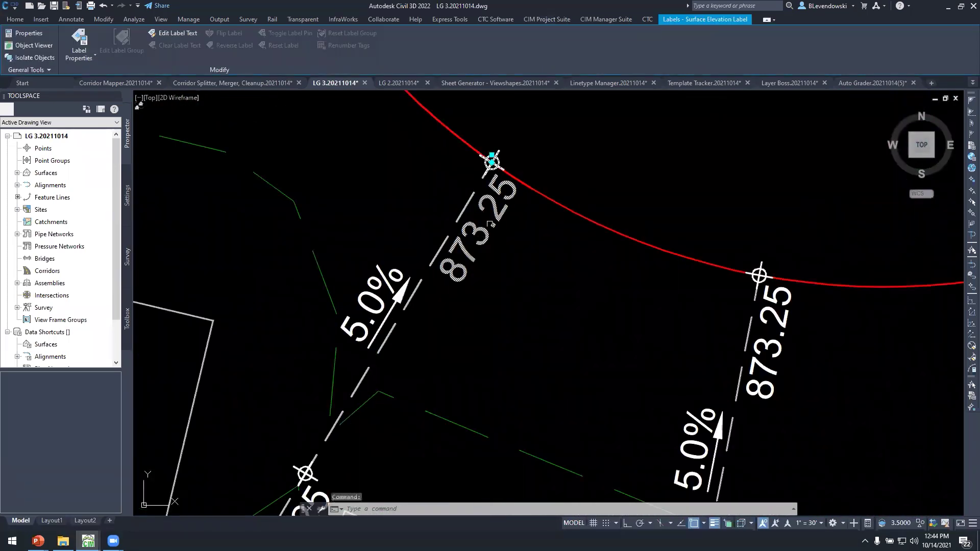
{"action": "left_click", "coordinate": [492, 155]}
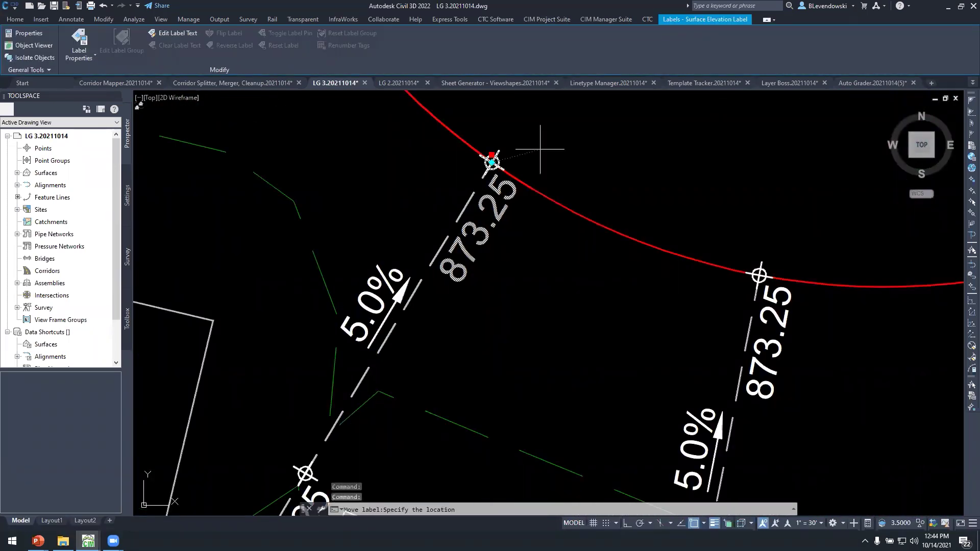
{"action": "left_click", "coordinate": [615, 132]}
{"action": "middle_click_drag", "start_coordinate": [545, 213], "coordinate": [440, 327]}
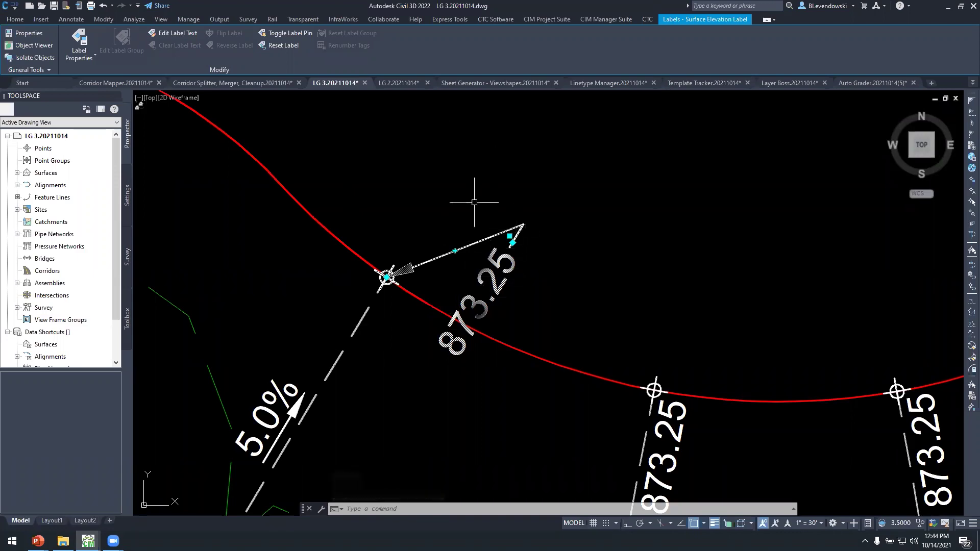
{"action": "left_click", "coordinate": [509, 236]}
{"action": "scroll", "coordinate": [443, 200], "scroll_direction": "down", "scroll_amount": 6}
{"action": "key", "text": "Escape"}
{"action": "key", "text": "Escape"}
{"action": "key", "text": "Escape"}
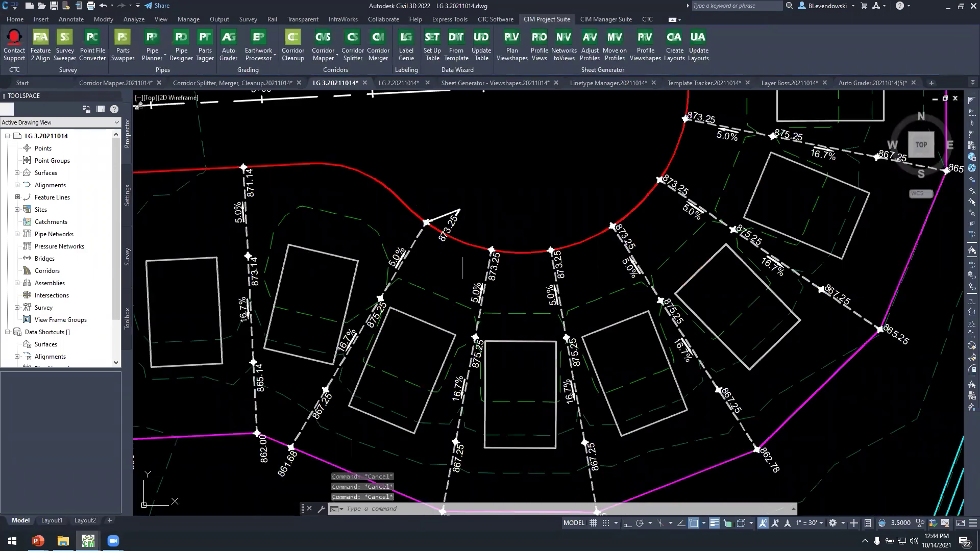
- Open Label Genie, look through the available label types, and close it without changing the Surface: Slope (two point) type
{"action": "scroll", "coordinate": [462, 255], "scroll_direction": "down", "scroll_amount": 3}
{"action": "left_click", "coordinate": [411, 50]}
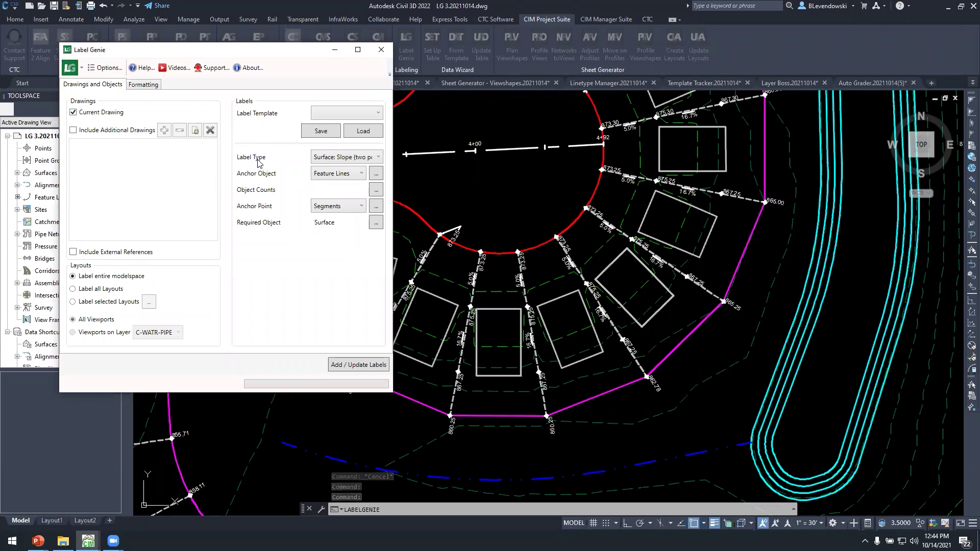
{"action": "left_click", "coordinate": [347, 157]}
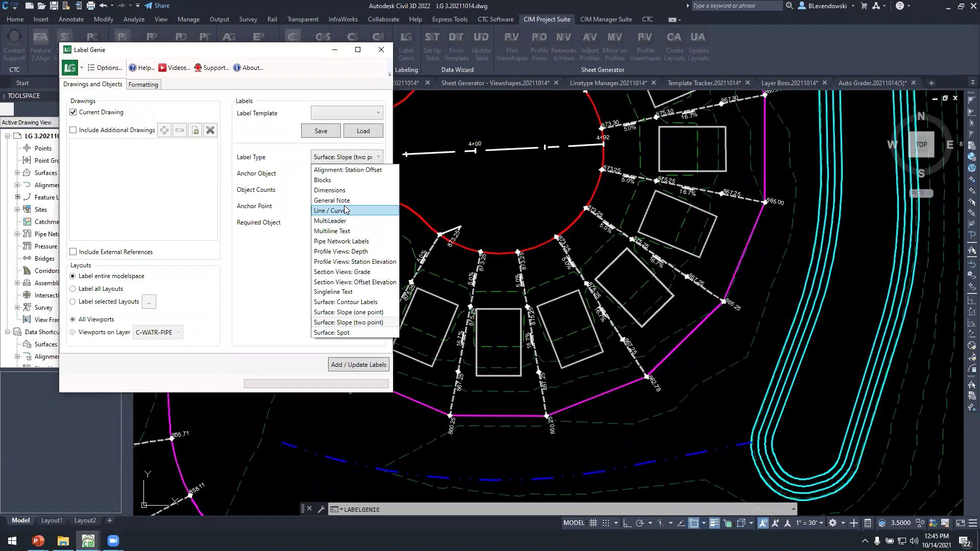
{"action": "left_click", "coordinate": [300, 263]}
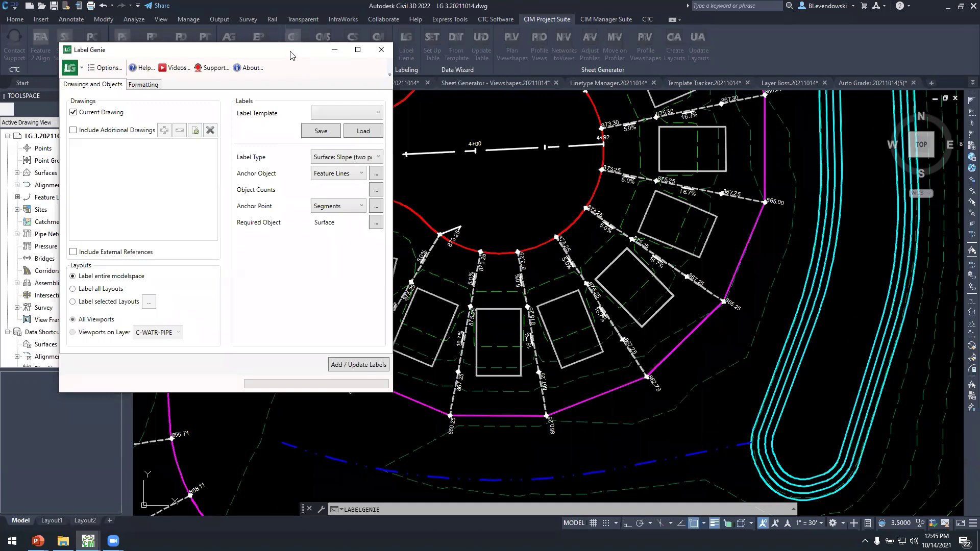
{"action": "left_click_drag", "start_coordinate": [298, 57], "coordinate": [288, 89]}
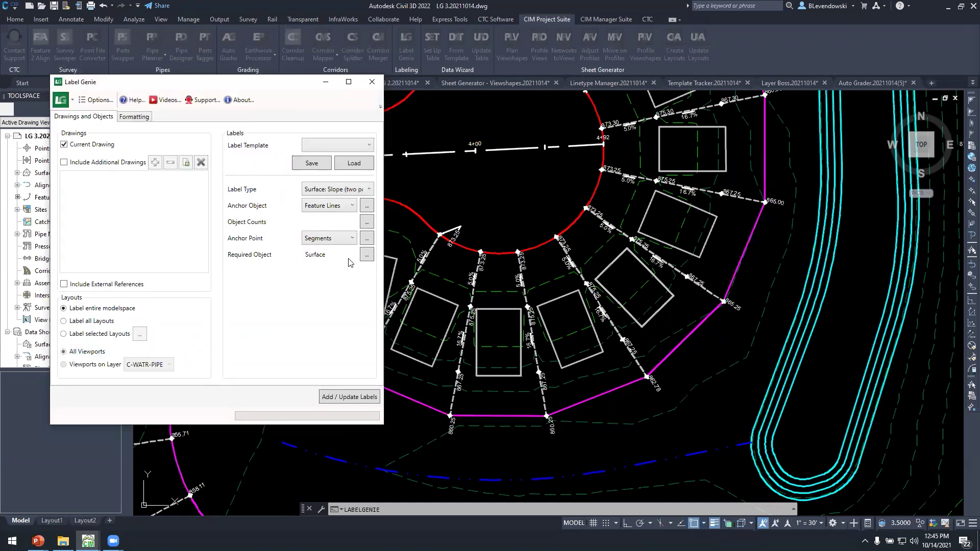
{"action": "left_click", "coordinate": [372, 82]}
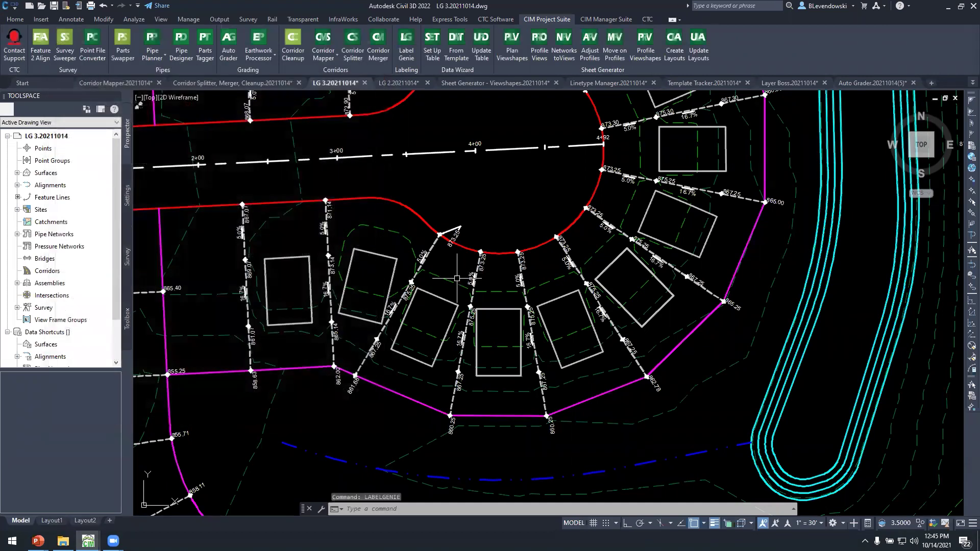
- Select a lot line feature line at the cul-de-sac, examine its vertices against the elevation and slope labels, and deselect it
{"action": "scroll", "coordinate": [454, 280], "scroll_direction": "up", "scroll_amount": 5}
{"action": "key", "text": "Escape"}
{"action": "key", "text": "Escape"}
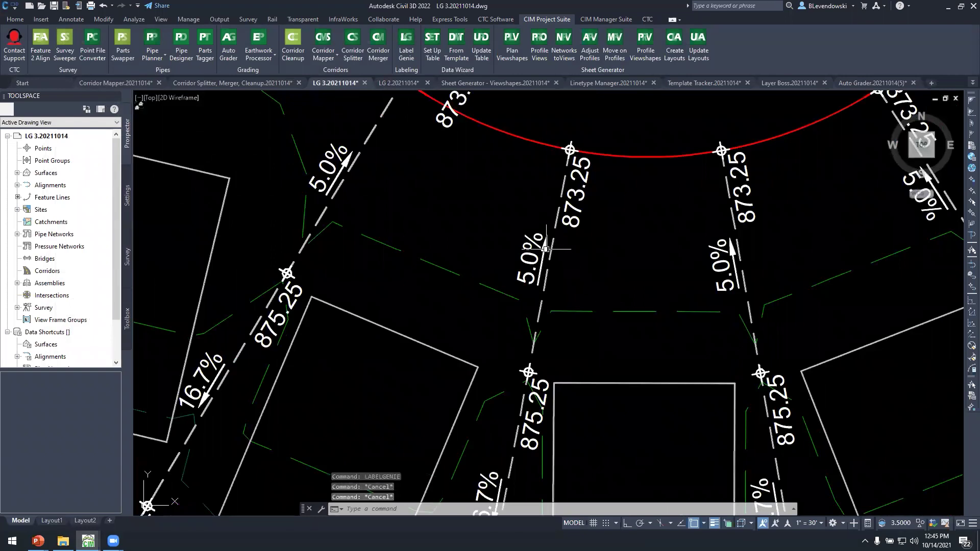
{"action": "left_click", "coordinate": [546, 249]}
{"action": "scroll", "coordinate": [551, 272], "scroll_direction": "down", "scroll_amount": 5}
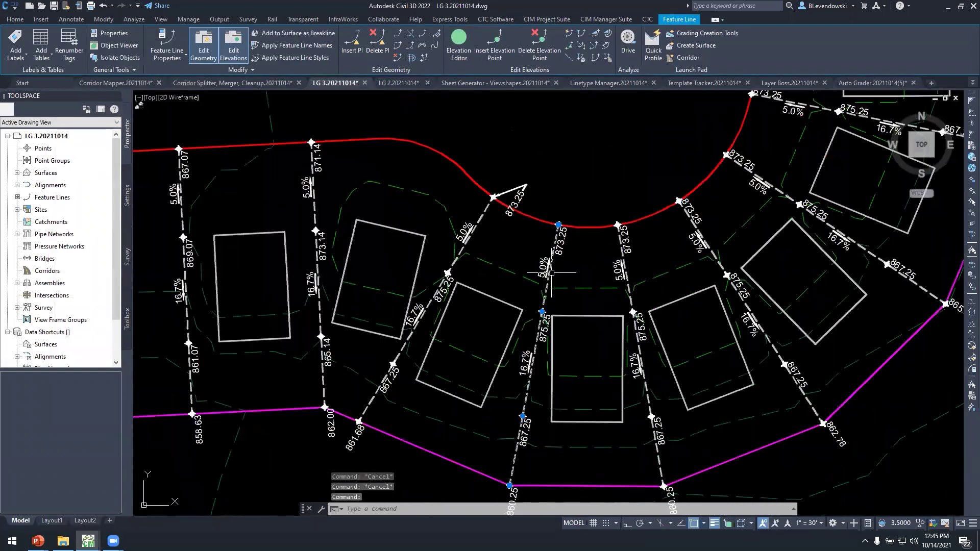
{"action": "middle_click_drag", "start_coordinate": [528, 236], "coordinate": [486, 250]}
{"action": "scroll", "coordinate": [486, 250], "scroll_direction": "up", "scroll_amount": 5}
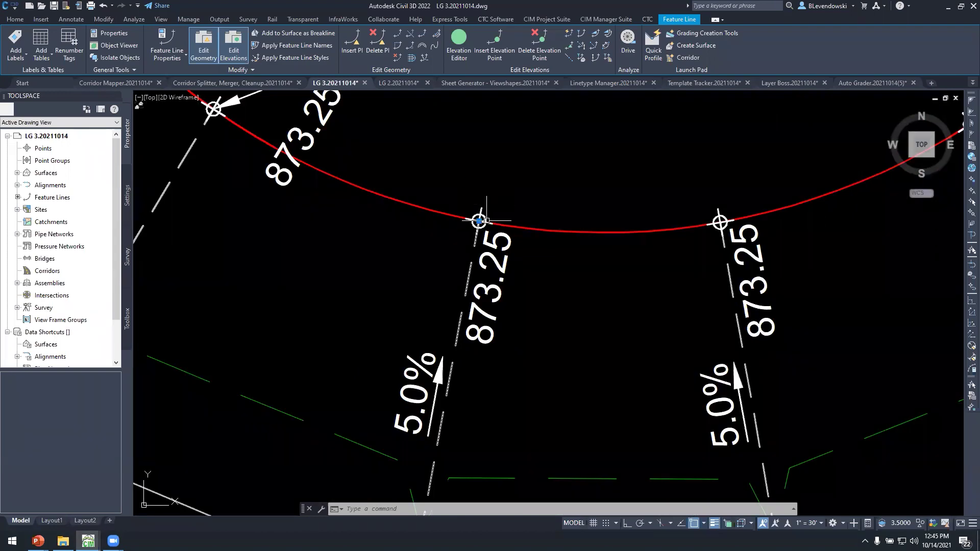
{"action": "scroll", "coordinate": [482, 222], "scroll_direction": "down", "scroll_amount": 5}
{"action": "scroll", "coordinate": [490, 231], "scroll_direction": "up", "scroll_amount": 5}
{"action": "middle_click_drag", "start_coordinate": [547, 235], "coordinate": [471, 259]}
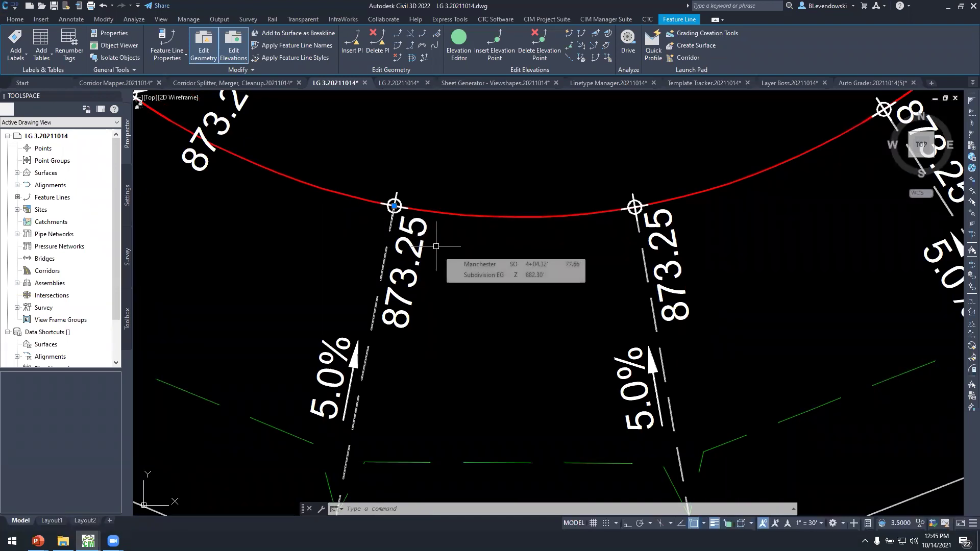
{"action": "scroll", "coordinate": [458, 238], "scroll_direction": "down", "scroll_amount": 2}
{"action": "scroll", "coordinate": [457, 238], "scroll_direction": "down", "scroll_amount": 2}
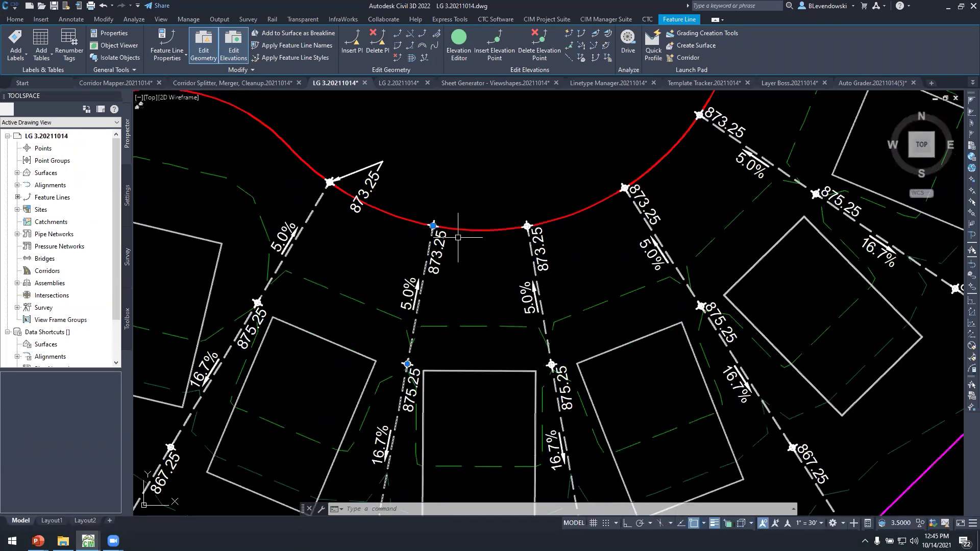
{"action": "key", "text": "Escape"}
{"action": "key", "text": "Escape"}
{"action": "key", "text": "Escape"}
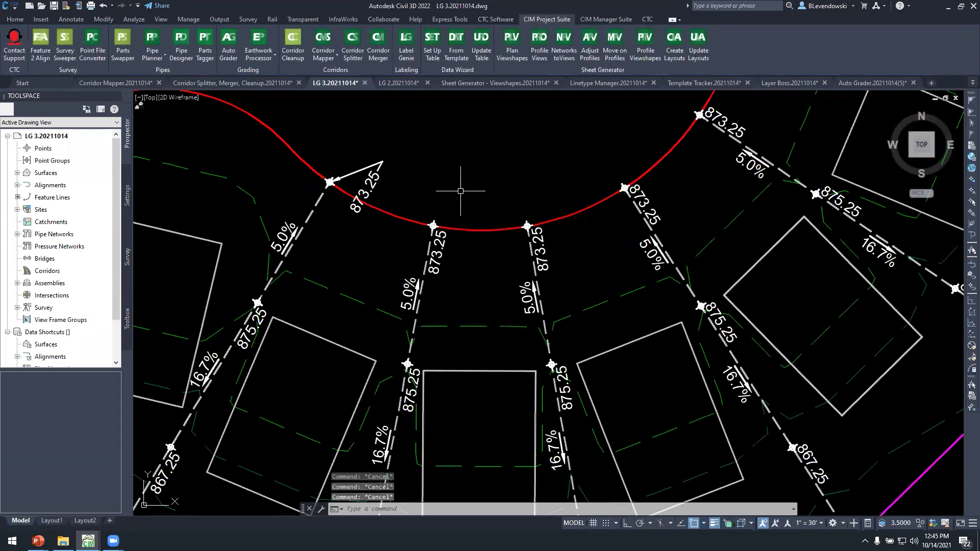
- Reopen Label Genie to review the label type list and main settings once more, and close it without adding labels
{"action": "type", "text": "RE"}
{"action": "key", "text": "Return"}
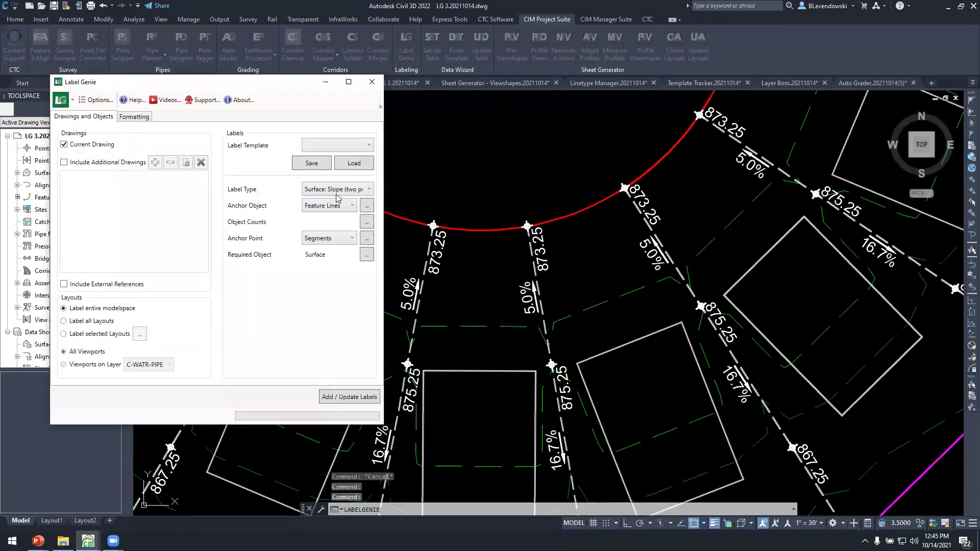
{"action": "left_click", "coordinate": [337, 192]}
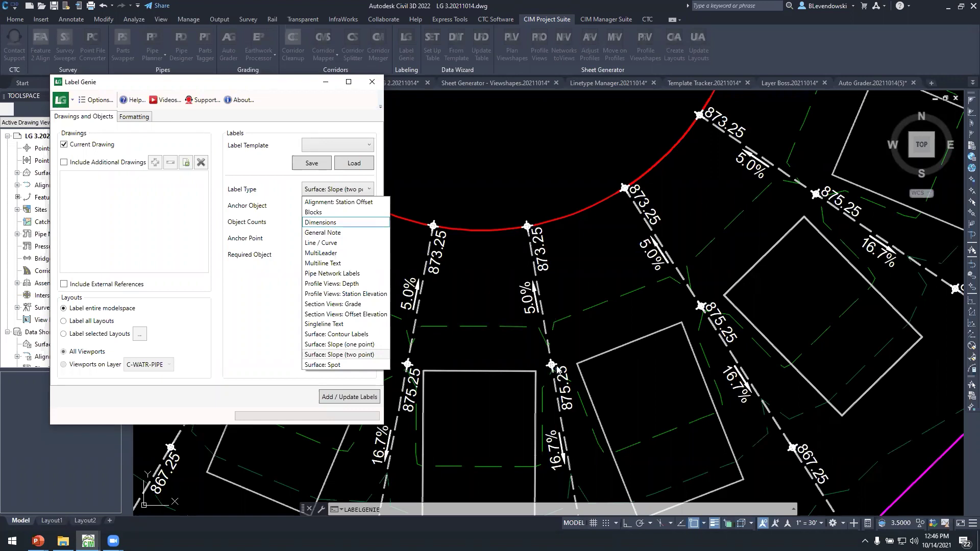
{"action": "left_click", "coordinate": [256, 293]}
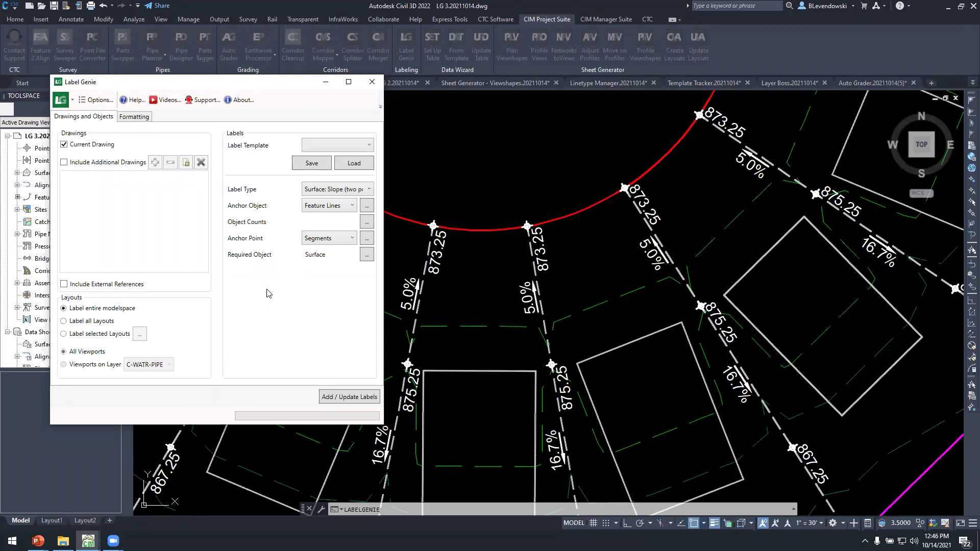
{"action": "left_click_drag", "start_coordinate": [297, 88], "coordinate": [275, 84]}
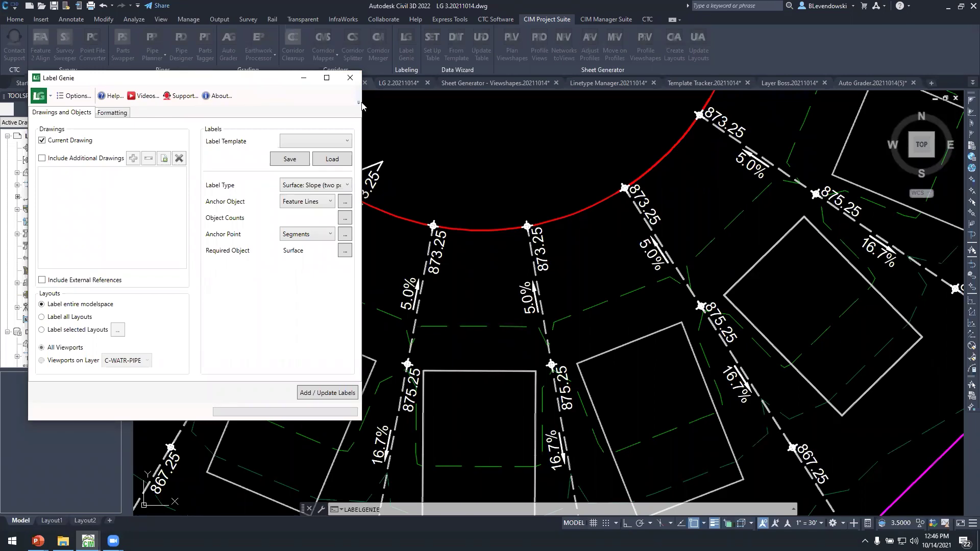
{"action": "left_click_drag", "start_coordinate": [361, 103], "coordinate": [354, 103]}
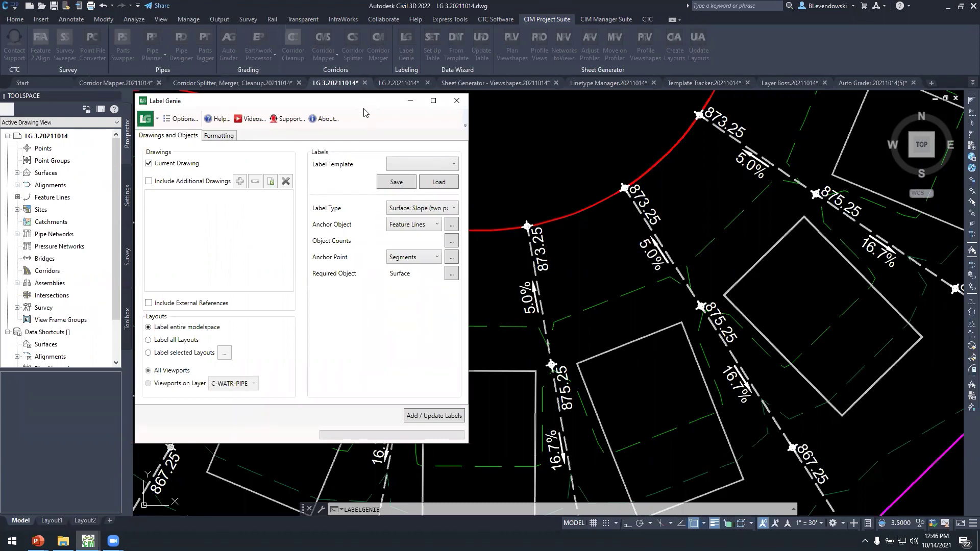
{"action": "left_click_drag", "start_coordinate": [364, 112], "coordinate": [360, 139]}
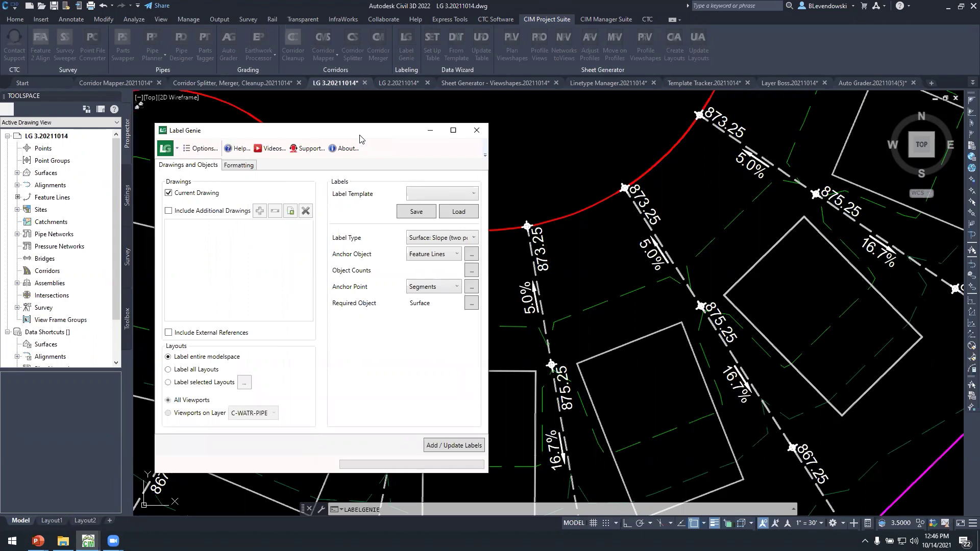
{"action": "left_click_drag", "start_coordinate": [379, 134], "coordinate": [383, 133]}
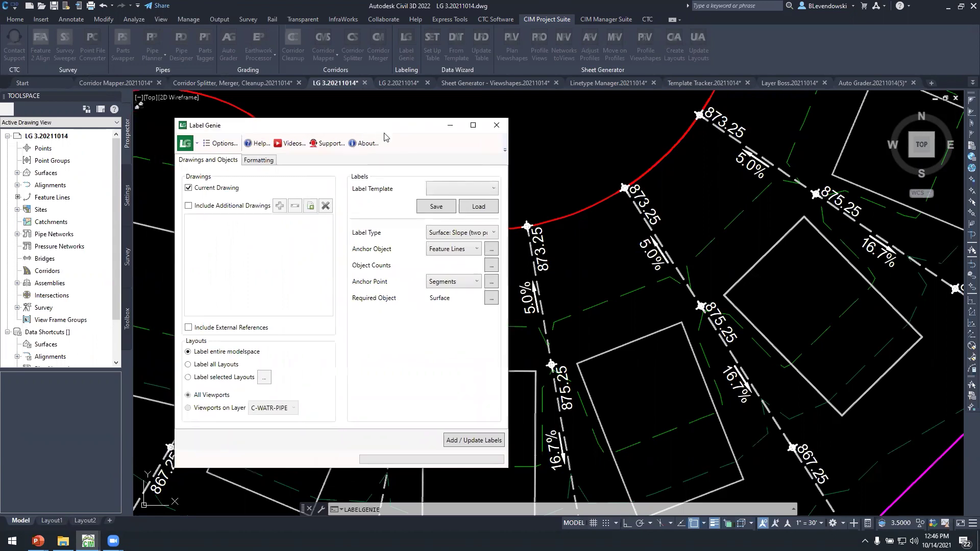
{"action": "left_click", "coordinate": [496, 126]}
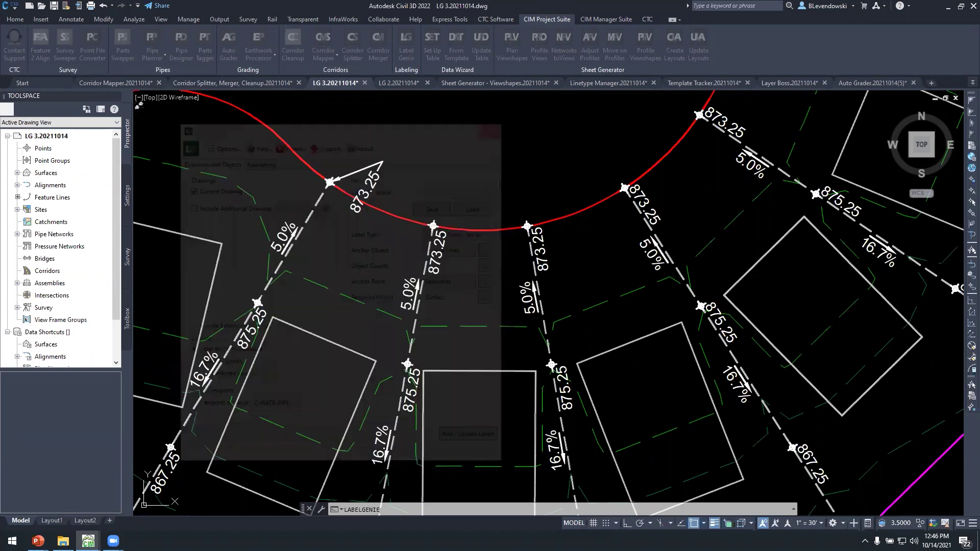
- Cancel any active command in the lot drawing and switch to the Sheet Generator - Viewshapes drawing
{"action": "key", "text": "Escape"}
{"action": "key", "text": "Escape"}
{"action": "key", "text": "Escape"}
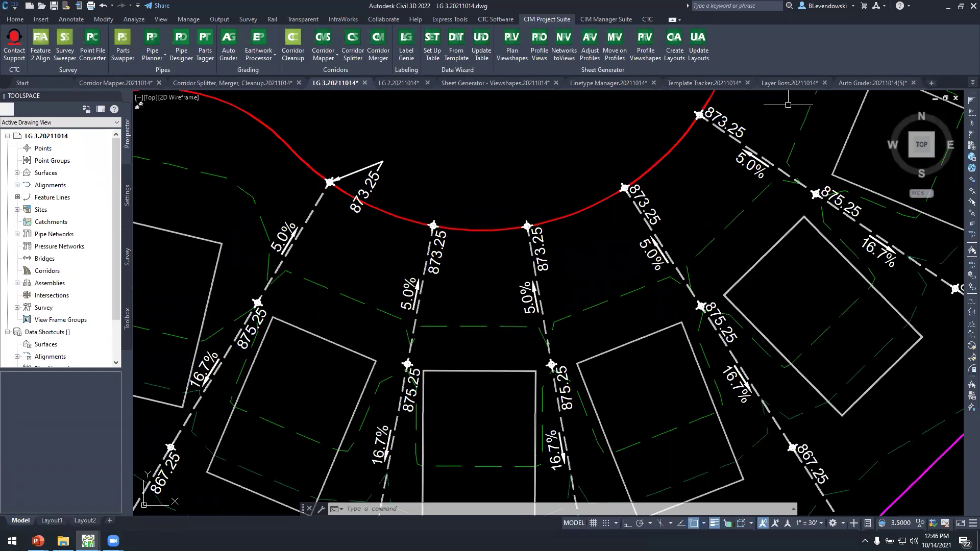
{"action": "left_click", "coordinate": [972, 82]}
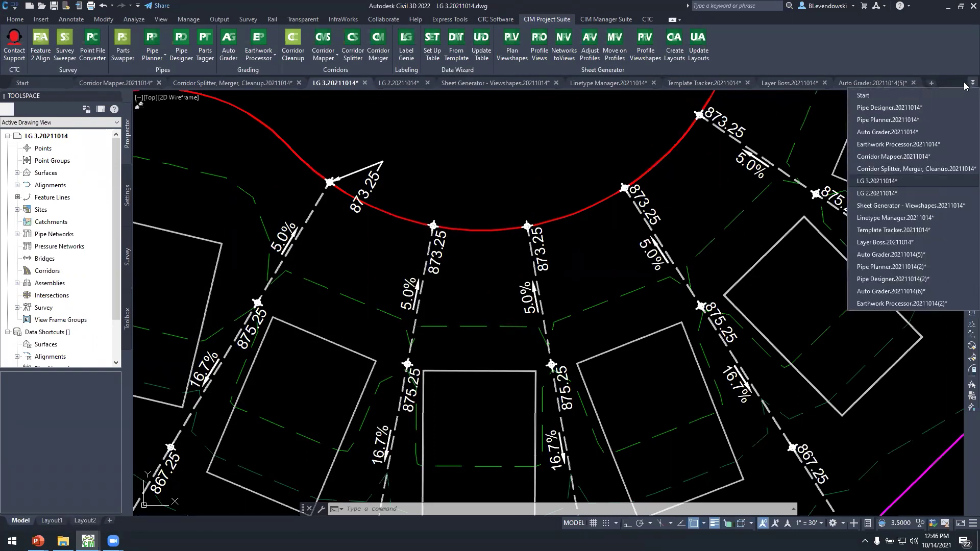
{"action": "left_click", "coordinate": [880, 206]}
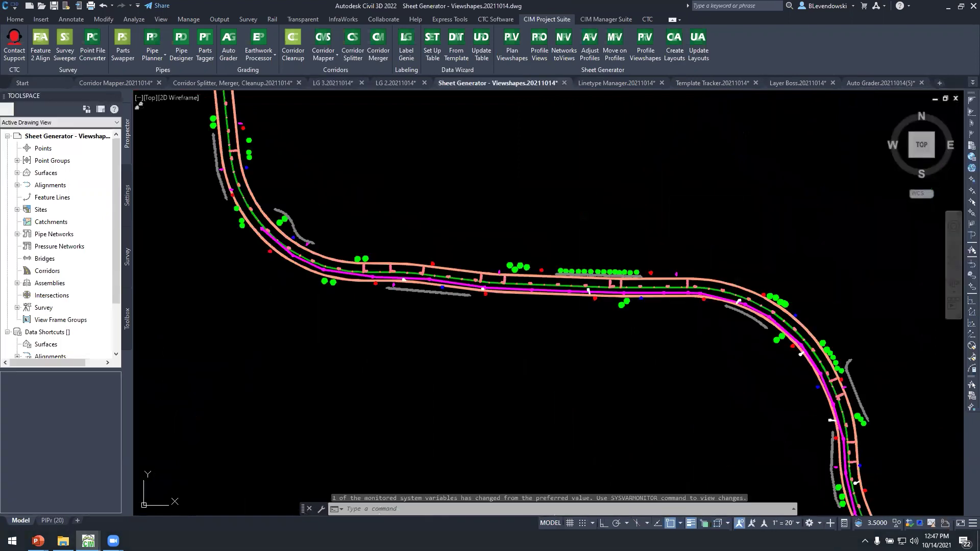
- Review the built-in plan production tools and examine the road plan along its length before returning to the CIM Project Suite tools
{"action": "left_click", "coordinate": [219, 19]}
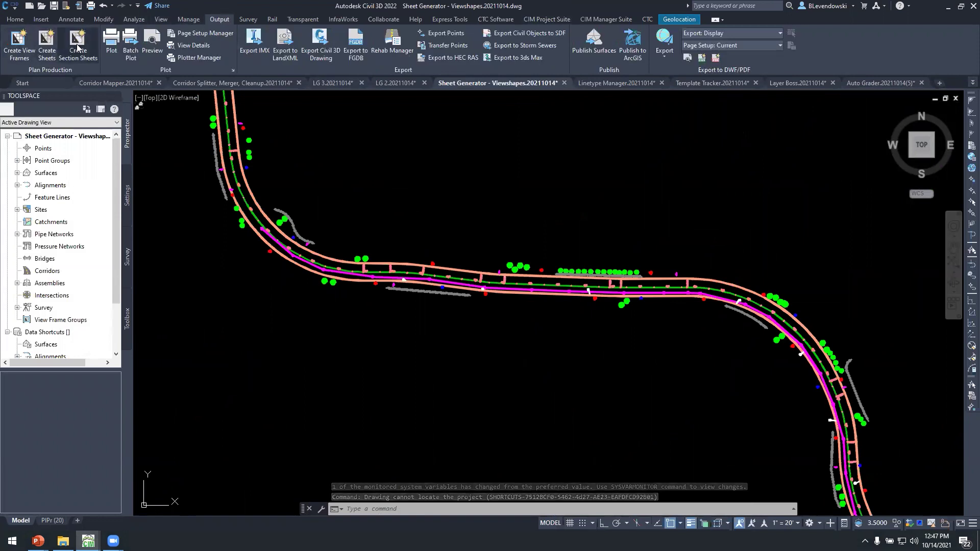
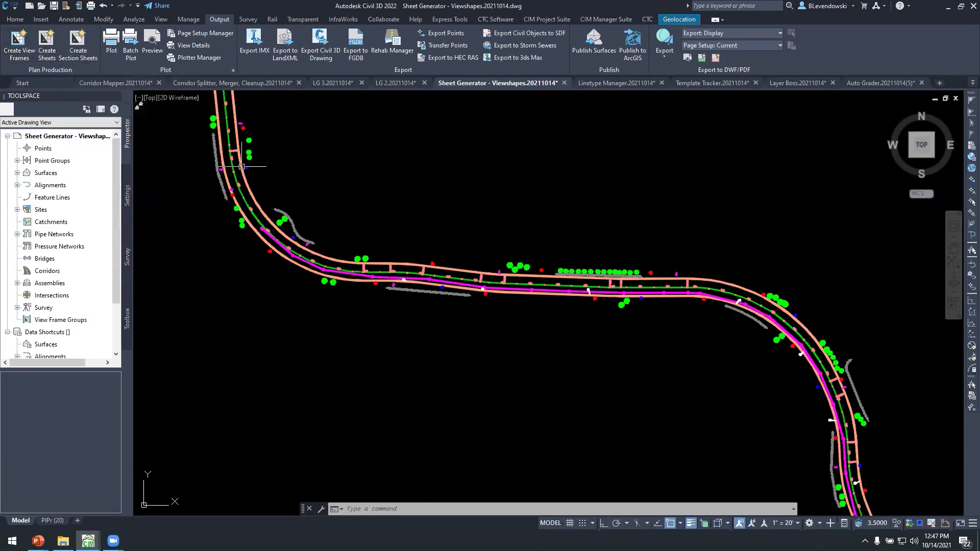
{"action": "key", "text": "Escape"}
{"action": "key", "text": "Escape"}
{"action": "middle_click_drag", "start_coordinate": [272, 162], "coordinate": [300, 225]}
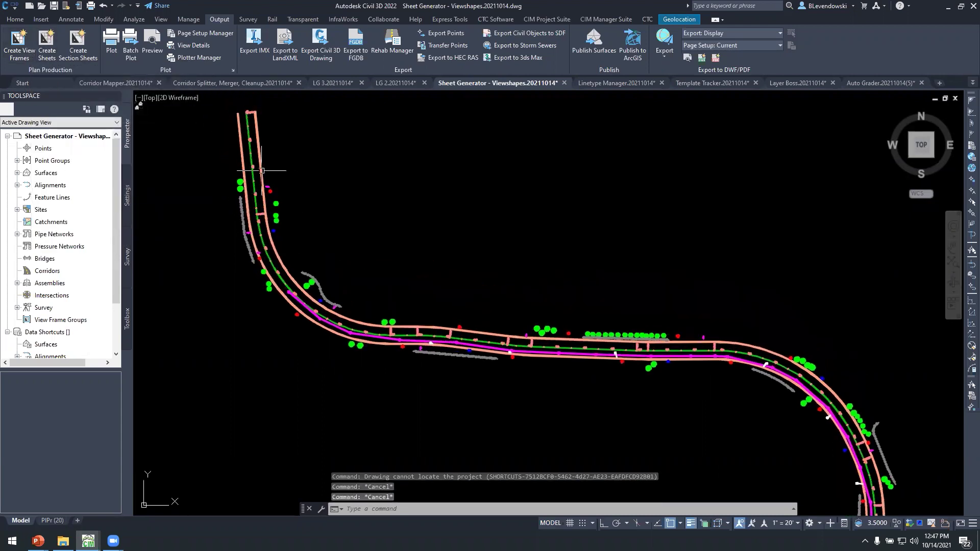
{"action": "scroll", "coordinate": [258, 175], "scroll_direction": "up", "scroll_amount": 6}
{"action": "scroll", "coordinate": [250, 201], "scroll_direction": "down", "scroll_amount": 3}
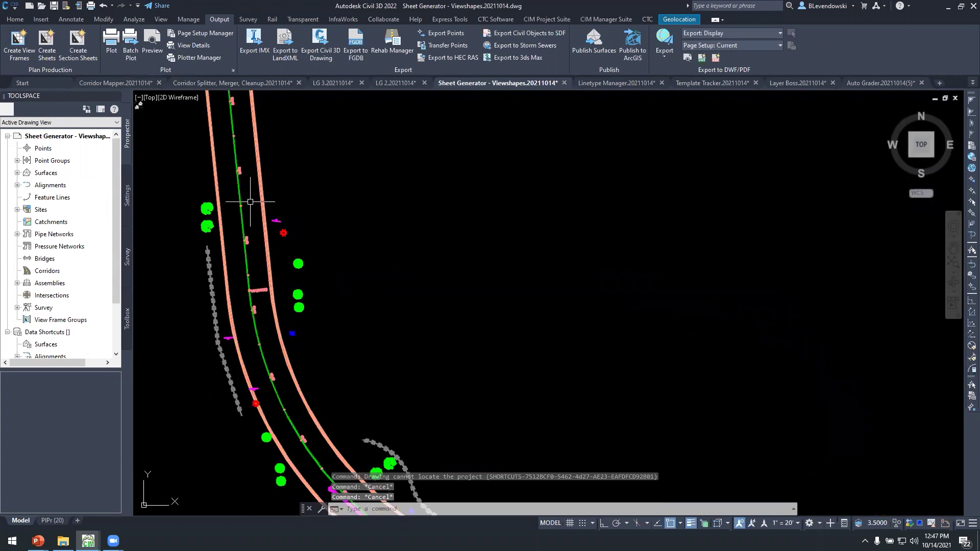
{"action": "scroll", "coordinate": [250, 202], "scroll_direction": "down", "scroll_amount": 3}
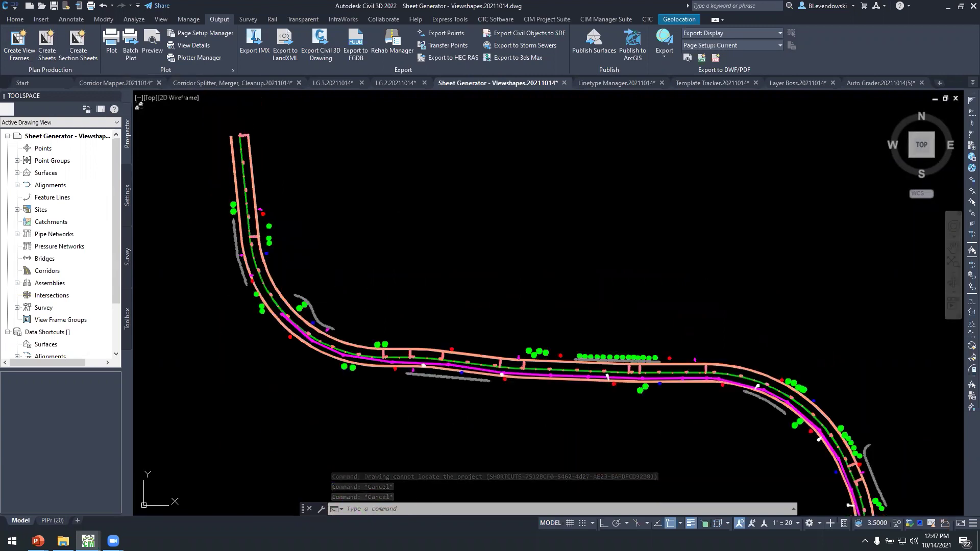
{"action": "mouse_move", "coordinate": [749, 403]}
{"action": "middle_mouse_down"}
{"action": "mouse_move", "coordinate": [703, 341]}
{"action": "mouse_move", "coordinate": [629, 294]}
{"action": "middle_mouse_up"}
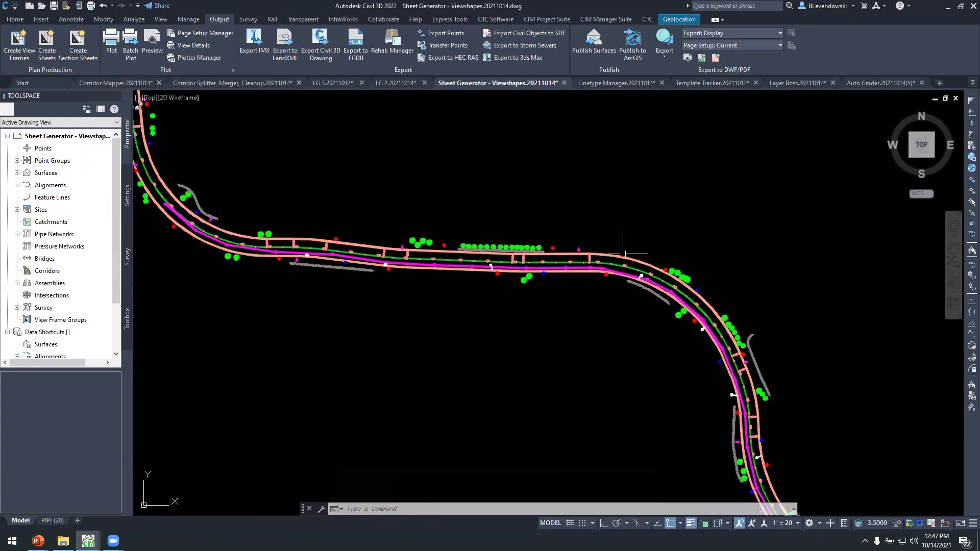
{"action": "left_click", "coordinate": [542, 19]}
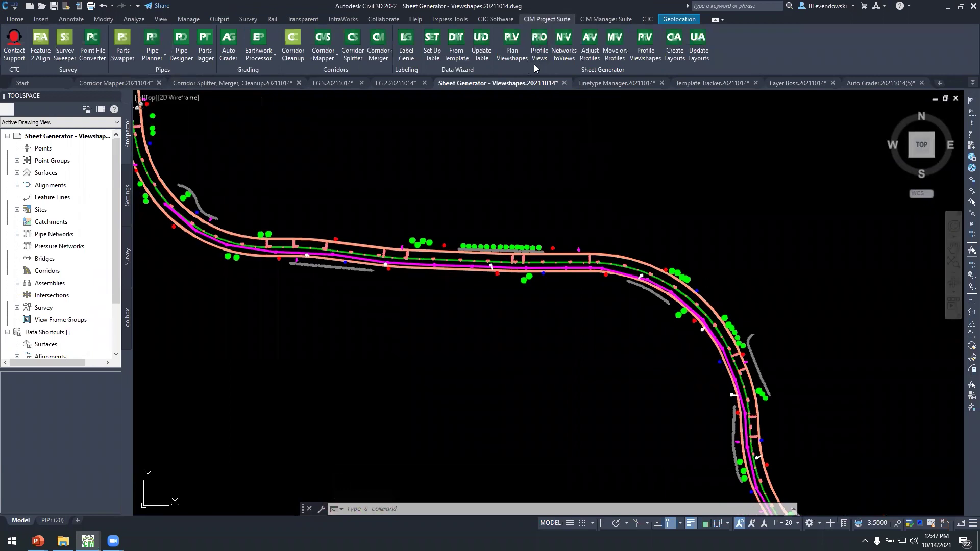
{"action": "mouse_move", "coordinate": [582, 133]}
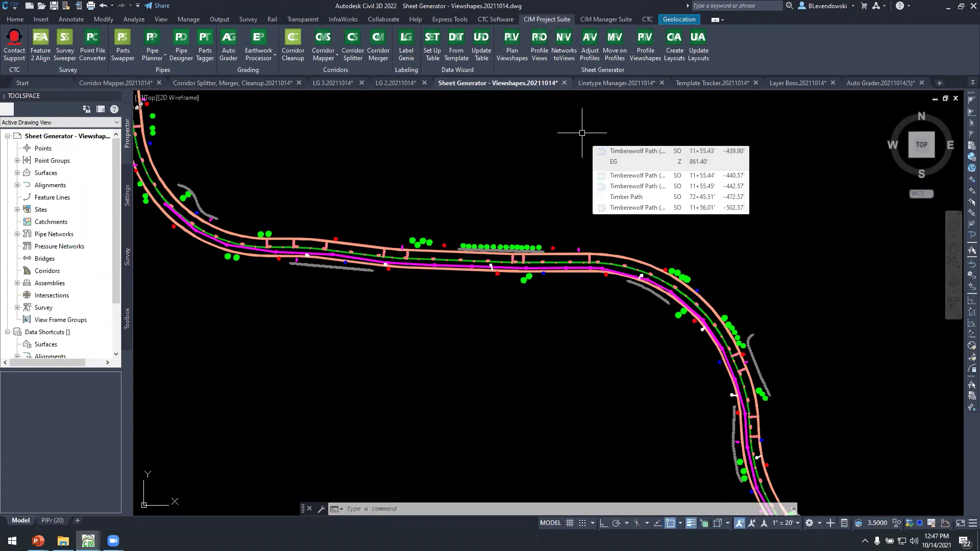
{"action": "middle_click_drag", "start_coordinate": [422, 168], "coordinate": [498, 161]}
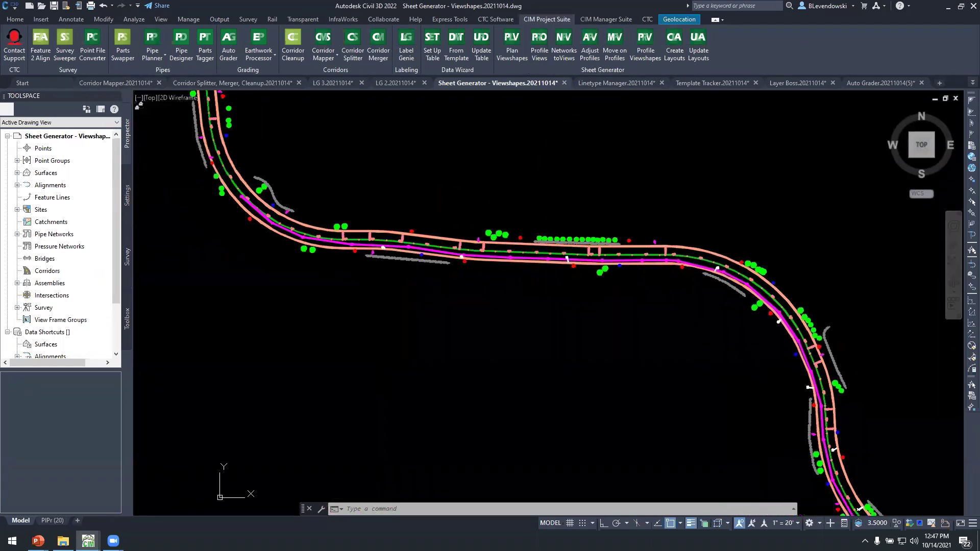
- Create plan view shapes, print area blocks and drafting guides along Timber Path from station 54+50, with 500 between matchlines at viewport scale 20
{"action": "left_click", "coordinate": [511, 43]}
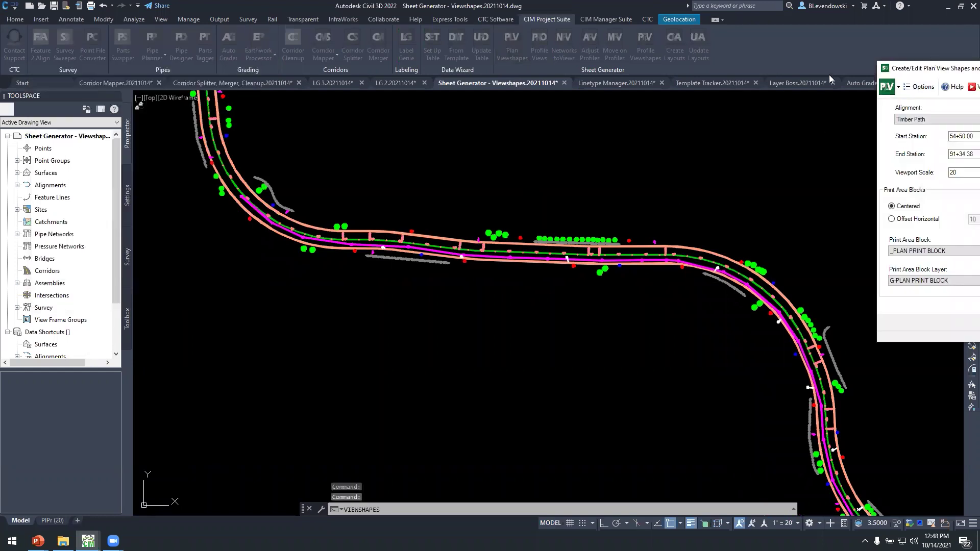
{"action": "left_click_drag", "start_coordinate": [925, 70], "coordinate": [370, 55]}
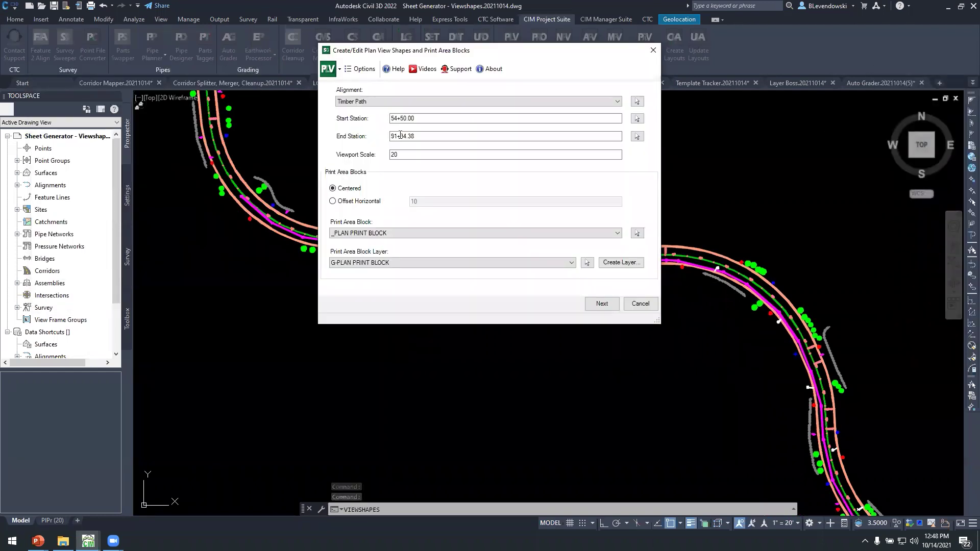
{"action": "left_click", "coordinate": [601, 304]}
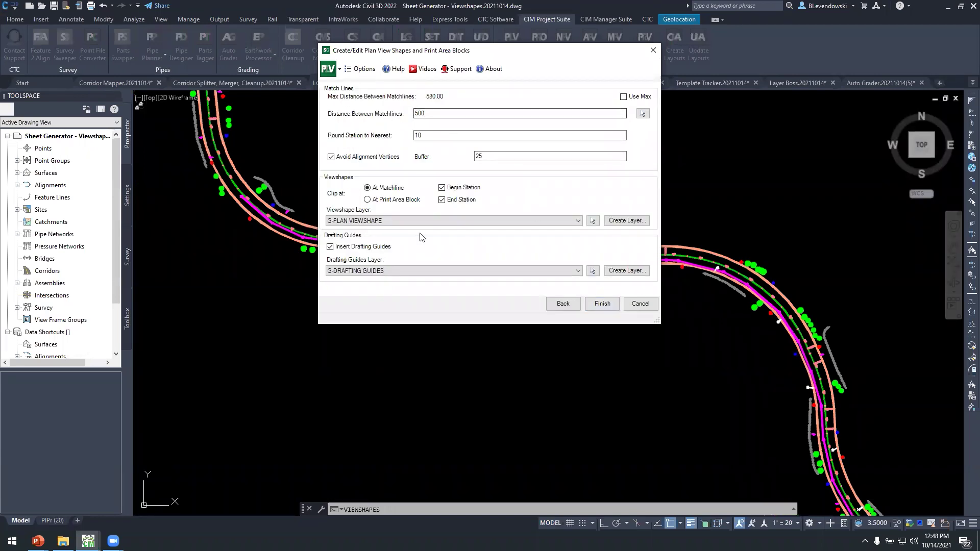
{"action": "left_click", "coordinate": [602, 304]}
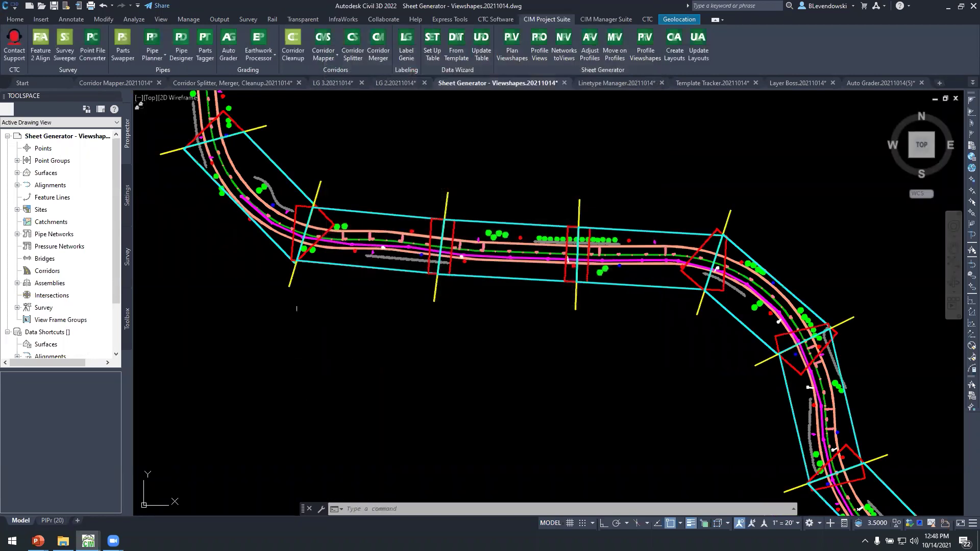
- Set the plan view shapes' start station to 53+50 and regenerate the shapes and print area blocks along Timber Path
{"action": "middle_click_drag", "start_coordinate": [551, 313], "coordinate": [615, 398]}
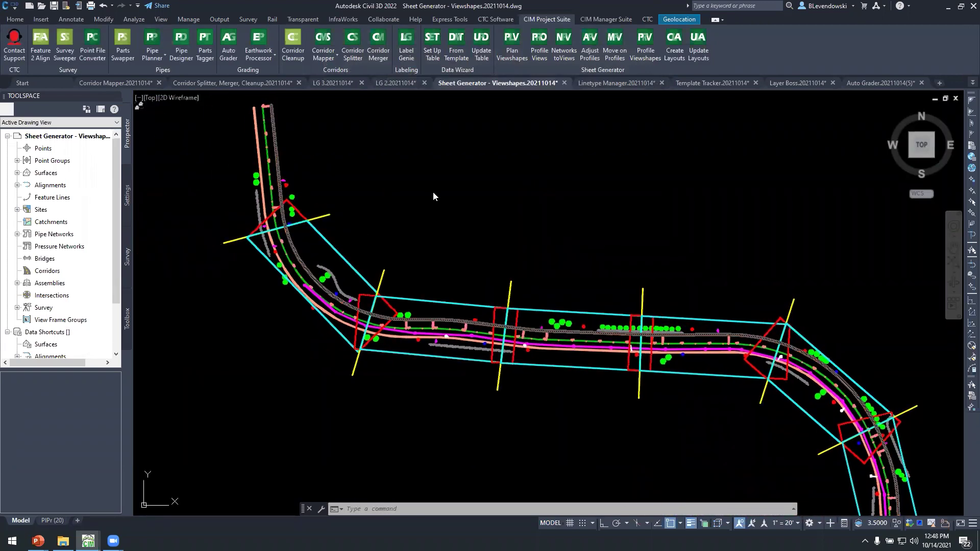
{"action": "key", "text": "Return"}
{"action": "type", "text": "5350"}
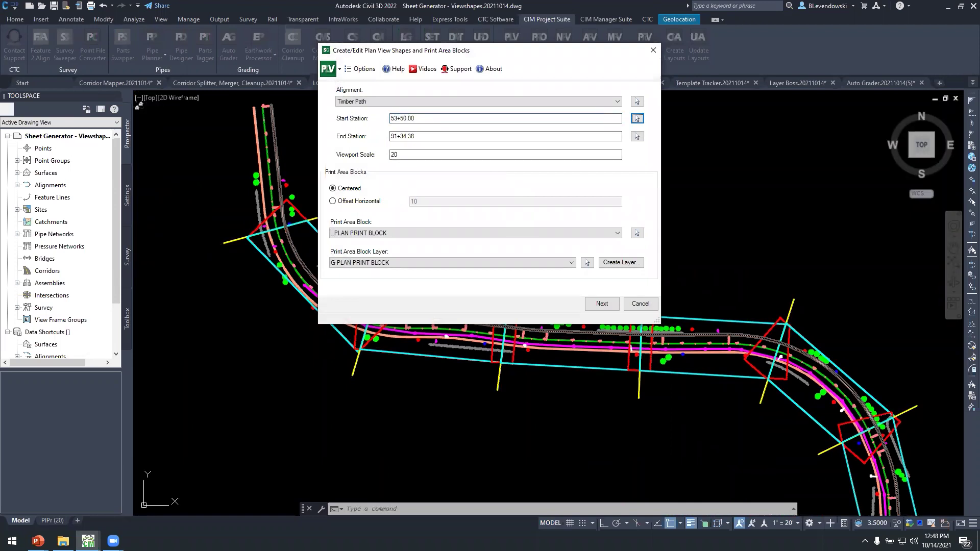
{"action": "left_click", "coordinate": [600, 304]}
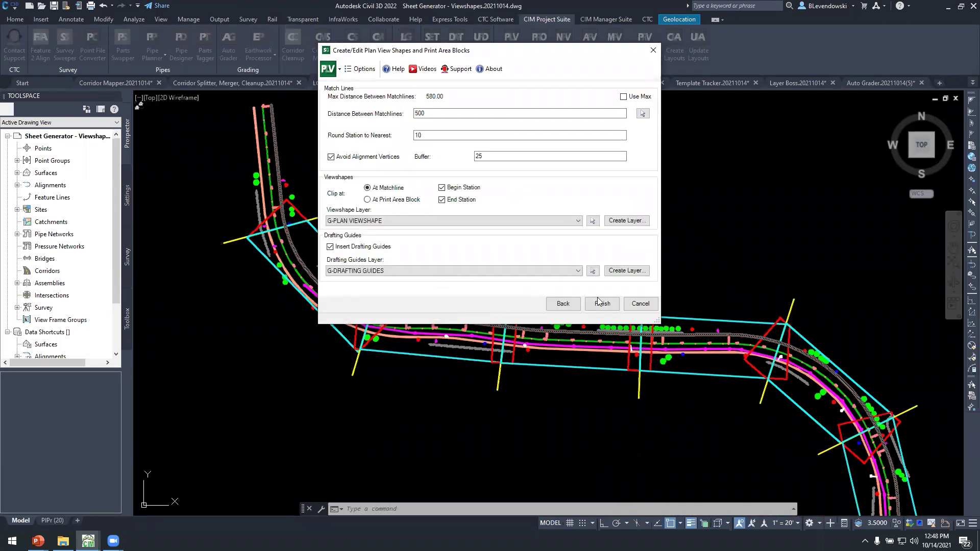
{"action": "left_click", "coordinate": [602, 304]}
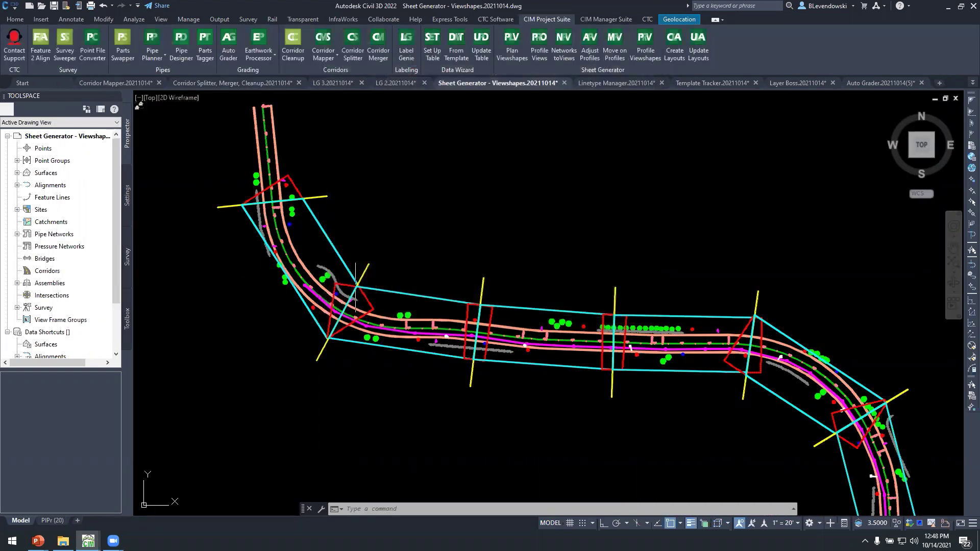
- Try to move the first view shape at the road's northwest curve slightly toward the southwest
{"action": "scroll", "coordinate": [247, 280], "scroll_direction": "up", "scroll_amount": 2}
{"action": "type", "text": "m"}
{"action": "key", "text": "Return"}
{"action": "left_click", "coordinate": [389, 222]}
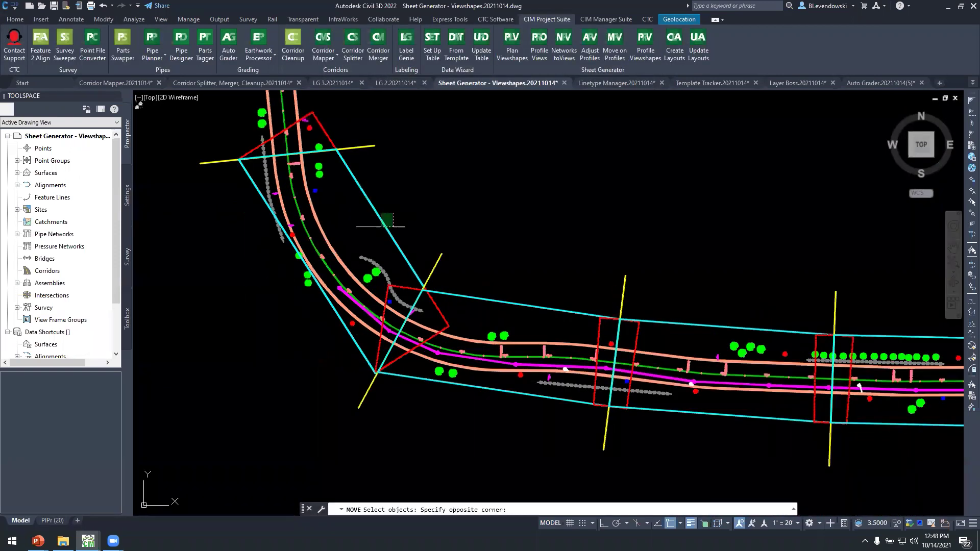
{"action": "key", "text": "Return"}
{"action": "left_click", "coordinate": [452, 163]}
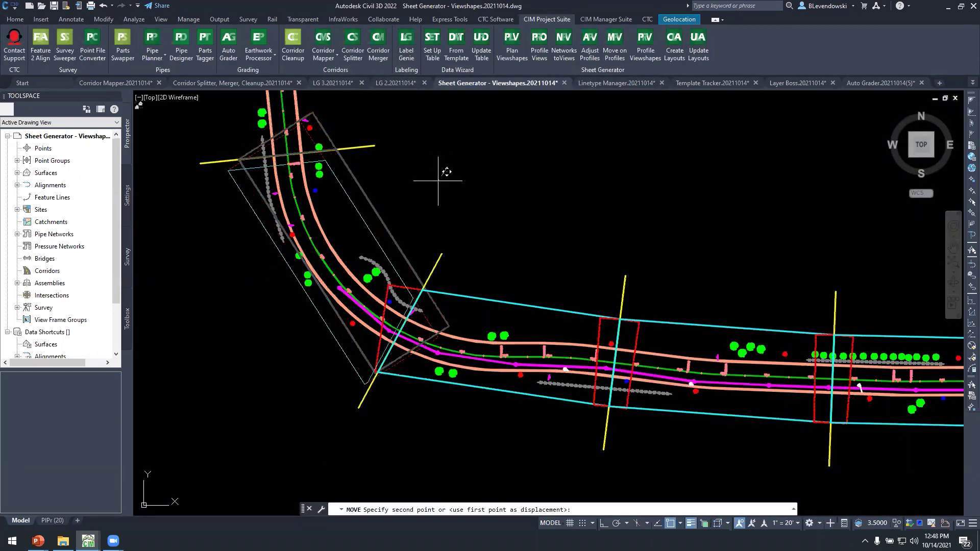
{"action": "left_click", "coordinate": [443, 170]}
- Select the first print area block at the northwest curve, examine its extents, and clear the selection
{"action": "scroll", "coordinate": [398, 265], "scroll_direction": "up", "scroll_amount": 2}
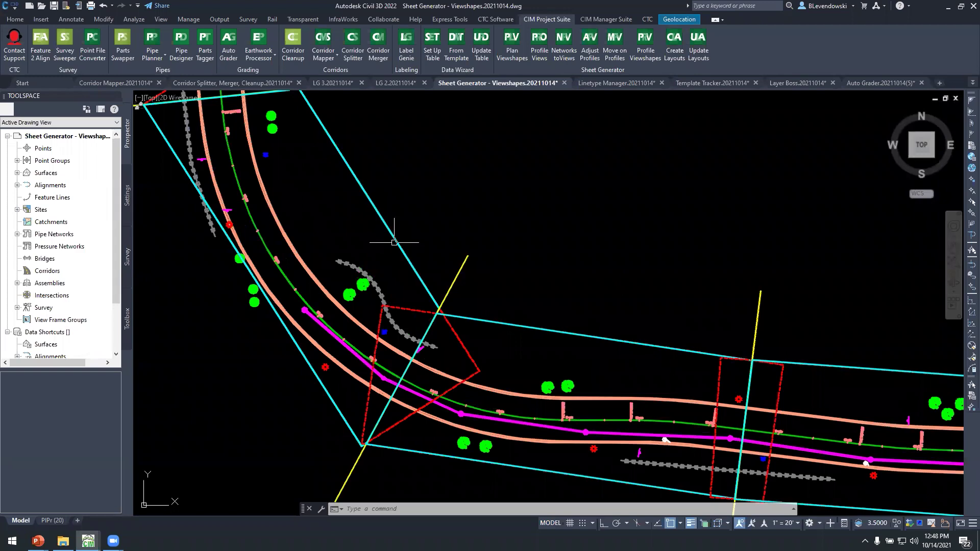
{"action": "left_click", "coordinate": [454, 330]}
{"action": "key", "text": "Escape"}
{"action": "scroll", "coordinate": [470, 361], "scroll_direction": "down", "scroll_amount": 2}
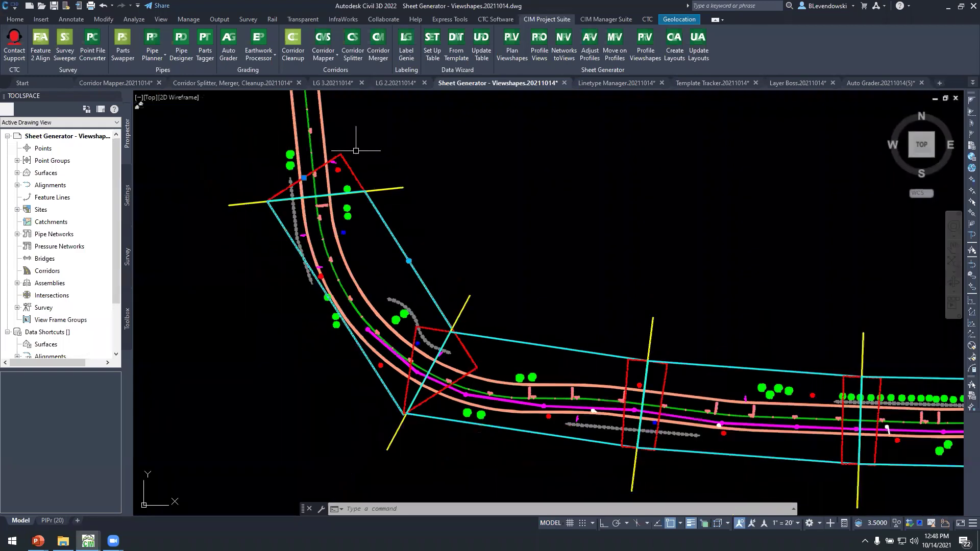
- Examine the print area block on the PIPr (20) layout sheet and return to model space
{"action": "left_click", "coordinate": [50, 520]}
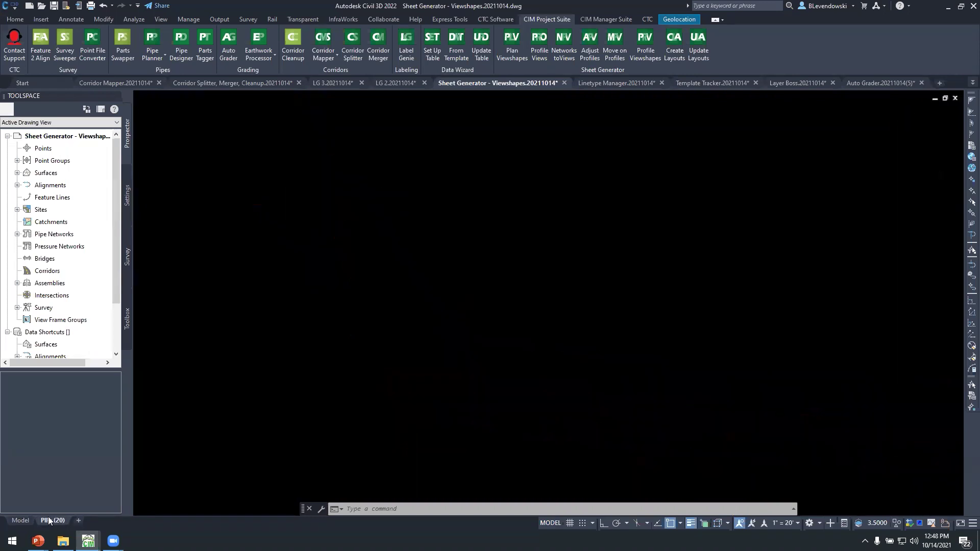
{"action": "left_click", "coordinate": [534, 336]}
{"action": "left_click", "coordinate": [455, 292]}
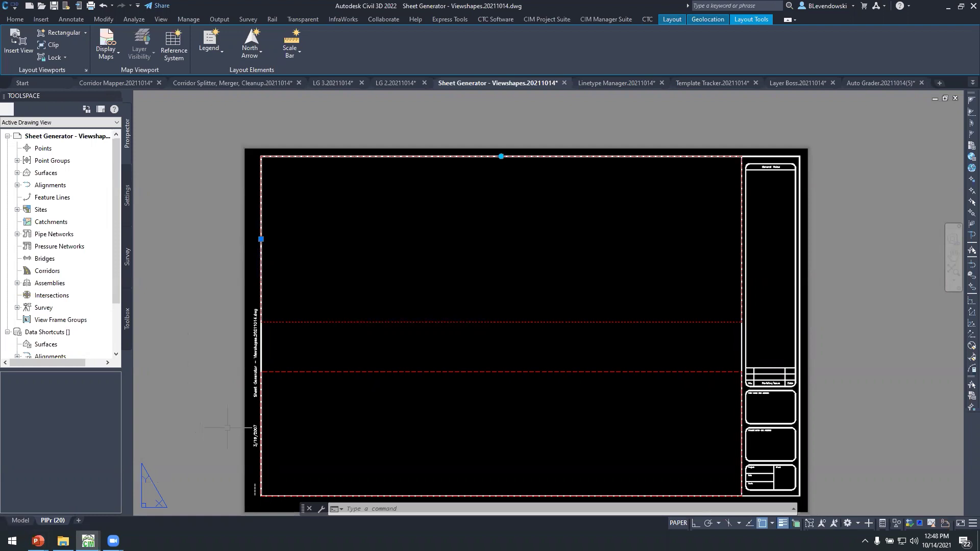
{"action": "left_click", "coordinate": [26, 519]}
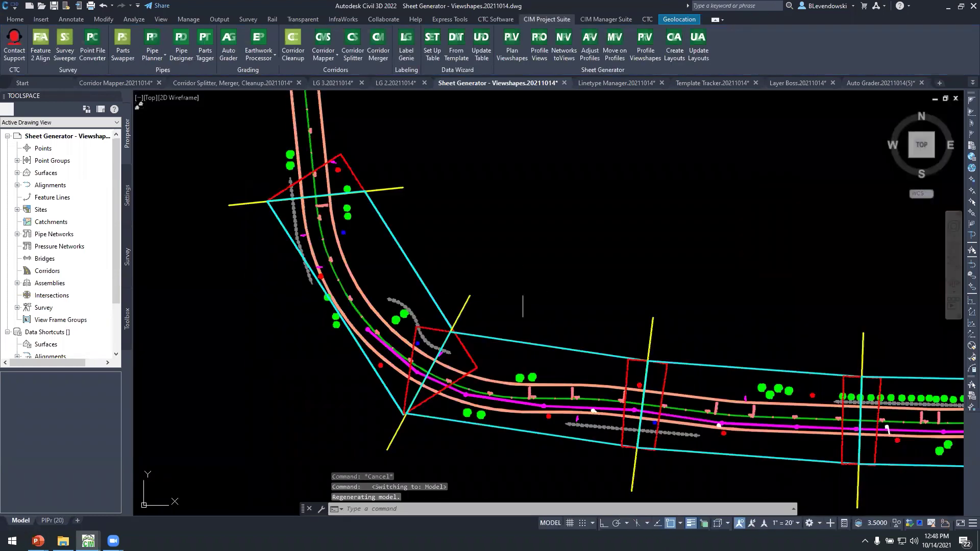
- Create multiple profile views for the Timber Path alignment and place them in the empty area east of the road plan
{"action": "middle_click_drag", "start_coordinate": [666, 262], "coordinate": [407, 210]}
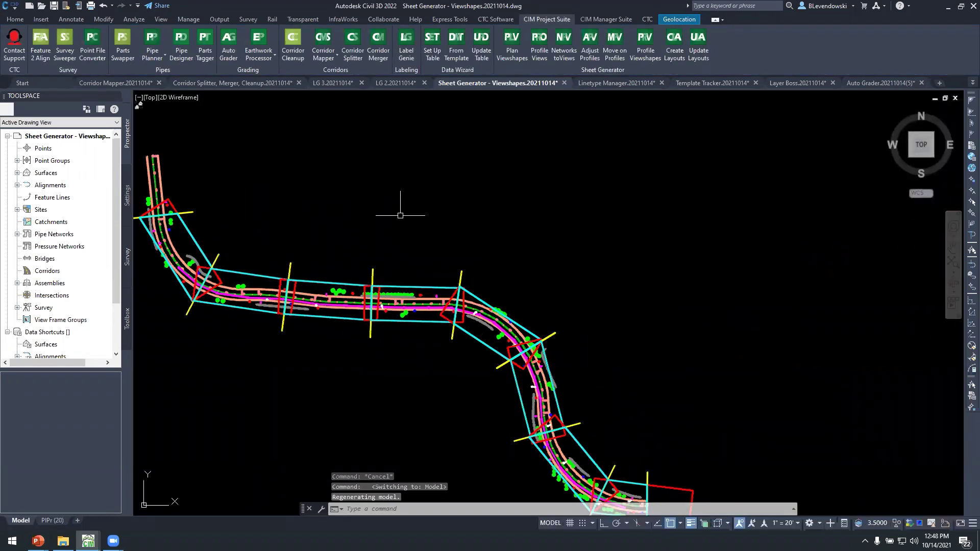
{"action": "key", "text": "Escape"}
{"action": "key", "text": "Escape"}
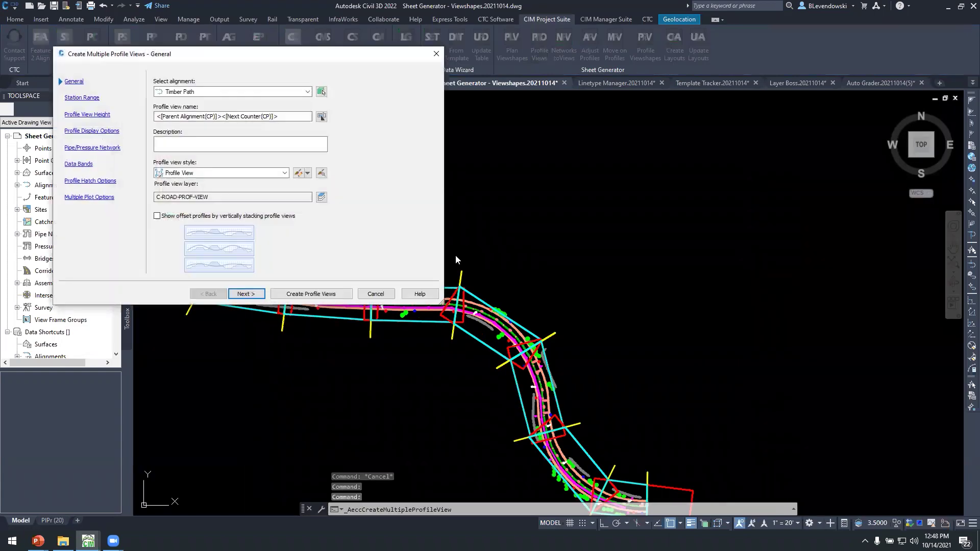
{"action": "left_click", "coordinate": [317, 295]}
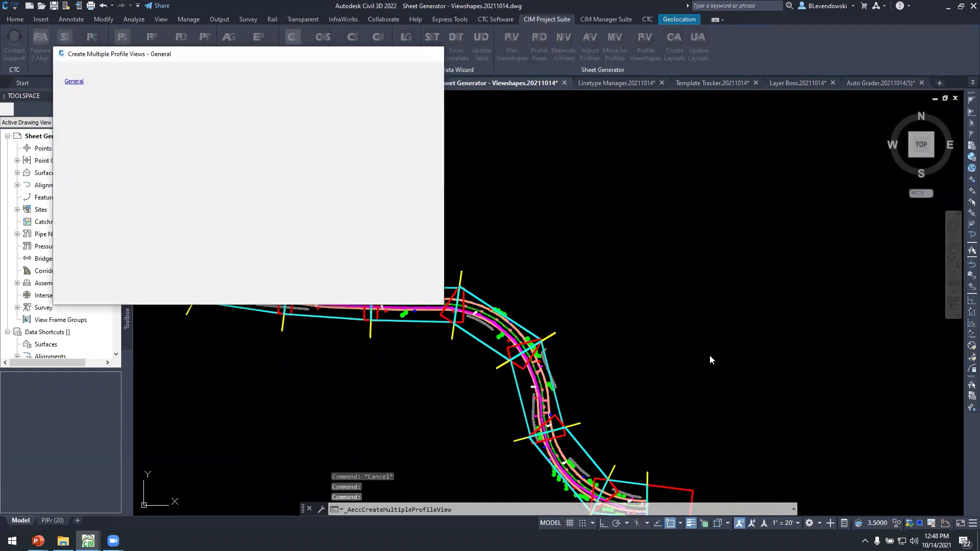
{"action": "left_click", "coordinate": [741, 358]}
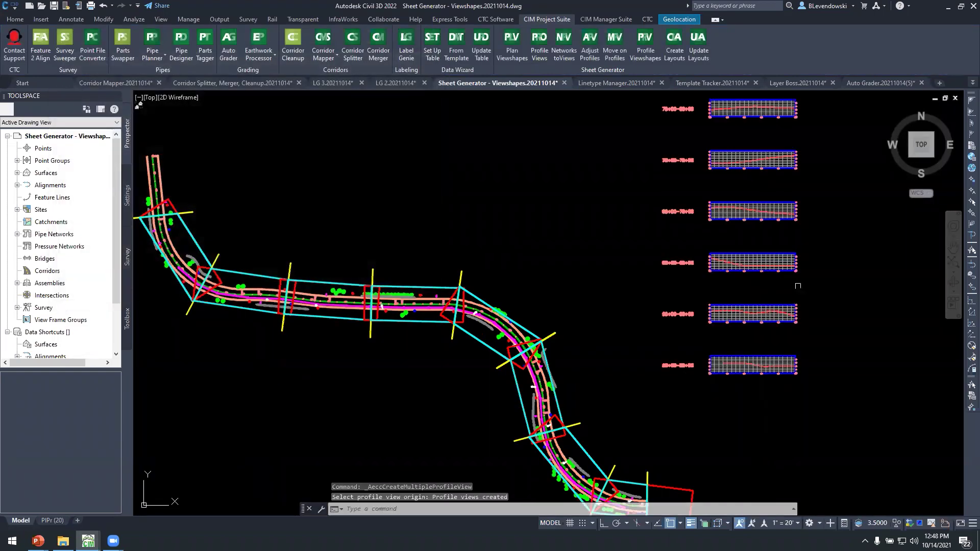
- Adjust all profile views to match the G-PLAN VIEWSHAPE stations, with 25 station buffers and 70 height centered on median elevation, continuing despite unmatched views
{"action": "middle_click_drag", "start_coordinate": [871, 211], "coordinate": [663, 341]}
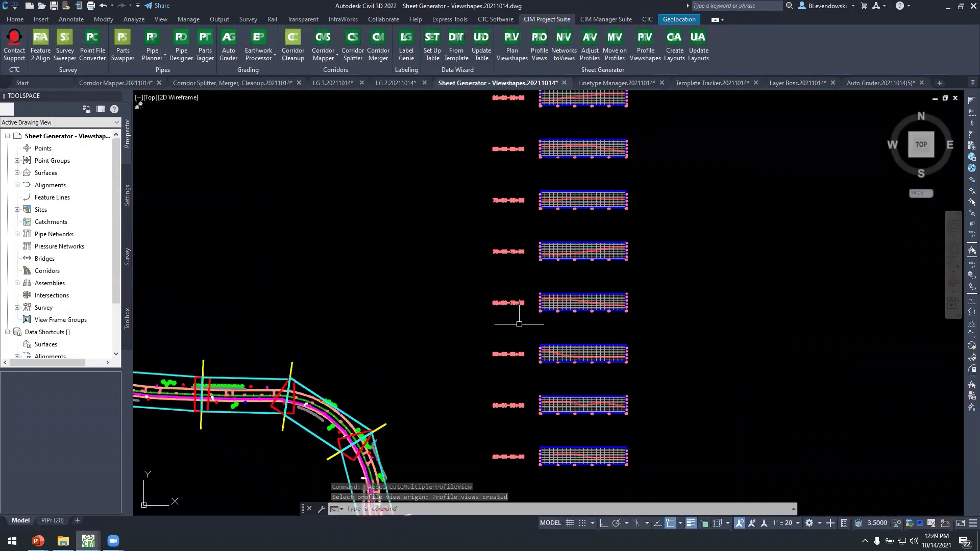
{"action": "scroll", "coordinate": [554, 355], "scroll_direction": "up", "scroll_amount": 4}
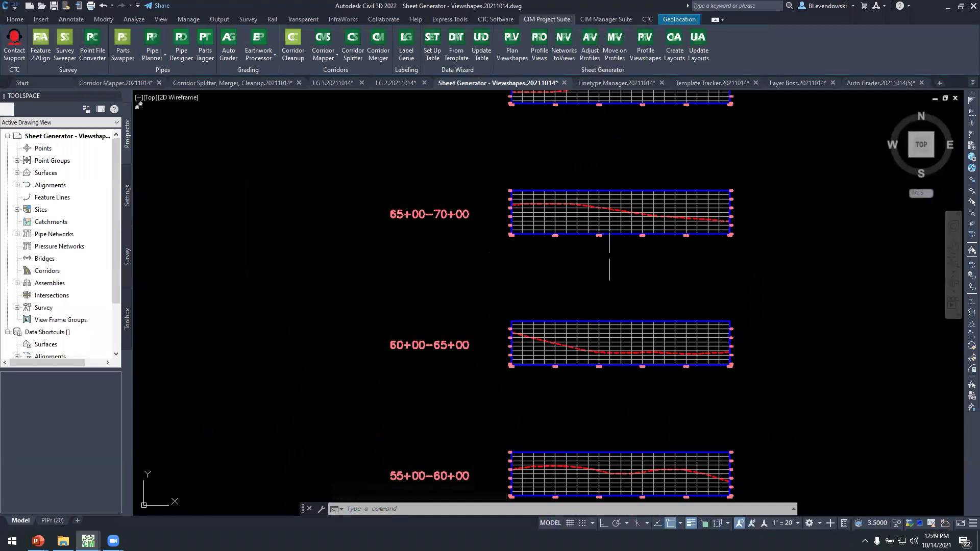
{"action": "left_click", "coordinate": [589, 40]}
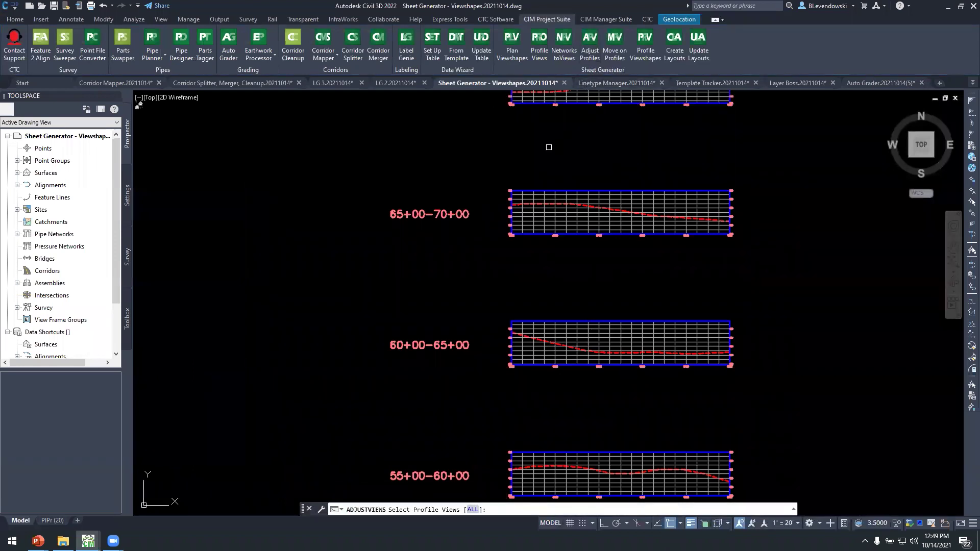
{"action": "type", "text": "ALL"}
{"action": "key", "text": "Return"}
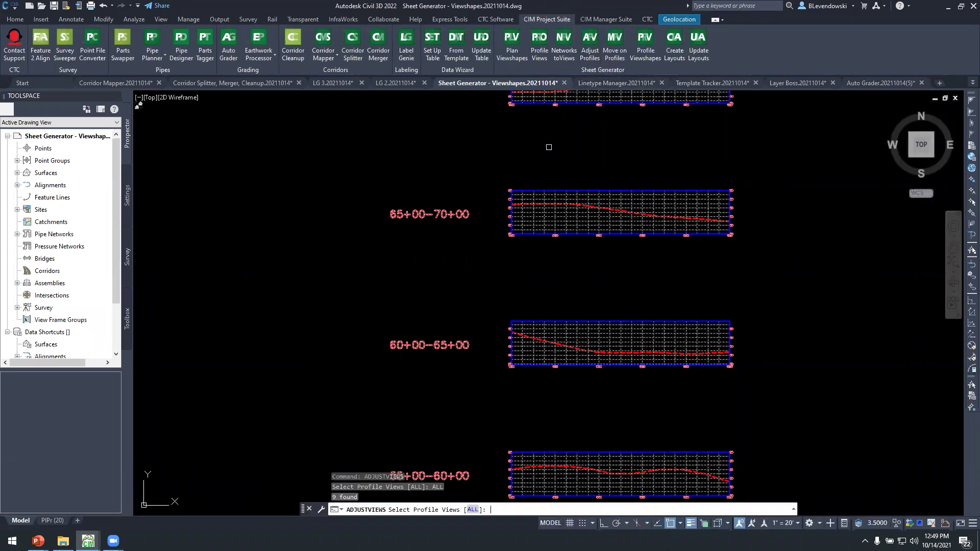
{"action": "key", "text": "Return"}
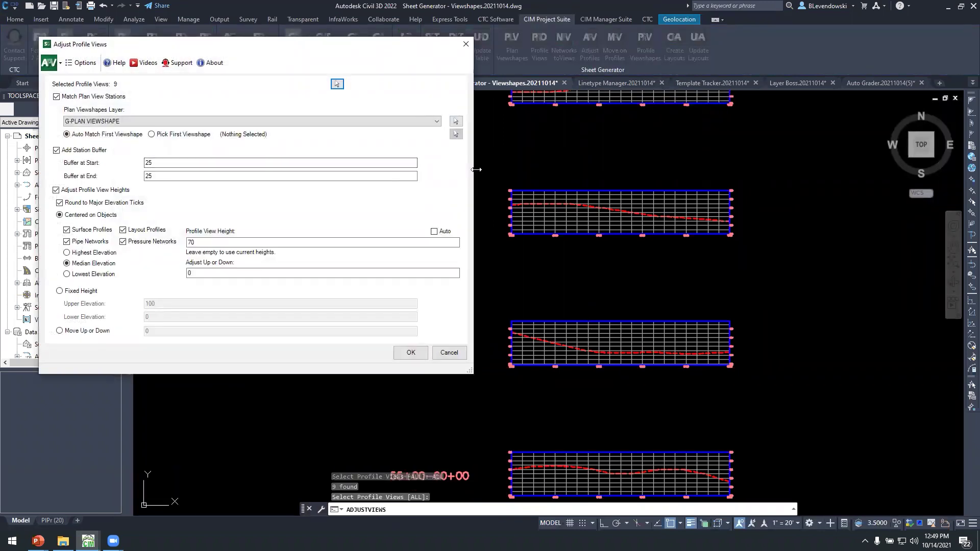
{"action": "left_click_drag", "start_coordinate": [476, 170], "coordinate": [326, 170]}
{"action": "left_click_drag", "start_coordinate": [241, 49], "coordinate": [292, 42]}
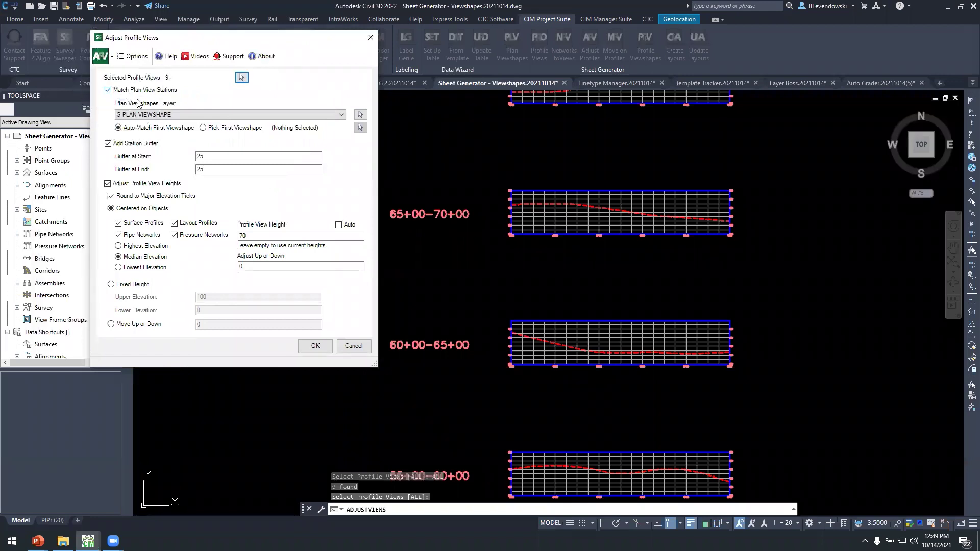
{"action": "left_click", "coordinate": [212, 156]}
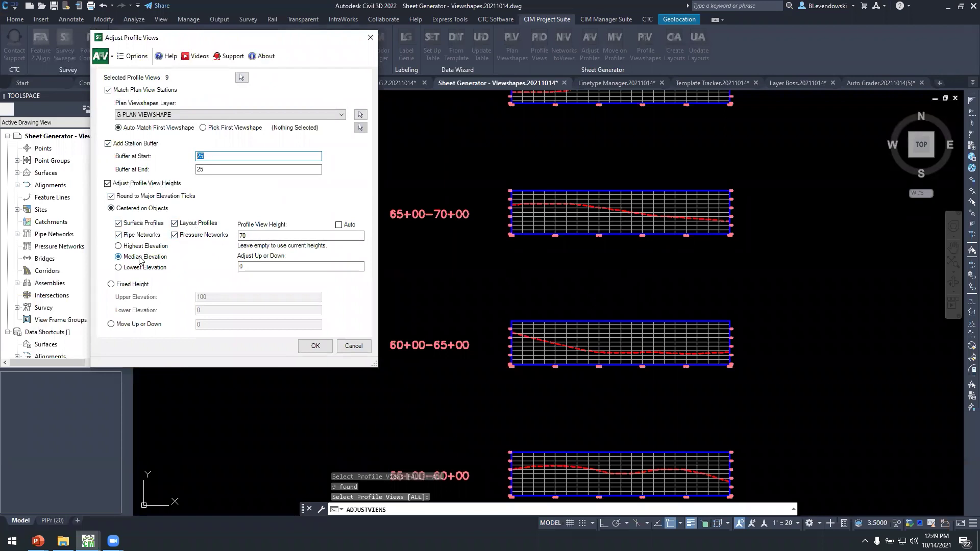
{"action": "left_click", "coordinate": [260, 236]}
{"action": "left_click", "coordinate": [316, 347]}
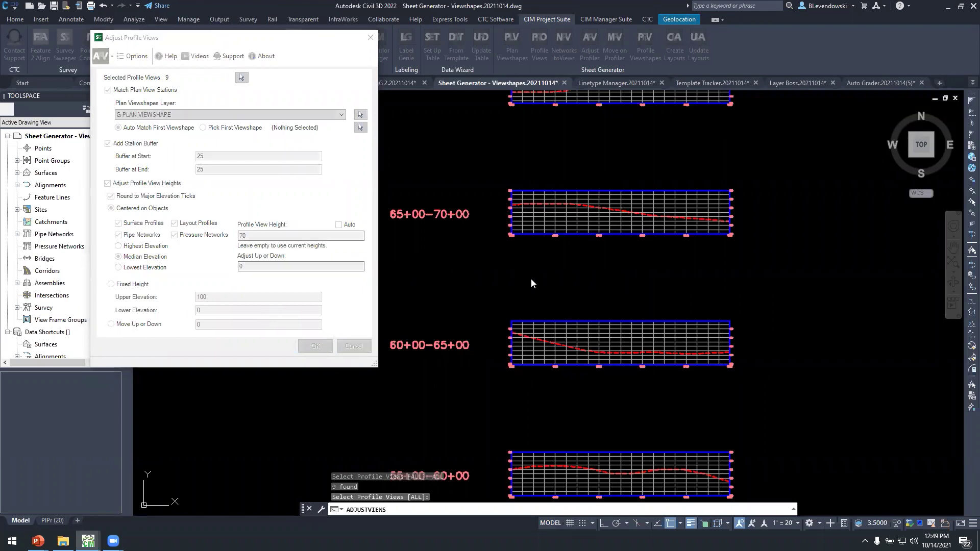
{"action": "left_click", "coordinate": [263, 228]}
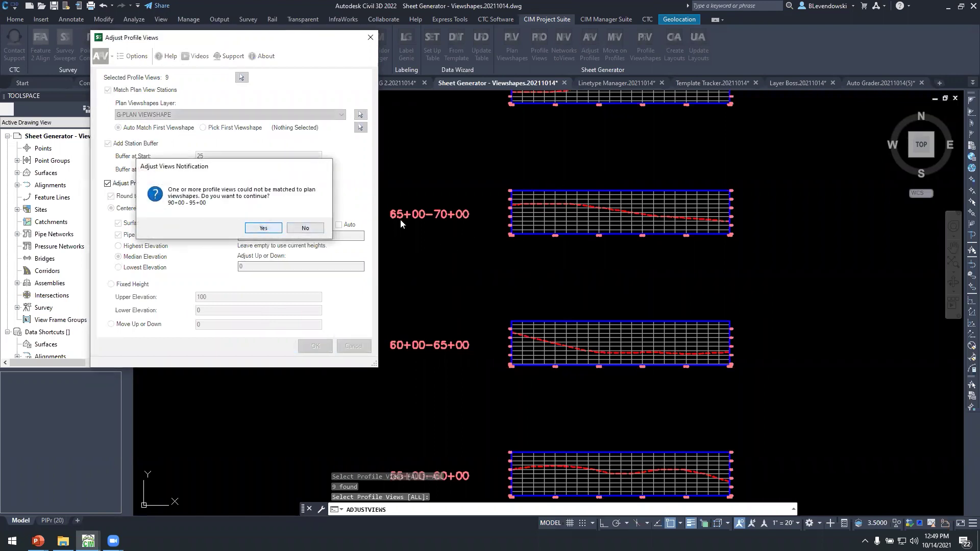
- Examine the adjusted stack of profile views beside the road plan and check them against the plan view shapes
{"action": "scroll", "coordinate": [471, 228], "scroll_direction": "down", "scroll_amount": 3}
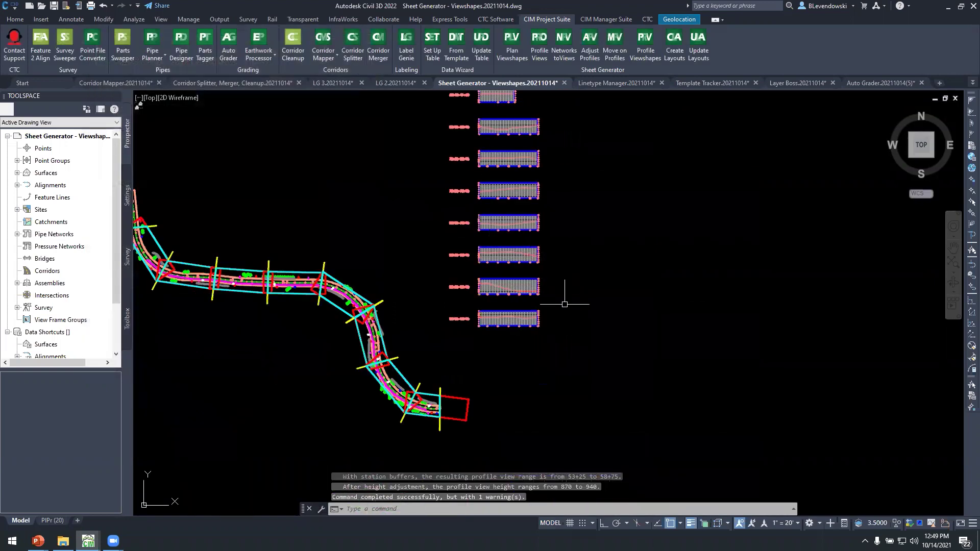
{"action": "middle_click_drag", "start_coordinate": [565, 305], "coordinate": [559, 250]}
{"action": "scroll", "coordinate": [483, 255], "scroll_direction": "up", "scroll_amount": 3}
{"action": "scroll", "coordinate": [513, 255], "scroll_direction": "down", "scroll_amount": 3}
{"action": "mouse_move", "coordinate": [589, 182]}
{"action": "middle_mouse_down"}
{"action": "mouse_move", "coordinate": [634, 295]}
{"action": "mouse_move", "coordinate": [650, 261]}
{"action": "mouse_move", "coordinate": [660, 291]}
{"action": "middle_mouse_up"}
{"action": "key", "text": "Escape"}
{"action": "key", "text": "Escape"}
{"action": "key", "text": "Escape"}
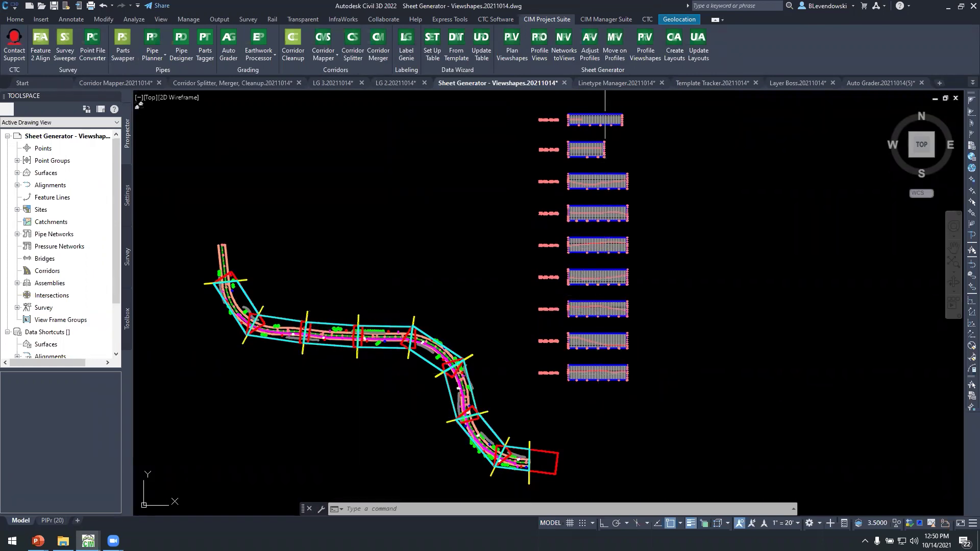
- Erase the surplus 90+00–95+00 profile view at the top of the stack
{"action": "left_click", "coordinate": [595, 122]}
{"action": "scroll", "coordinate": [596, 120], "scroll_direction": "up", "scroll_amount": 8}
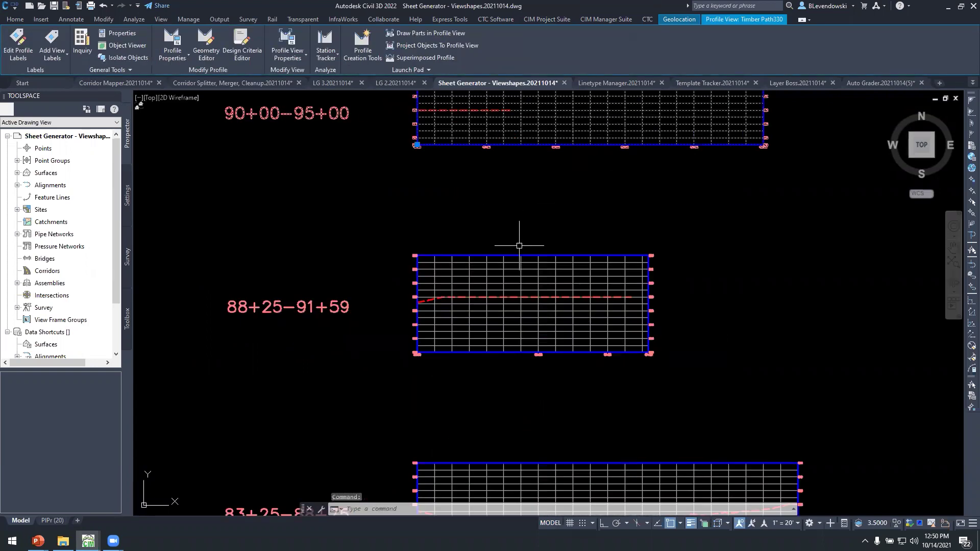
{"action": "type", "text": "E"}
{"action": "key", "text": "Return"}
{"action": "key", "text": "Escape"}
{"action": "scroll", "coordinate": [531, 230], "scroll_direction": "down", "scroll_amount": 10}
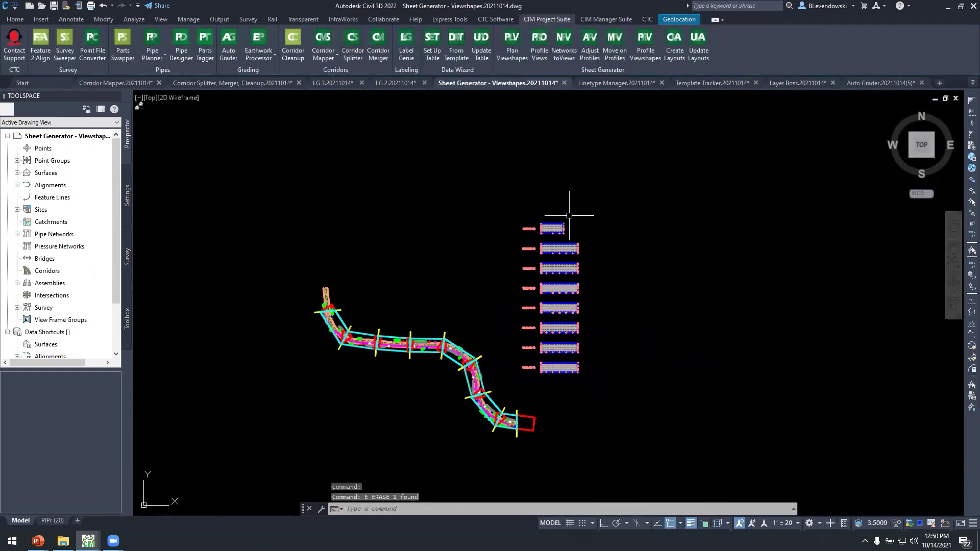
- Create profile view shapes for all remaining profile views, aligned with the Timber Path plan matchline using X offset 0 and Y offset -8
{"action": "scroll", "coordinate": [578, 233], "scroll_direction": "up", "scroll_amount": 2}
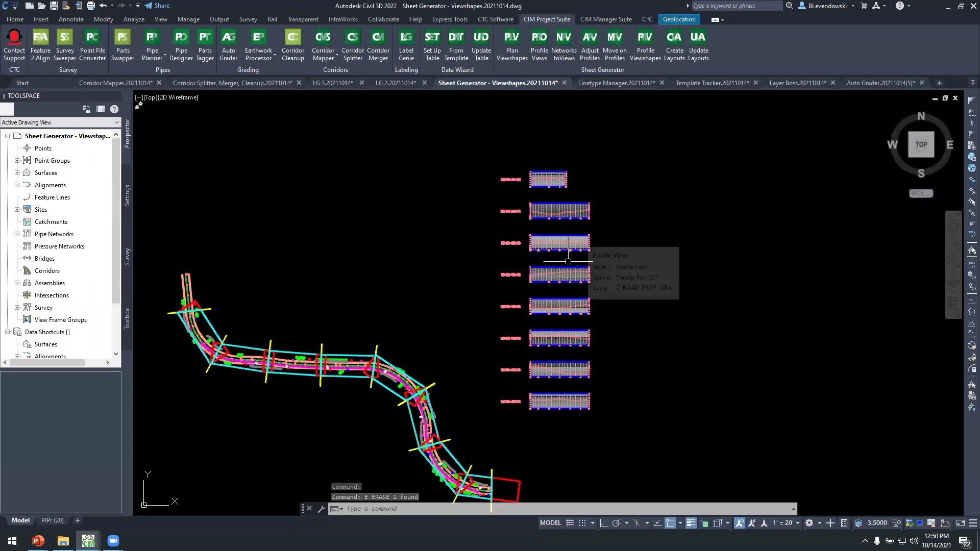
{"action": "mouse_move", "coordinate": [562, 276]}
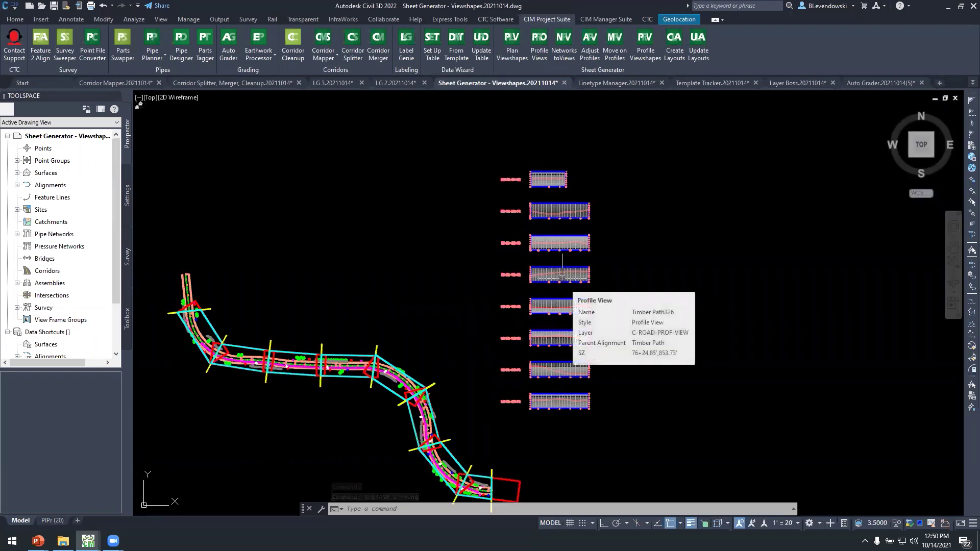
{"action": "key", "text": "Escape"}
{"action": "key", "text": "Escape"}
{"action": "left_click", "coordinate": [641, 46]}
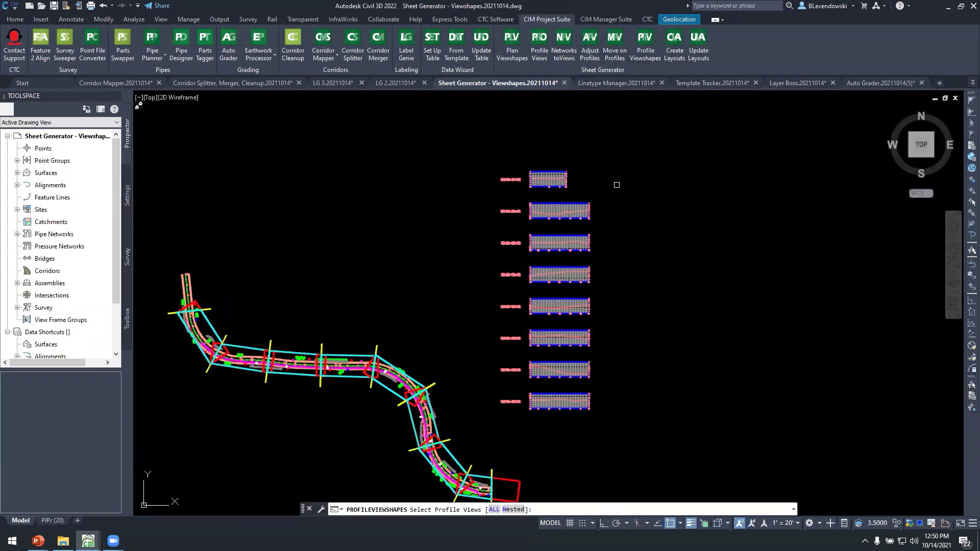
{"action": "left_click", "coordinate": [420, 139]}
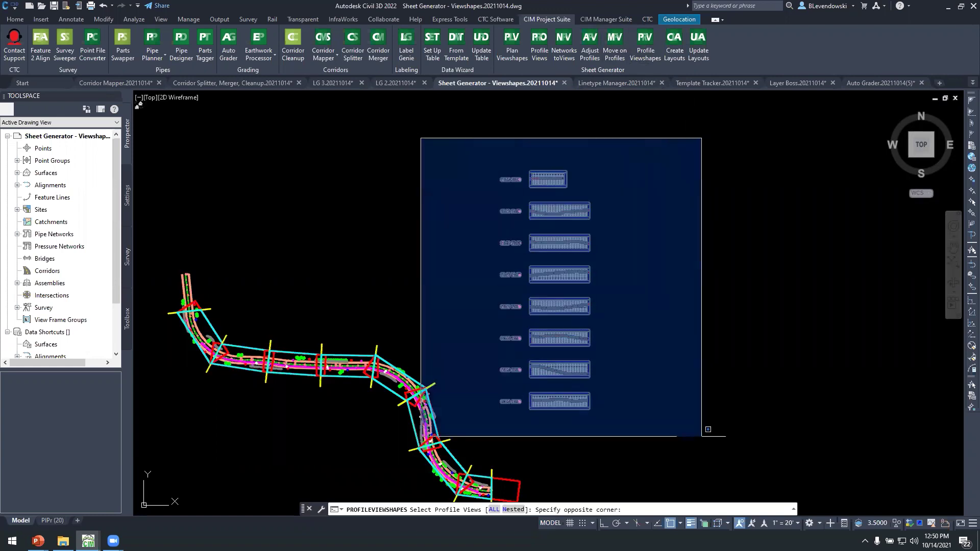
{"action": "left_click", "coordinate": [725, 437]}
{"action": "key", "text": "Return"}
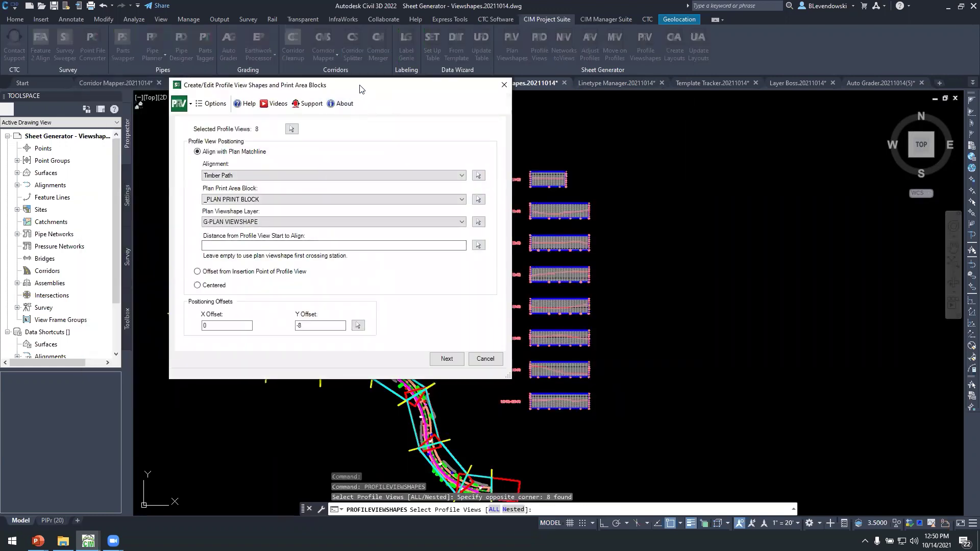
{"action": "left_click_drag", "start_coordinate": [359, 90], "coordinate": [268, 60]}
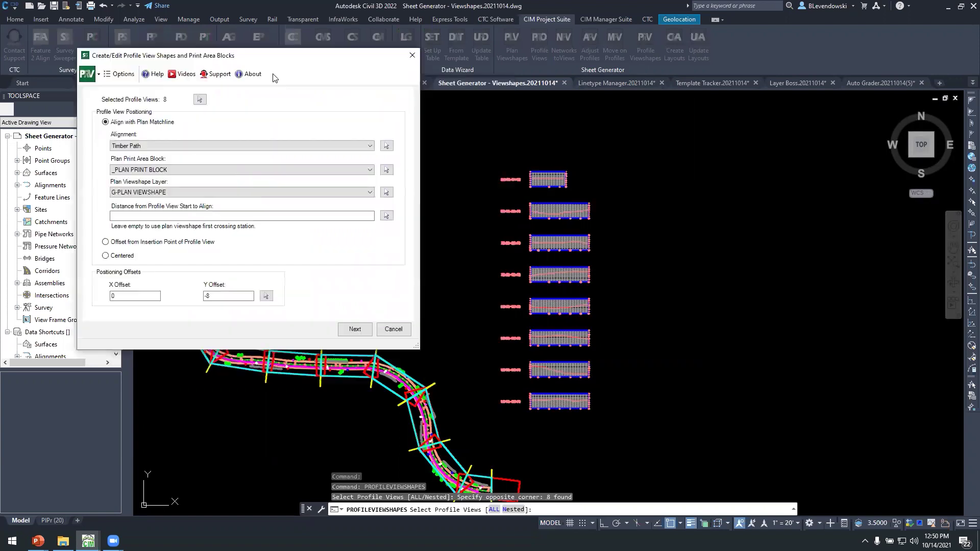
{"action": "left_click", "coordinate": [345, 335]}
{"action": "left_click", "coordinate": [358, 330]}
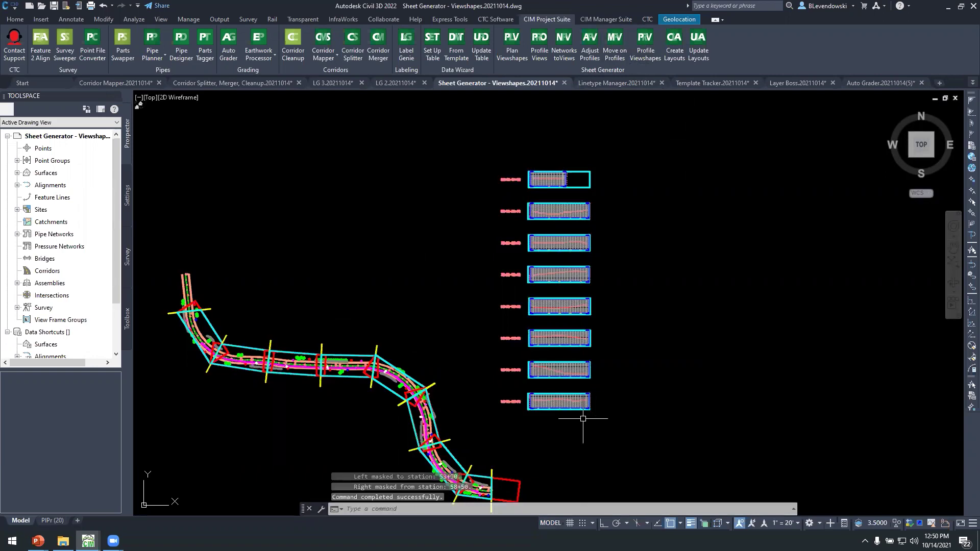
- Examine the new profile view shapes up close, compare them with the PlPr (20) layout sheet, and return to model space
{"action": "scroll", "coordinate": [576, 409], "scroll_direction": "up", "scroll_amount": 8}
{"action": "mouse_move", "coordinate": [438, 360]}
{"action": "middle_mouse_down"}
{"action": "mouse_move", "coordinate": [470, 322]}
{"action": "mouse_move", "coordinate": [463, 432]}
{"action": "middle_mouse_up"}
{"action": "middle_click_drag", "start_coordinate": [478, 315], "coordinate": [460, 420]}
{"action": "middle_click_drag", "start_coordinate": [497, 234], "coordinate": [484, 390]}
{"action": "middle_click_drag", "start_coordinate": [500, 211], "coordinate": [510, 338]}
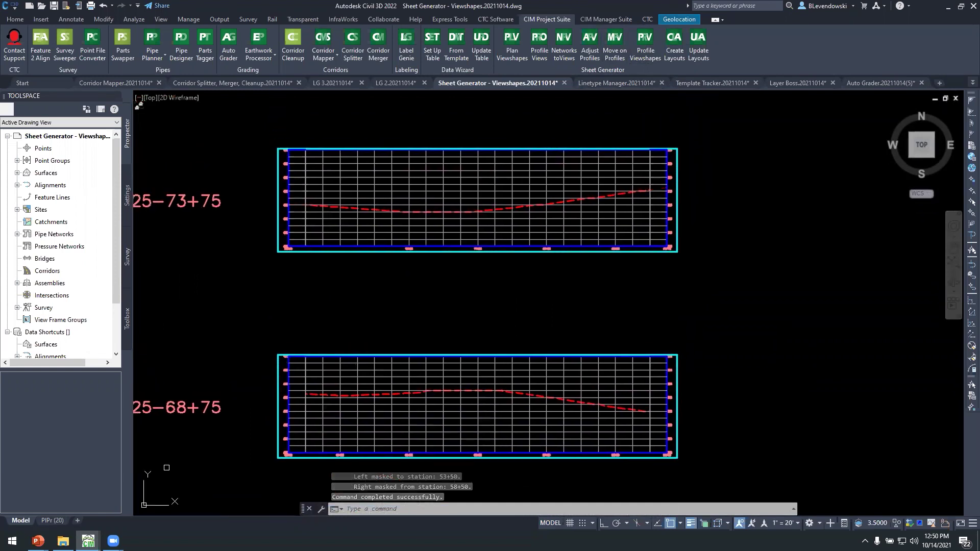
{"action": "left_click", "coordinate": [52, 520]}
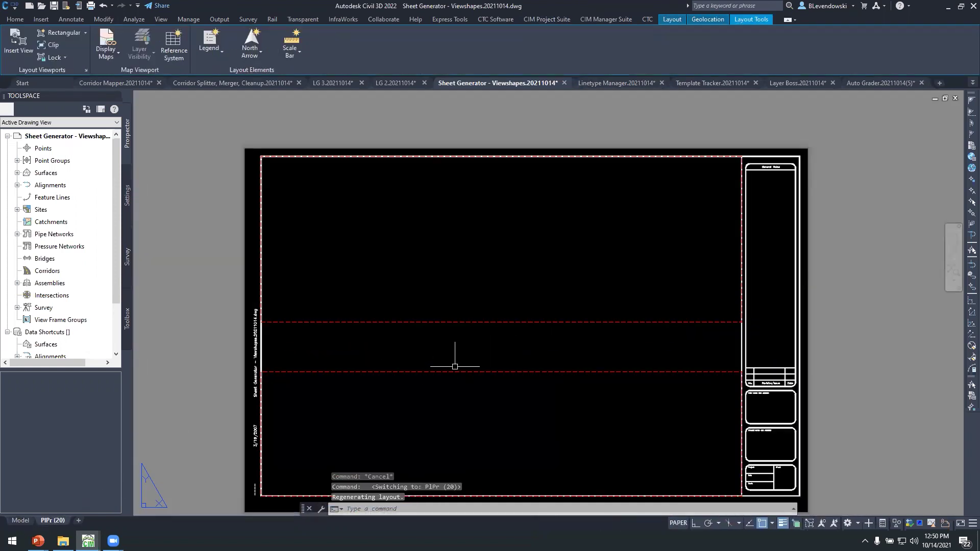
{"action": "left_click", "coordinate": [29, 520]}
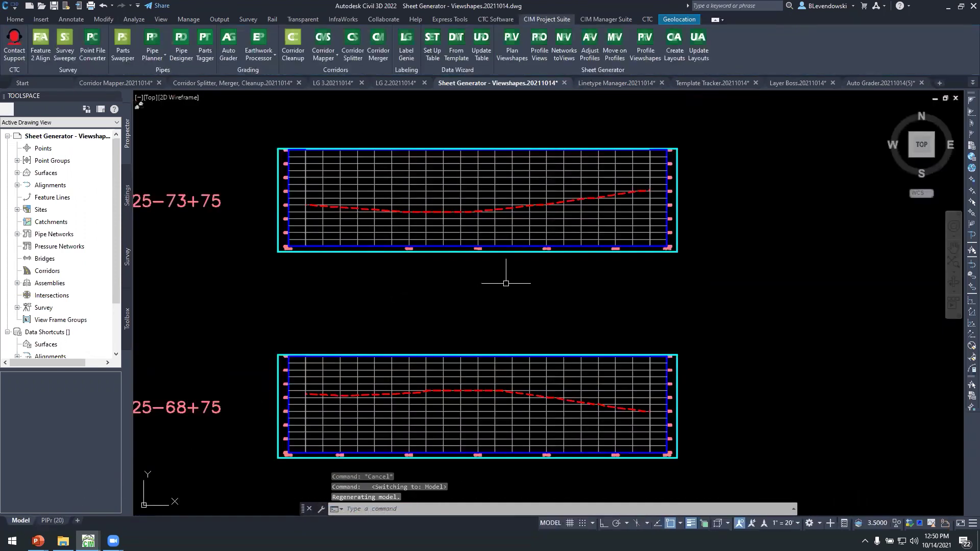
- Create Plan and Profile layouts for all Timber Path station ranges with matchline blocks, duplicating PlPr (20) at scale 20, 10 per drawing, into Sheet Gen Demo.dst
{"action": "scroll", "coordinate": [576, 325], "scroll_direction": "down", "scroll_amount": 5}
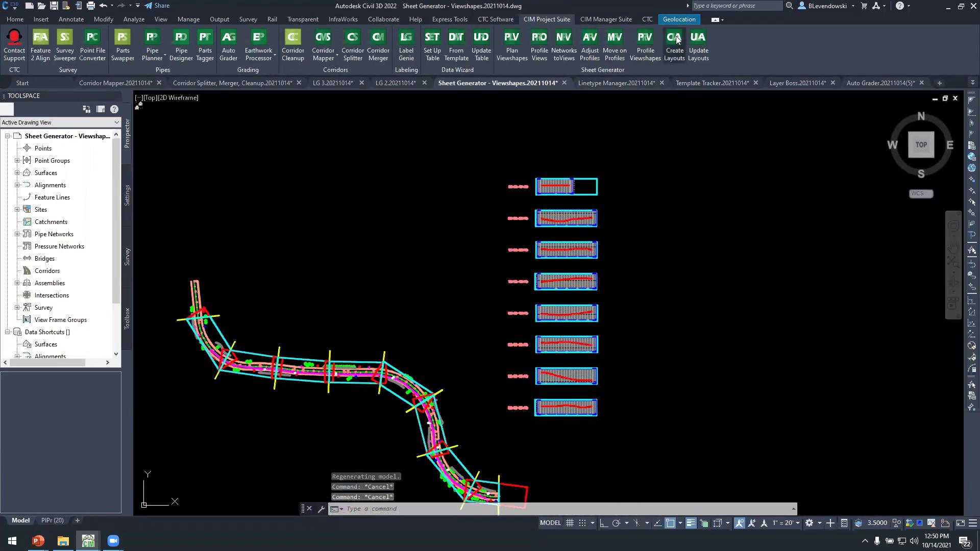
{"action": "left_click", "coordinate": [674, 43]}
{"action": "left_click", "coordinate": [517, 292]}
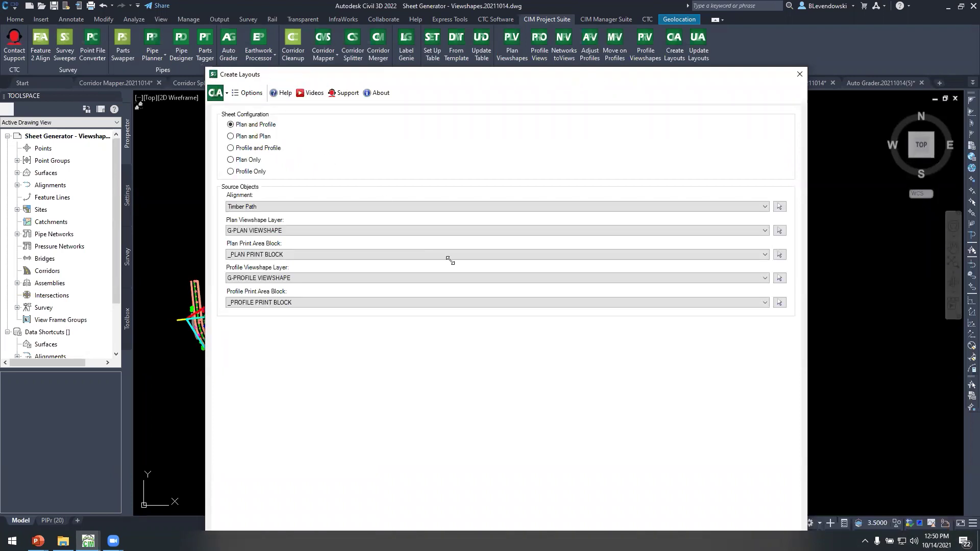
{"action": "left_click_drag", "start_coordinate": [449, 260], "coordinate": [426, 261]}
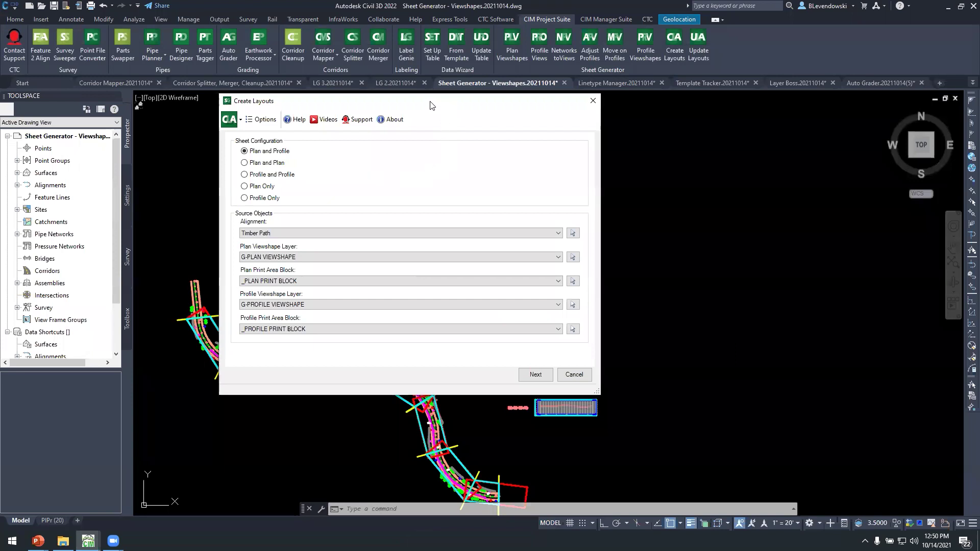
{"action": "left_click_drag", "start_coordinate": [435, 103], "coordinate": [447, 95]}
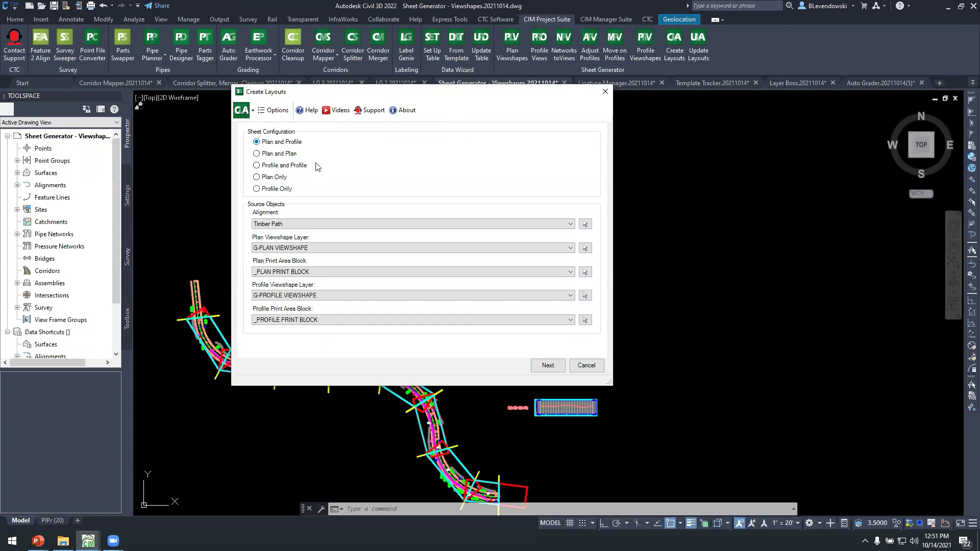
{"action": "left_click", "coordinate": [548, 364]}
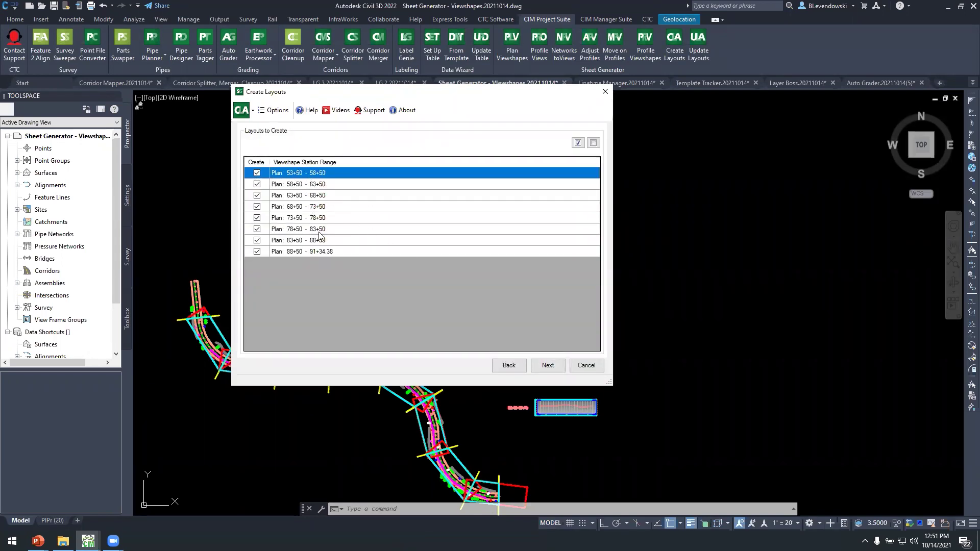
{"action": "key", "text": "Return"}
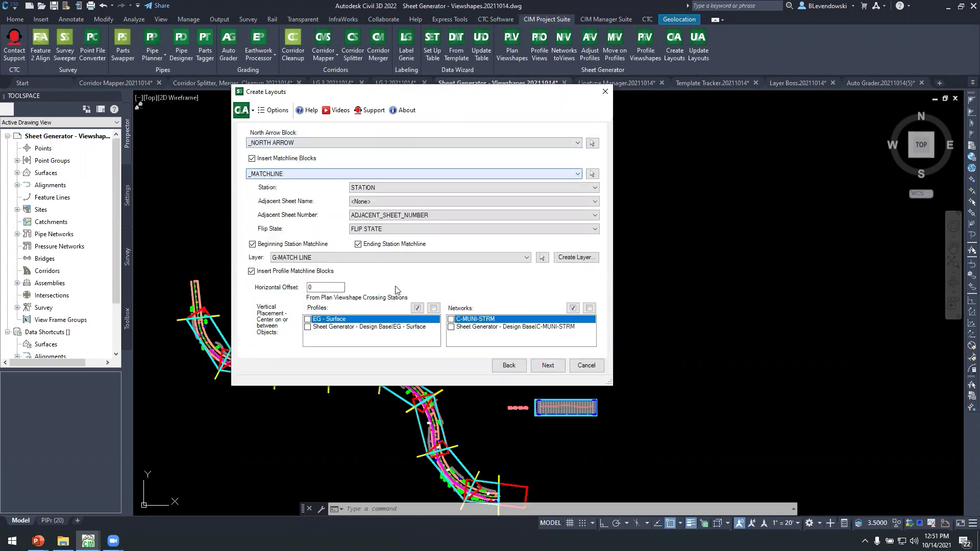
{"action": "left_click", "coordinate": [547, 366]}
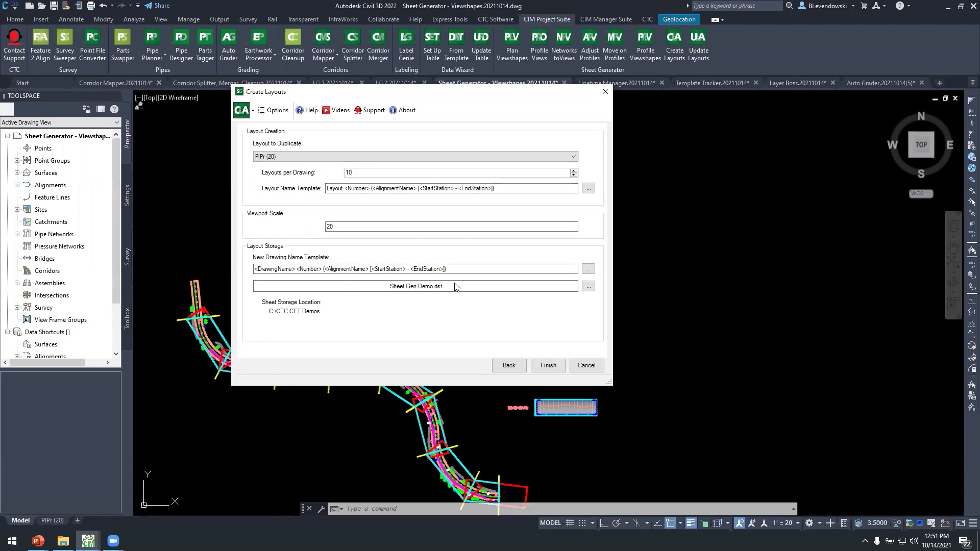
{"action": "left_click", "coordinate": [548, 365]}
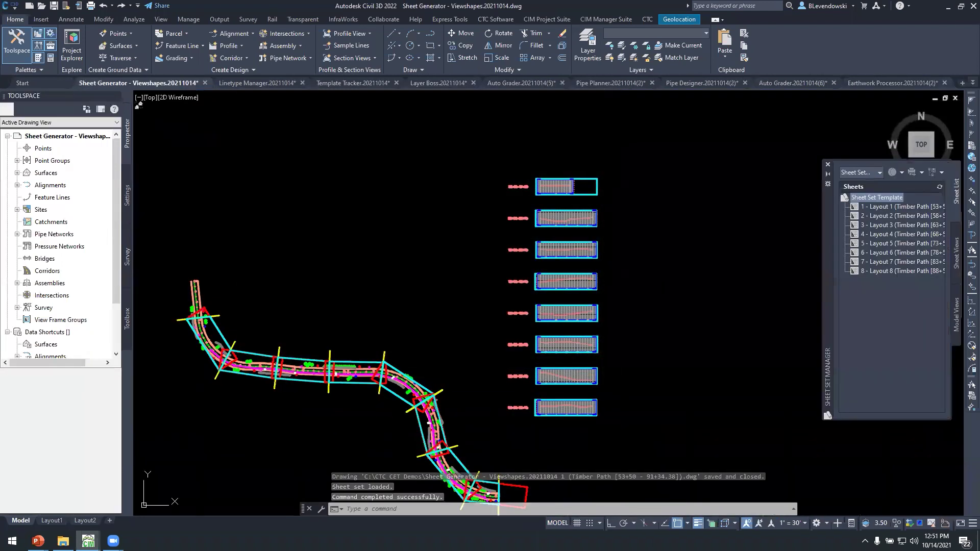
- Open the Layout 3 sheet from the sheet set and select its plan matchline block at station 63+50 for inspection
{"action": "left_click", "coordinate": [879, 227]}
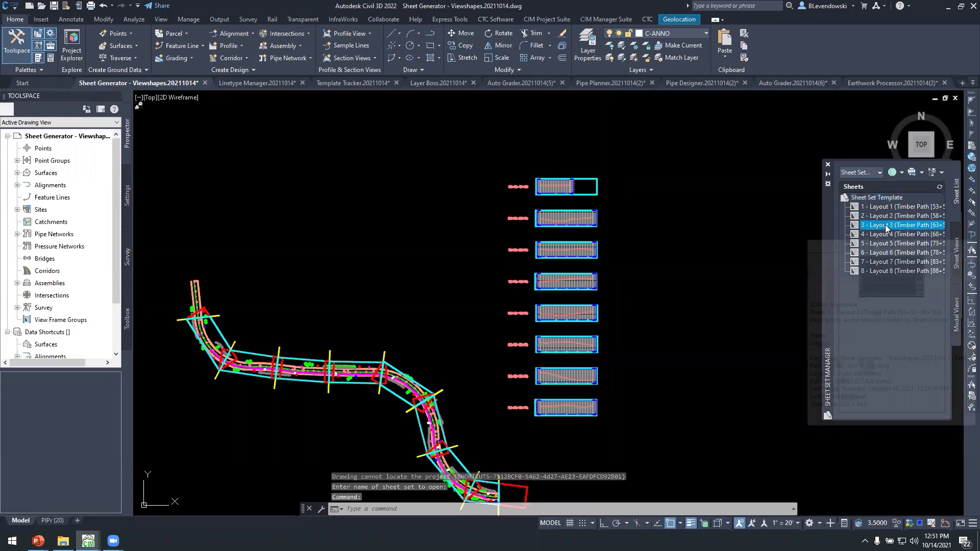
{"action": "double_click", "coordinate": [883, 225]}
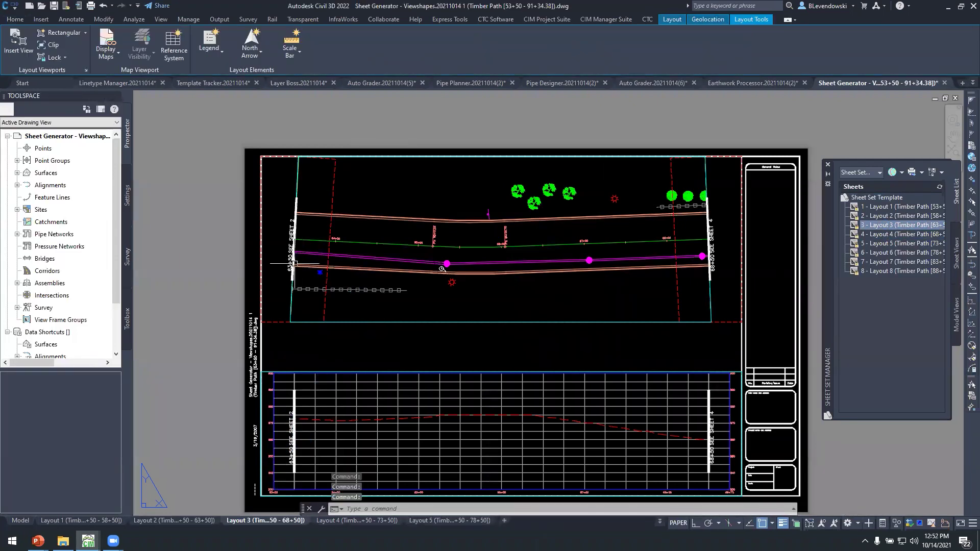
{"action": "scroll", "coordinate": [294, 263], "scroll_direction": "up", "scroll_amount": 5}
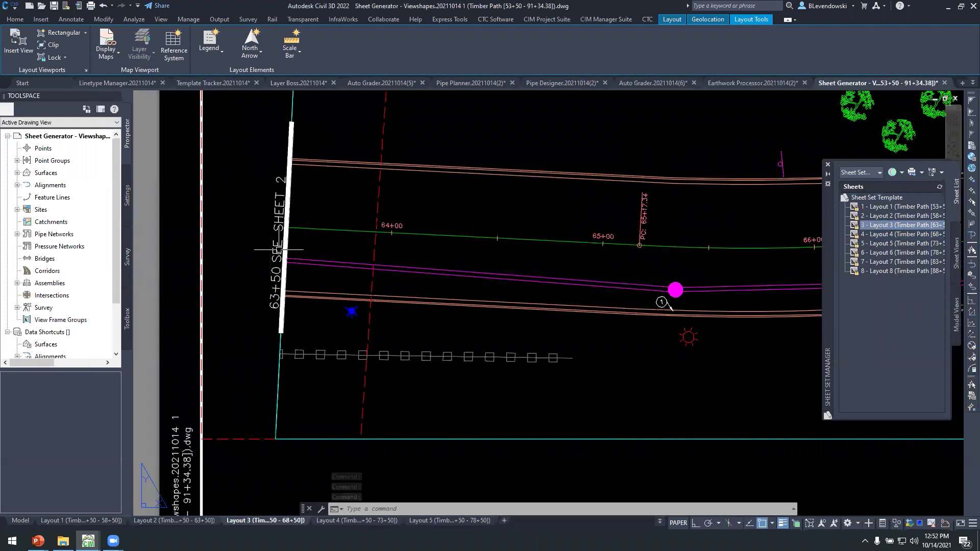
{"action": "left_click", "coordinate": [280, 249]}
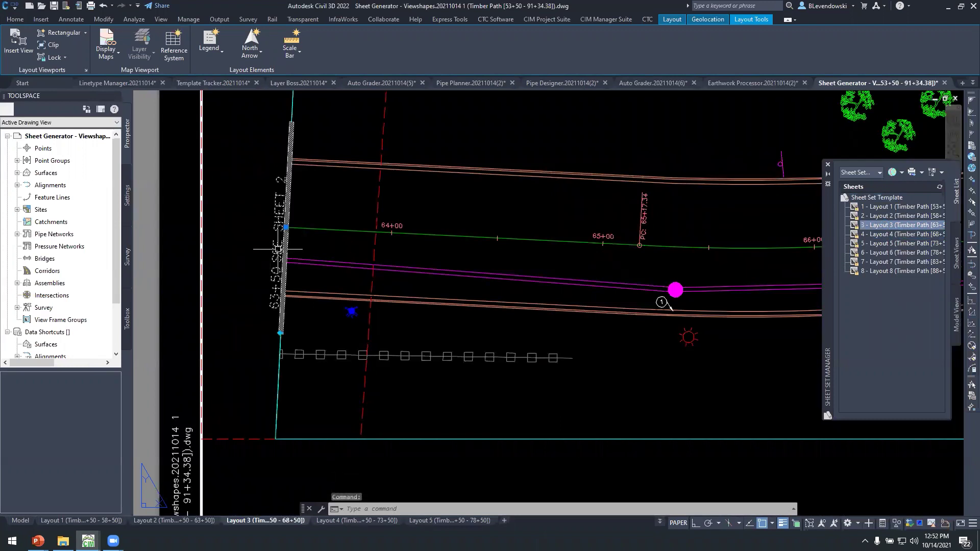
- Deselect the matchline block on the Layout 3 sheet, close the Sheet Set Manager, and return to model space
{"action": "scroll", "coordinate": [271, 262], "scroll_direction": "down", "scroll_amount": 5}
{"action": "key", "text": "Escape"}
{"action": "key", "text": "Escape"}
{"action": "key", "text": "Escape"}
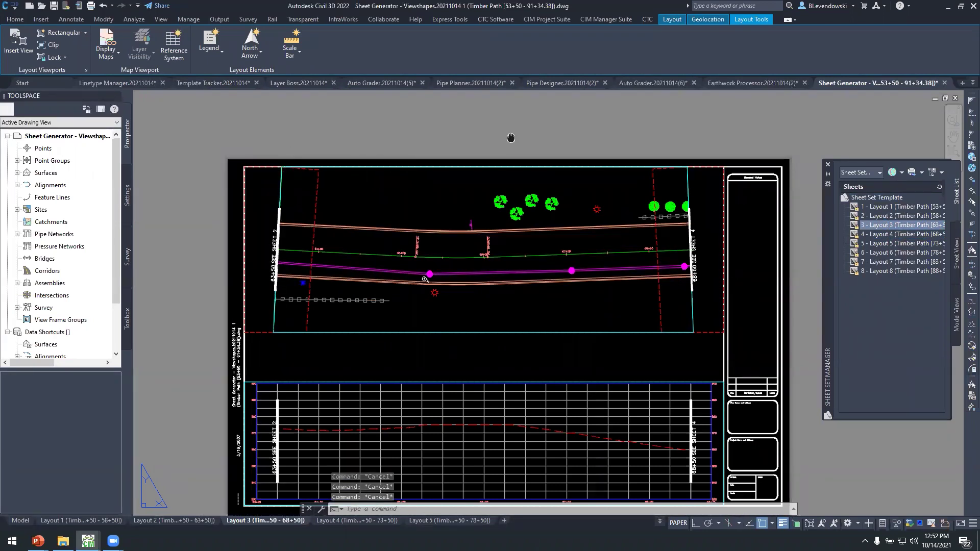
{"action": "middle_click_drag", "start_coordinate": [511, 138], "coordinate": [474, 120]}
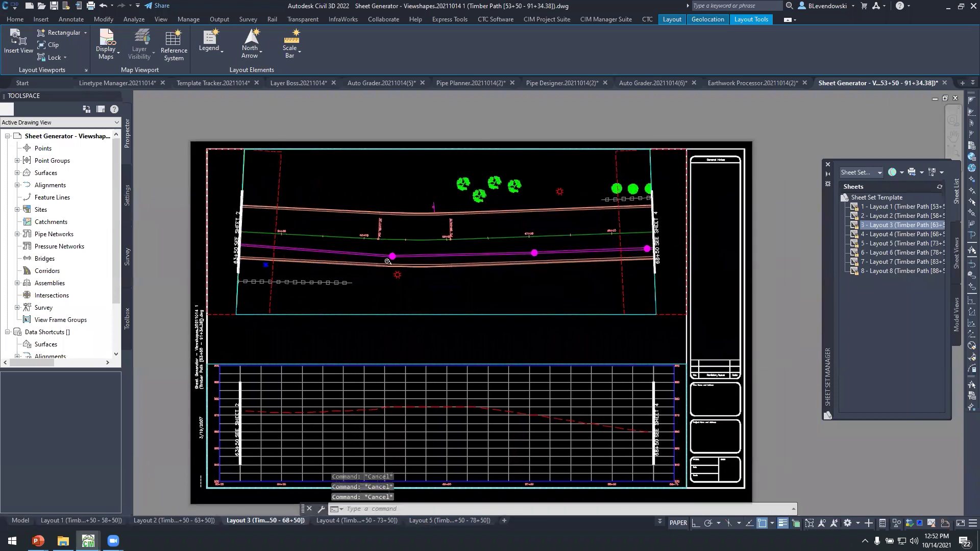
{"action": "left_click", "coordinate": [827, 164]}
{"action": "left_click", "coordinate": [20, 520]}
{"action": "middle_click_drag", "start_coordinate": [397, 328], "coordinate": [463, 240]}
- Regenerate the Timber Path plan view shapes and print area blocks with the start station set to 54+50
{"action": "left_click", "coordinate": [539, 19]}
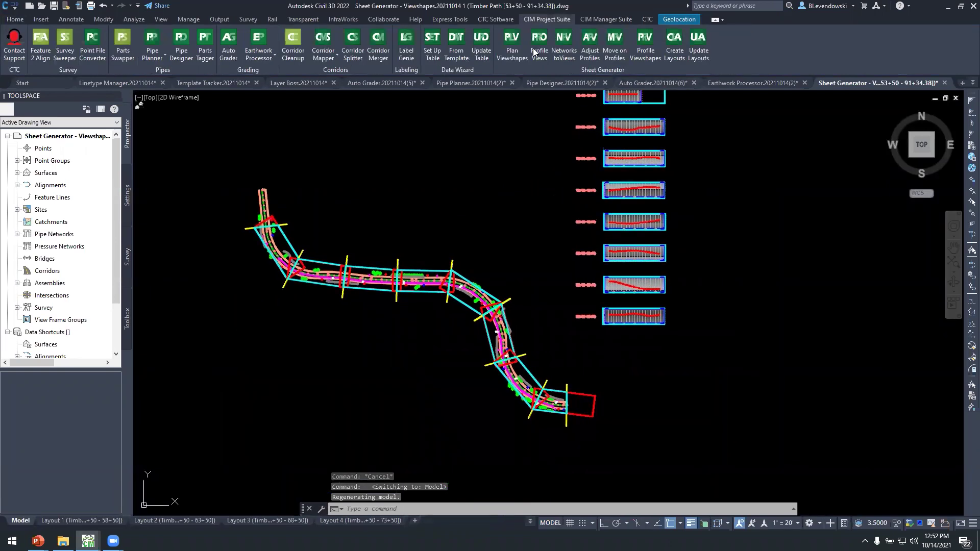
{"action": "scroll", "coordinate": [276, 263], "scroll_direction": "up", "scroll_amount": 2}
{"action": "scroll", "coordinate": [276, 265], "scroll_direction": "up", "scroll_amount": 2}
{"action": "scroll", "coordinate": [422, 171], "scroll_direction": "up", "scroll_amount": 1}
{"action": "left_click", "coordinate": [512, 45]}
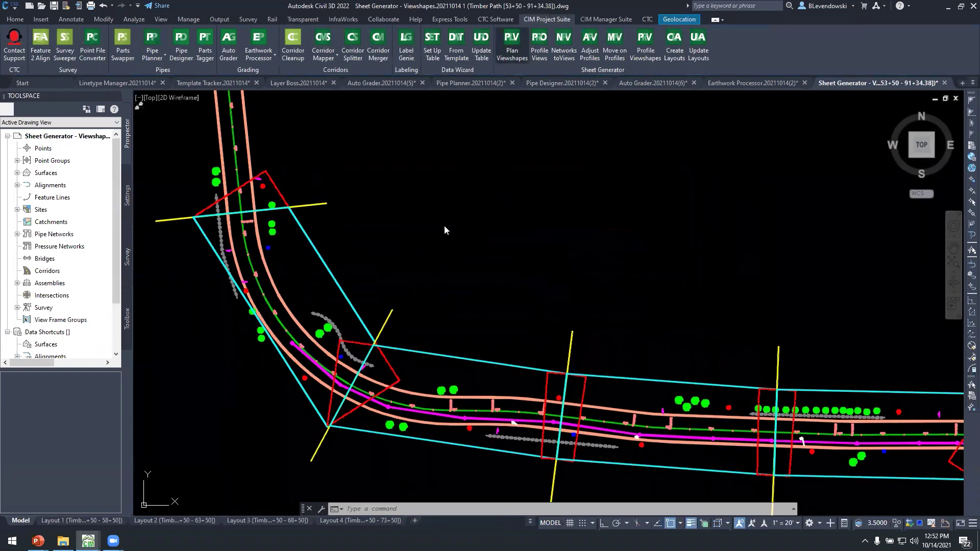
{"action": "left_click", "coordinate": [461, 136]}
{"action": "key", "text": "shift+Tab"}
{"action": "type", "text": "54+"}
{"action": "type", "text": "50"}
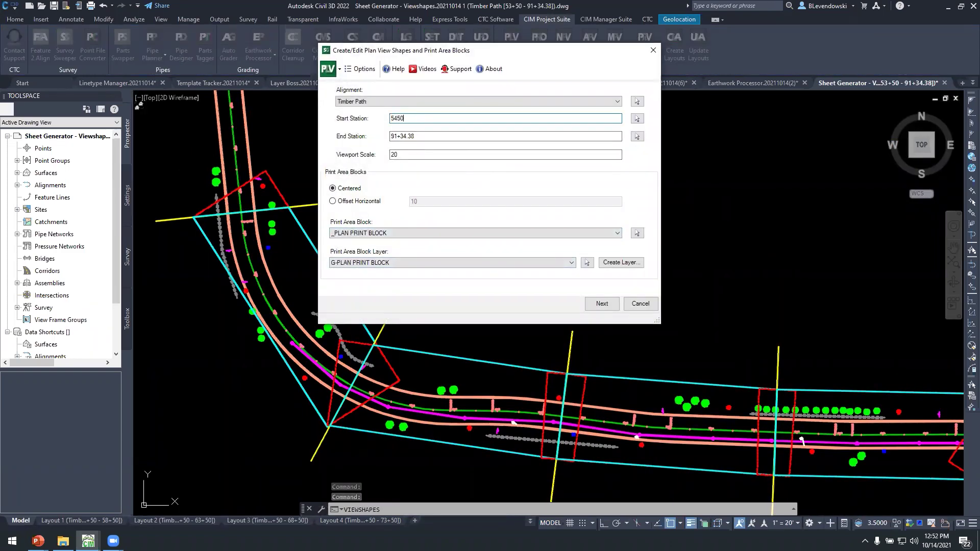
{"action": "key", "text": "Tab"}
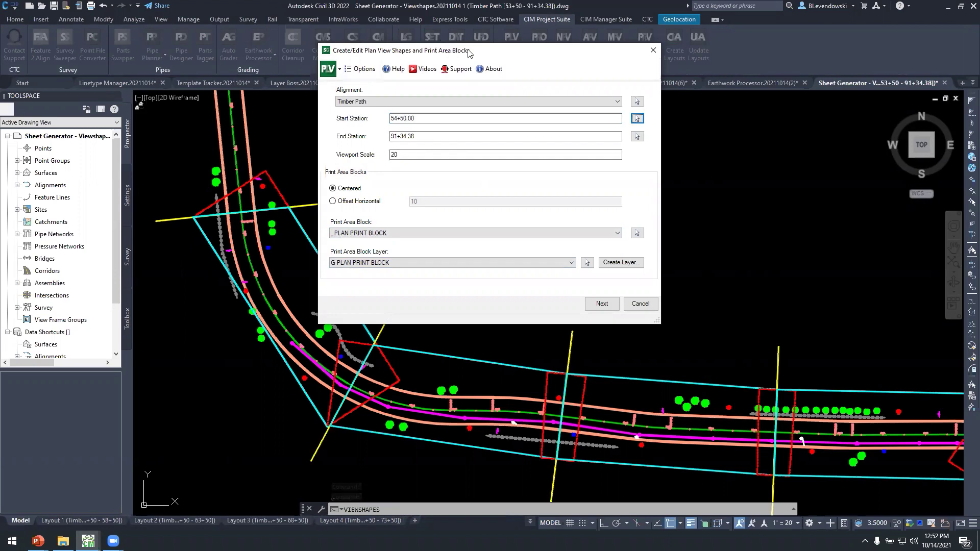
{"action": "left_click_drag", "start_coordinate": [441, 44], "coordinate": [611, 33]}
{"action": "left_click", "coordinate": [772, 291]}
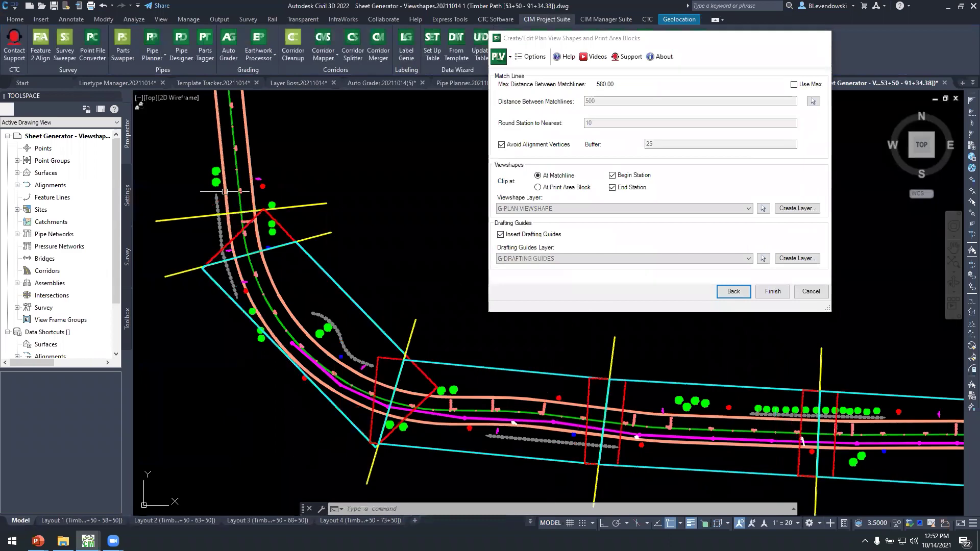
- Erase the leftover drafting guide line at the former start station and check the Layout 2 sheet
{"action": "left_click", "coordinate": [353, 219]}
{"action": "left_click", "coordinate": [312, 192]}
{"action": "key", "text": "Delete"}
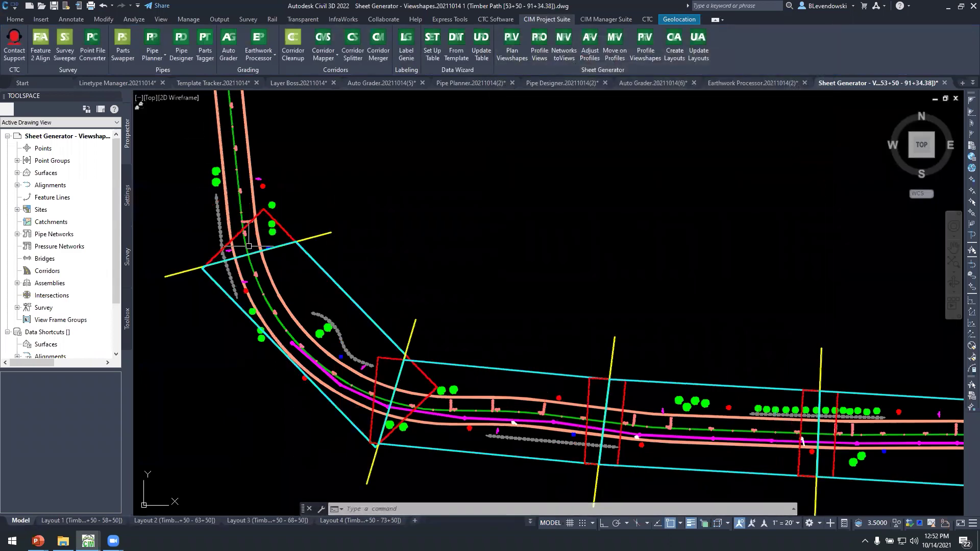
{"action": "scroll", "coordinate": [294, 241], "scroll_direction": "down", "scroll_amount": 2}
{"action": "middle_click_drag", "start_coordinate": [489, 298], "coordinate": [435, 267]}
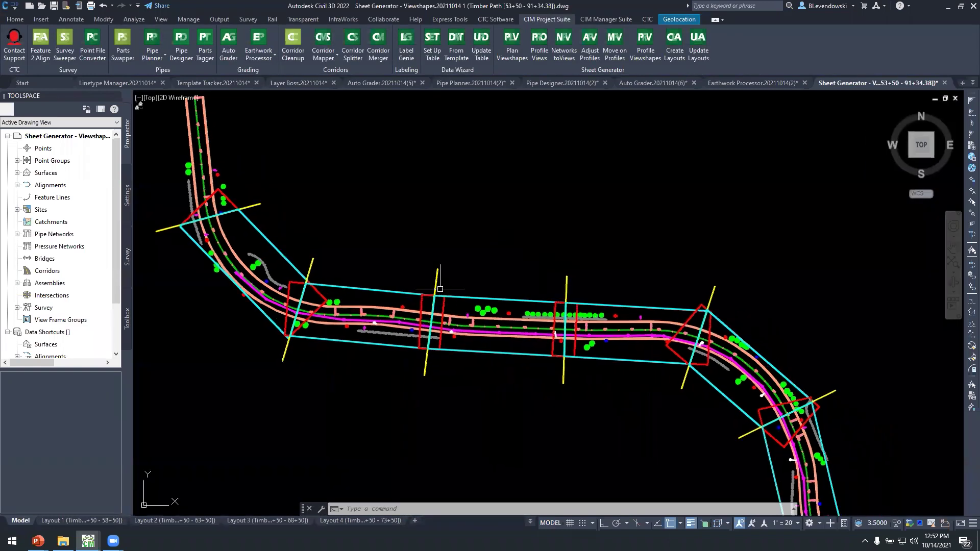
{"action": "left_click", "coordinate": [170, 520]}
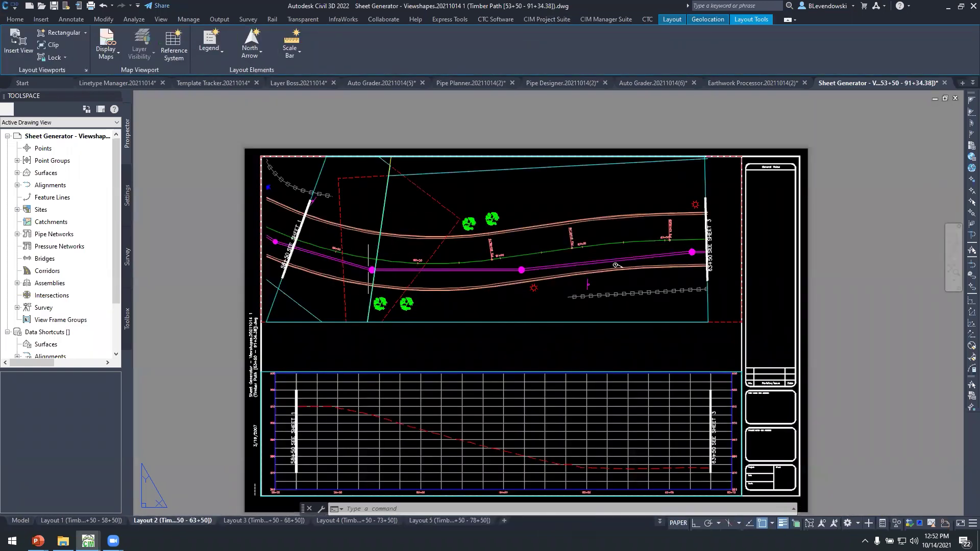
- Adjust all profile views to match the plan view stations with 25 start and end buffers, height 70, centered on median elevation
{"action": "left_click", "coordinate": [21, 520]}
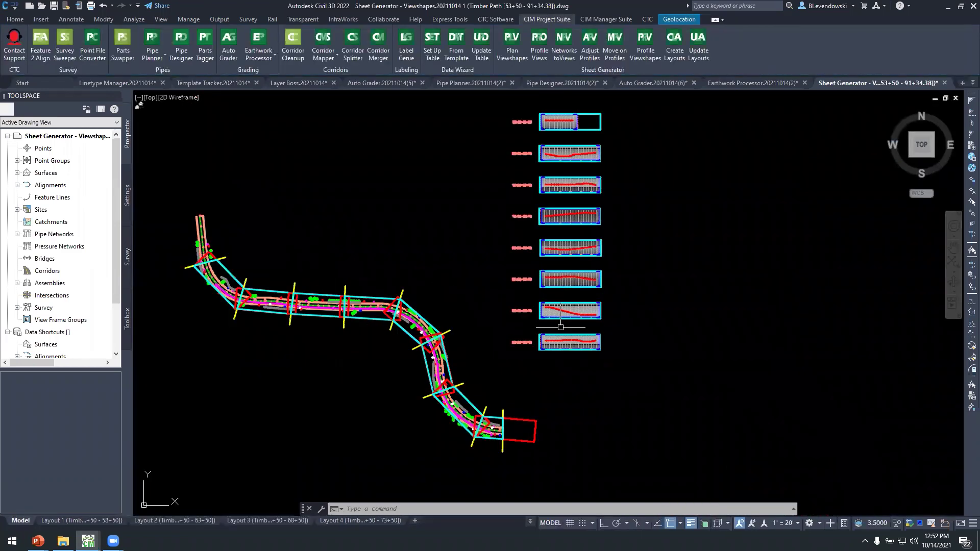
{"action": "scroll", "coordinate": [553, 325], "scroll_direction": "up", "scroll_amount": 5}
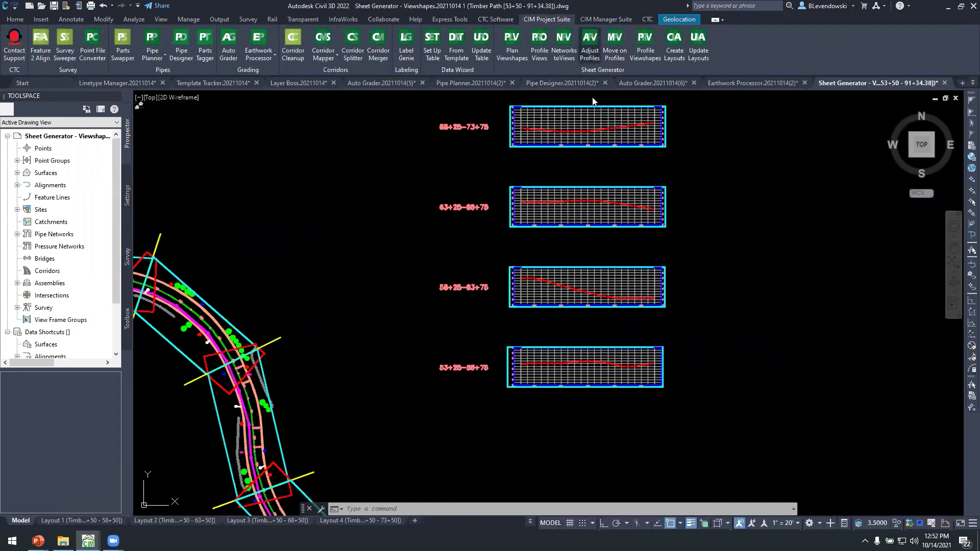
{"action": "left_click", "coordinate": [591, 48]}
{"action": "middle_click_drag", "start_coordinate": [641, 232], "coordinate": [626, 264]}
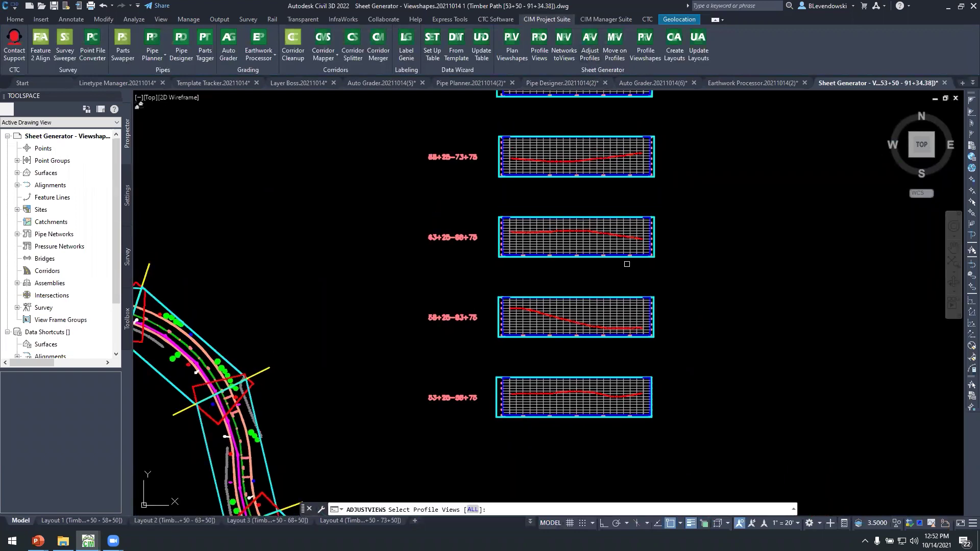
{"action": "type", "text": "ALL"}
{"action": "key", "text": "Return"}
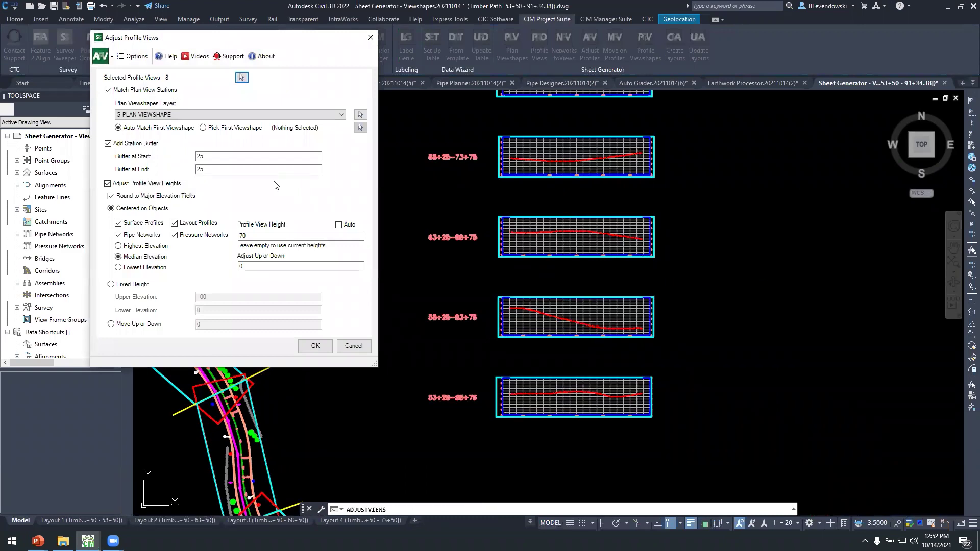
{"action": "left_click", "coordinate": [315, 346]}
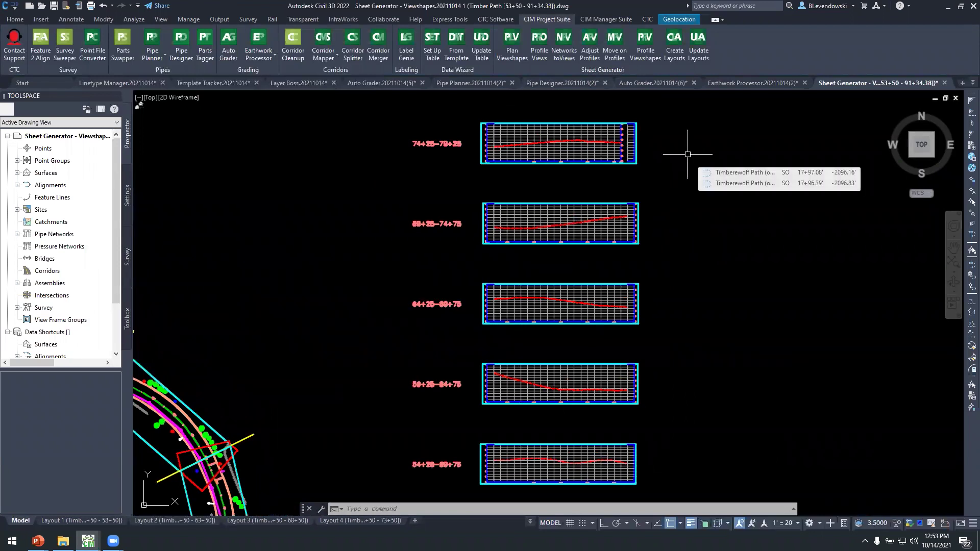
- Update the profile view shapes for all profile views, aligned with the Timber Path plan matchline at X offset 0 and Y offset -8
{"action": "left_click", "coordinate": [645, 45]}
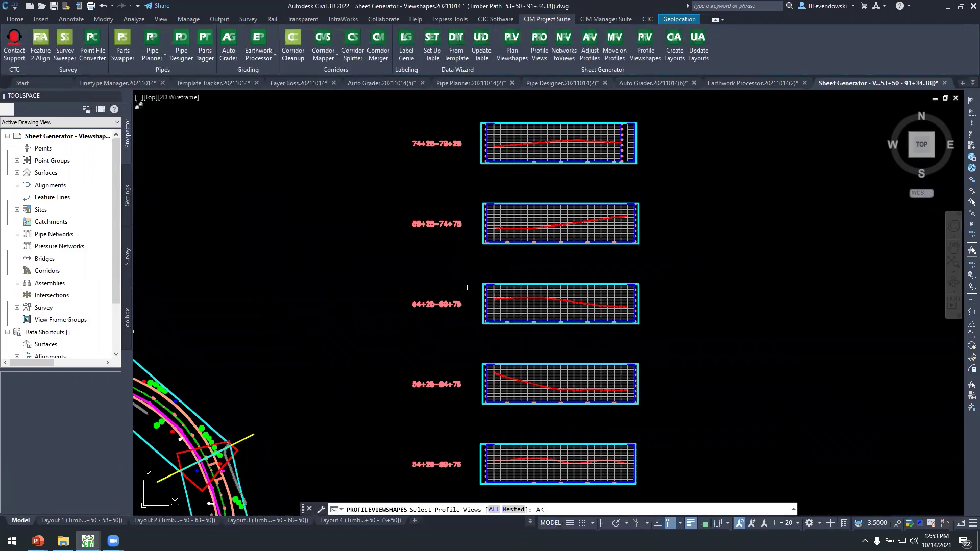
{"action": "key", "text": "Return"}
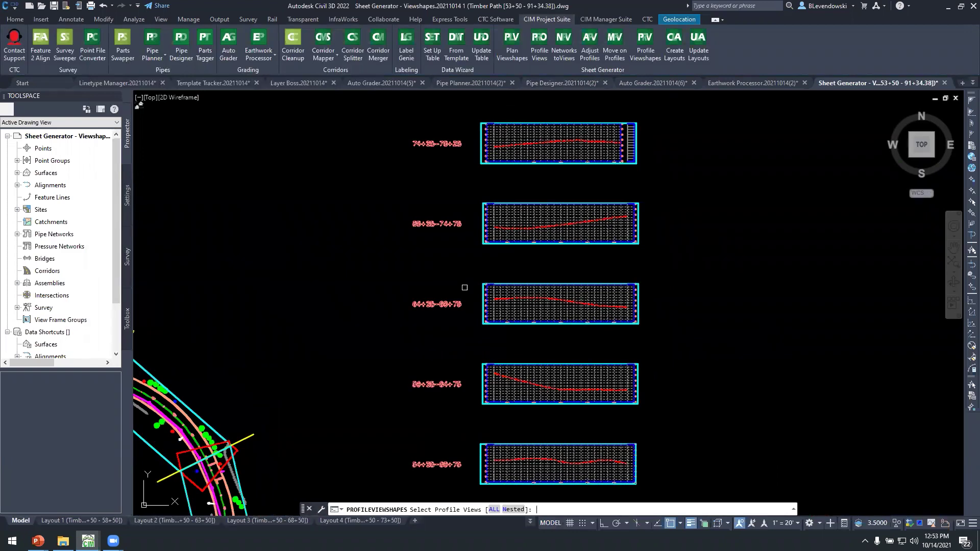
{"action": "key", "text": "Return"}
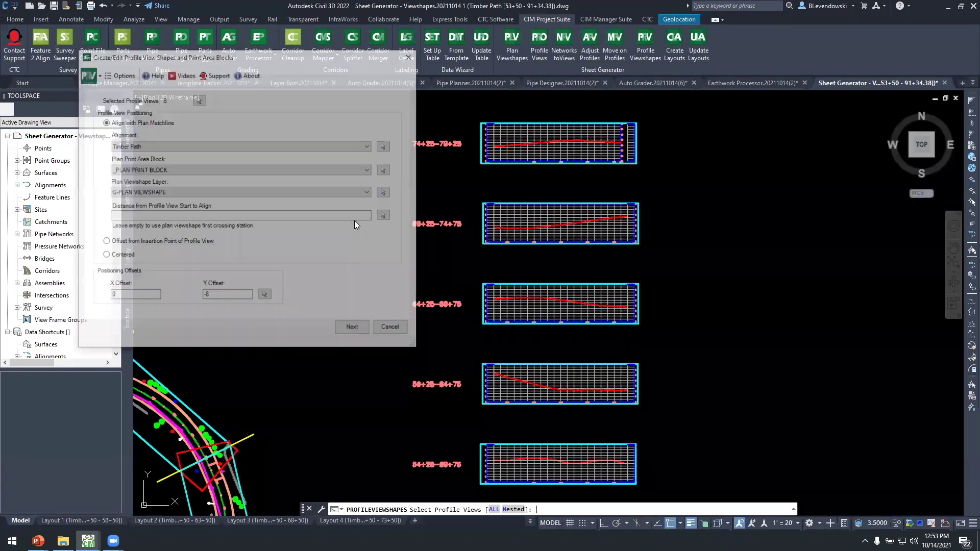
{"action": "left_click", "coordinate": [489, 322]}
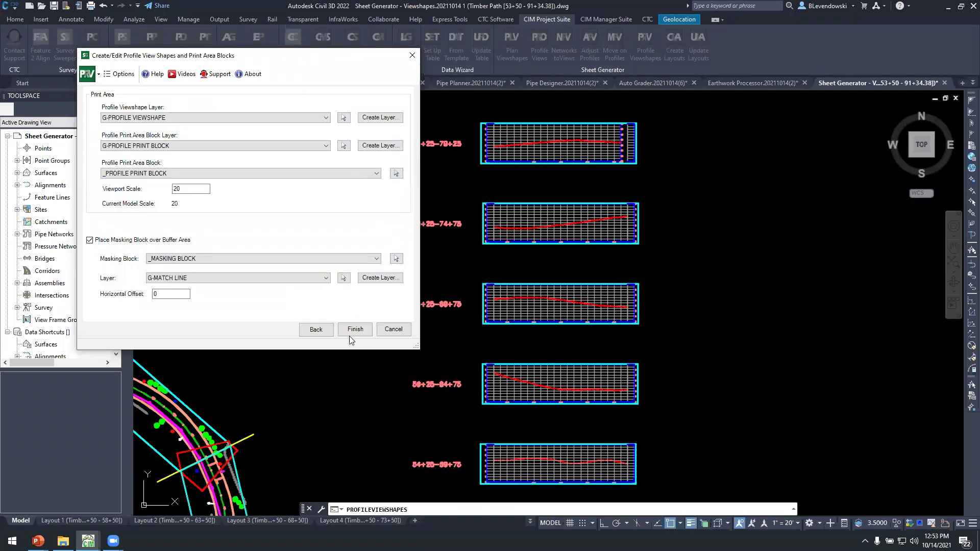
{"action": "left_click", "coordinate": [353, 331]}
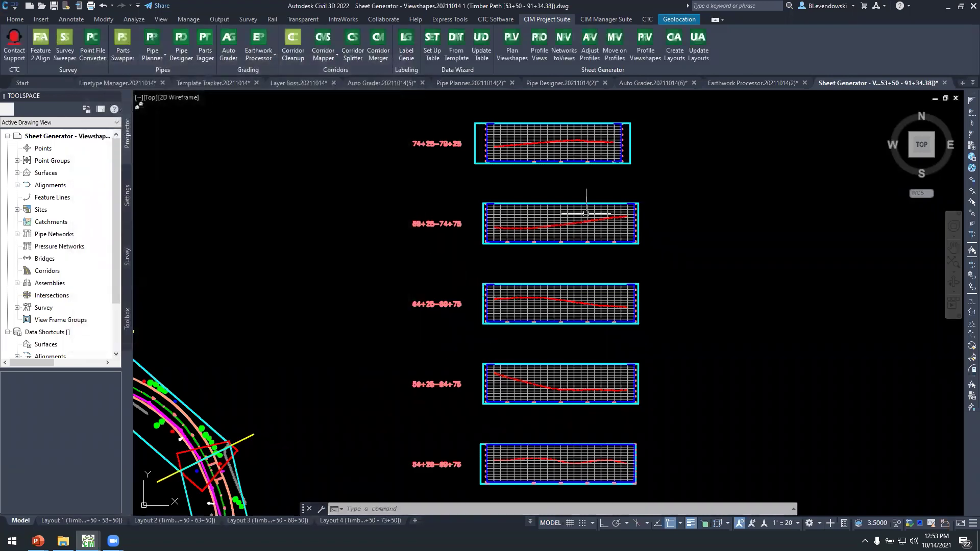
- Examine the updated profile view shapes around 74+25 to 79+25 up close and compare them with the Layout 2 sheet
{"action": "scroll", "coordinate": [505, 205], "scroll_direction": "up", "scroll_amount": 5}
{"action": "key", "text": "ctrl"}
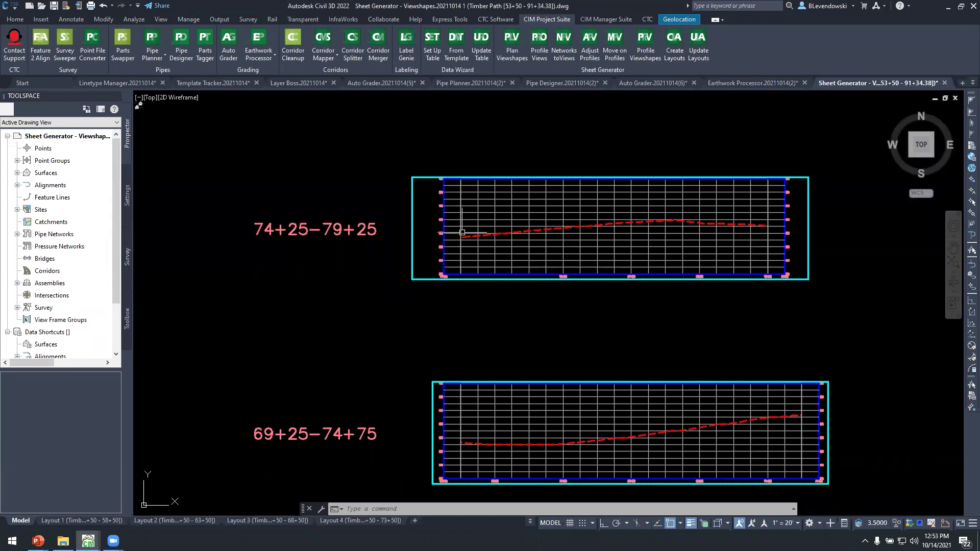
{"action": "middle_click_drag", "start_coordinate": [537, 152], "coordinate": [531, 192]}
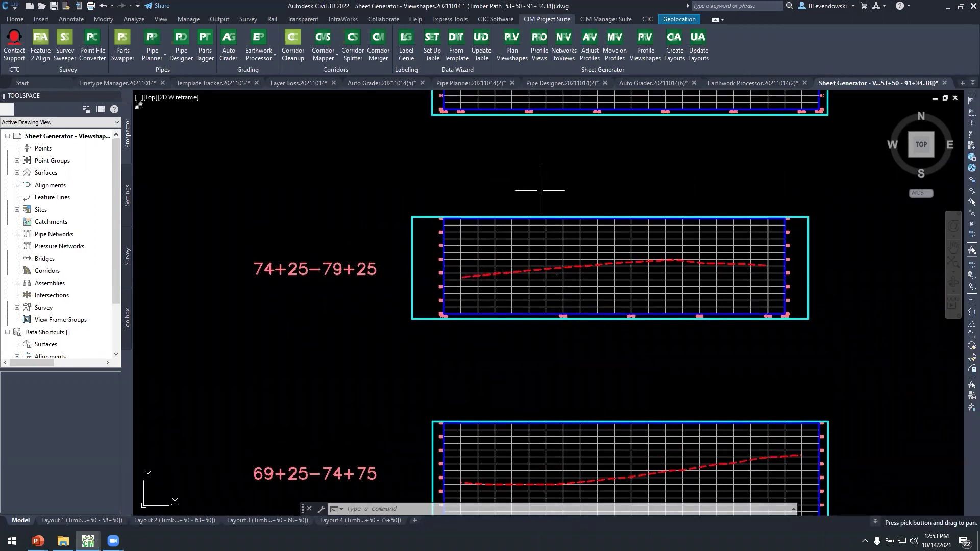
{"action": "scroll", "coordinate": [628, 209], "scroll_direction": "down", "scroll_amount": 8}
{"action": "middle_click_drag", "start_coordinate": [679, 198], "coordinate": [662, 199]}
{"action": "left_click", "coordinate": [171, 520]}
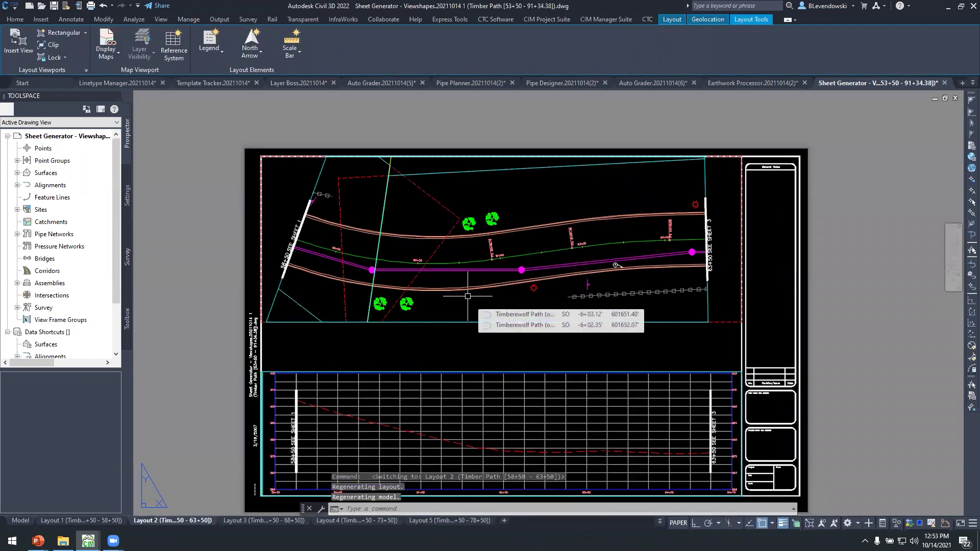
- Save the drawing and update all eight Timber Path plan and profile layouts, using scale 20, _MATCHLINE blocks and Sheet Gen Demo.dst
{"action": "left_click", "coordinate": [534, 20]}
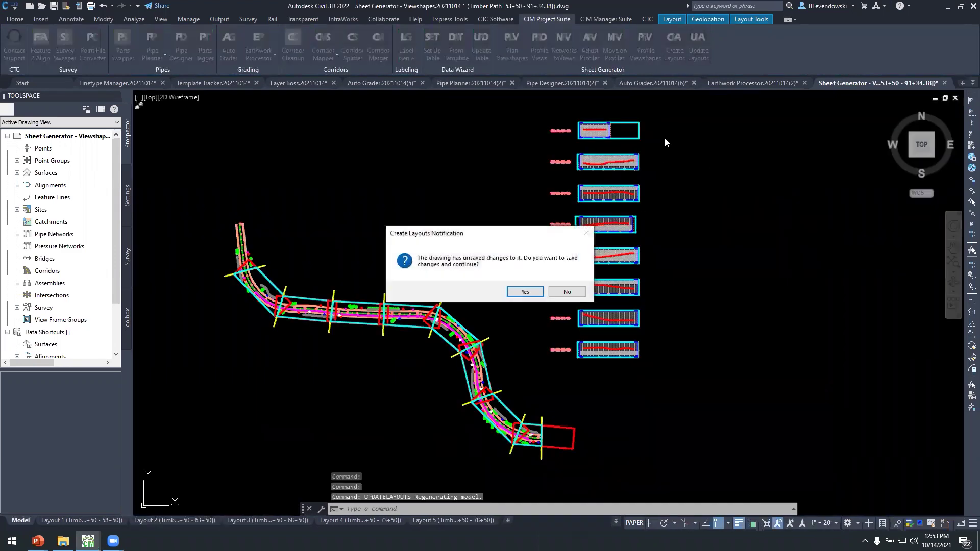
{"action": "left_click", "coordinate": [523, 292]}
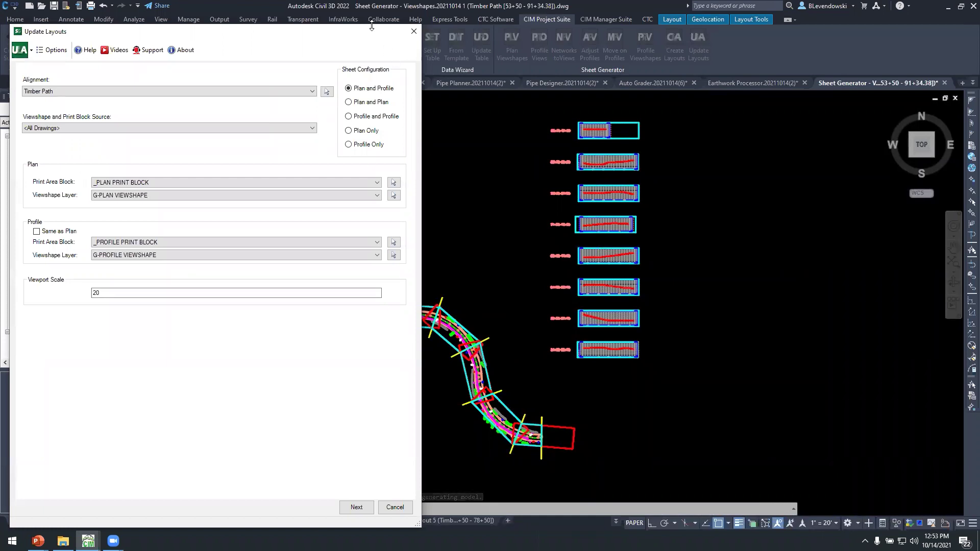
{"action": "left_click_drag", "start_coordinate": [371, 26], "coordinate": [333, 97]}
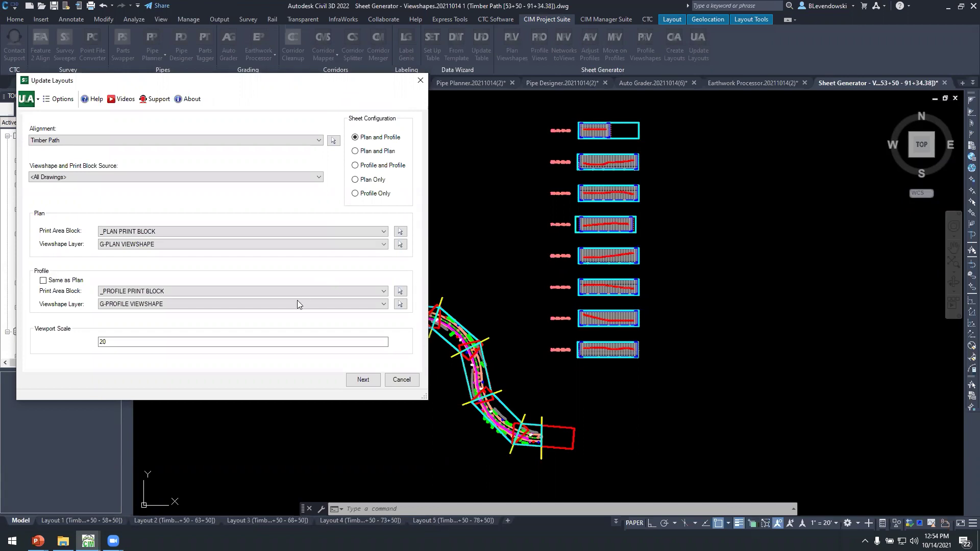
{"action": "left_click", "coordinate": [350, 379]}
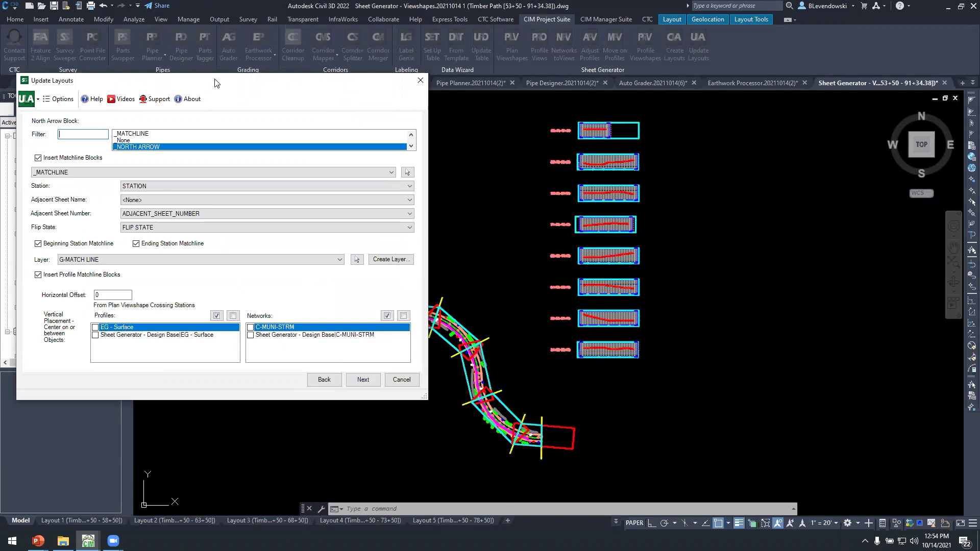
{"action": "left_click_drag", "start_coordinate": [215, 82], "coordinate": [217, 59]}
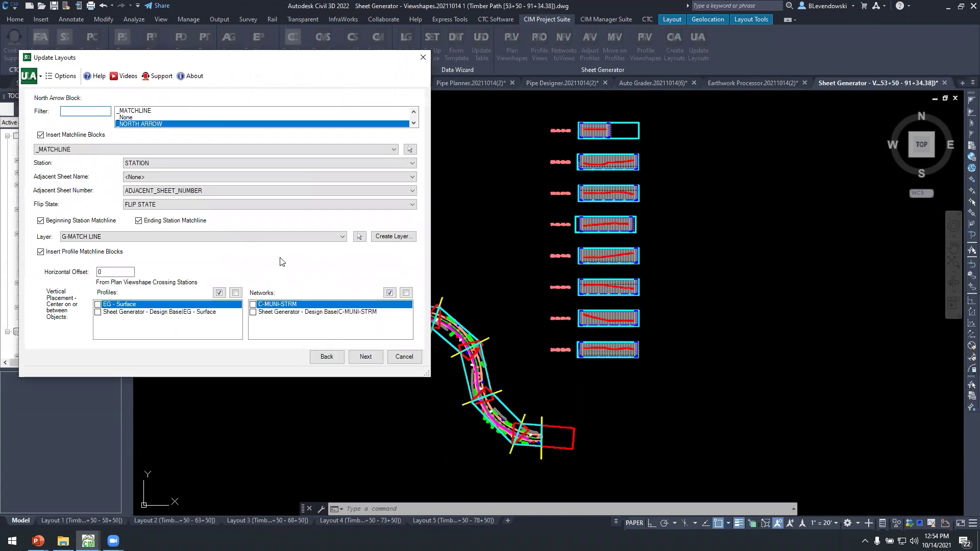
{"action": "left_click", "coordinate": [366, 356]}
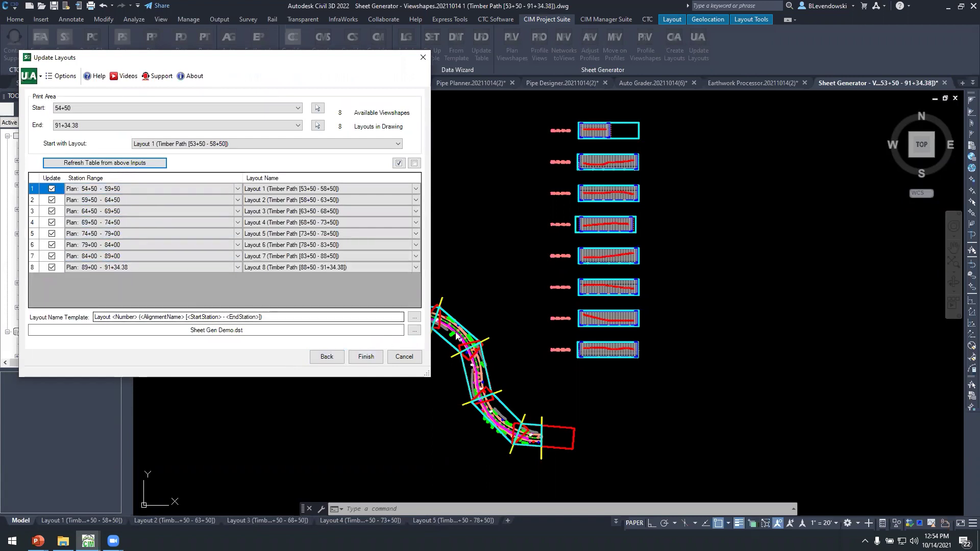
{"action": "left_click", "coordinate": [299, 187]}
{"action": "left_click", "coordinate": [156, 187]}
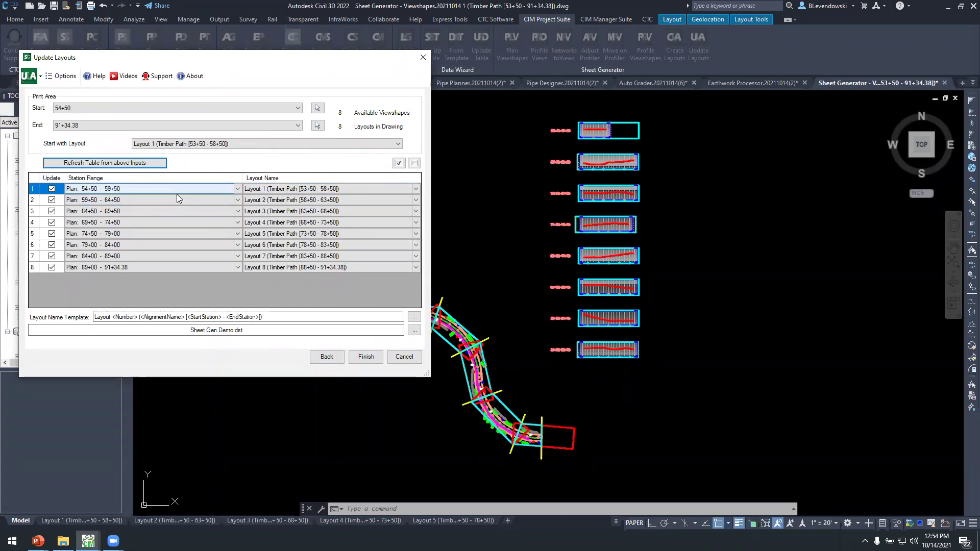
{"action": "left_click", "coordinate": [414, 189]}
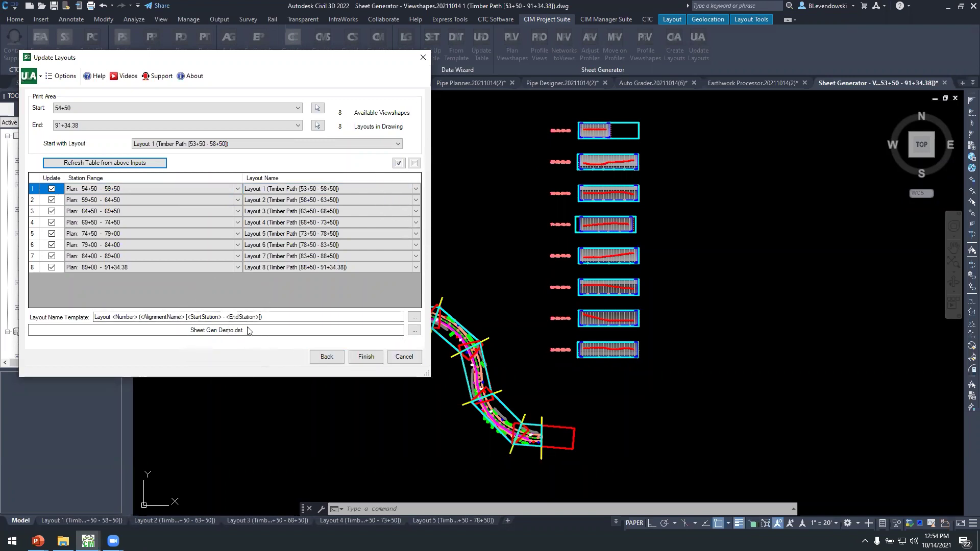
{"action": "left_click", "coordinate": [366, 357]}
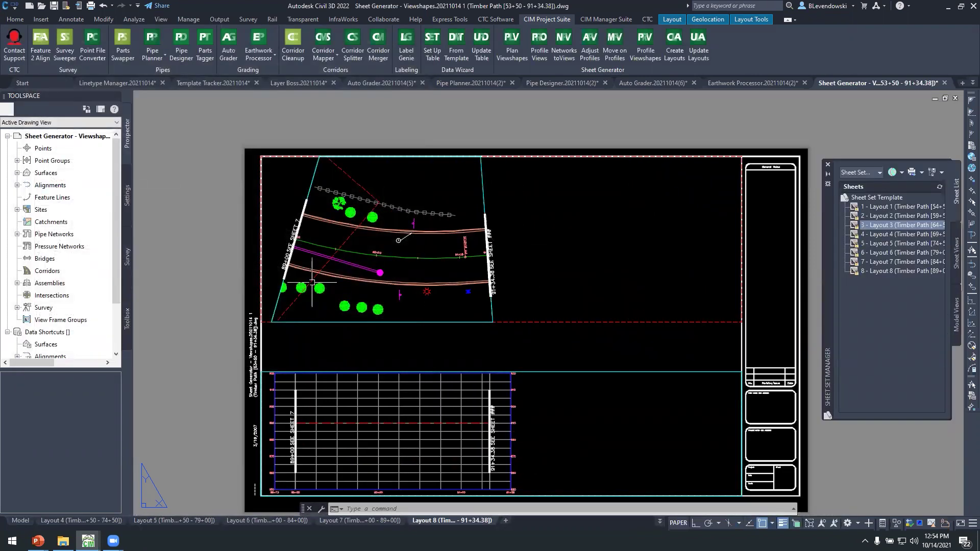
- Open the Layout 6 sheet and inspect its plan matchline at station 79+00
{"action": "left_click", "coordinate": [267, 520]}
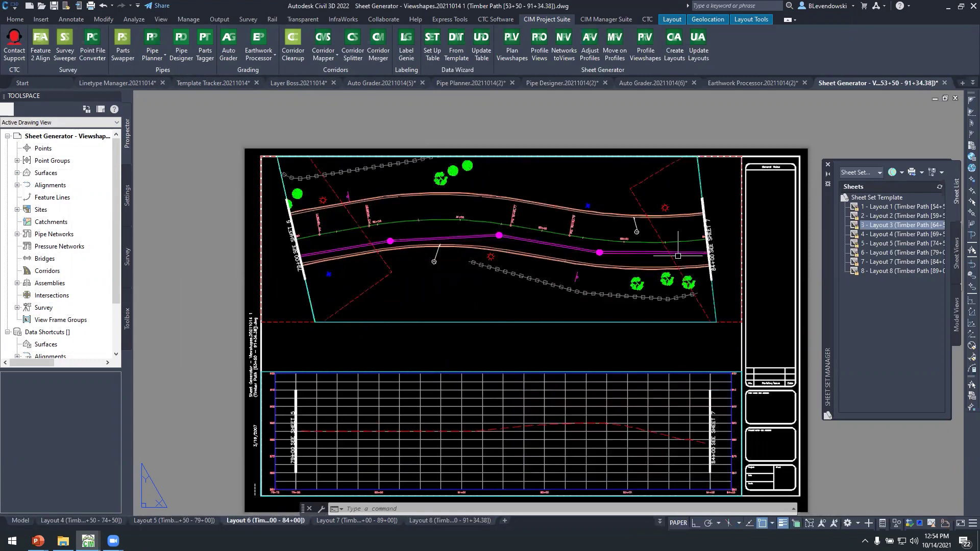
{"action": "scroll", "coordinate": [303, 254], "scroll_direction": "up", "scroll_amount": 3}
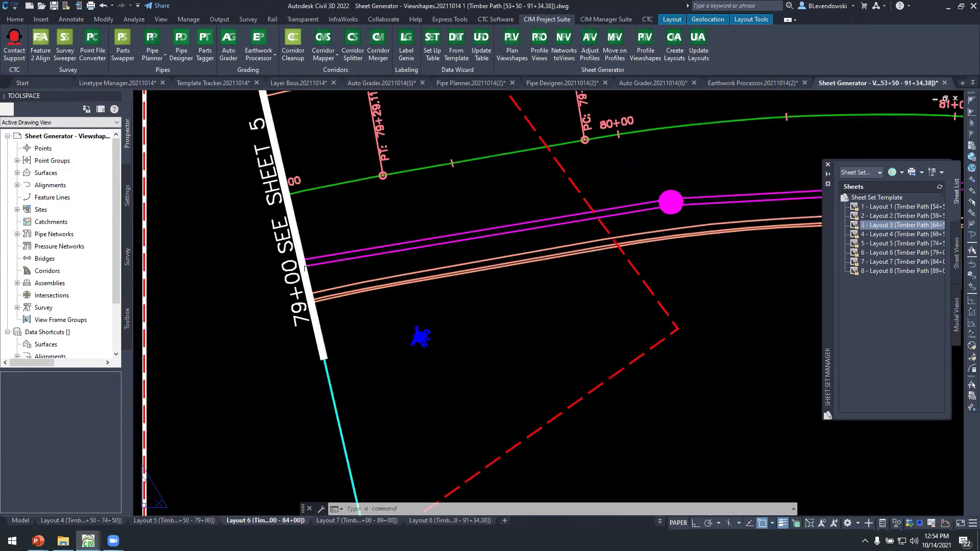
{"action": "scroll", "coordinate": [297, 305], "scroll_direction": "down", "scroll_amount": 3}
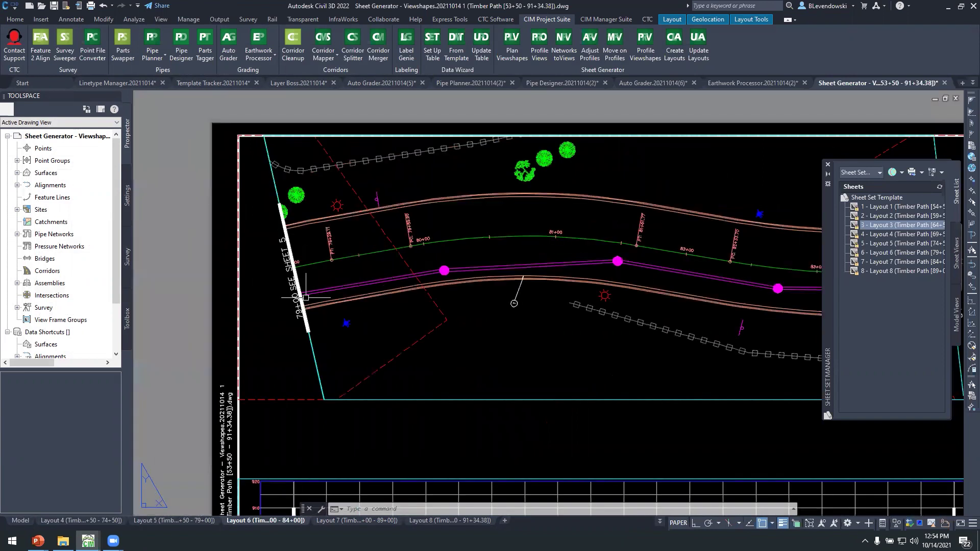
- Inspect the rest of the Layout 6 plan view up to the matchline at station 84+00
{"action": "left_click", "coordinate": [888, 235]}
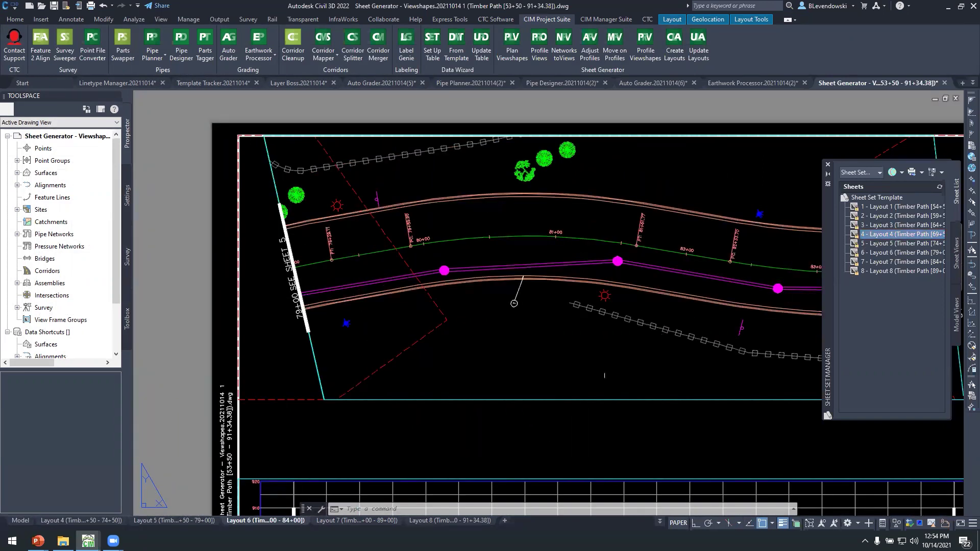
{"action": "middle_click_drag", "start_coordinate": [557, 411], "coordinate": [416, 400]}
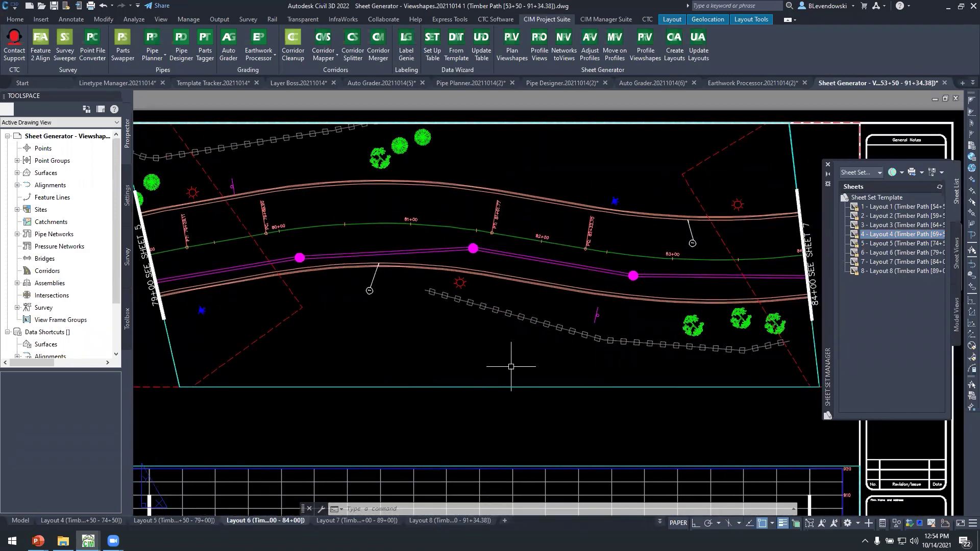
{"action": "middle_click_drag", "start_coordinate": [554, 157], "coordinate": [548, 188]}
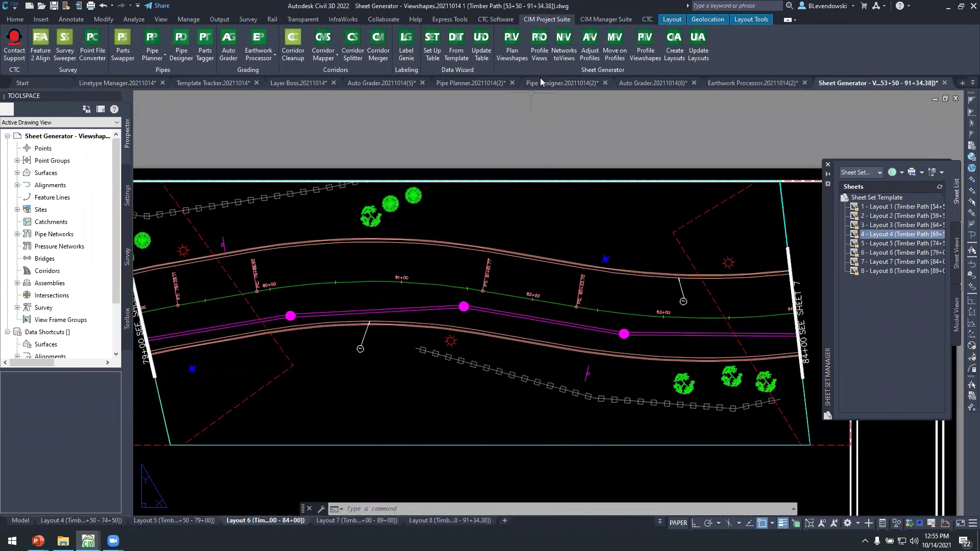
{"action": "mouse_move", "coordinate": [539, 161]}
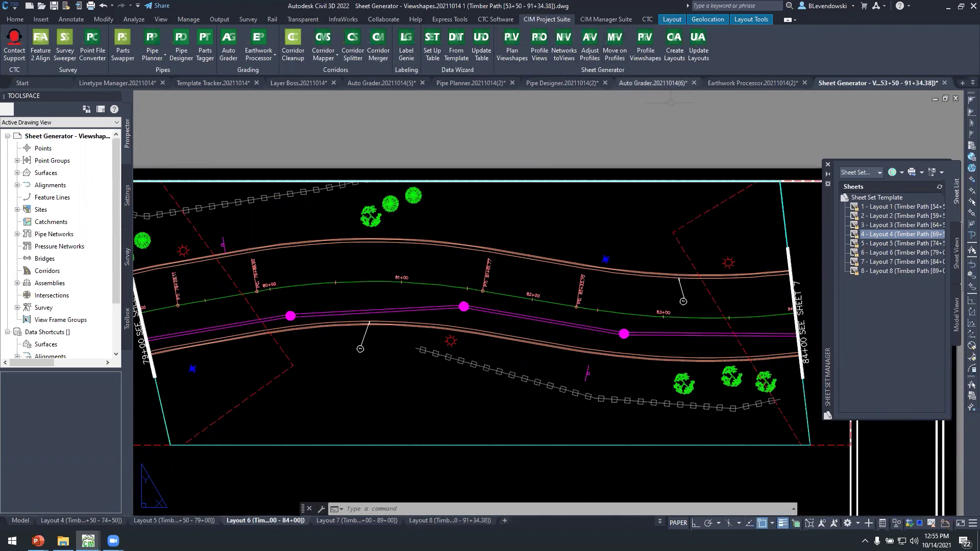
- Switch to the Linetype Manager.20211014 drawing and launch the CIM Manager Suite Linetype Manager
{"action": "left_click", "coordinate": [972, 83]}
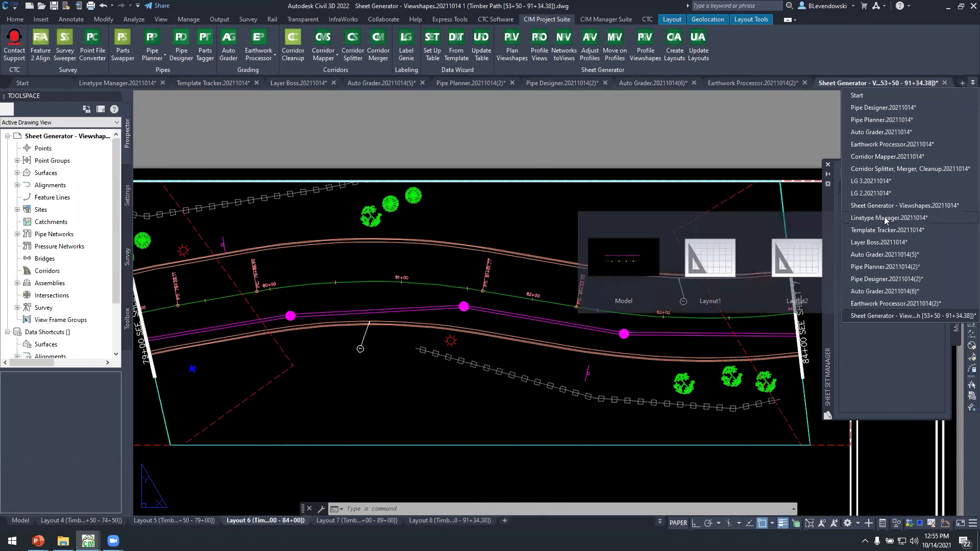
{"action": "left_click", "coordinate": [885, 218]}
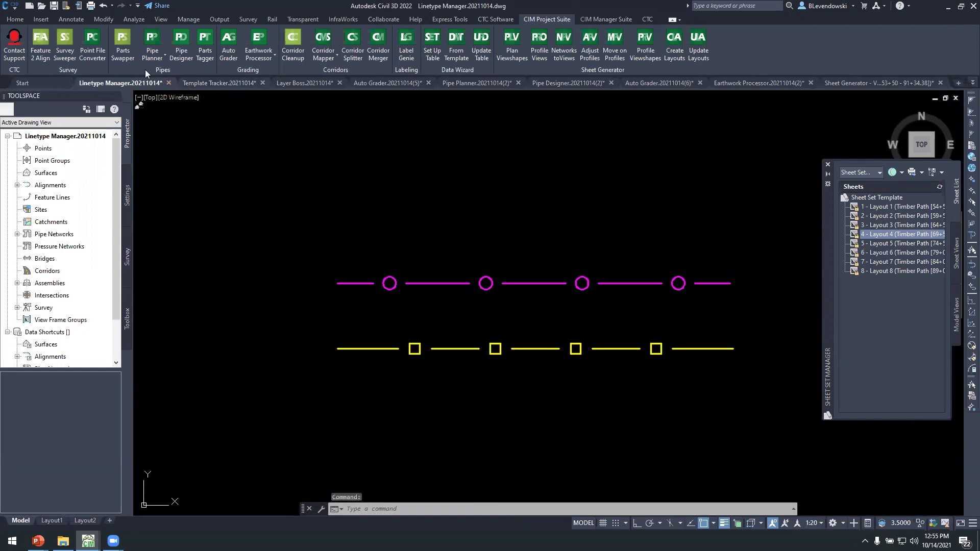
{"action": "left_click", "coordinate": [606, 19]}
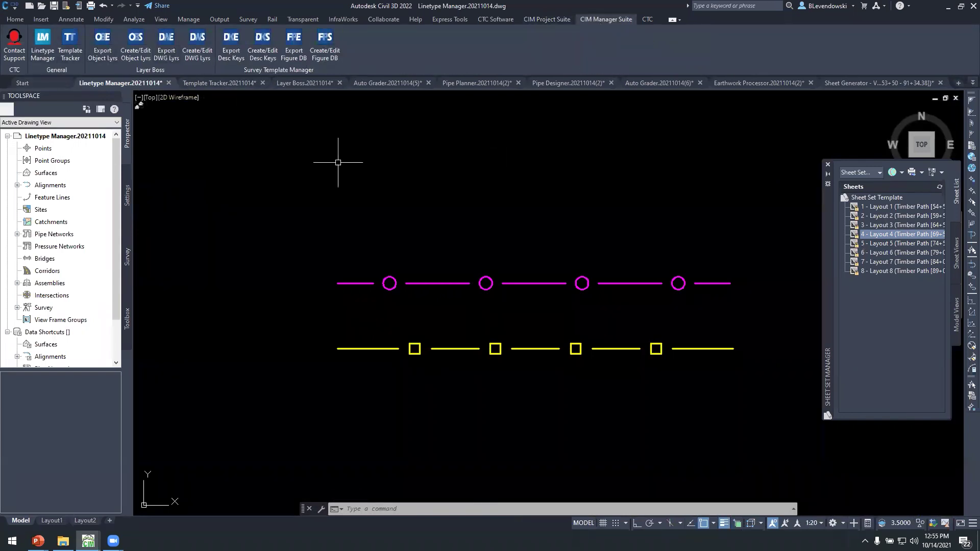
{"action": "left_click", "coordinate": [42, 41]}
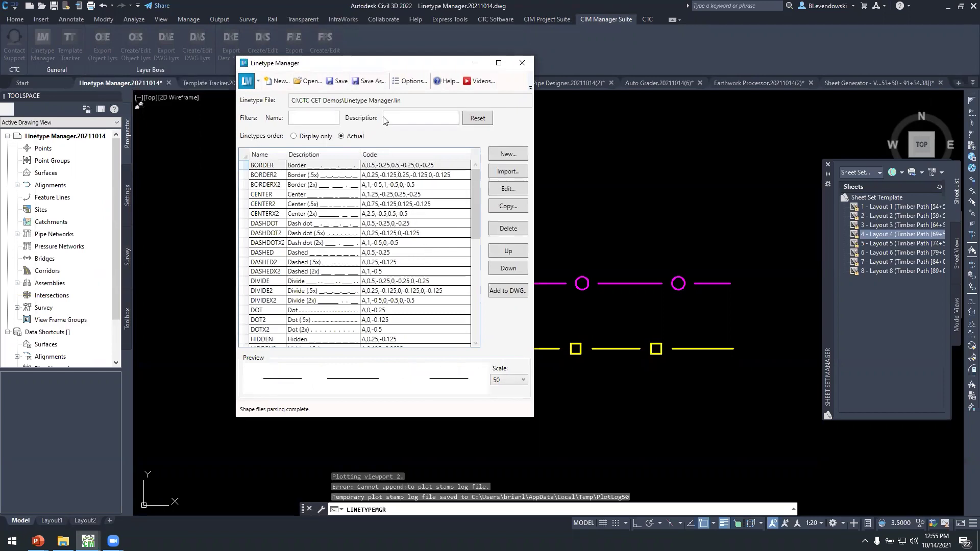
- Edit the GAS_LINE2 linetype and set the space component before the GAS text to a distance of 0.15
{"action": "scroll", "coordinate": [285, 314], "scroll_direction": "down", "scroll_amount": 6}
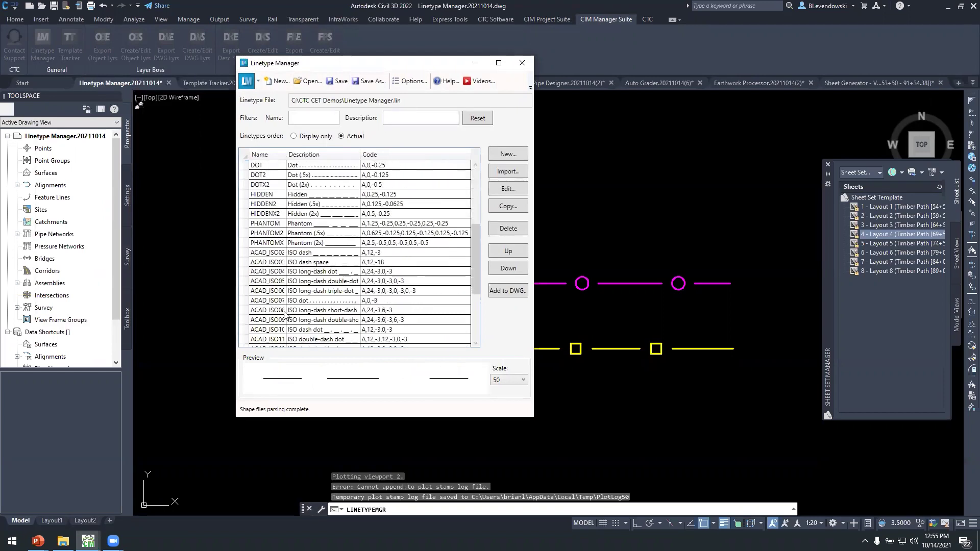
{"action": "scroll", "coordinate": [289, 320], "scroll_direction": "down", "scroll_amount": 3}
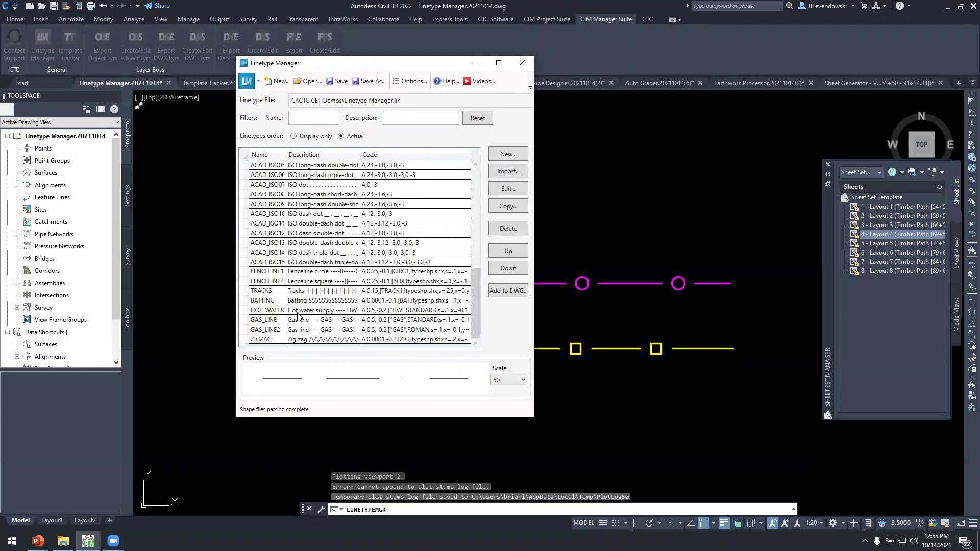
{"action": "left_click", "coordinate": [276, 332]}
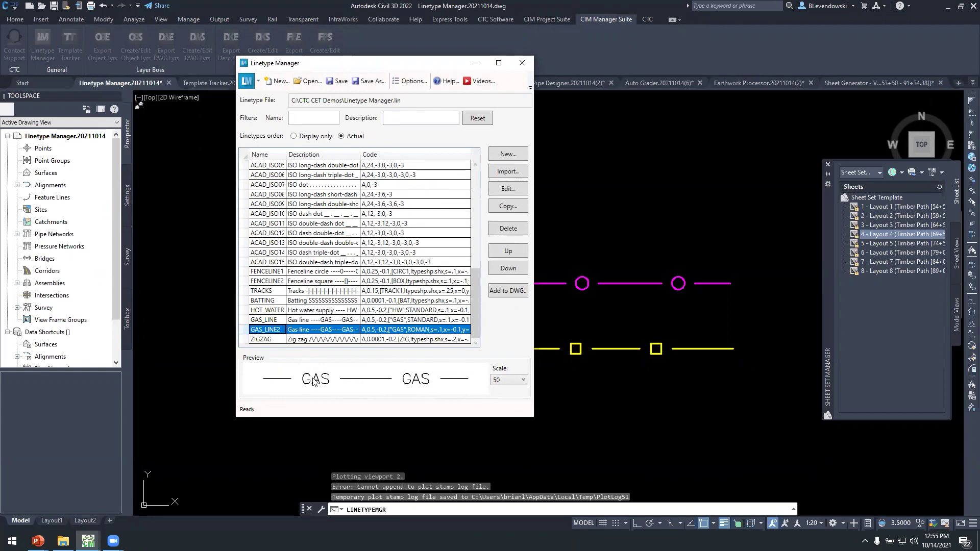
{"action": "left_click", "coordinate": [504, 190]}
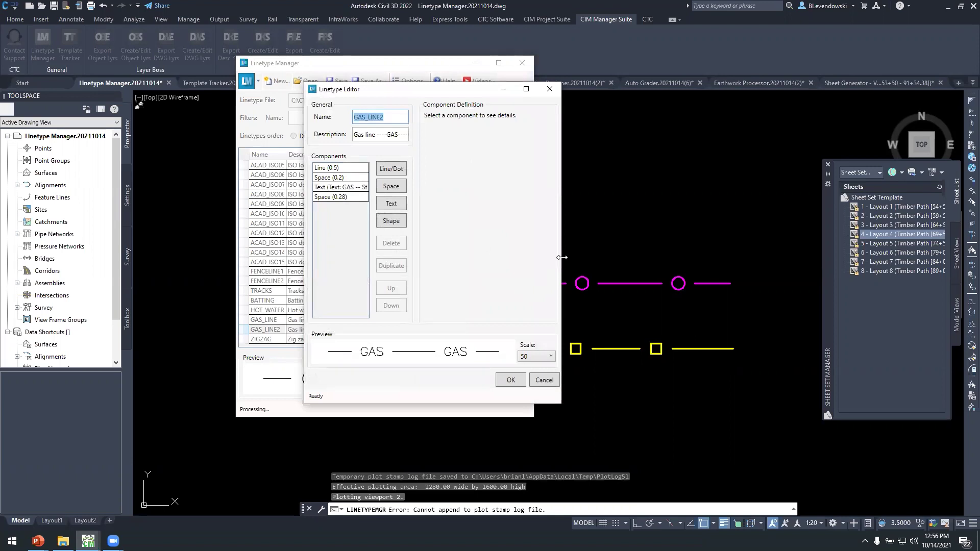
{"action": "left_click_drag", "start_coordinate": [561, 257], "coordinate": [636, 255]}
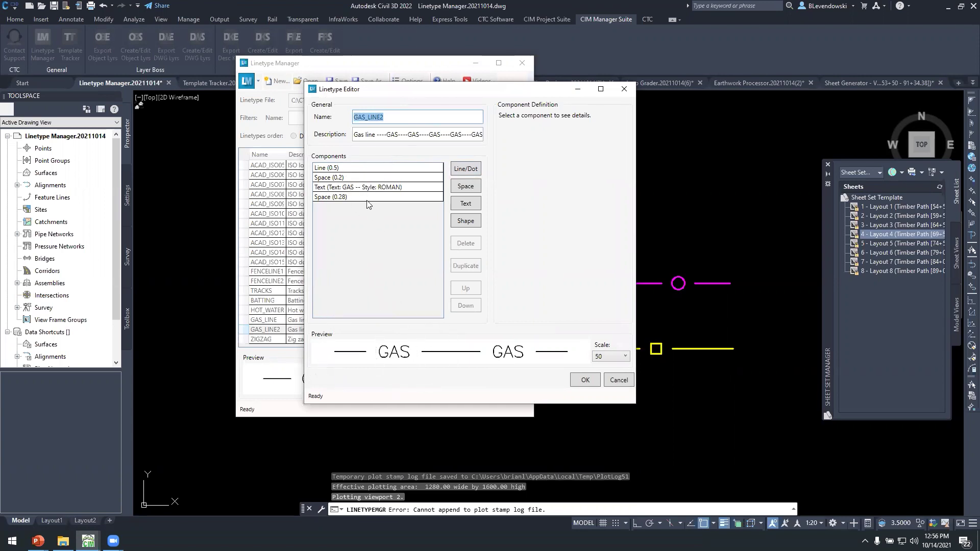
{"action": "left_click", "coordinate": [344, 179]}
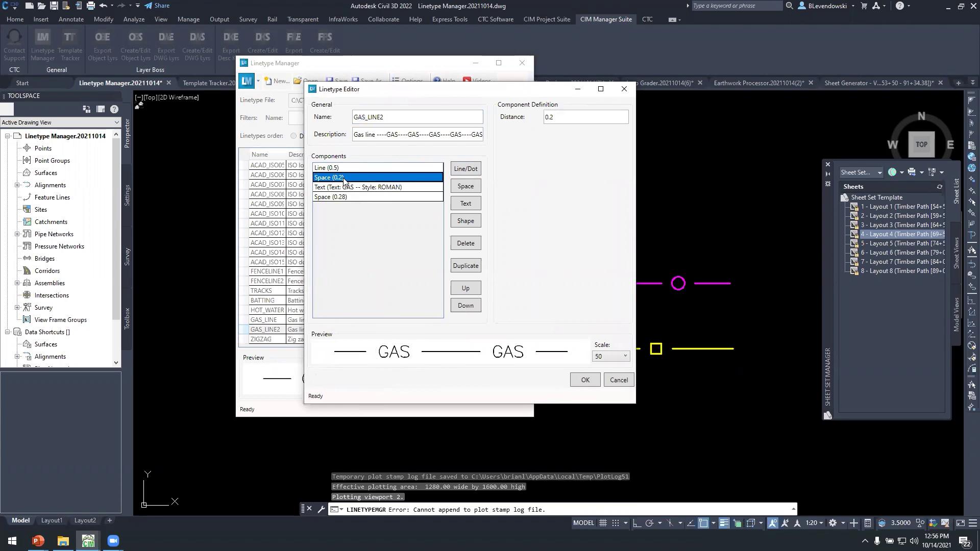
{"action": "left_click", "coordinate": [557, 120]}
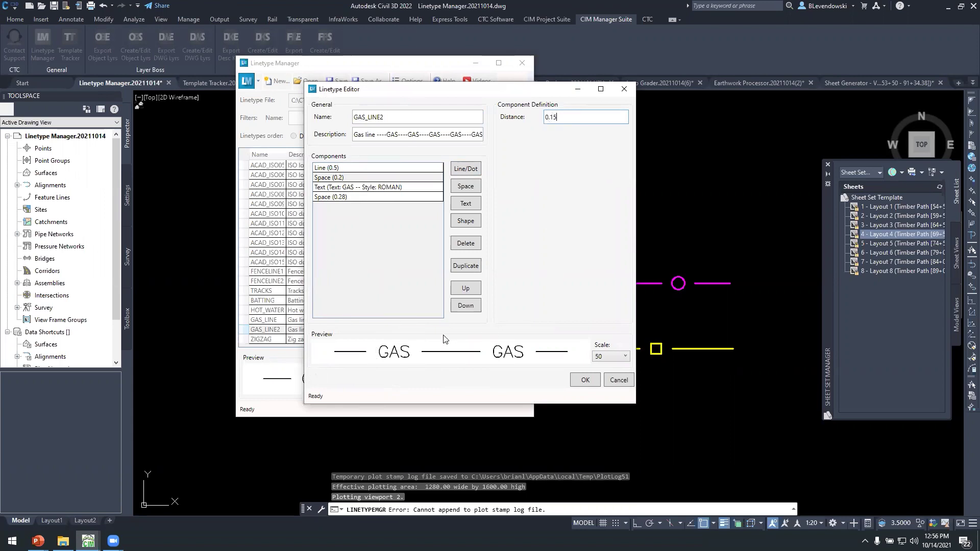
{"action": "key", "text": "Tab"}
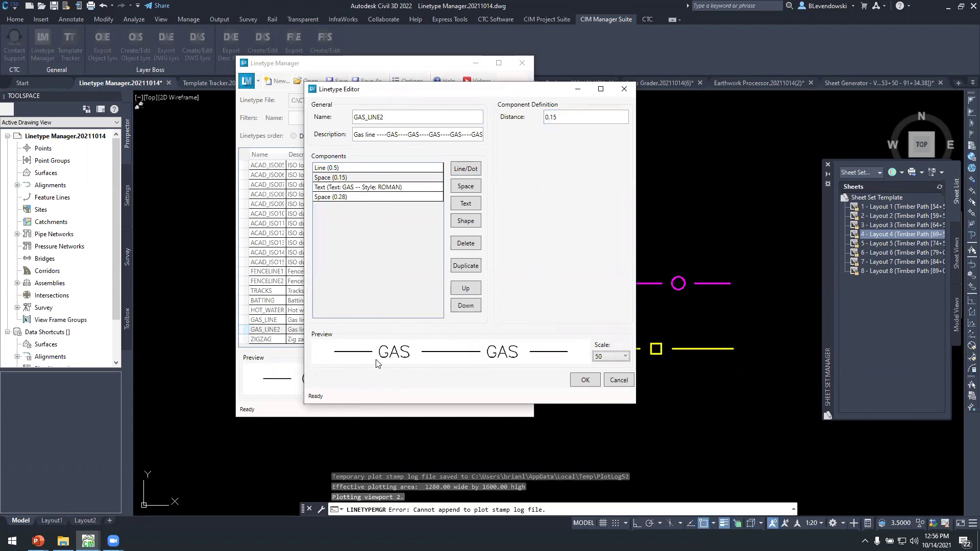
- Set the space component after the GAS text to a distance of 0.23 and accept the linetype edits
{"action": "left_click", "coordinate": [336, 198]}
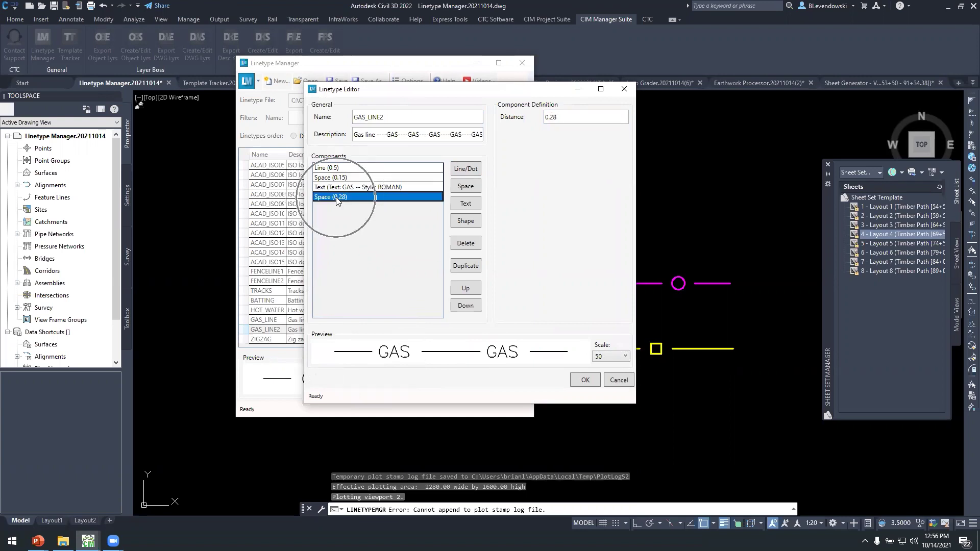
{"action": "left_click", "coordinate": [556, 118]}
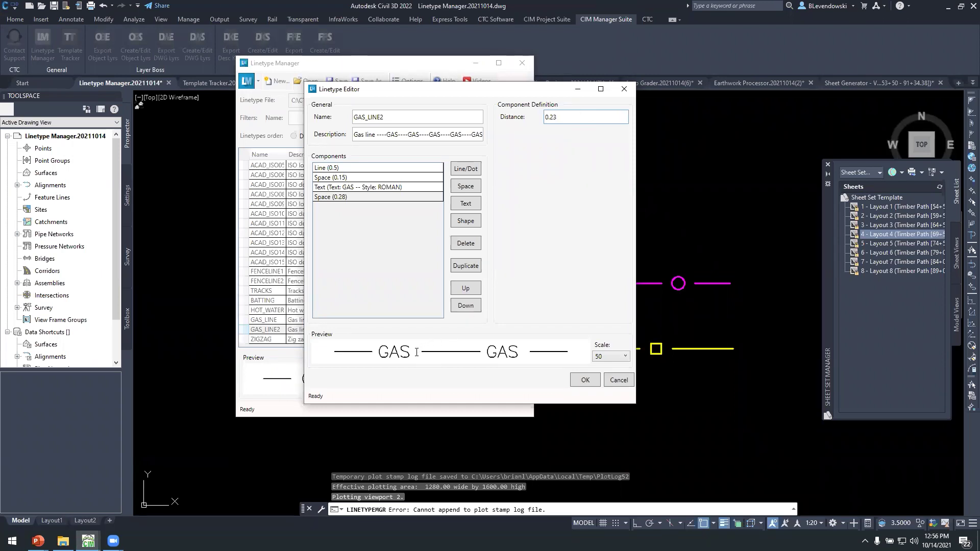
{"action": "key", "text": "Tab"}
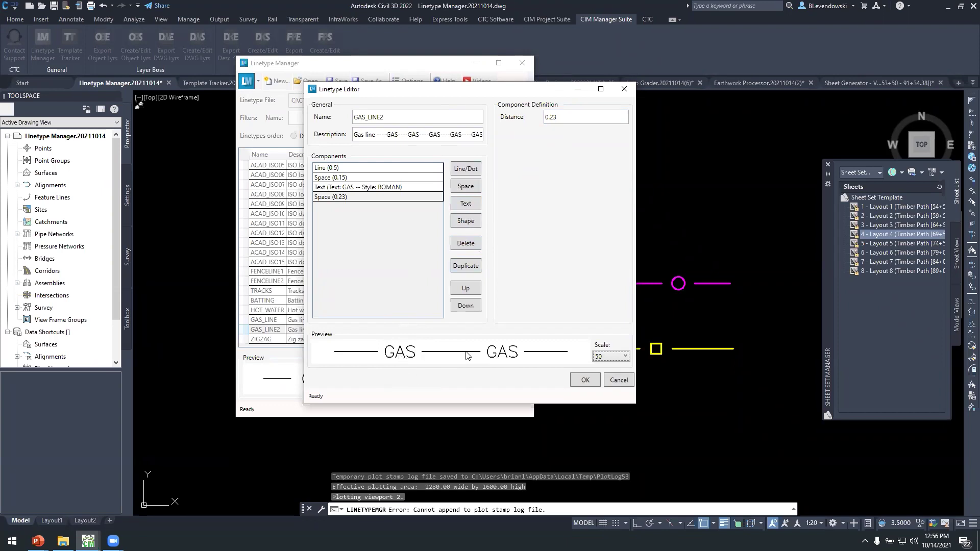
{"action": "left_click", "coordinate": [584, 379]}
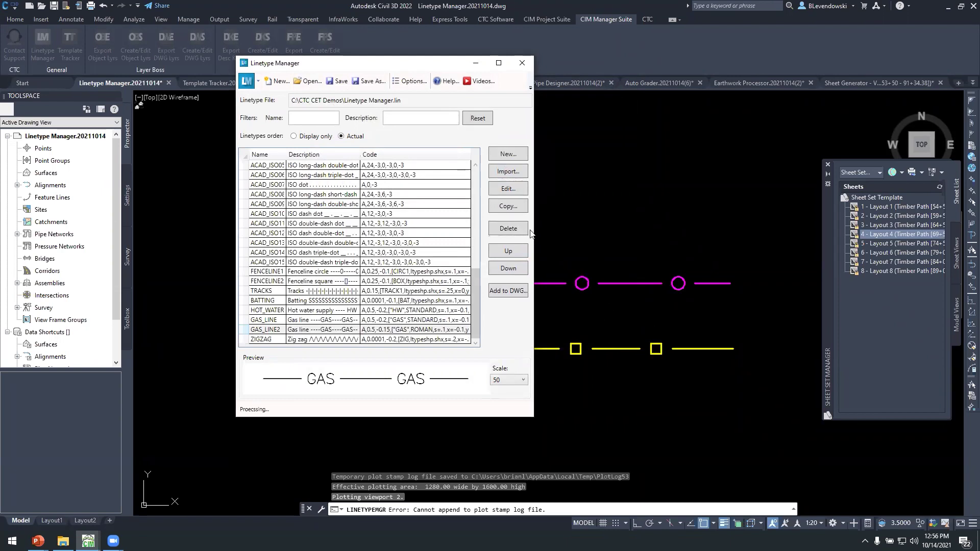
- Preview the edited GAS_LINE2 linetype at scale 20 and reduce the height of the Linetype Manager window
{"action": "left_click", "coordinate": [509, 291]}
{"action": "left_click", "coordinate": [510, 380]}
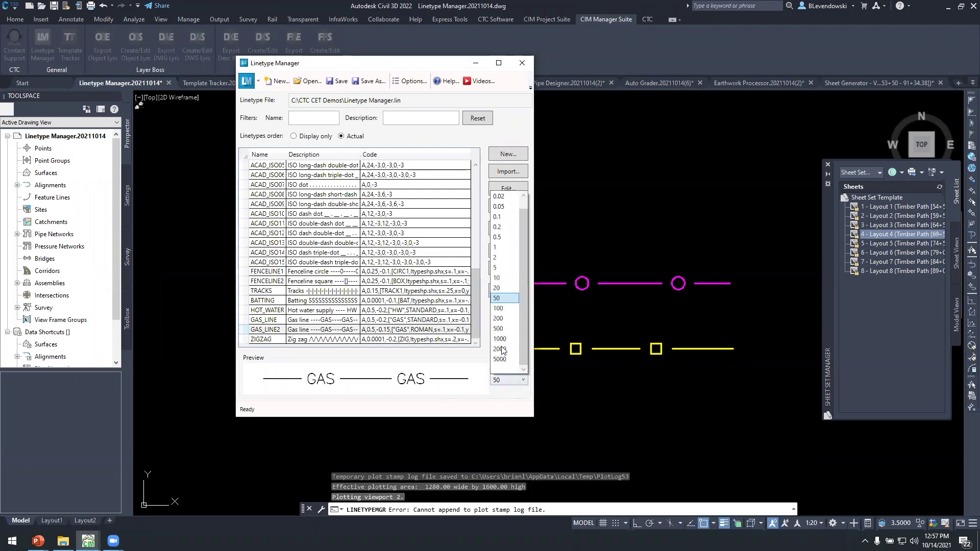
{"action": "left_click", "coordinate": [501, 289]}
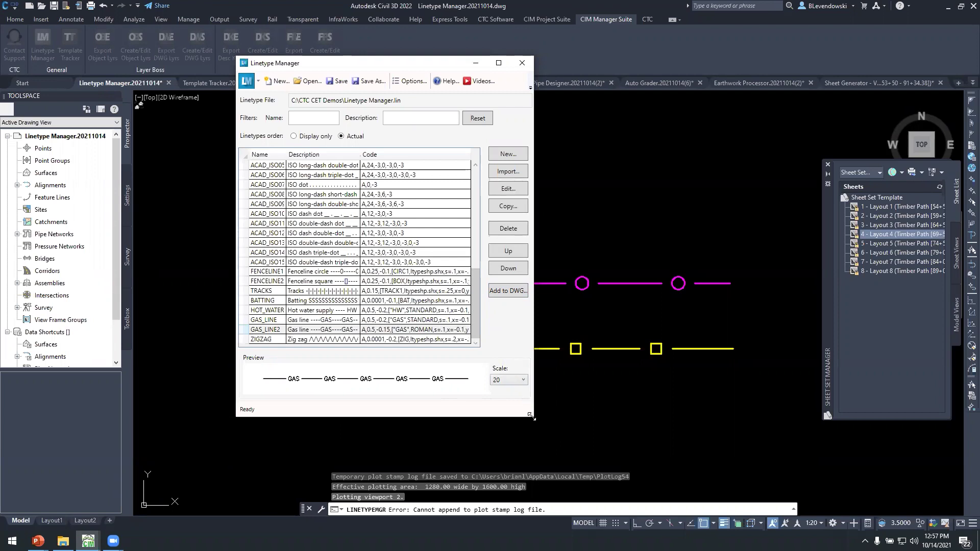
{"action": "left_click_drag", "start_coordinate": [531, 416], "coordinate": [530, 378]}
{"action": "left_click", "coordinate": [502, 349]}
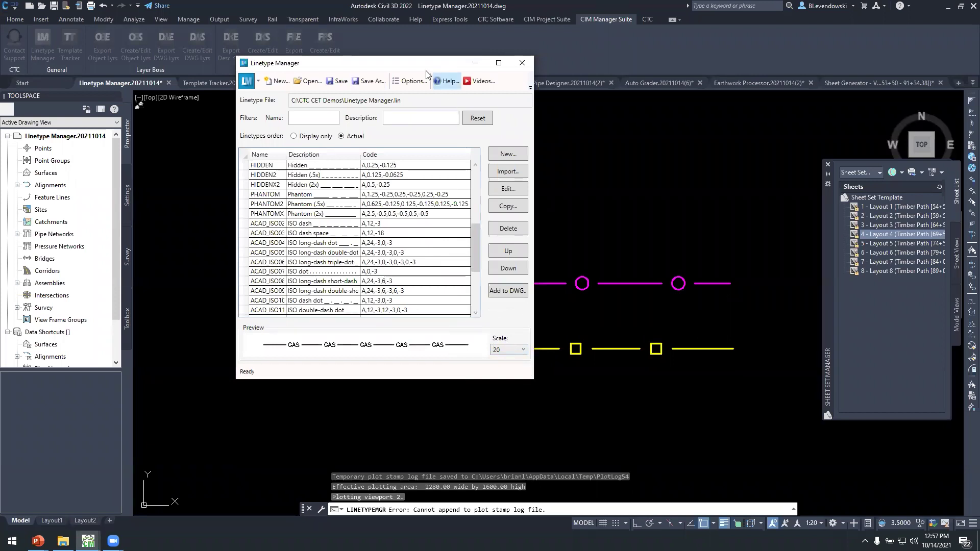
- Close the Linetype Manager and save the changes to Linetype Manager.lin
{"action": "left_click_drag", "start_coordinate": [413, 63], "coordinate": [389, 73]}
{"action": "left_click", "coordinate": [496, 72]}
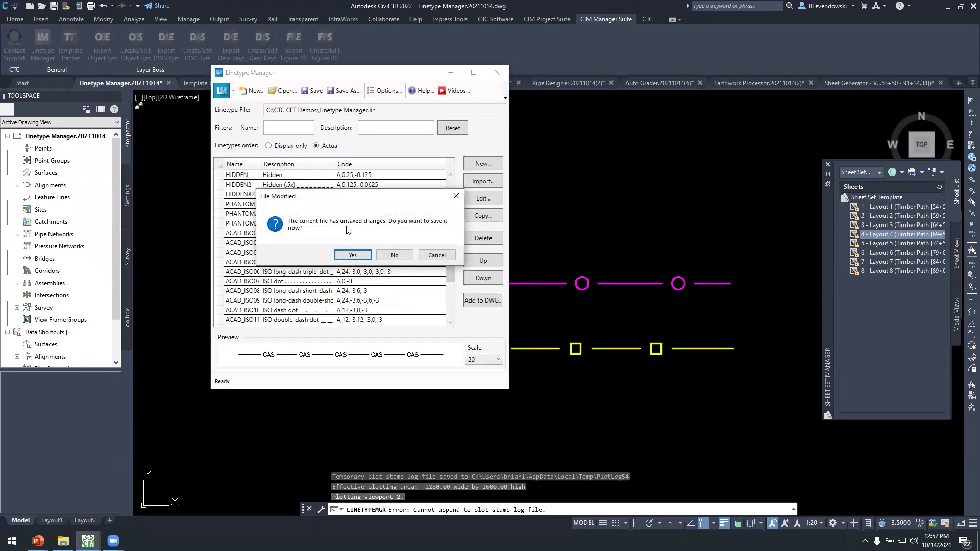
{"action": "left_click", "coordinate": [356, 256]}
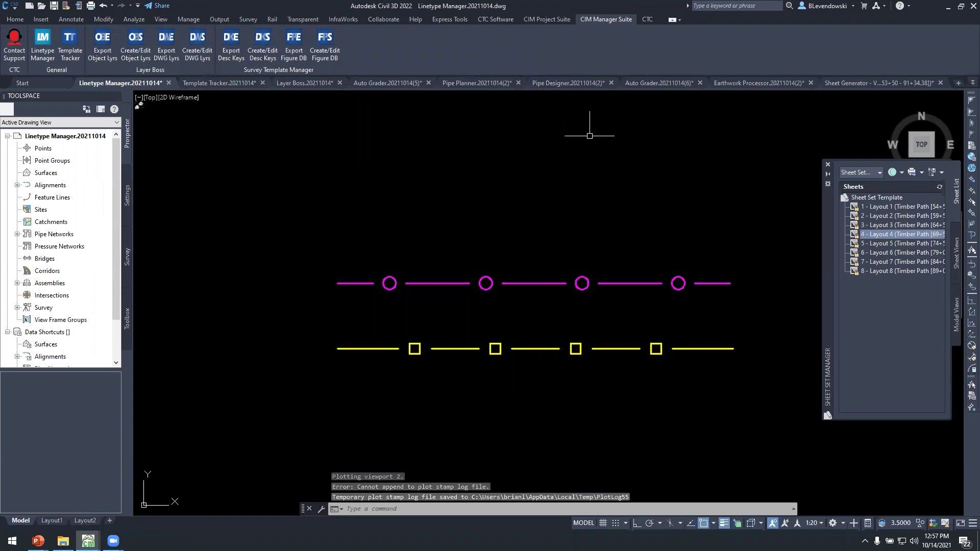
- Switch to the Template Tracker.20211014 drawing
{"action": "left_click", "coordinate": [970, 83]}
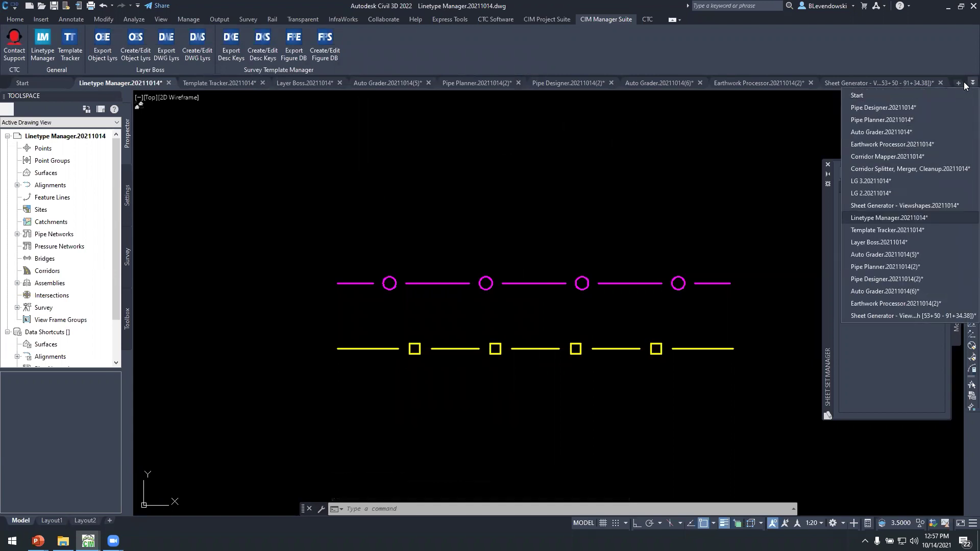
{"action": "key", "text": "ctrl"}
{"action": "mouse_move", "coordinate": [925, 146]}
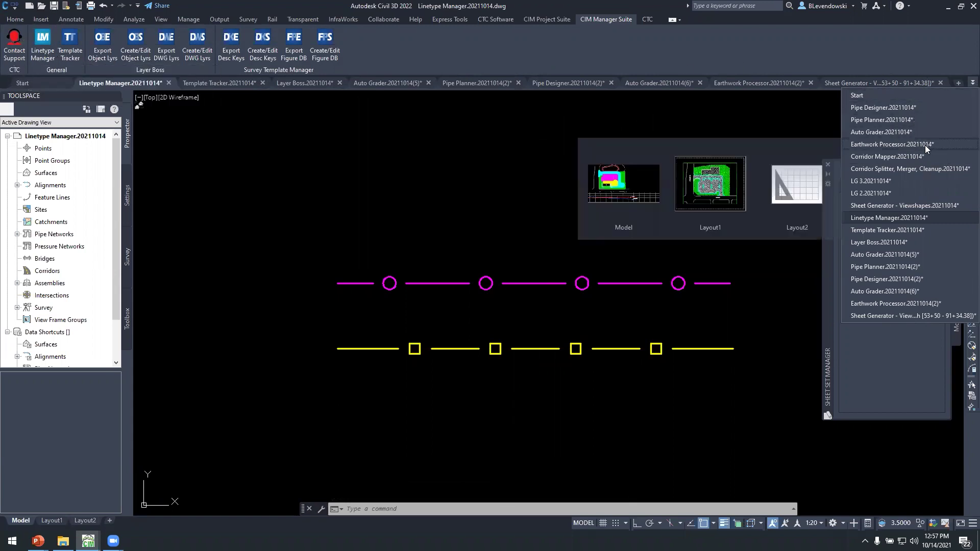
{"action": "left_click", "coordinate": [877, 230]}
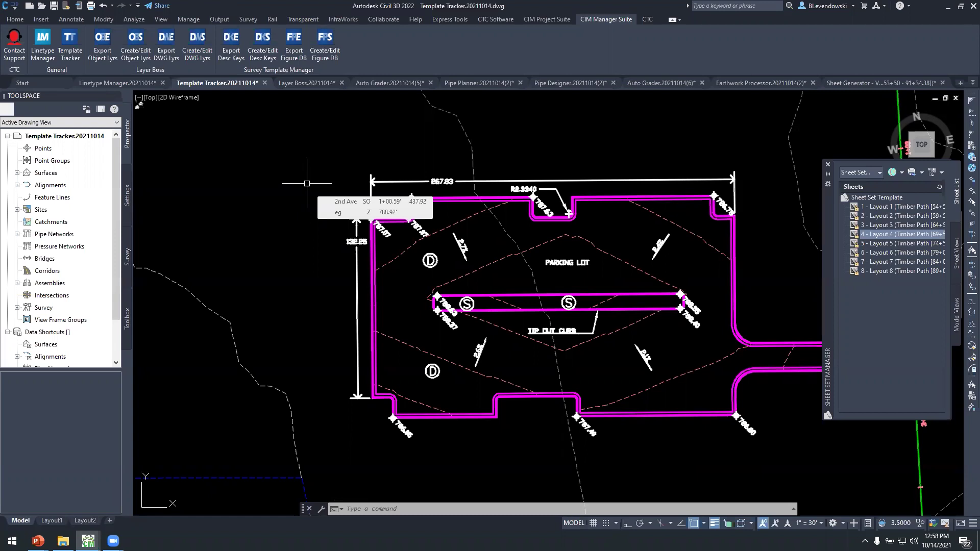
- Open the Layer Properties Manager and highlight the C-ANNO-VFRM layer
{"action": "type", "text": "la"}
{"action": "key", "text": "Return"}
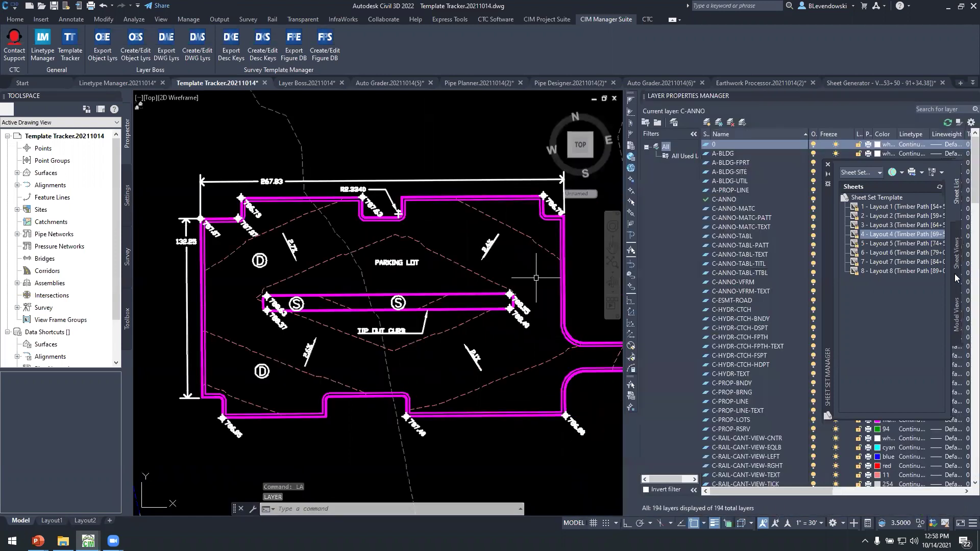
{"action": "left_click", "coordinate": [737, 283]}
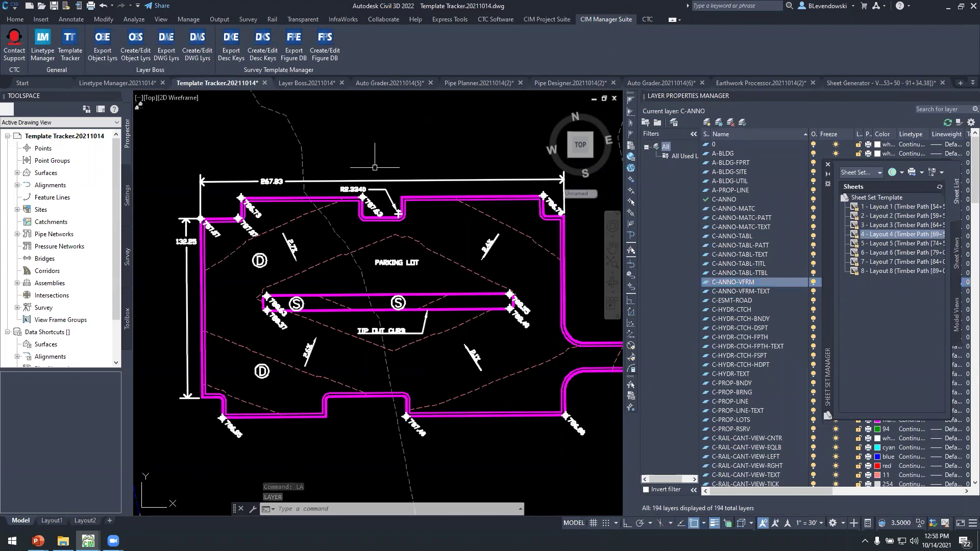
{"action": "key", "text": "Escape"}
{"action": "key", "text": "Escape"}
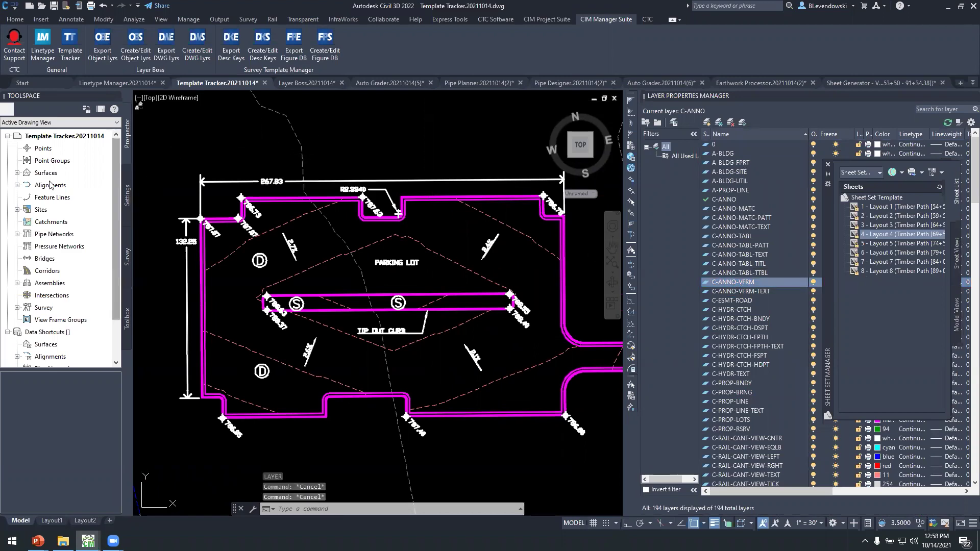
- Launch Template Tracker, list the style references of layer C-ANNO-TABL-PATT and enlarge the window to read them
{"action": "left_click", "coordinate": [70, 43]}
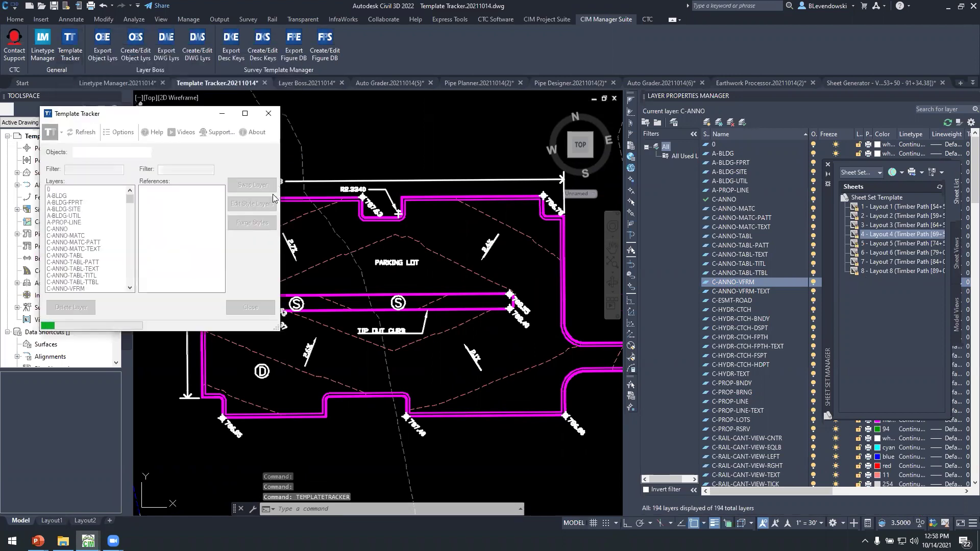
{"action": "left_click", "coordinate": [76, 236]}
{"action": "scroll", "coordinate": [93, 244], "scroll_direction": "down", "scroll_amount": 1}
{"action": "left_click", "coordinate": [91, 238]}
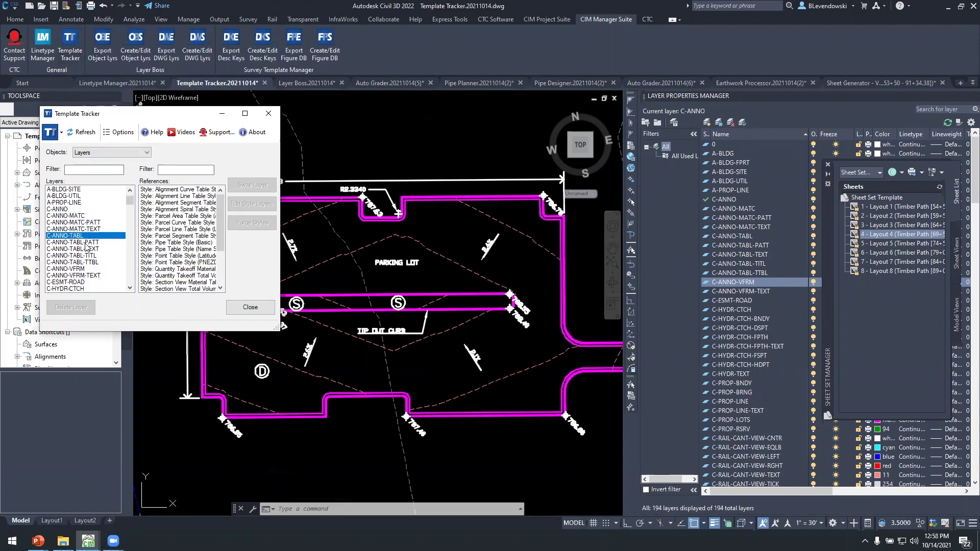
{"action": "left_click", "coordinate": [72, 242]}
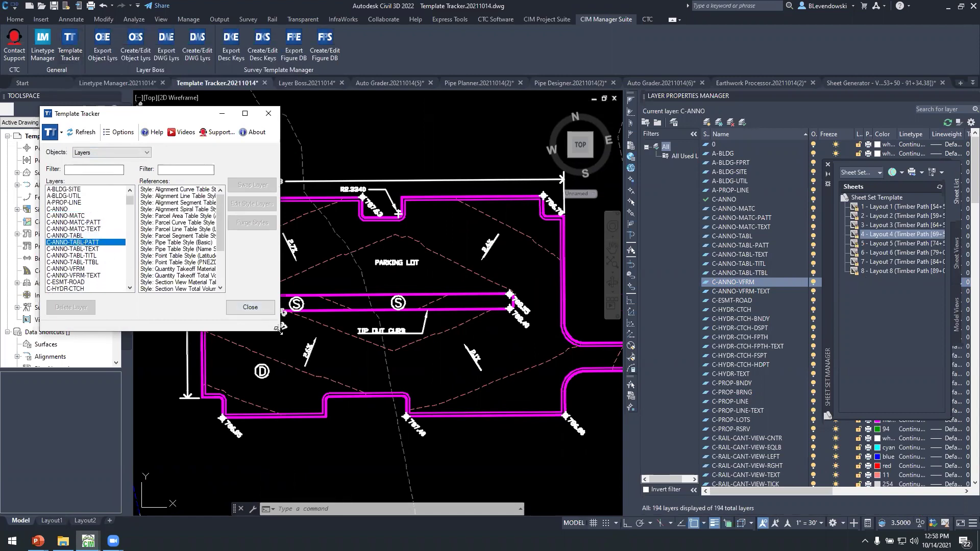
{"action": "left_click_drag", "start_coordinate": [276, 329], "coordinate": [420, 450]}
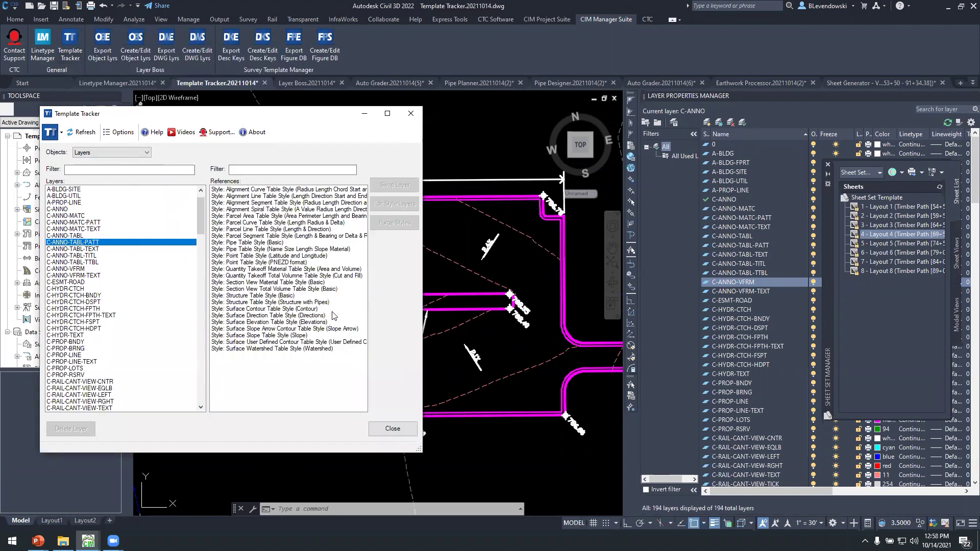
- Swap all style references of layer C-ANNO-TABL-PATT to layer C-ANNO-TABL and delete the C-ANNO-TABL-PATT layer
{"action": "left_click", "coordinate": [270, 192]}
{"action": "left_click", "coordinate": [255, 350], "text": "shift"}
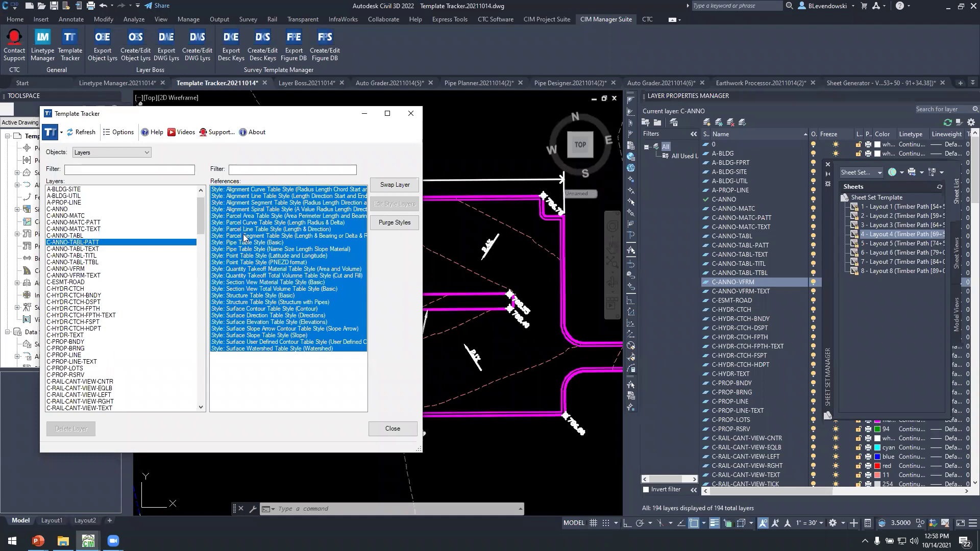
{"action": "left_click", "coordinate": [386, 186]}
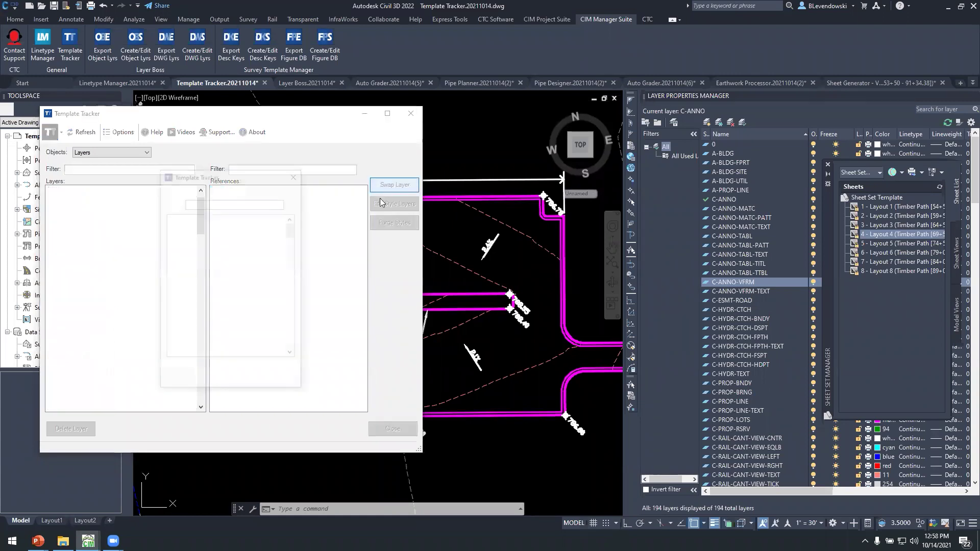
{"action": "left_click", "coordinate": [203, 283]}
{"action": "left_click", "coordinate": [219, 378]}
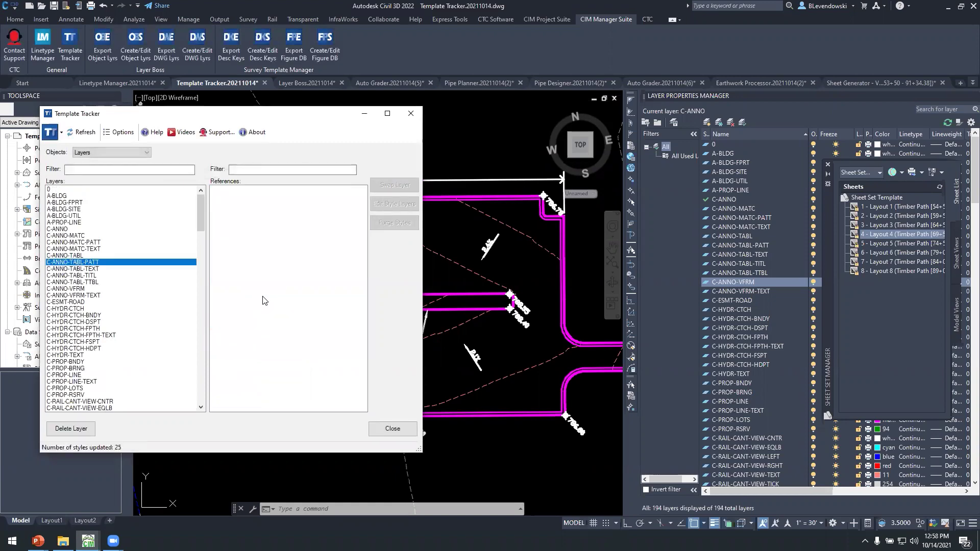
{"action": "left_click", "coordinate": [76, 429]}
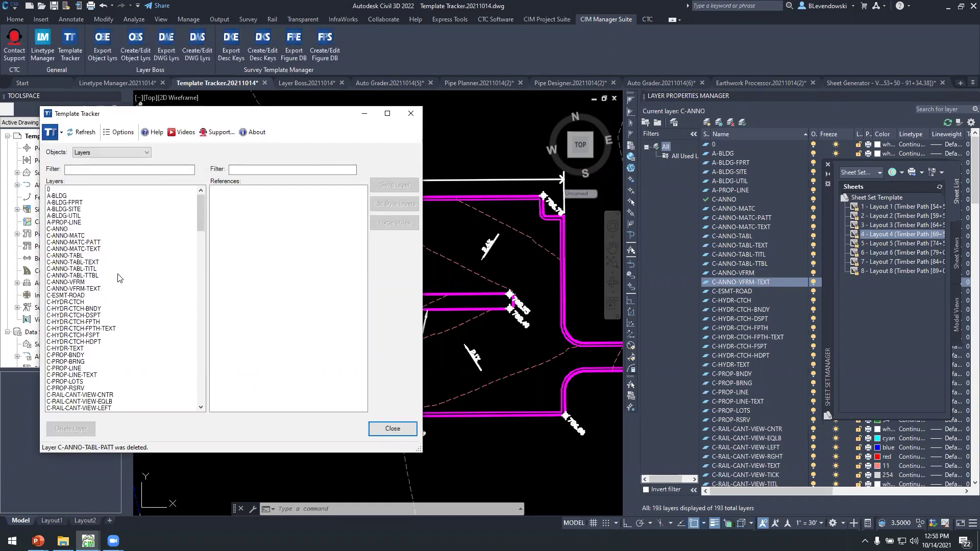
{"action": "left_click", "coordinate": [80, 256]}
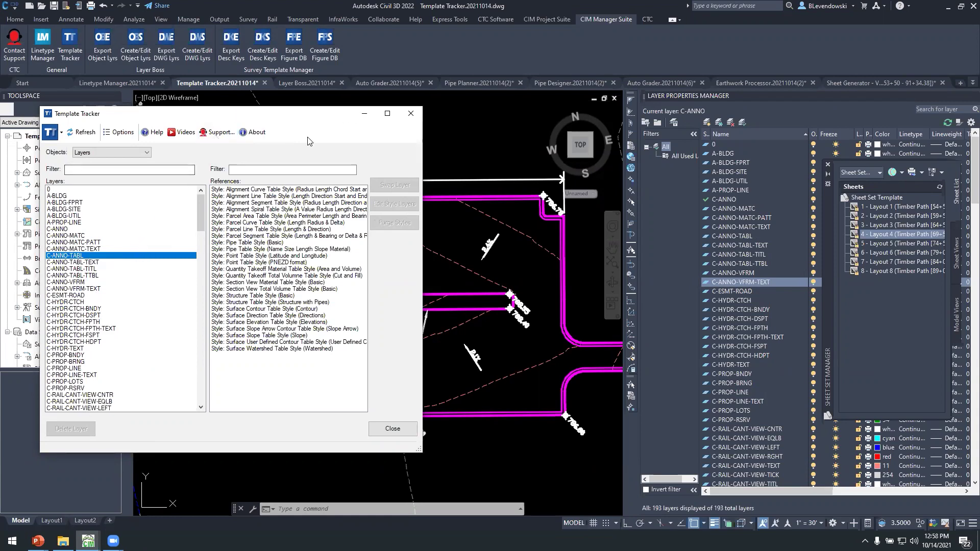
- Set Template Tracker to track text styles and list the references of text style SHR
{"action": "left_click", "coordinate": [253, 155]}
{"action": "left_click", "coordinate": [218, 169]}
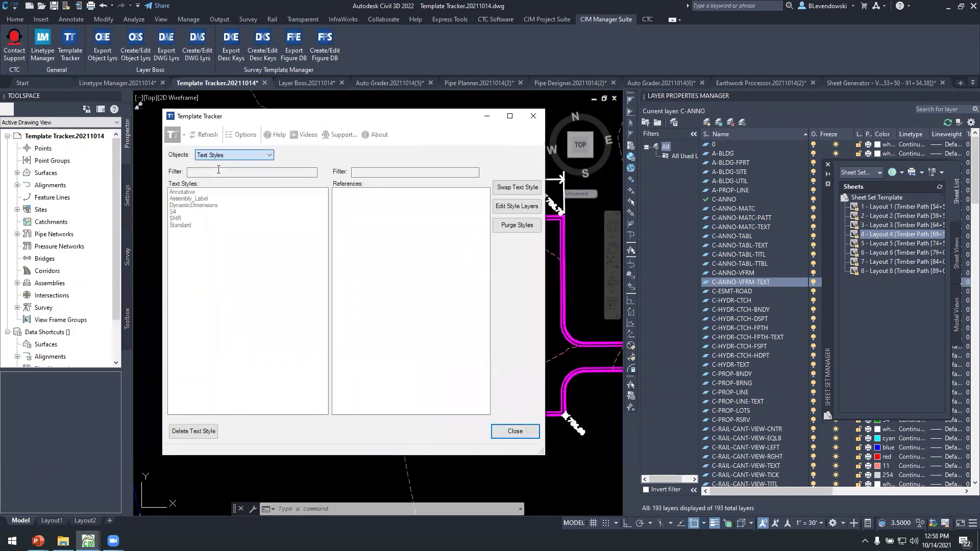
{"action": "left_click", "coordinate": [179, 219]}
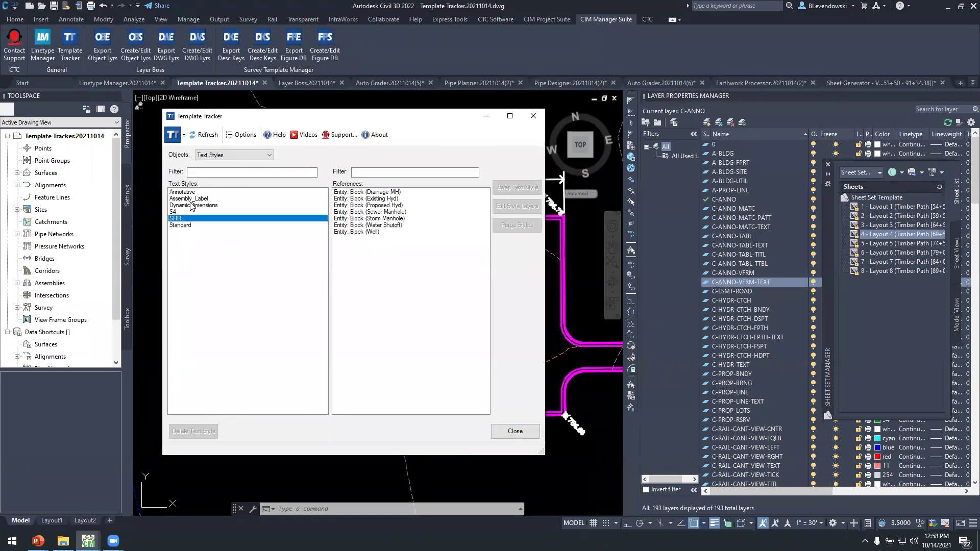
{"action": "left_click", "coordinate": [197, 205]}
{"action": "left_click", "coordinate": [181, 218]}
- Swap all block references of text style SHR to Standard, then delete the SHR text style and close Template Tracker
{"action": "left_click", "coordinate": [362, 194]}
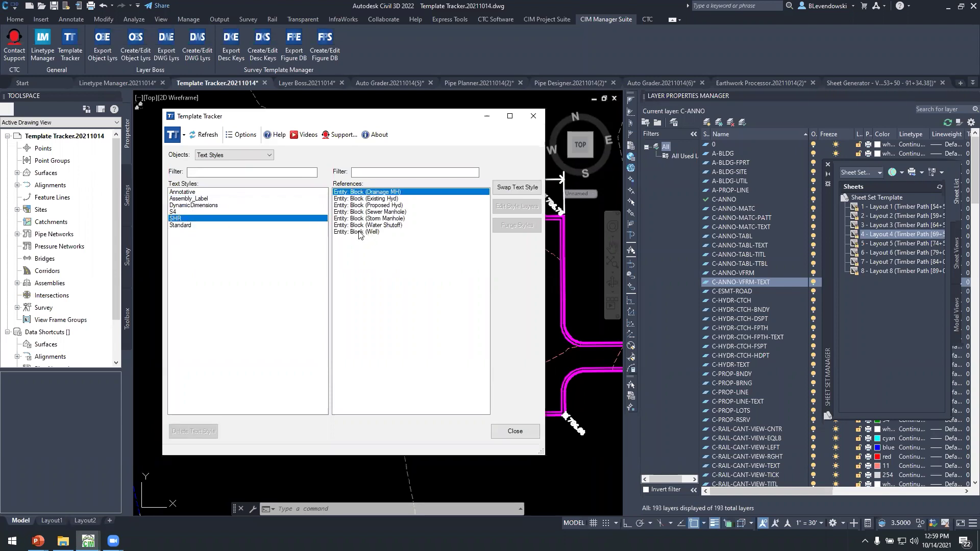
{"action": "left_click", "coordinate": [364, 233], "text": "shift"}
{"action": "left_click", "coordinate": [517, 187]}
{"action": "left_click", "coordinate": [306, 253]}
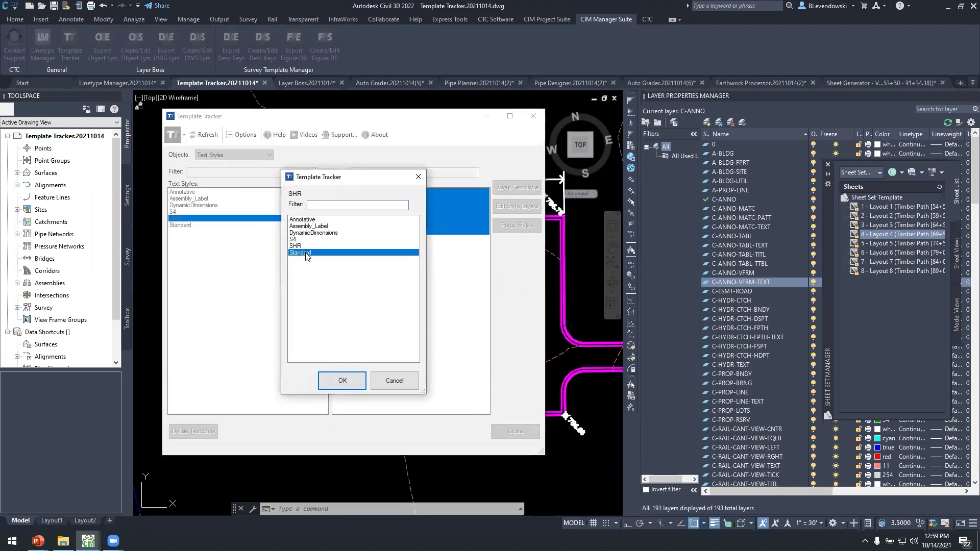
{"action": "left_click", "coordinate": [342, 381]}
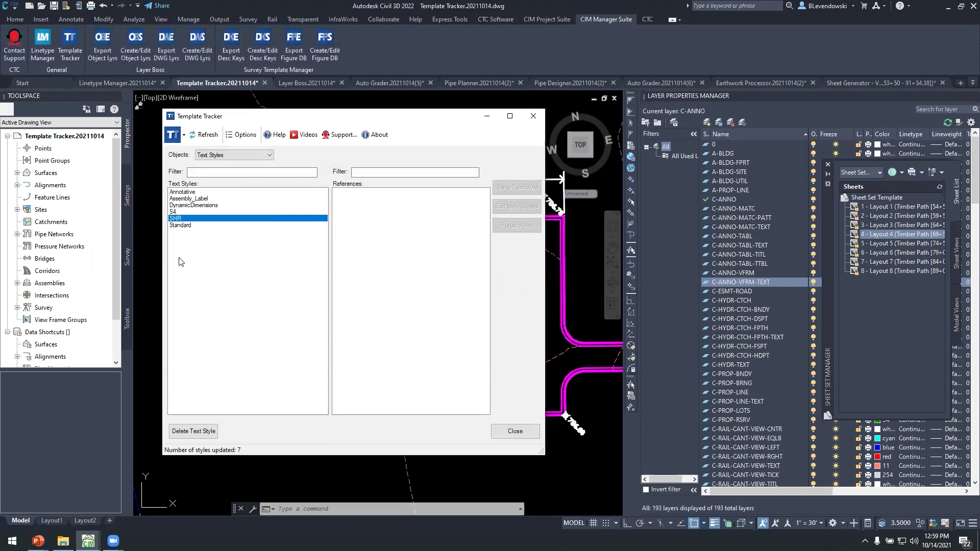
{"action": "left_click", "coordinate": [196, 431]}
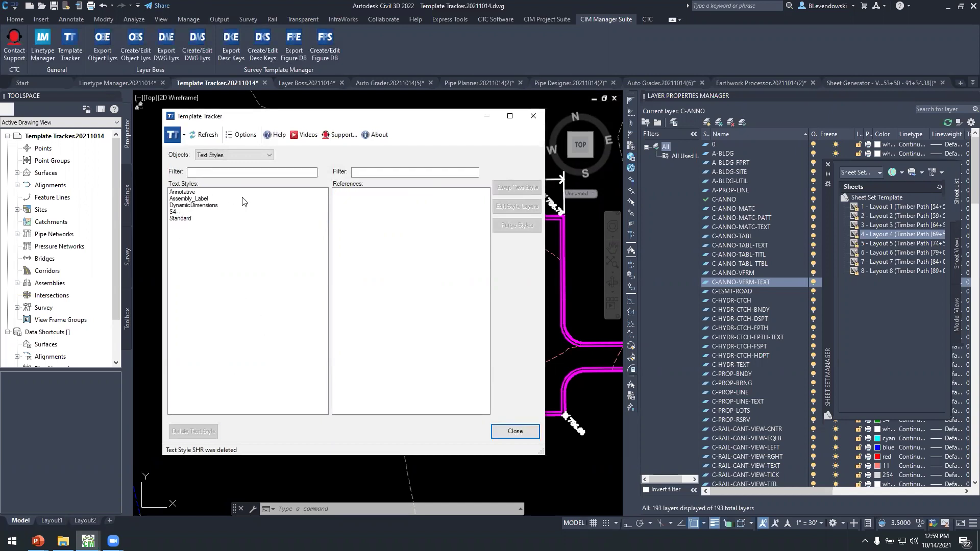
{"action": "left_click", "coordinate": [515, 431]}
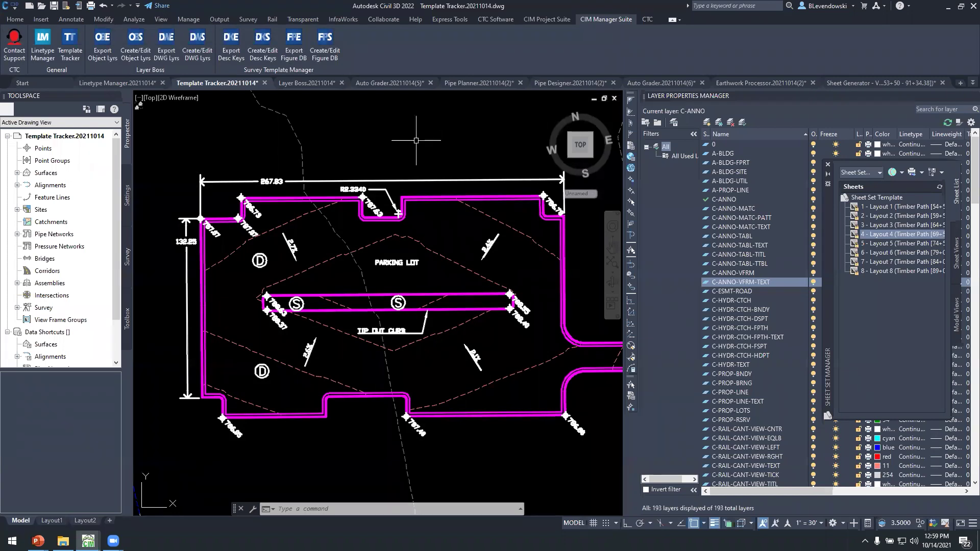
- Export the current drawing's layers with Layer Boss, including linetypes from .lin files, to Layers Properties Manager.xlsx in the CTC CET Demos folder
{"action": "left_click", "coordinate": [63, 541]}
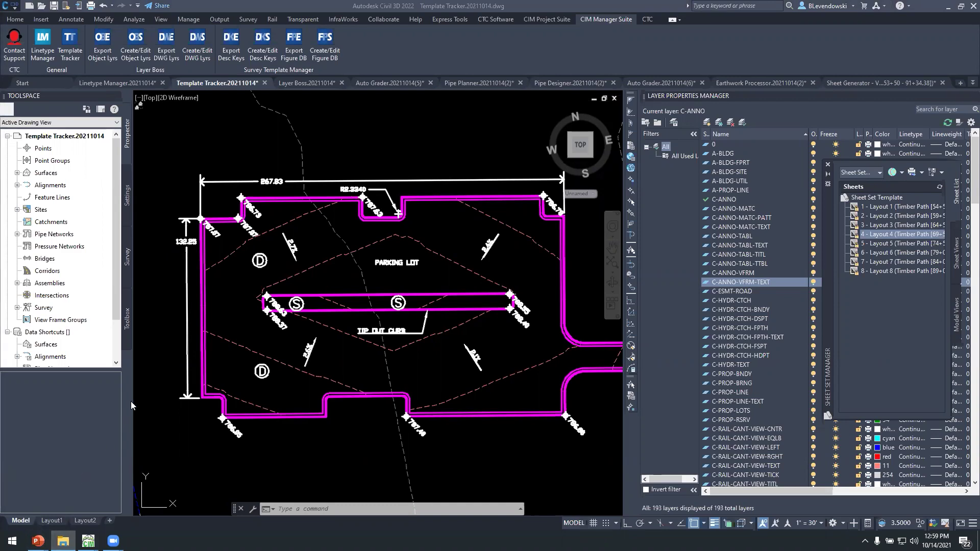
{"action": "left_click", "coordinate": [215, 183]}
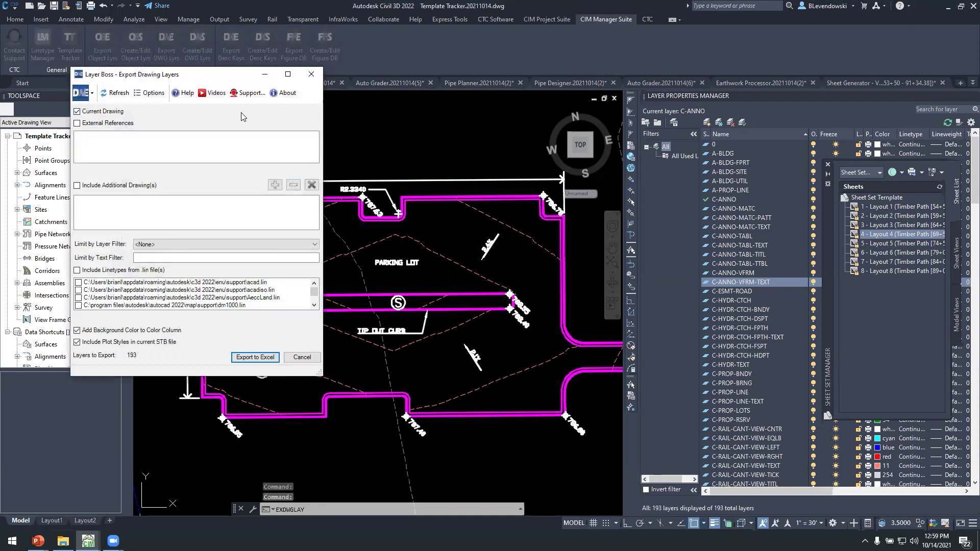
{"action": "left_click_drag", "start_coordinate": [215, 79], "coordinate": [269, 66]}
{"action": "left_click", "coordinate": [177, 257]}
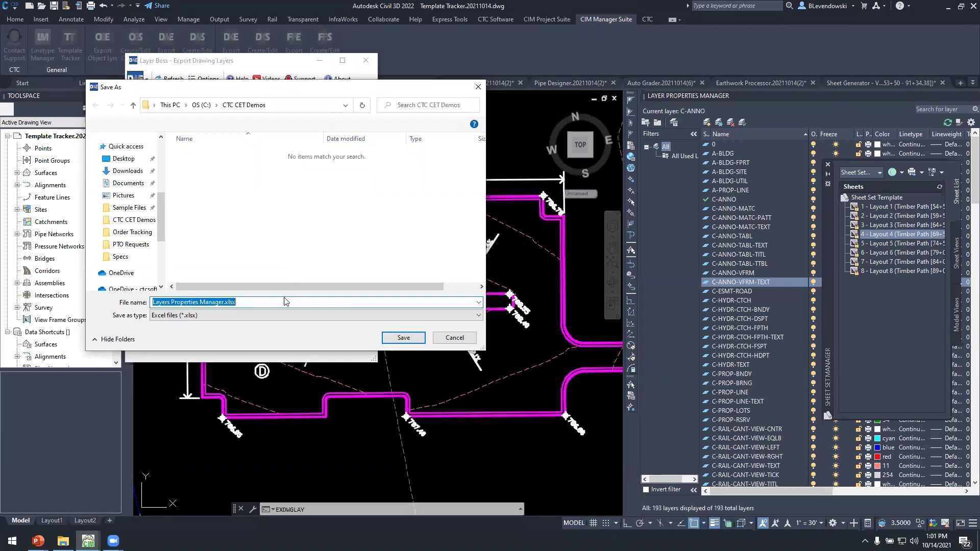
{"action": "left_click", "coordinate": [258, 303]}
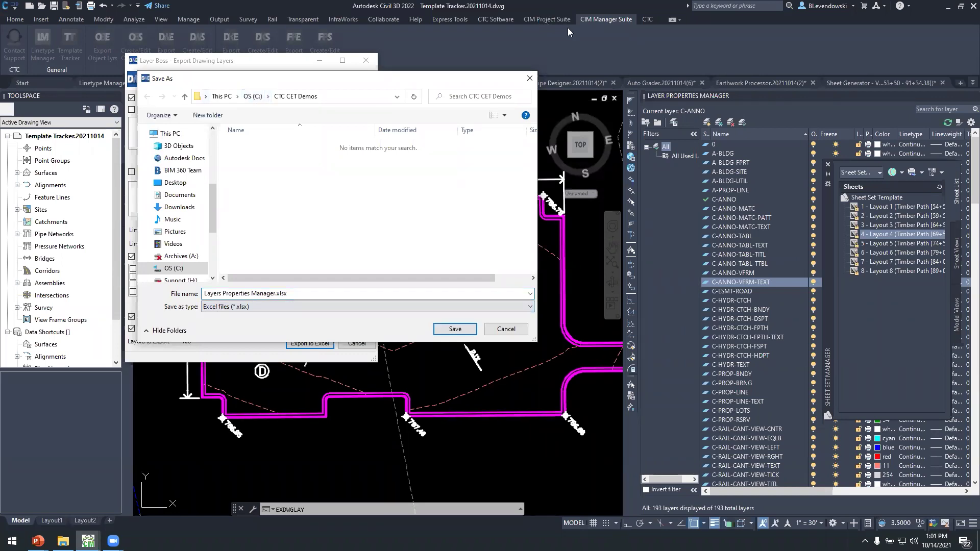
{"action": "left_click", "coordinate": [451, 330]}
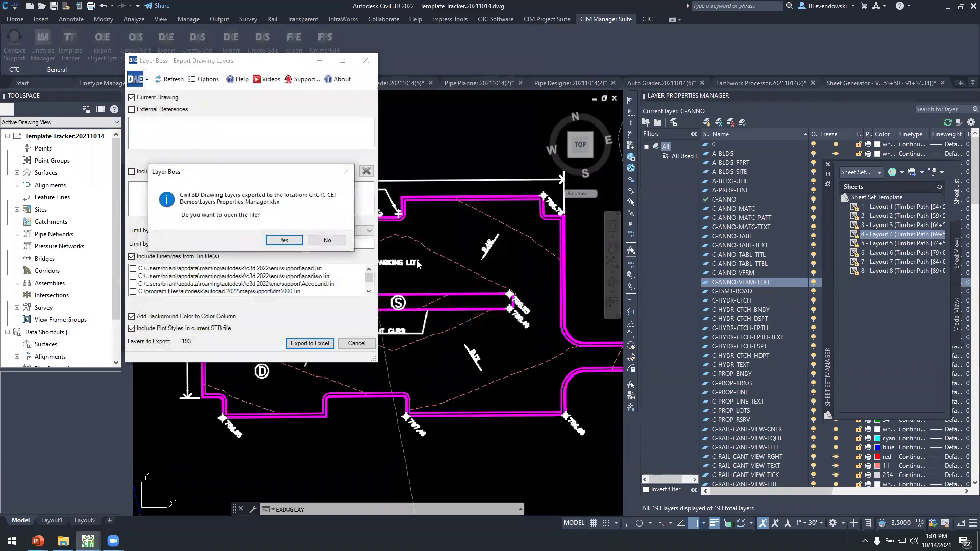
- Open the exported Layers Properties Manager.xlsx workbook in Excel and maximize it
{"action": "left_click", "coordinate": [284, 240]}
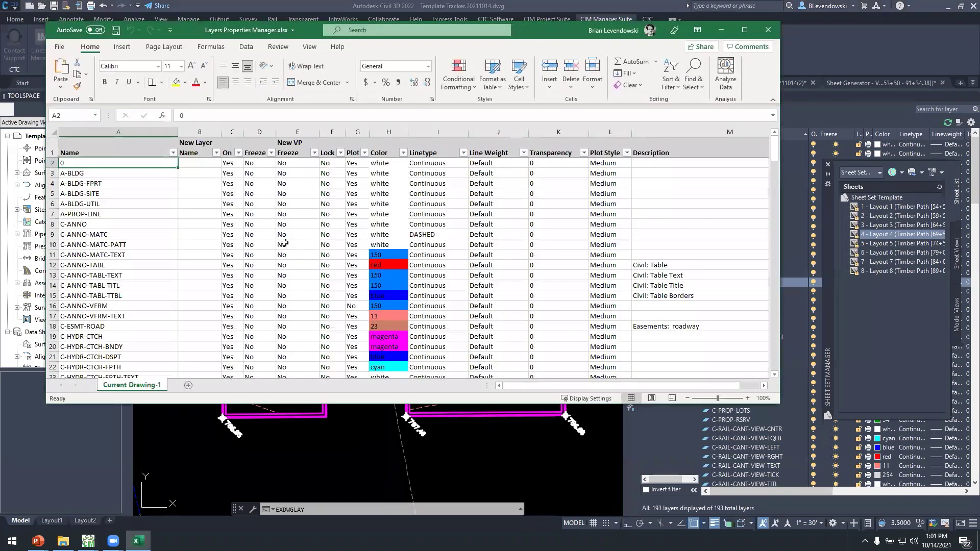
{"action": "double_click", "coordinate": [554, 31]}
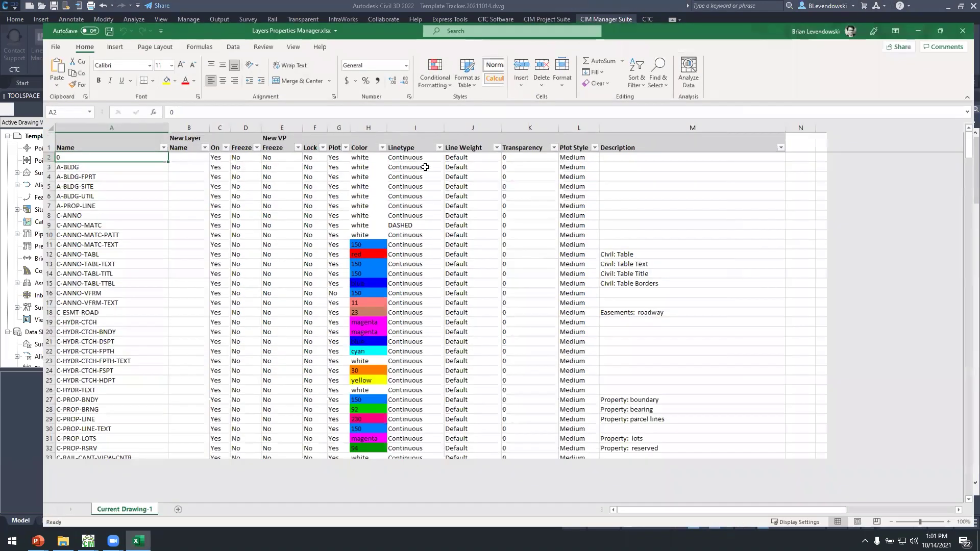
{"action": "left_click", "coordinate": [64, 192]}
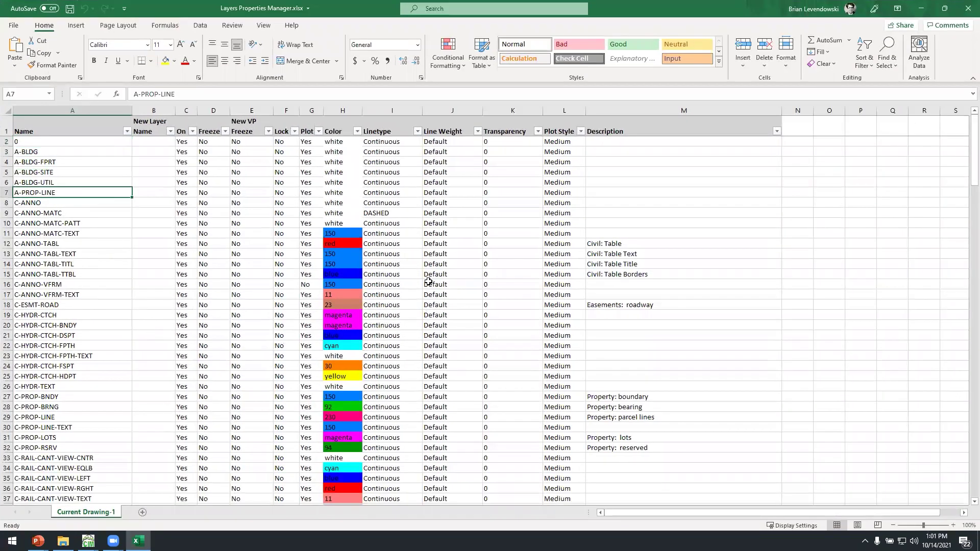
- Fill the DASHED linetype down from C-ANNO-MATC through C-HYDR-CTCH-HDPT and set the C-ANNO-TABL plot style to SCREEN - Medium
{"action": "left_click", "coordinate": [412, 214]}
{"action": "left_click_drag", "start_coordinate": [420, 216], "coordinate": [417, 378]}
{"action": "left_click", "coordinate": [559, 243]}
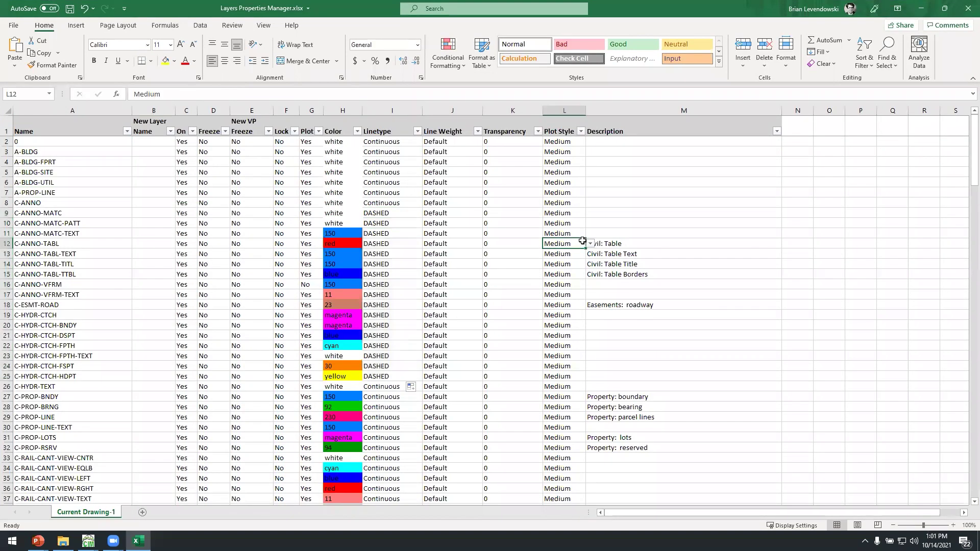
{"action": "left_click", "coordinate": [590, 243]}
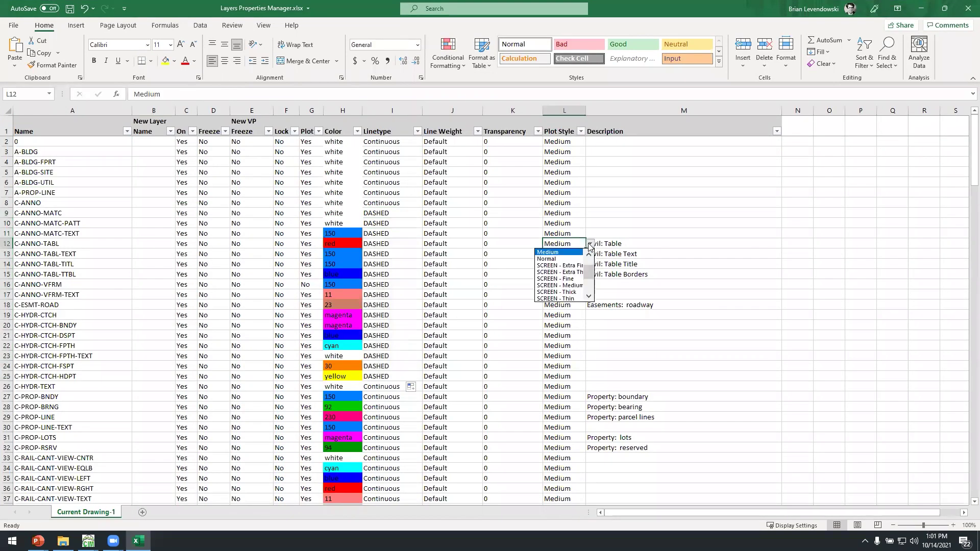
{"action": "left_click", "coordinate": [560, 285]}
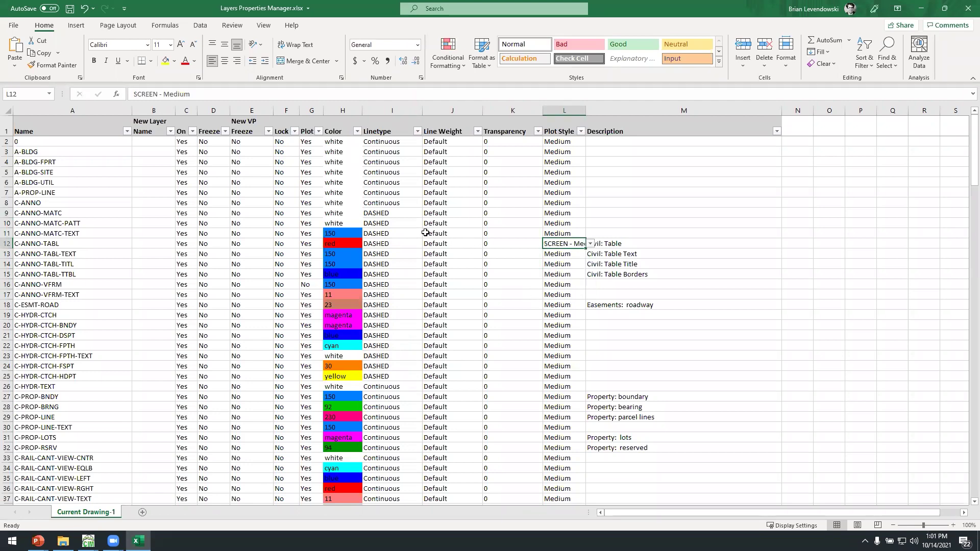
- Set the linetype of layer C-ANNO to PHANTOM
{"action": "left_click", "coordinate": [402, 201]}
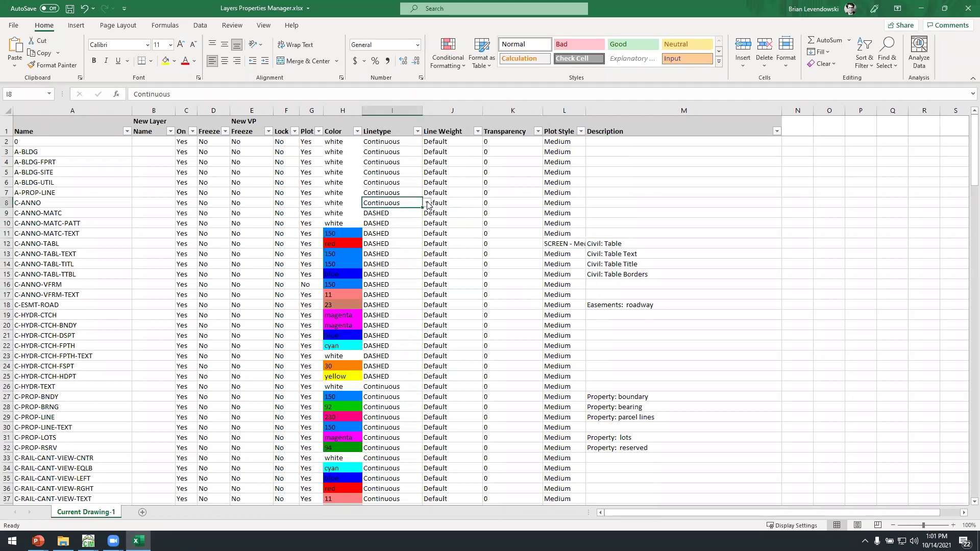
{"action": "left_click", "coordinate": [427, 202]}
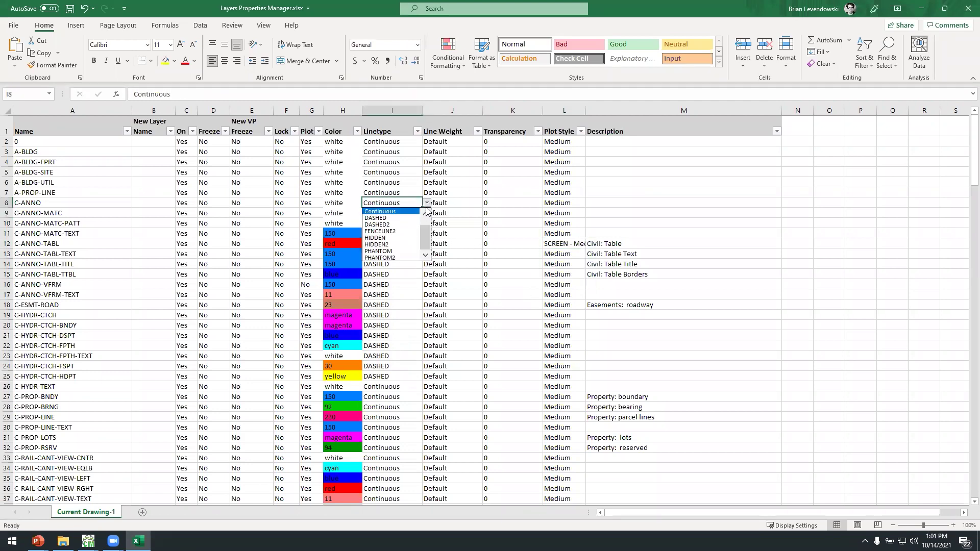
{"action": "left_click", "coordinate": [393, 251]}
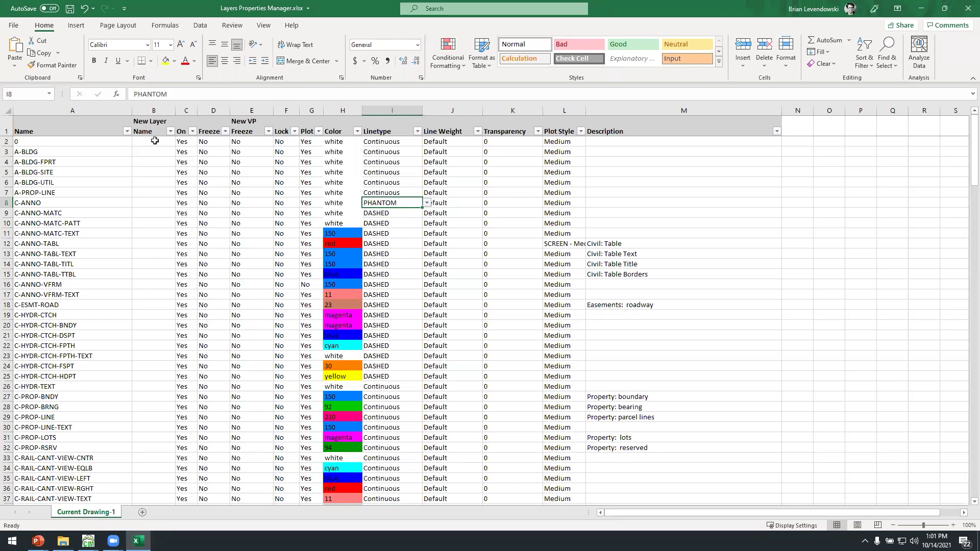
- Widen the New Layer Name column and copy the layer names V-BLDG-OTLN through V-SURV-NTWK into their matching rows there
{"action": "left_click_drag", "start_coordinate": [175, 110], "coordinate": [225, 113]}
{"action": "scroll", "coordinate": [112, 362], "scroll_direction": "down", "scroll_amount": 12}
{"action": "scroll", "coordinate": [112, 363], "scroll_direction": "down", "scroll_amount": 17}
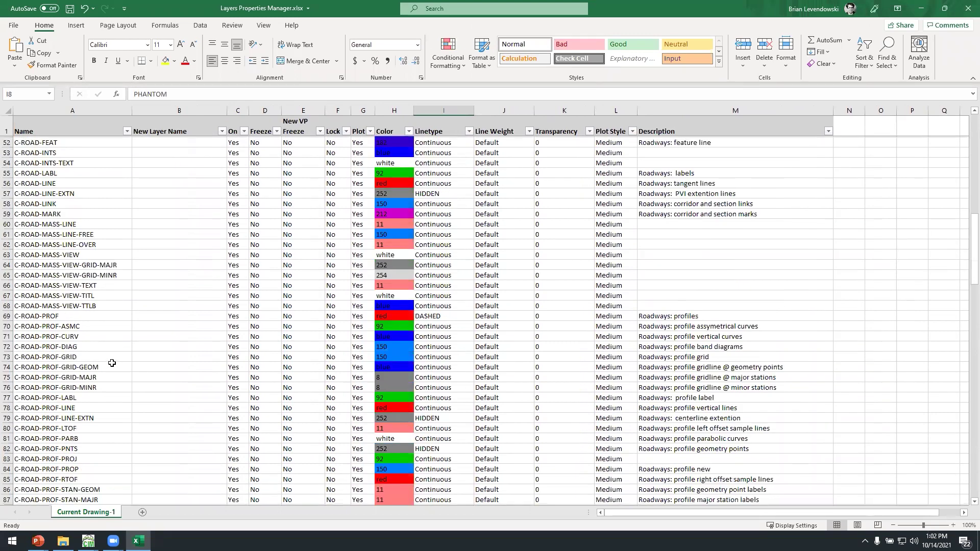
{"action": "scroll", "coordinate": [108, 368], "scroll_direction": "down", "scroll_amount": 15}
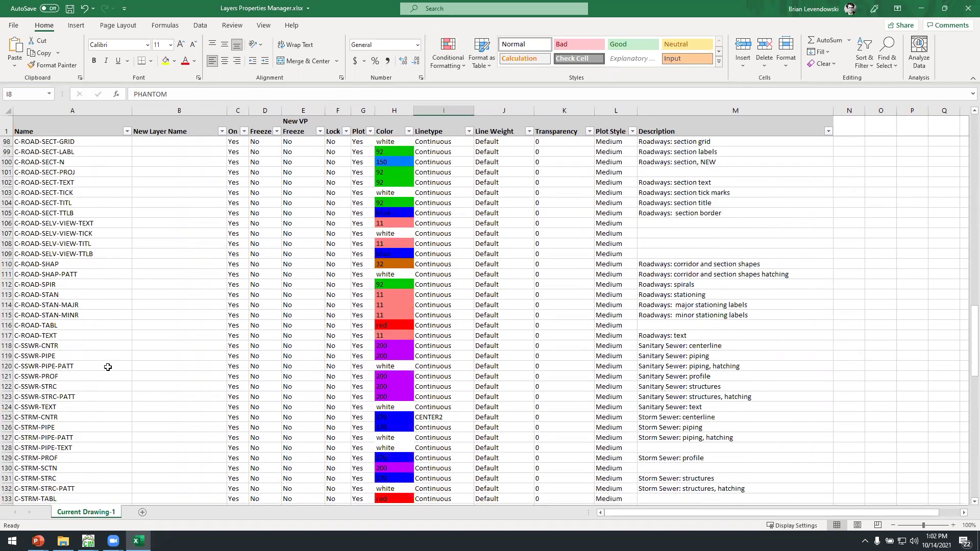
{"action": "scroll", "coordinate": [109, 366], "scroll_direction": "down", "scroll_amount": 11}
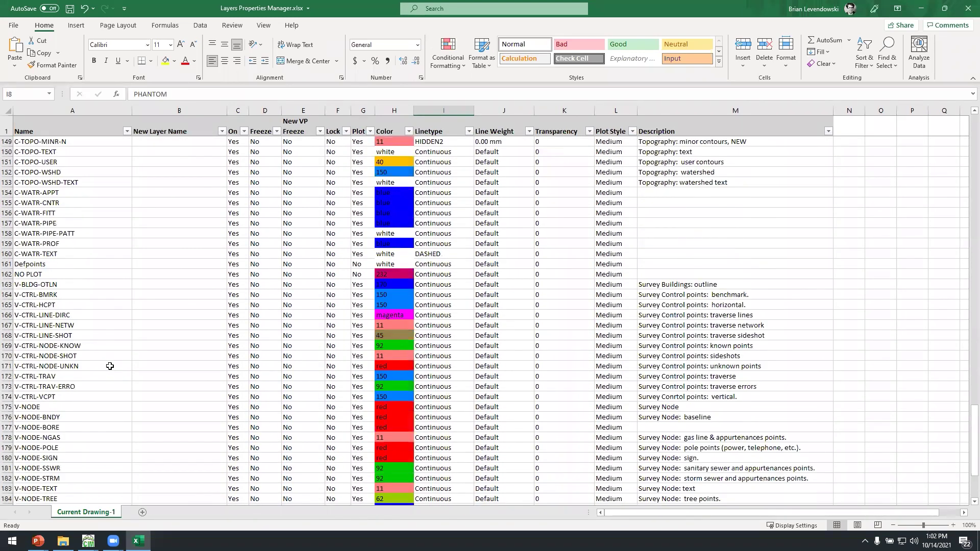
{"action": "scroll", "coordinate": [93, 373], "scroll_direction": "up", "scroll_amount": 1}
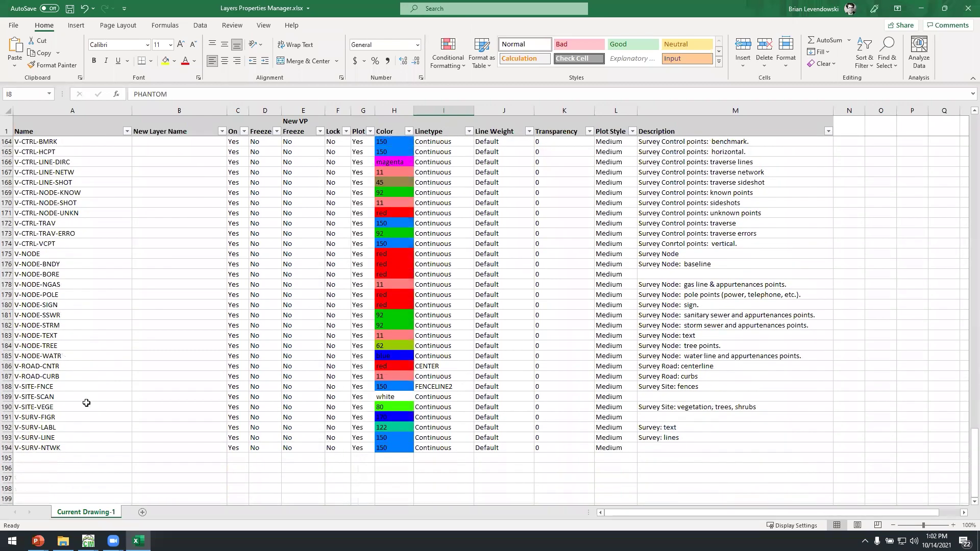
{"action": "left_click_drag", "start_coordinate": [72, 449], "coordinate": [91, 180]}
{"action": "key", "text": "ctrl+c"}
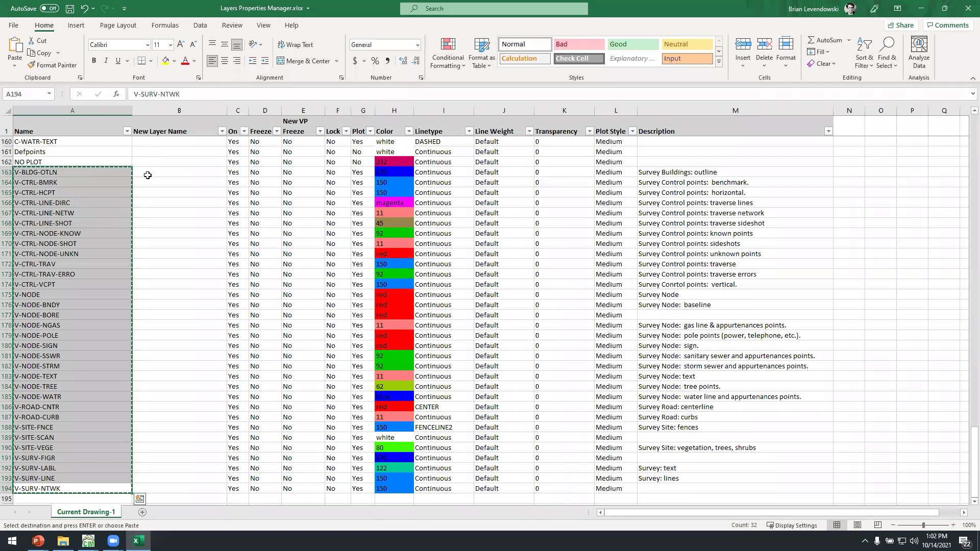
{"action": "left_click", "coordinate": [151, 173]}
{"action": "key", "text": "ctrl+v"}
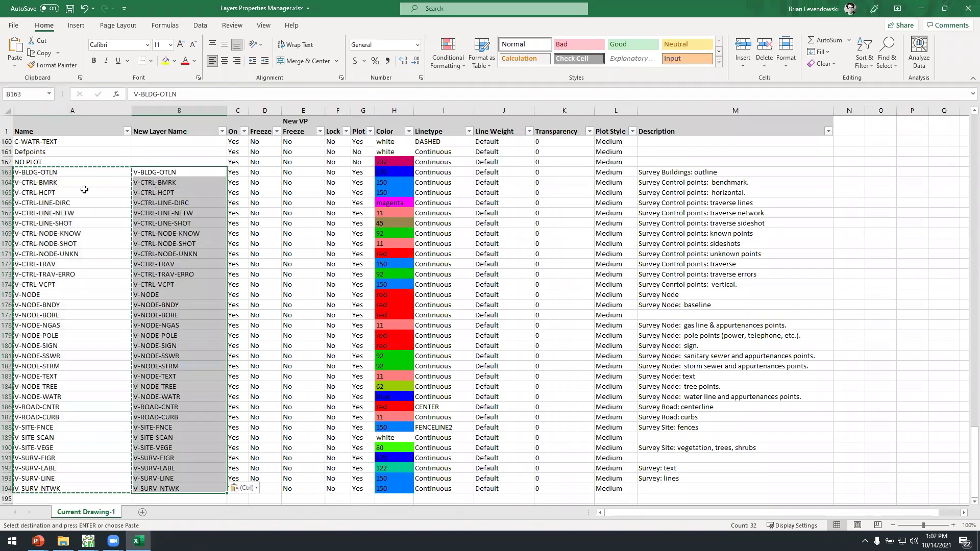
- Replace every "V-" with "EX-" in the New Layer Name column
{"action": "left_click", "coordinate": [187, 109]}
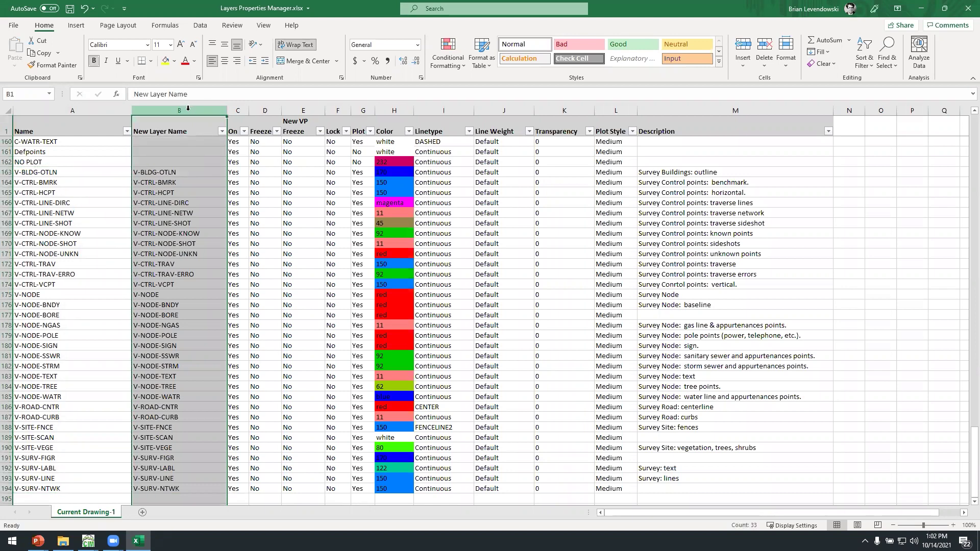
{"action": "left_click", "coordinate": [886, 61]}
{"action": "left_click", "coordinate": [899, 91]}
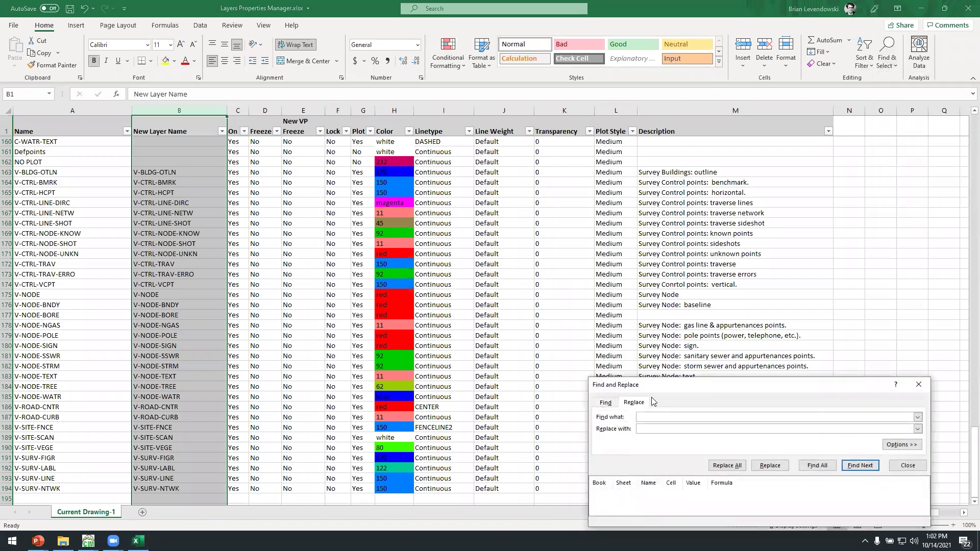
{"action": "left_click_drag", "start_coordinate": [673, 385], "coordinate": [446, 210]}
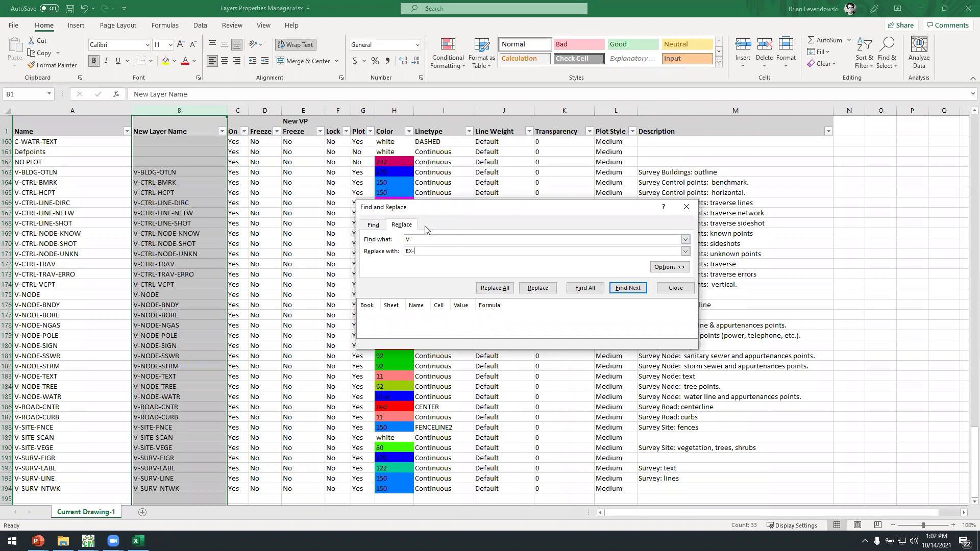
{"action": "left_click", "coordinate": [495, 288]}
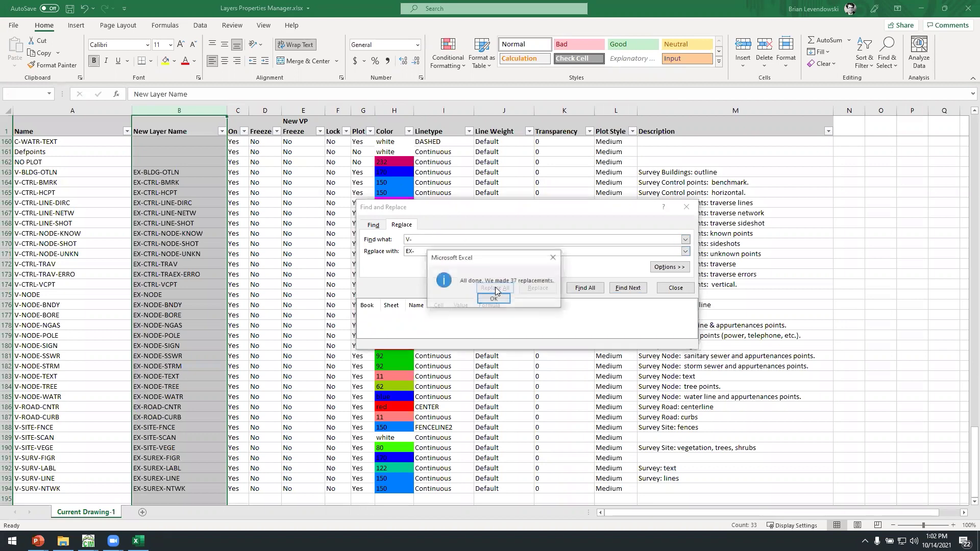
{"action": "left_click", "coordinate": [494, 298]}
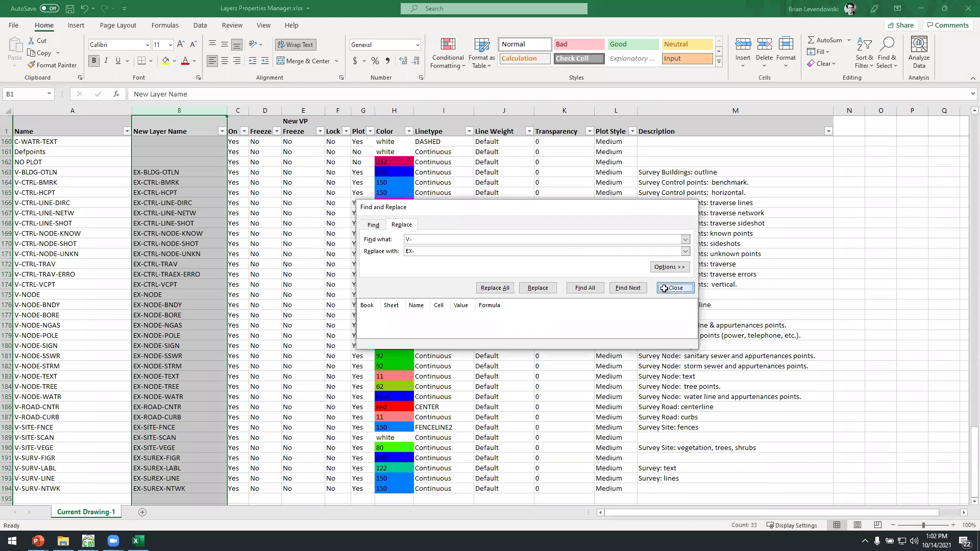
{"action": "left_click", "coordinate": [675, 287]}
{"action": "left_click", "coordinate": [174, 172]}
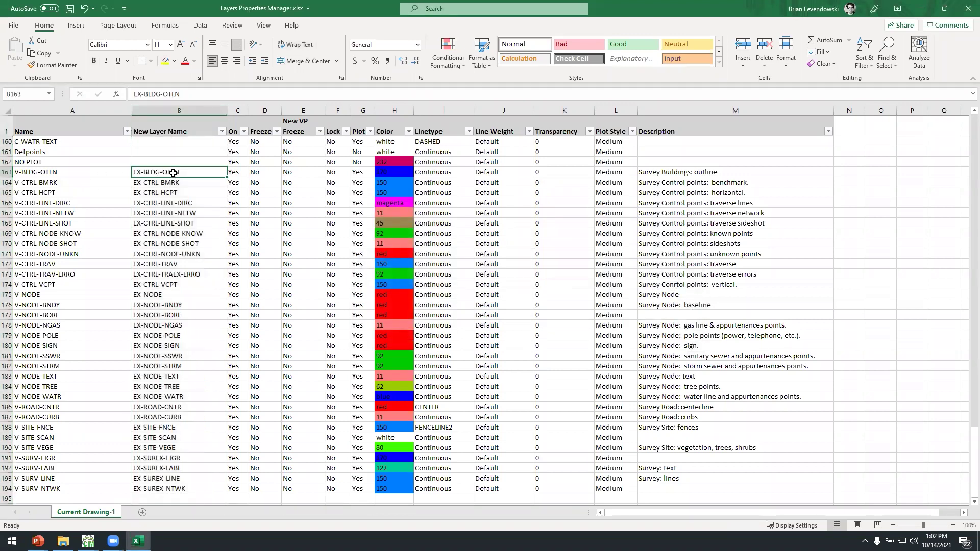
{"action": "left_click", "coordinate": [59, 171]}
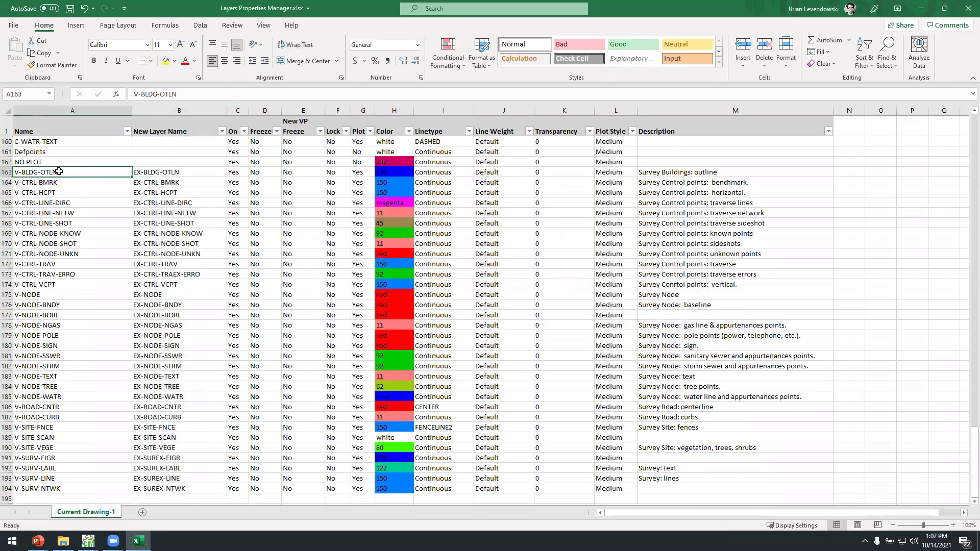
- Save the layer workbook and return to Civil 3D, dismissing the open Export Drawing Layers dialog
{"action": "left_click", "coordinate": [70, 8]}
{"action": "key", "text": "alt+Tab"}
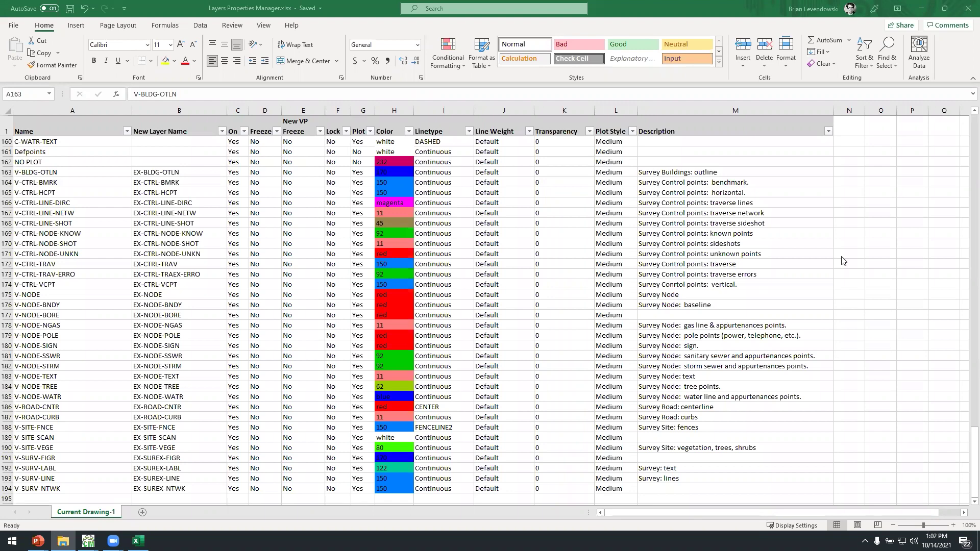
{"action": "left_click", "coordinate": [106, 7]}
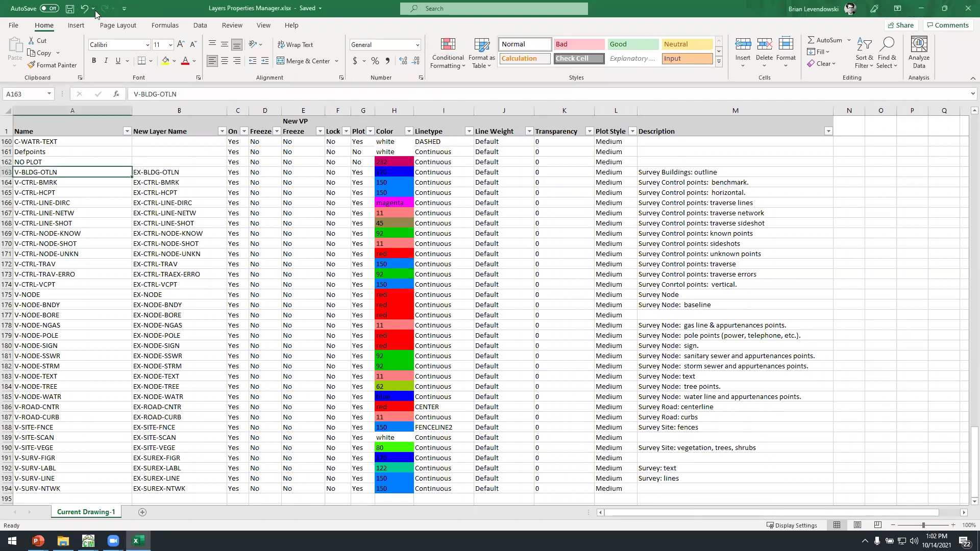
{"action": "left_click", "coordinate": [920, 9]}
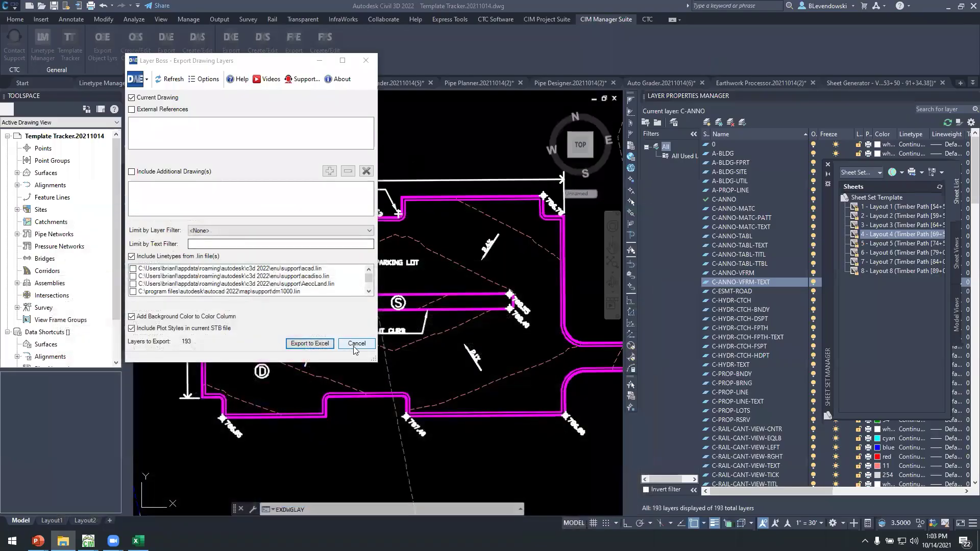
{"action": "left_click", "coordinate": [355, 343]}
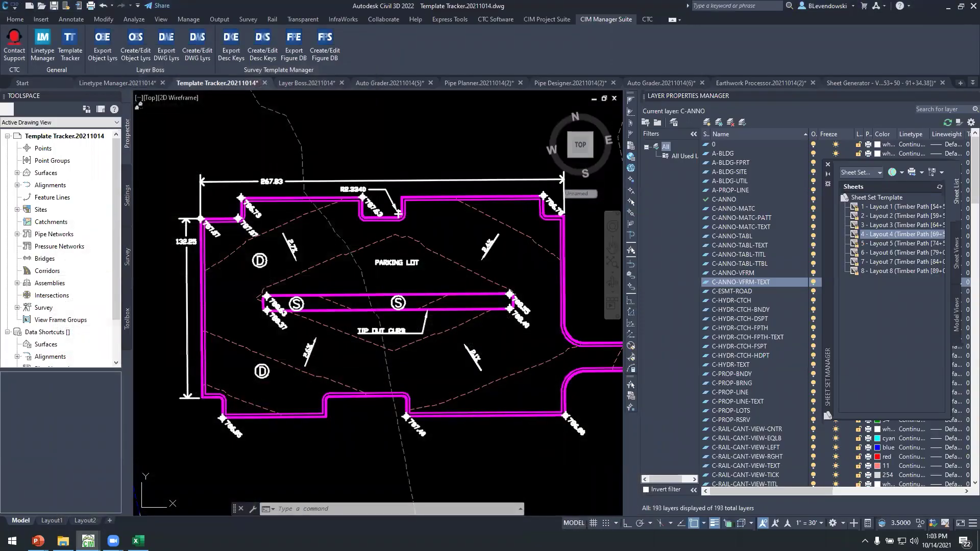
- Sync the current drawing's layers from C:\CTC CET Demos\Layers Properties Manager.xlsx with Layer Boss, using the Sync to Drawing Layers option
{"action": "left_click", "coordinate": [198, 49]}
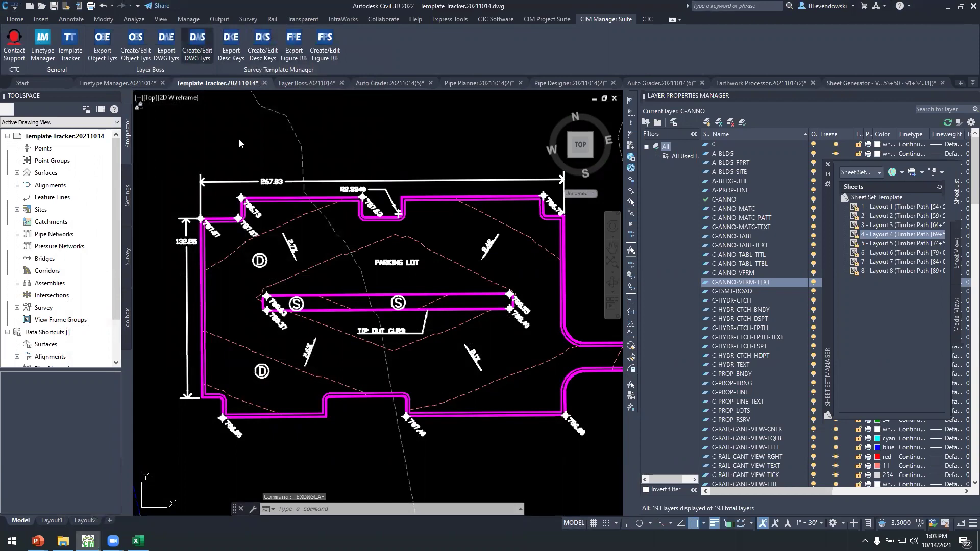
{"action": "key", "text": "ctrl+v"}
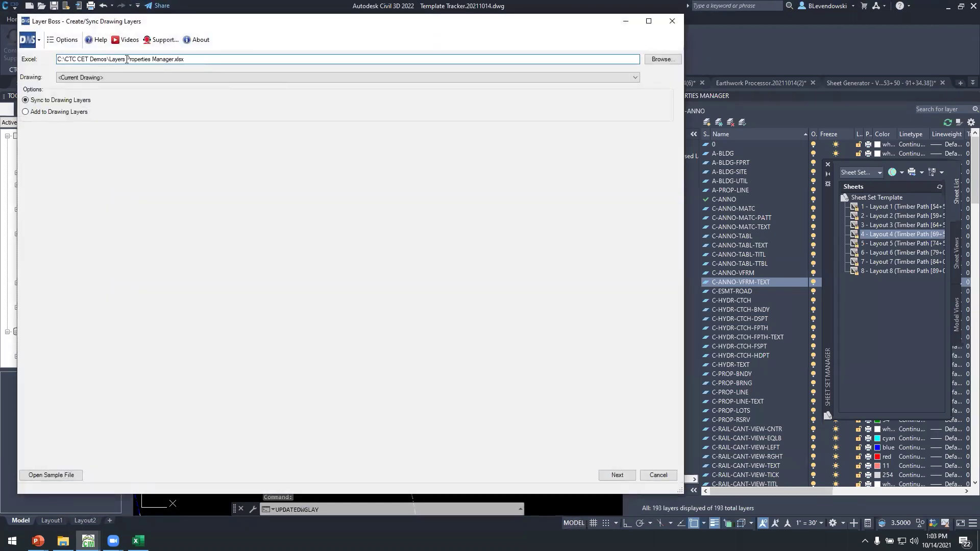
{"action": "left_click_drag", "start_coordinate": [197, 60], "coordinate": [121, 58]}
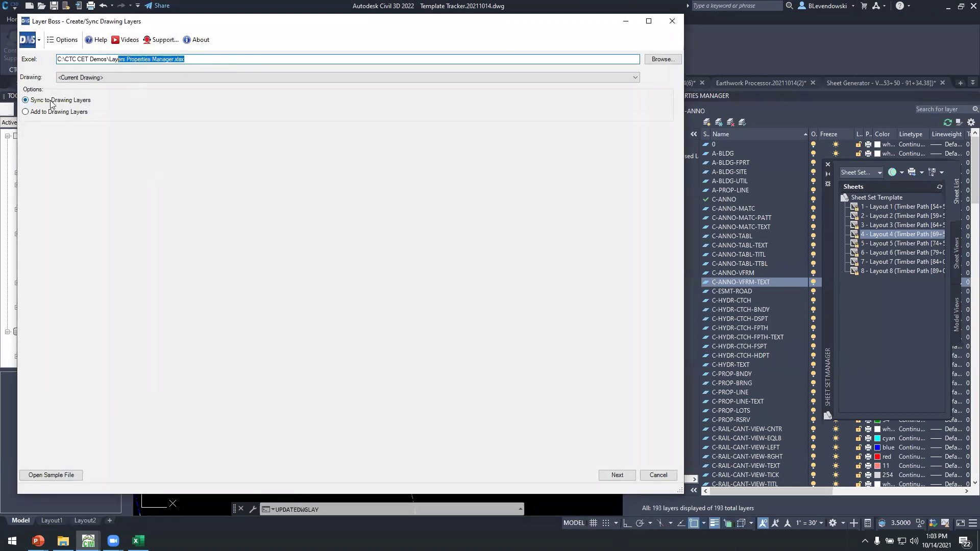
{"action": "left_click", "coordinate": [616, 475]}
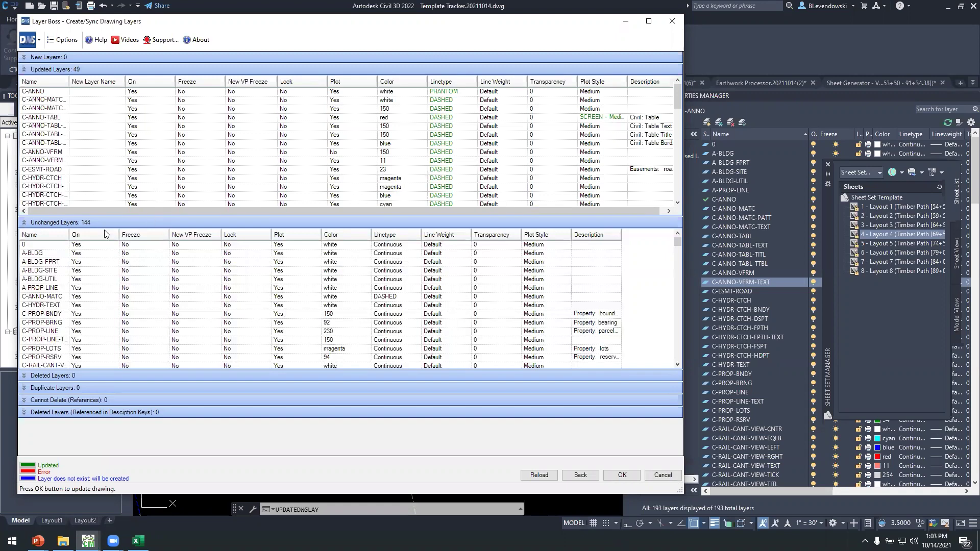
{"action": "scroll", "coordinate": [53, 158], "scroll_direction": "down", "scroll_amount": 12}
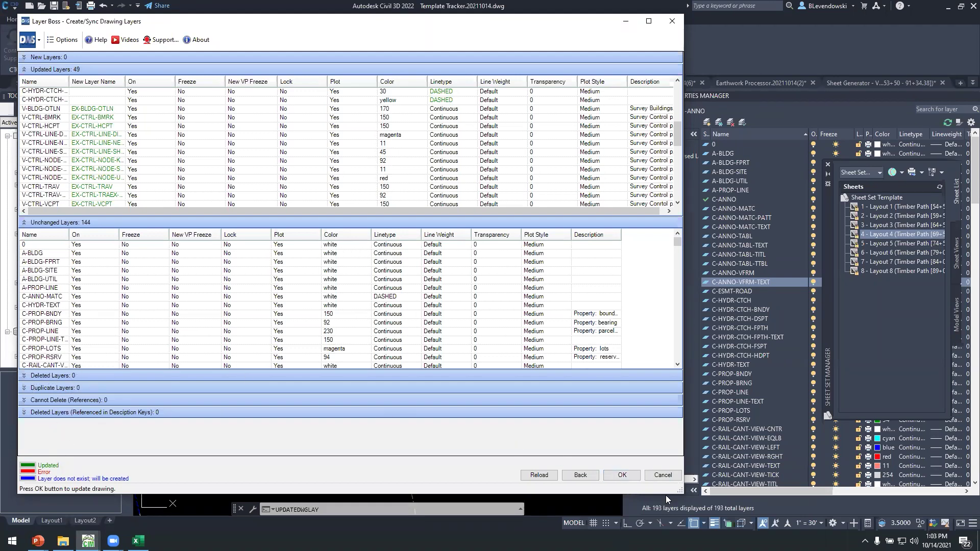
{"action": "left_click", "coordinate": [622, 475]}
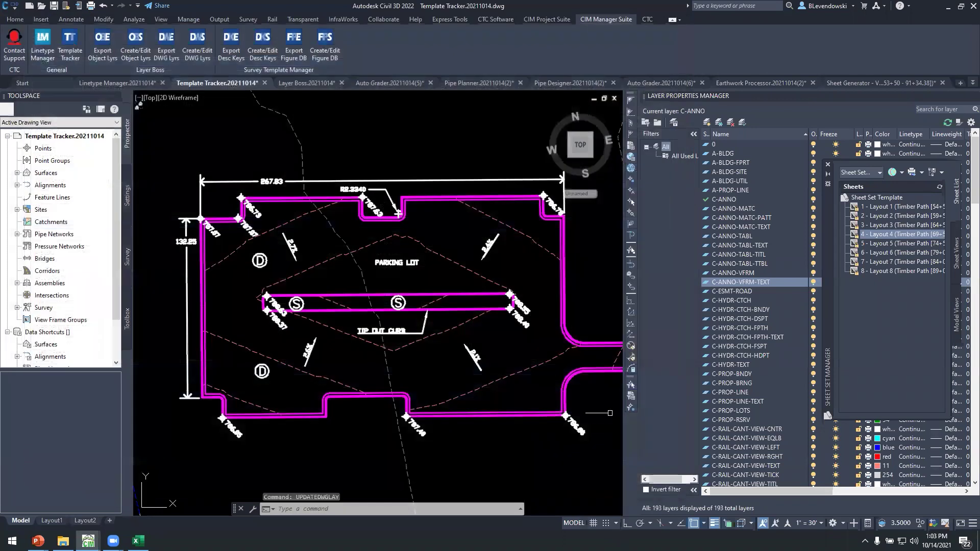
- Examine the renamed survey layers in the layer list and the layers assigned to the Benchmark point style's display components
{"action": "scroll", "coordinate": [757, 345], "scroll_direction": "down", "scroll_amount": 20}
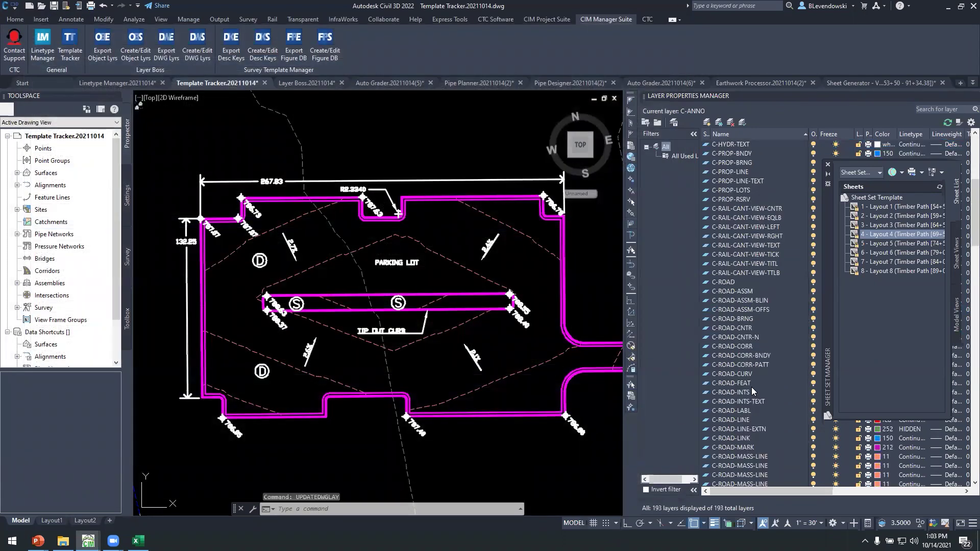
{"action": "scroll", "coordinate": [754, 396], "scroll_direction": "down", "scroll_amount": 20}
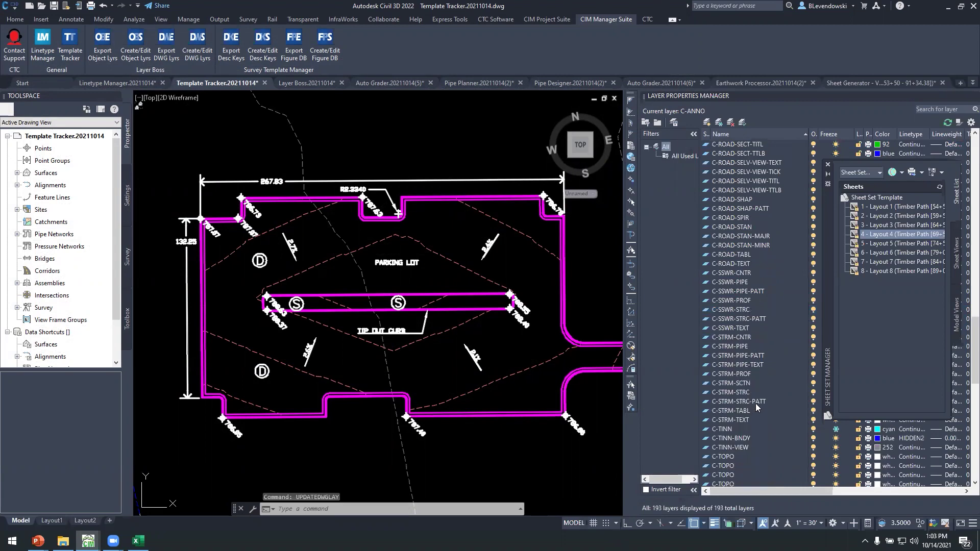
{"action": "scroll", "coordinate": [757, 411], "scroll_direction": "down", "scroll_amount": 1}
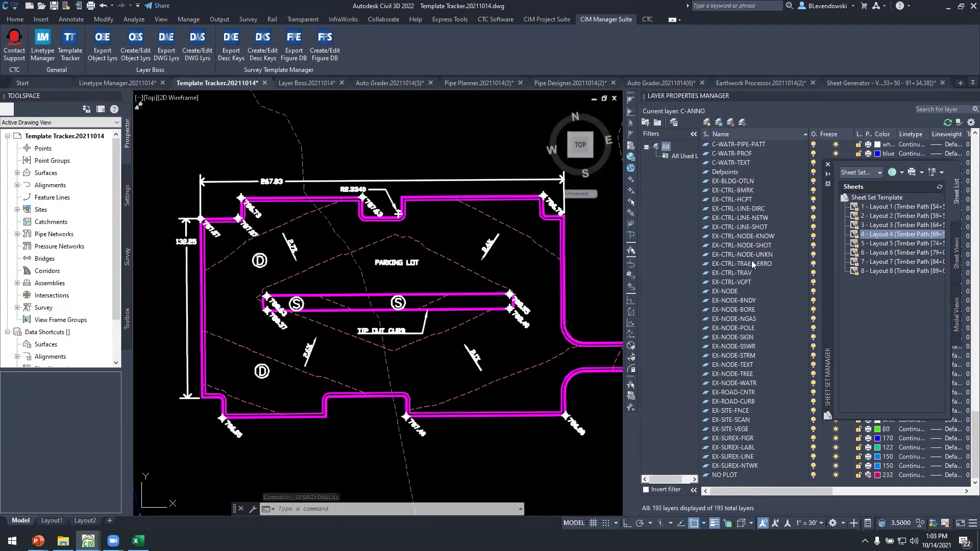
{"action": "left_click", "coordinate": [128, 209]}
{"action": "double_click", "coordinate": [43, 162]}
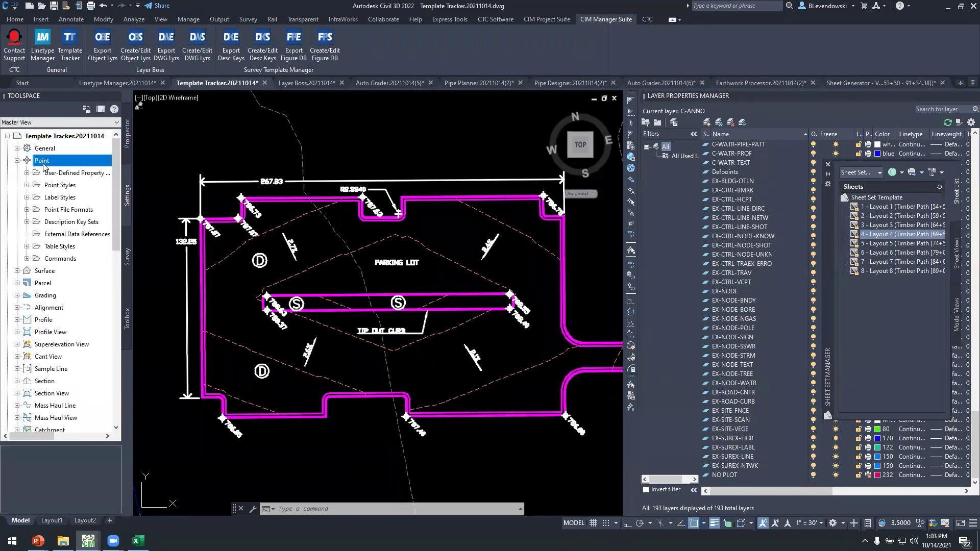
{"action": "double_click", "coordinate": [60, 185]}
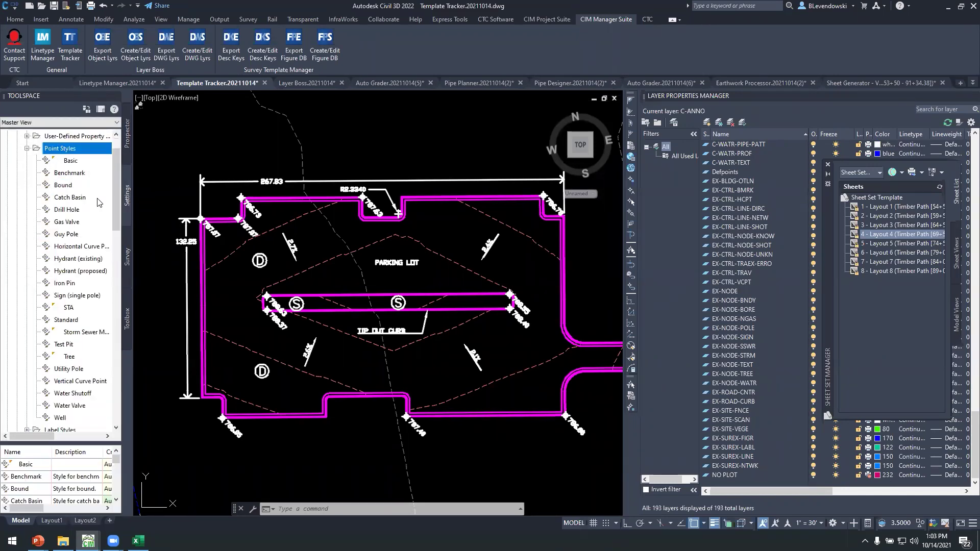
{"action": "double_click", "coordinate": [67, 173]}
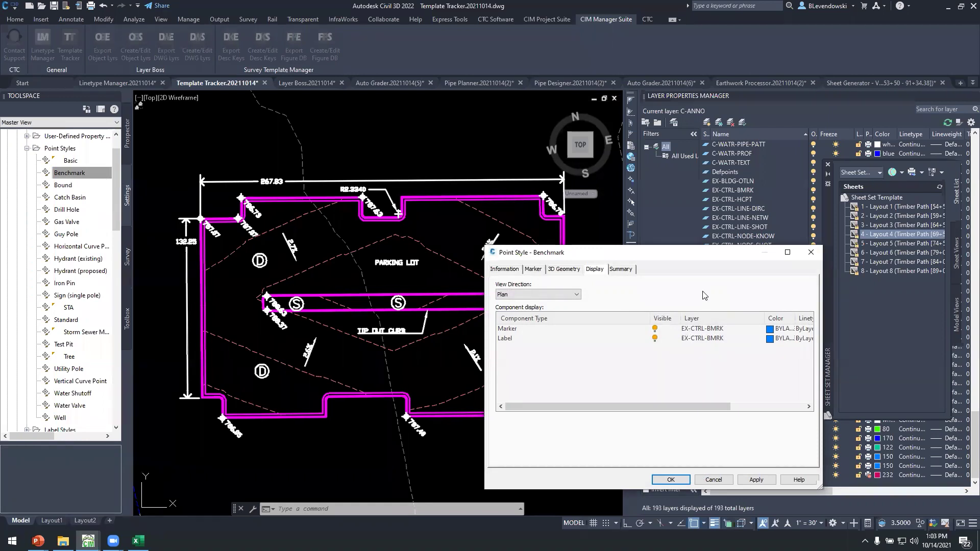
{"action": "left_click_drag", "start_coordinate": [686, 254], "coordinate": [467, 206]}
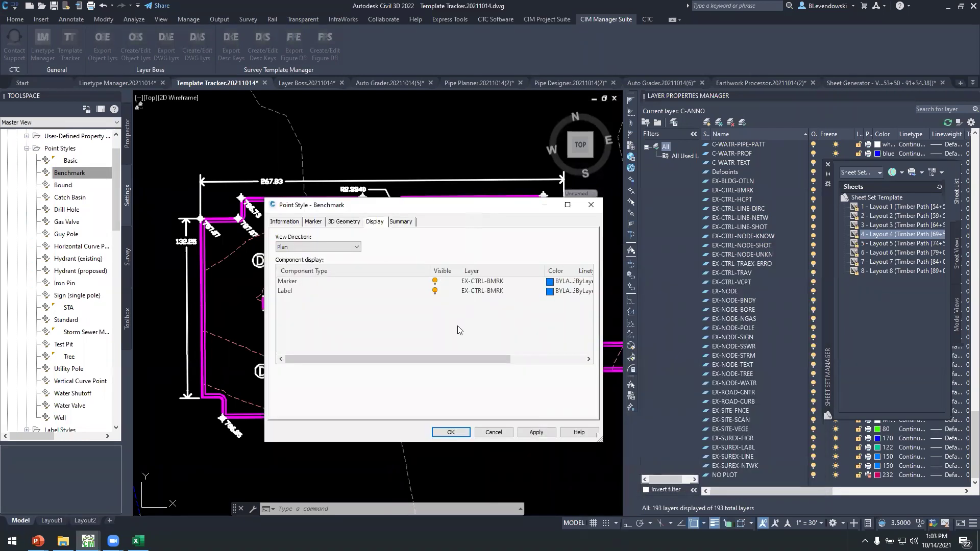
- Switch to the running PowerPoint slide show and advance to the Questions and answers slide
{"action": "key", "text": "alt+Tab"}
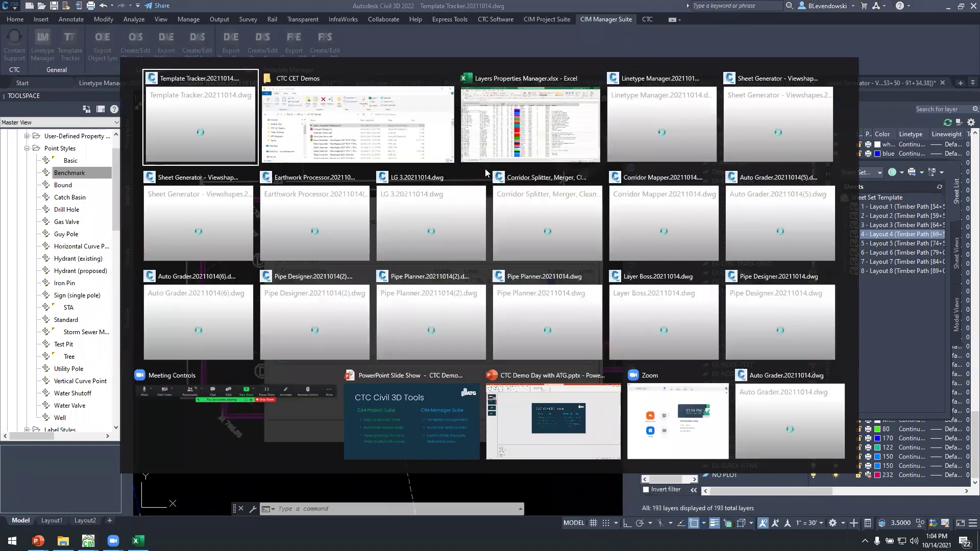
{"action": "left_click", "coordinate": [414, 412]}
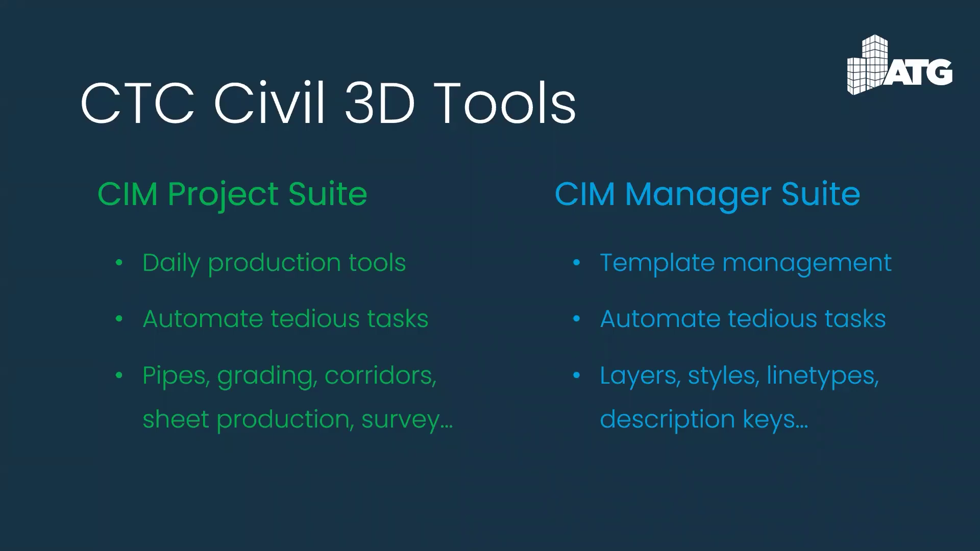
{"action": "key", "text": "Right"}
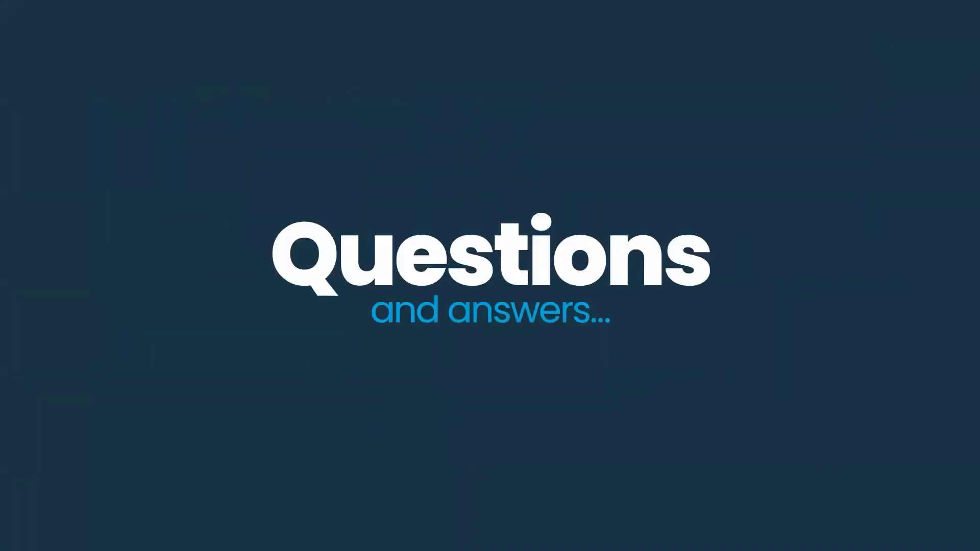